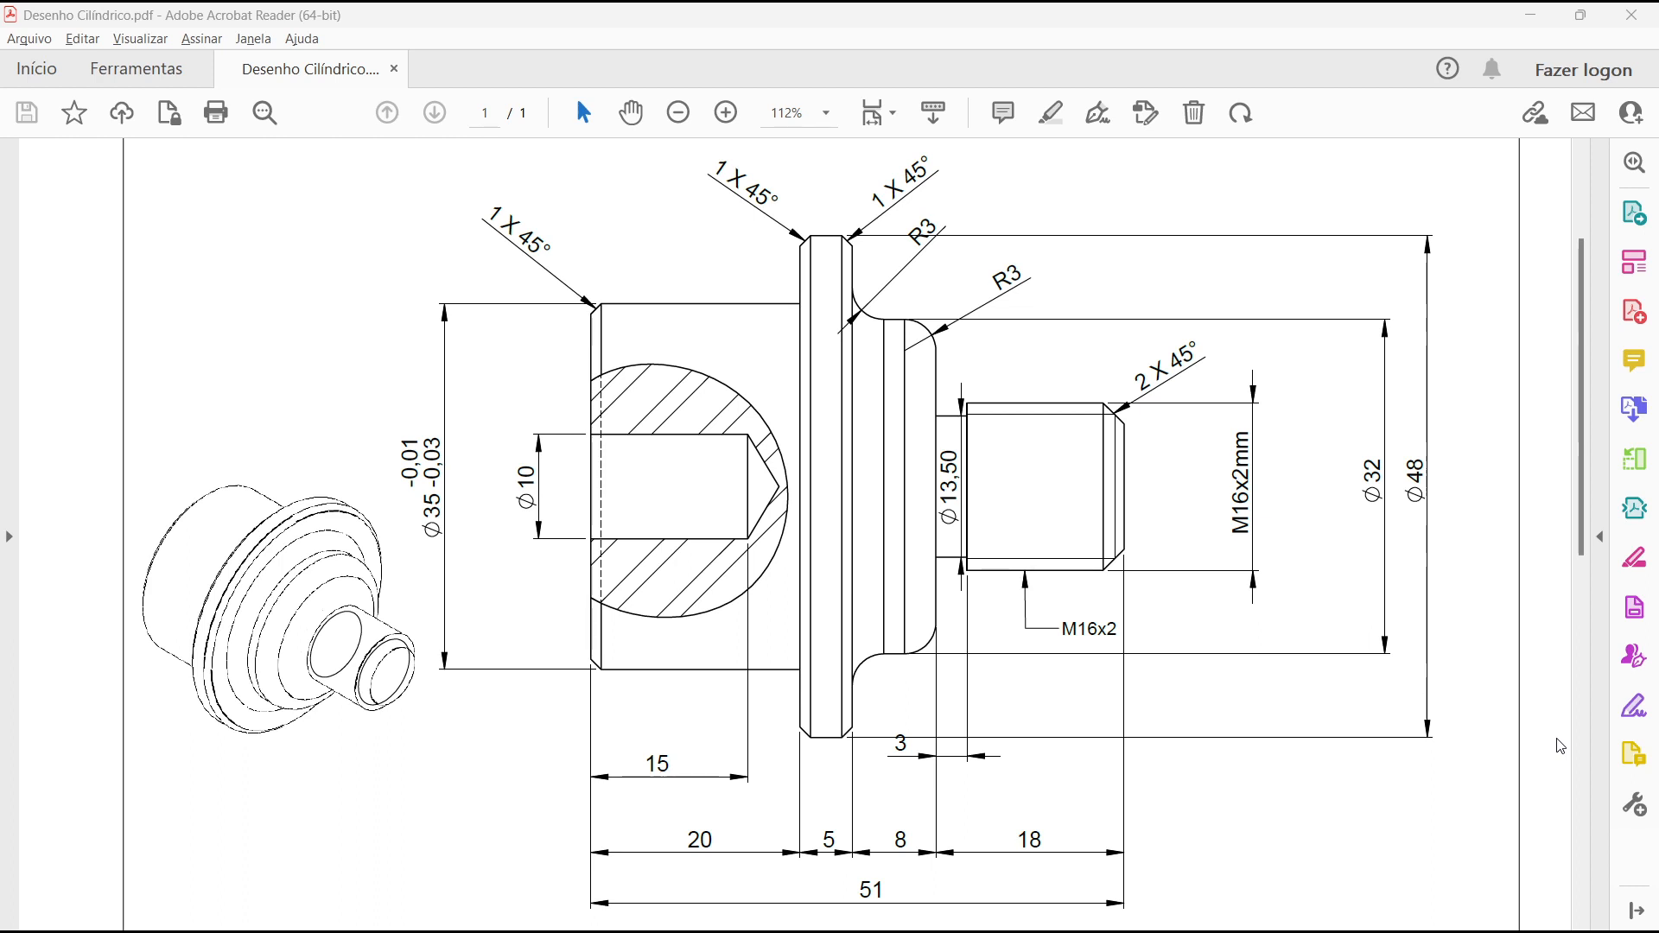
Switch to SOLIDWORKS and inspect the finished threaded pin model from several angles
{"action": "key", "text": "alt+Tab"}
{"action": "key", "text": "alt+Tab"}
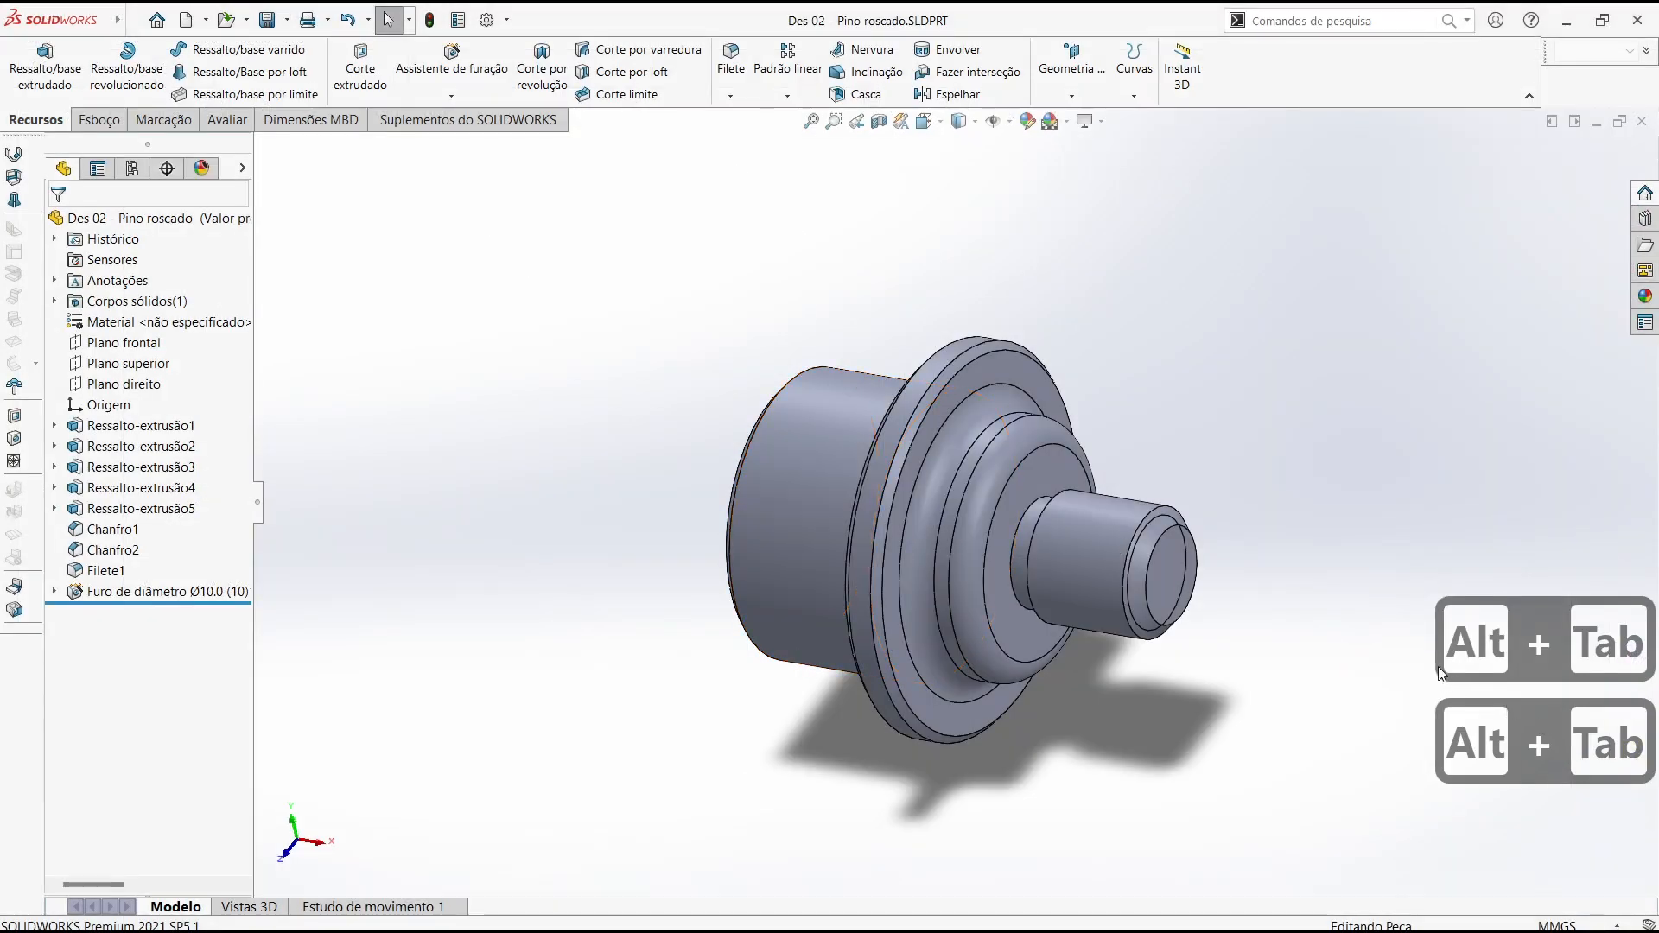
{"action": "middle_click_drag", "start_coordinate": [1109, 634], "coordinate": [1158, 661]}
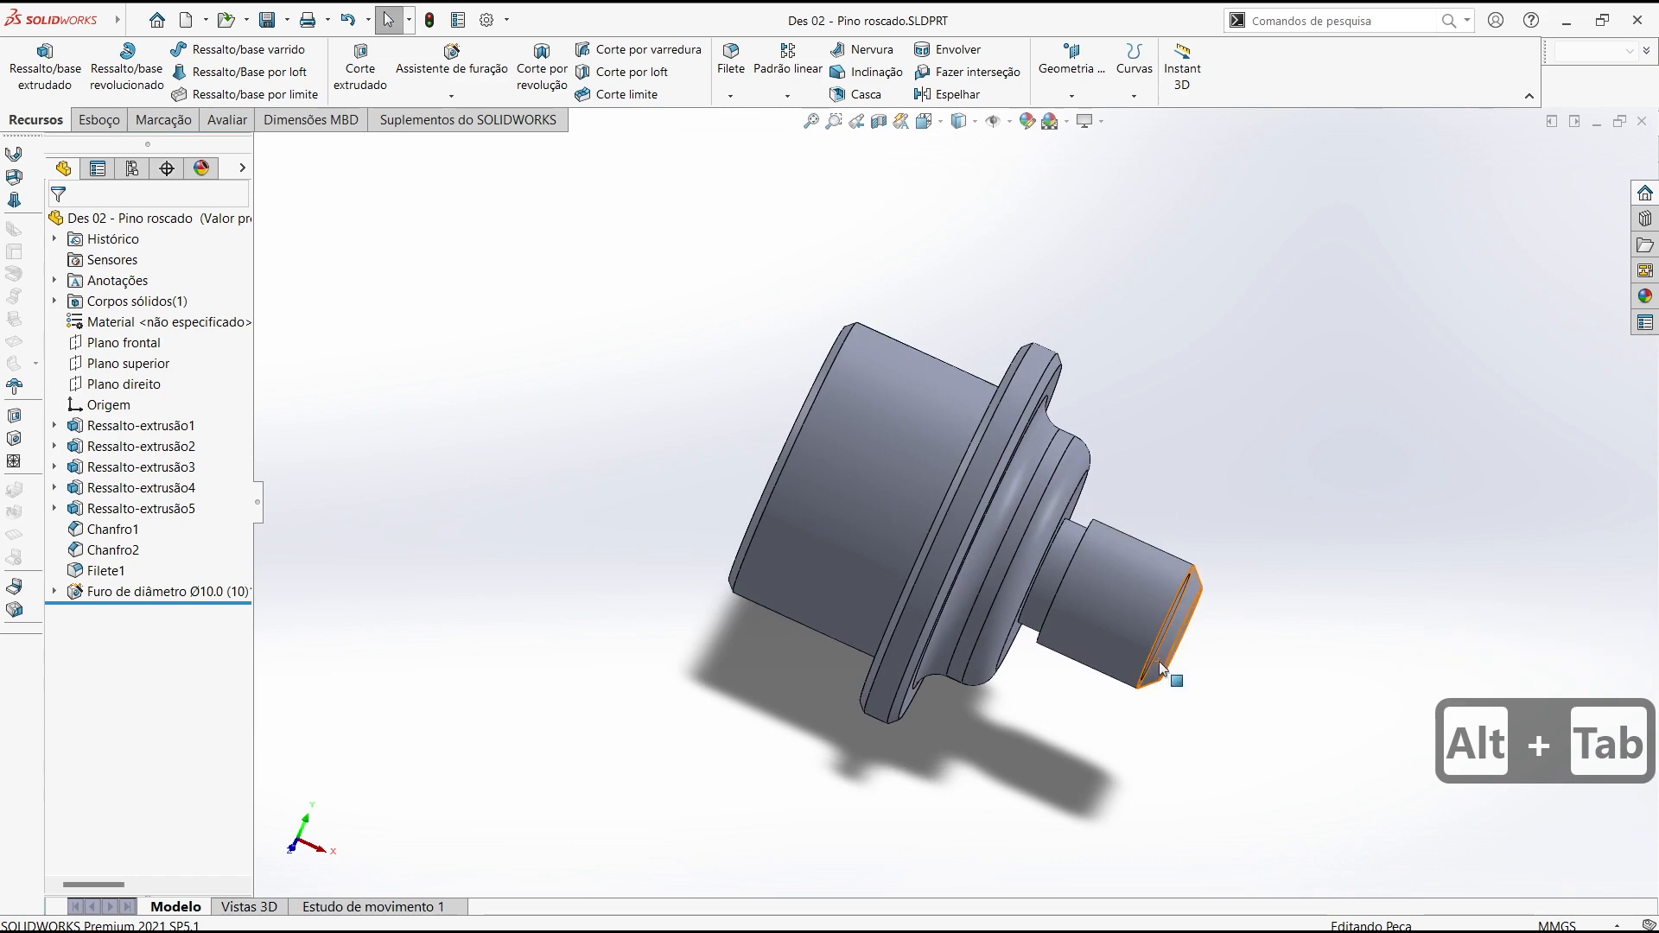
{"action": "key", "text": "ctrl+7"}
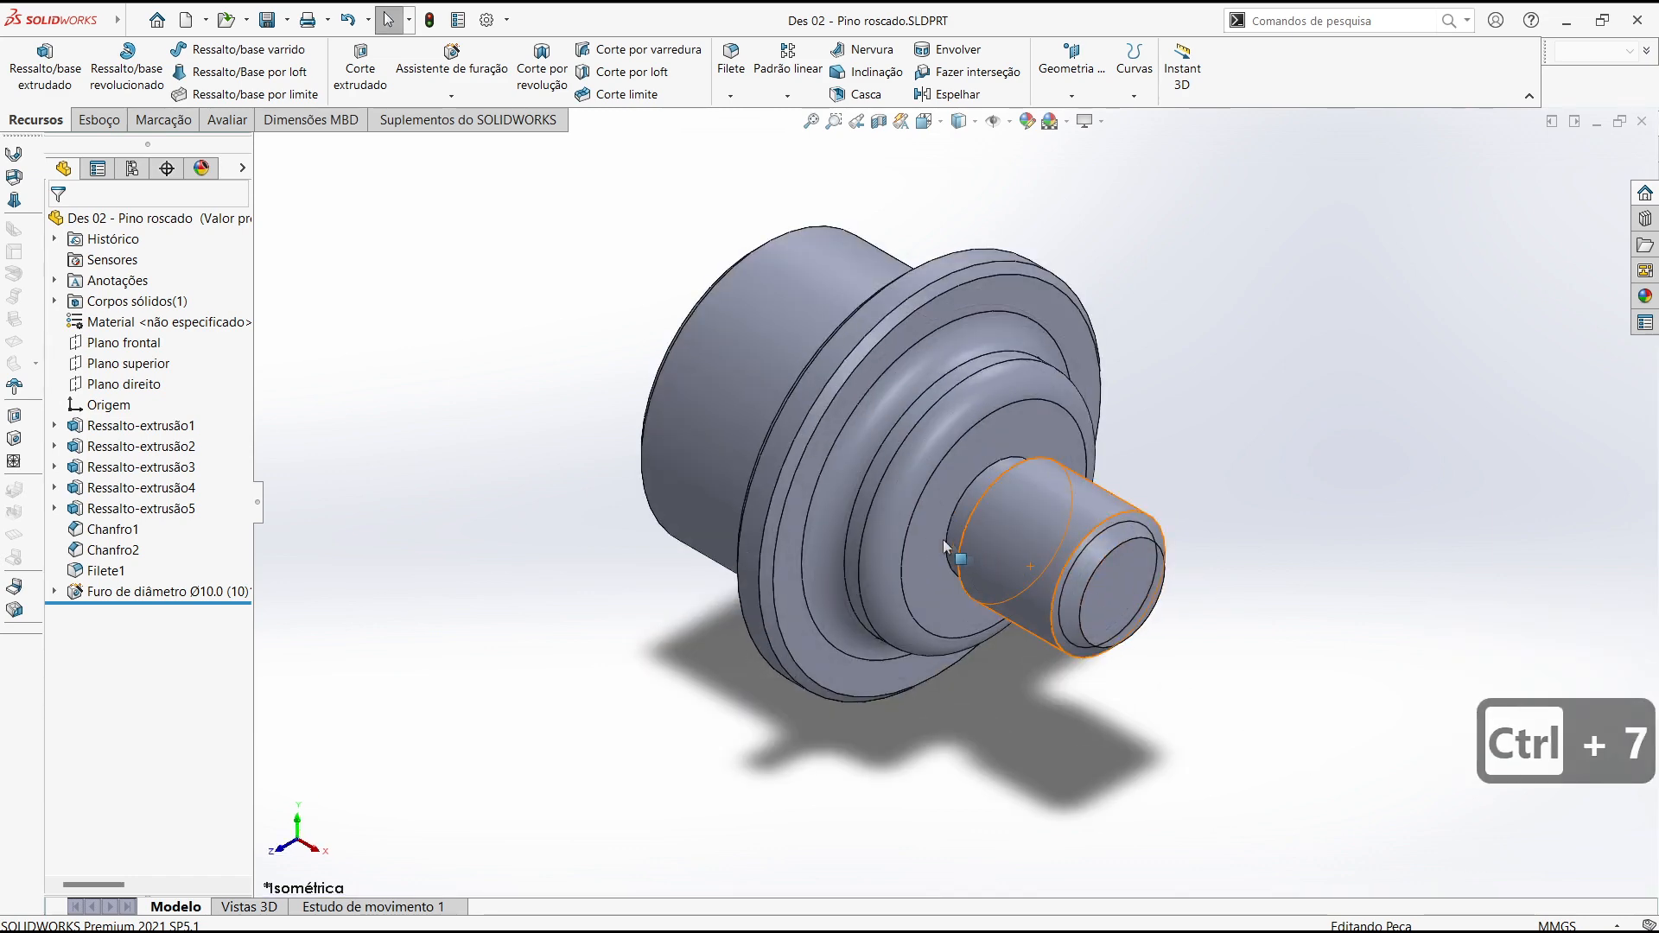
{"action": "middle_click_drag", "start_coordinate": [944, 546], "coordinate": [803, 596]}
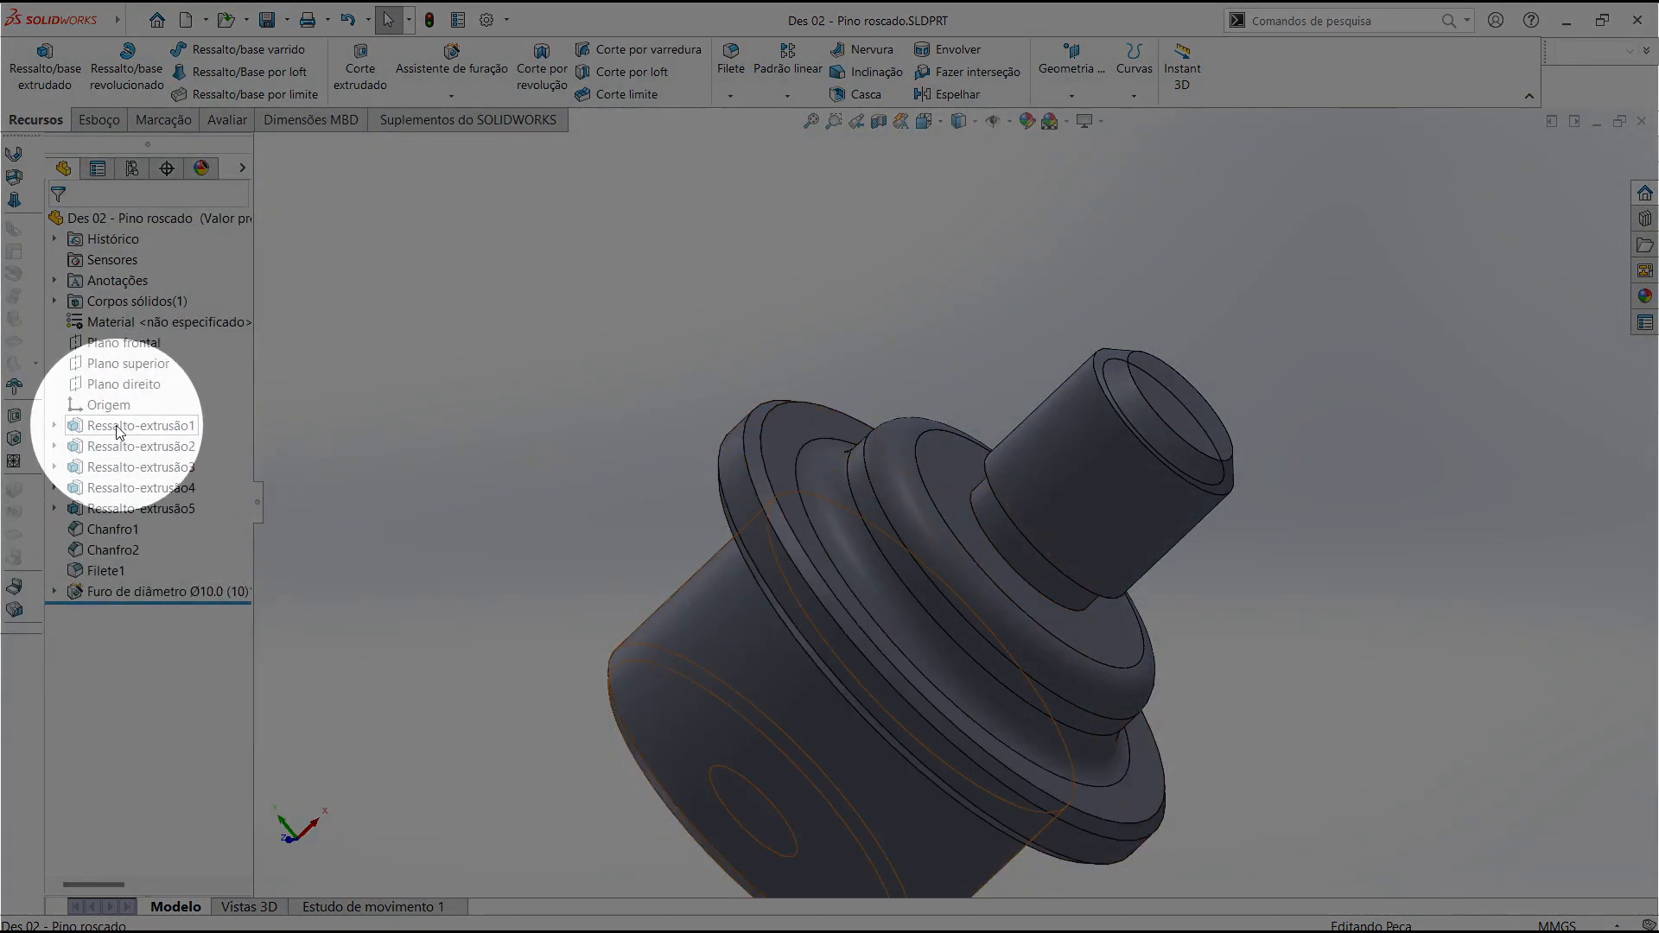
Examine which geometry each feature of the threaded pin creates, from the first extrusion through the chamfers to the fillet
{"action": "left_click", "coordinate": [117, 426]}
{"action": "left_click", "coordinate": [121, 446]}
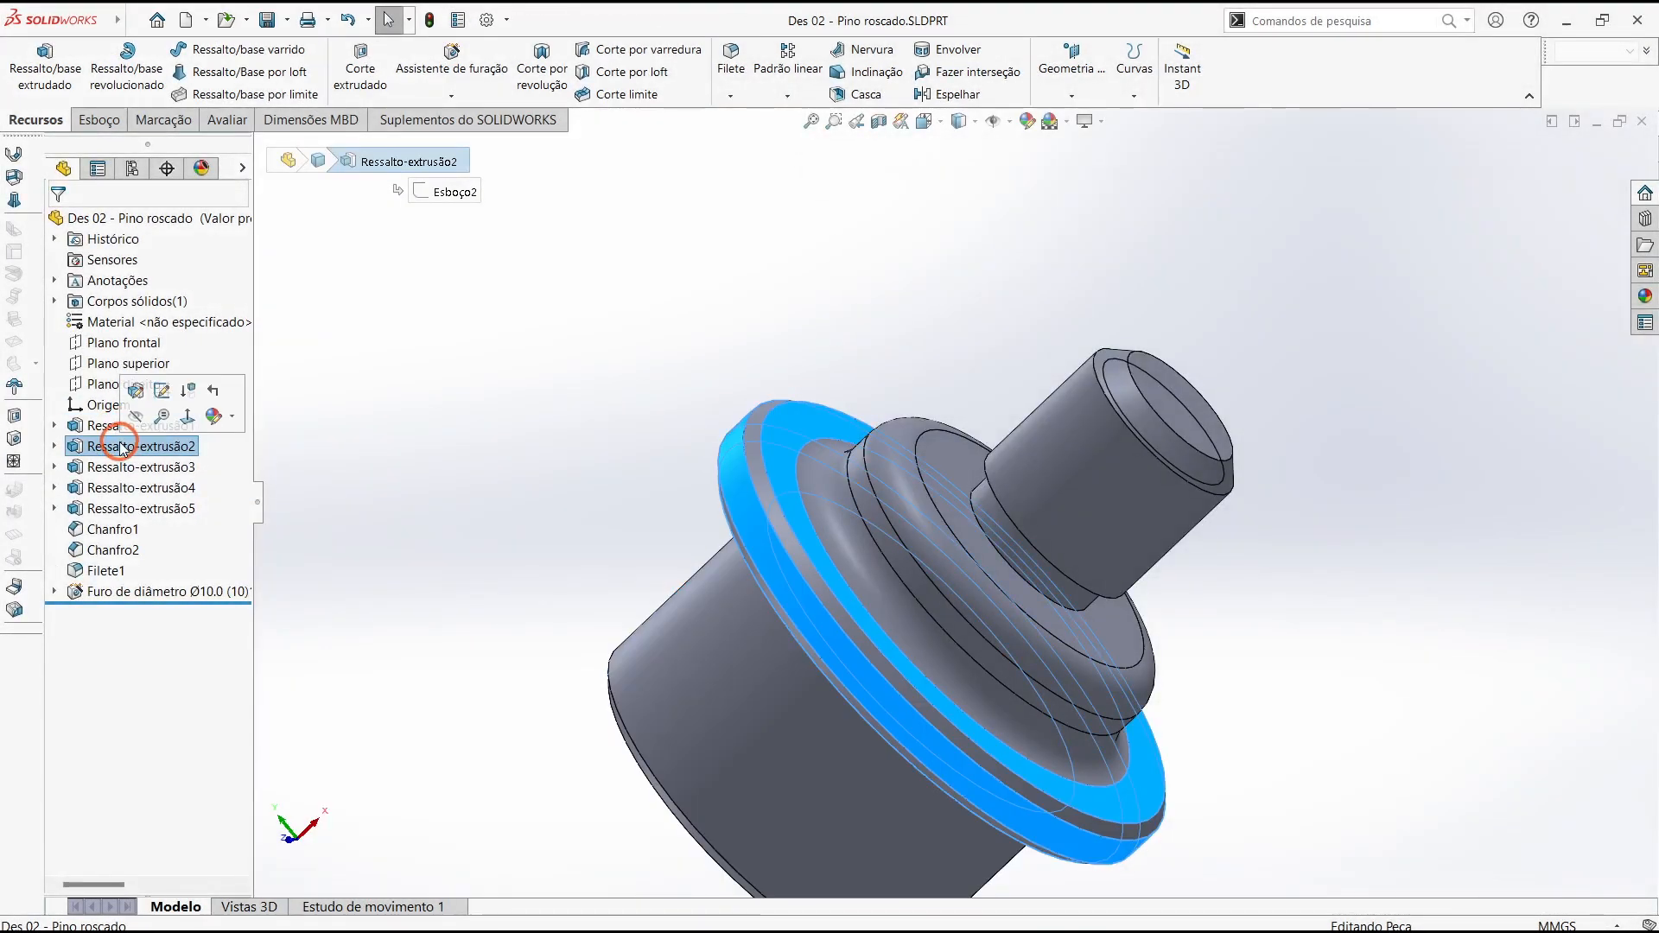
{"action": "left_click", "coordinate": [122, 471]}
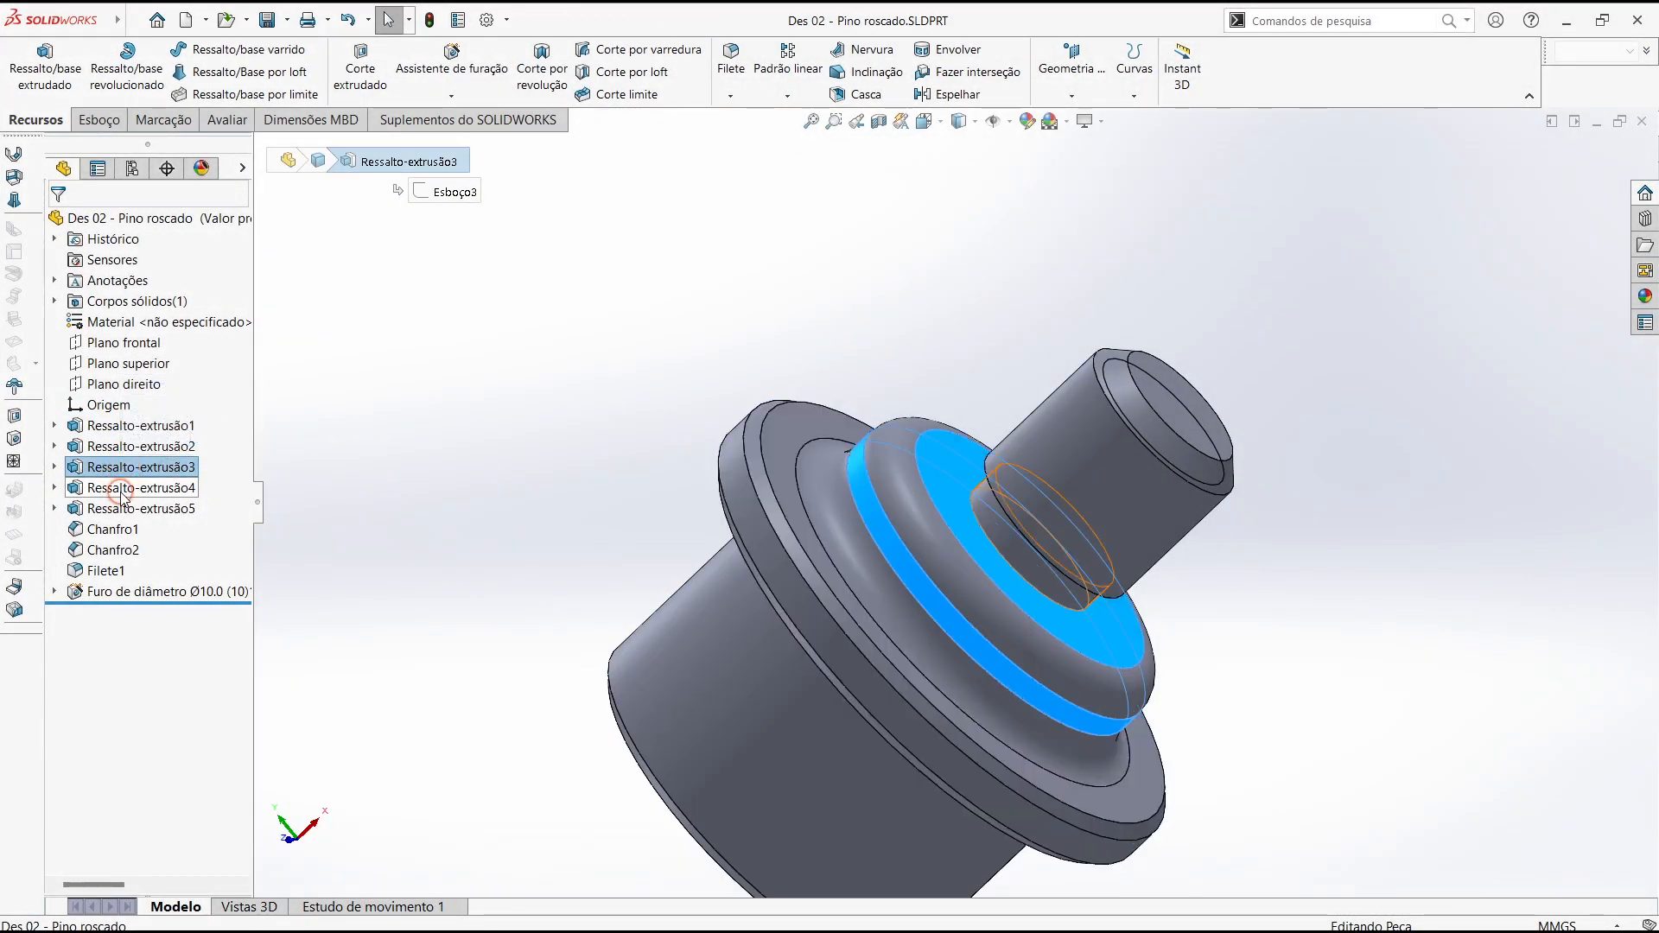
{"action": "left_click", "coordinate": [123, 488]}
{"action": "left_click", "coordinate": [122, 509]}
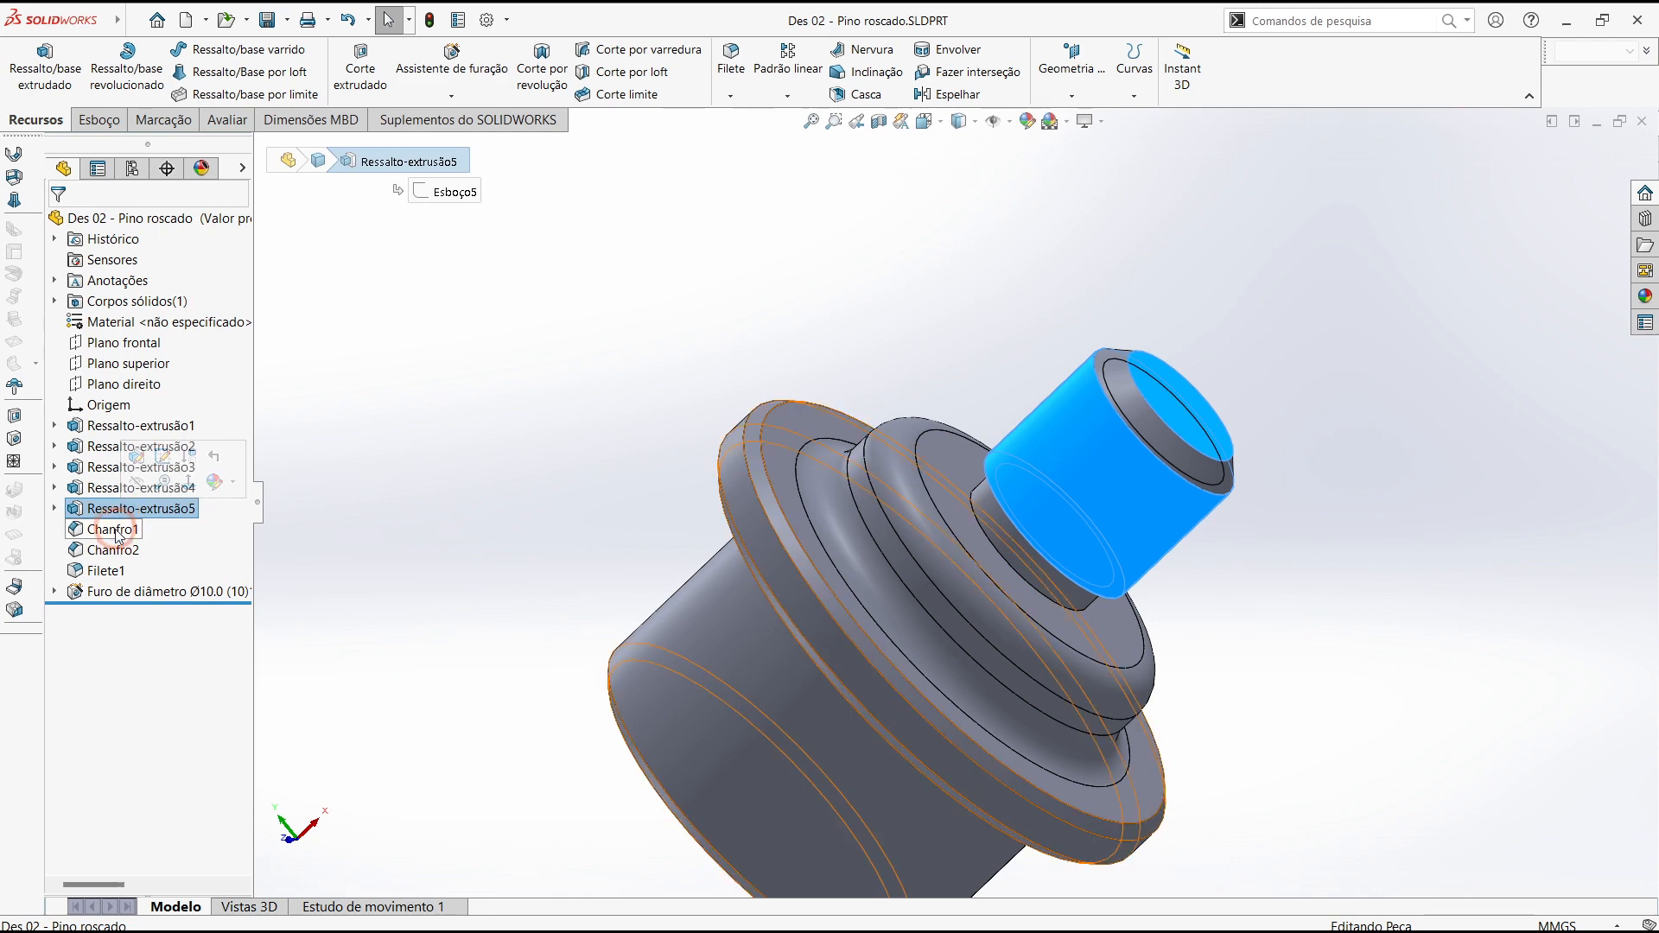
{"action": "left_click", "coordinate": [112, 528]}
{"action": "left_click", "coordinate": [112, 551]}
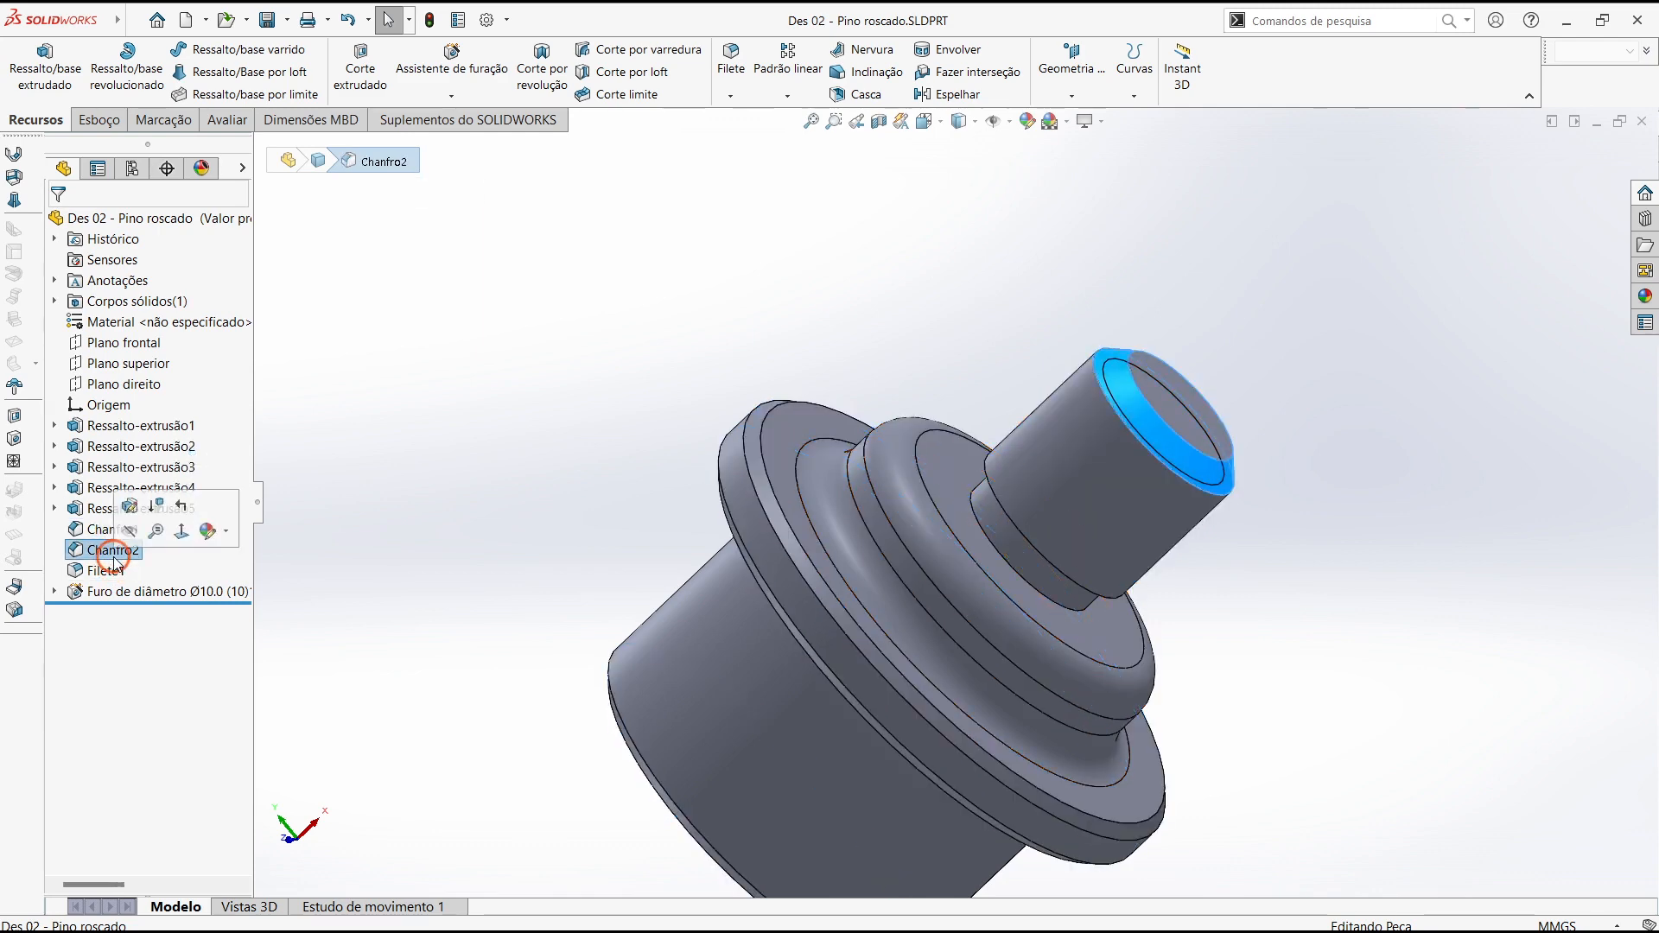
{"action": "left_click", "coordinate": [106, 571]}
{"action": "left_click", "coordinate": [418, 537]}
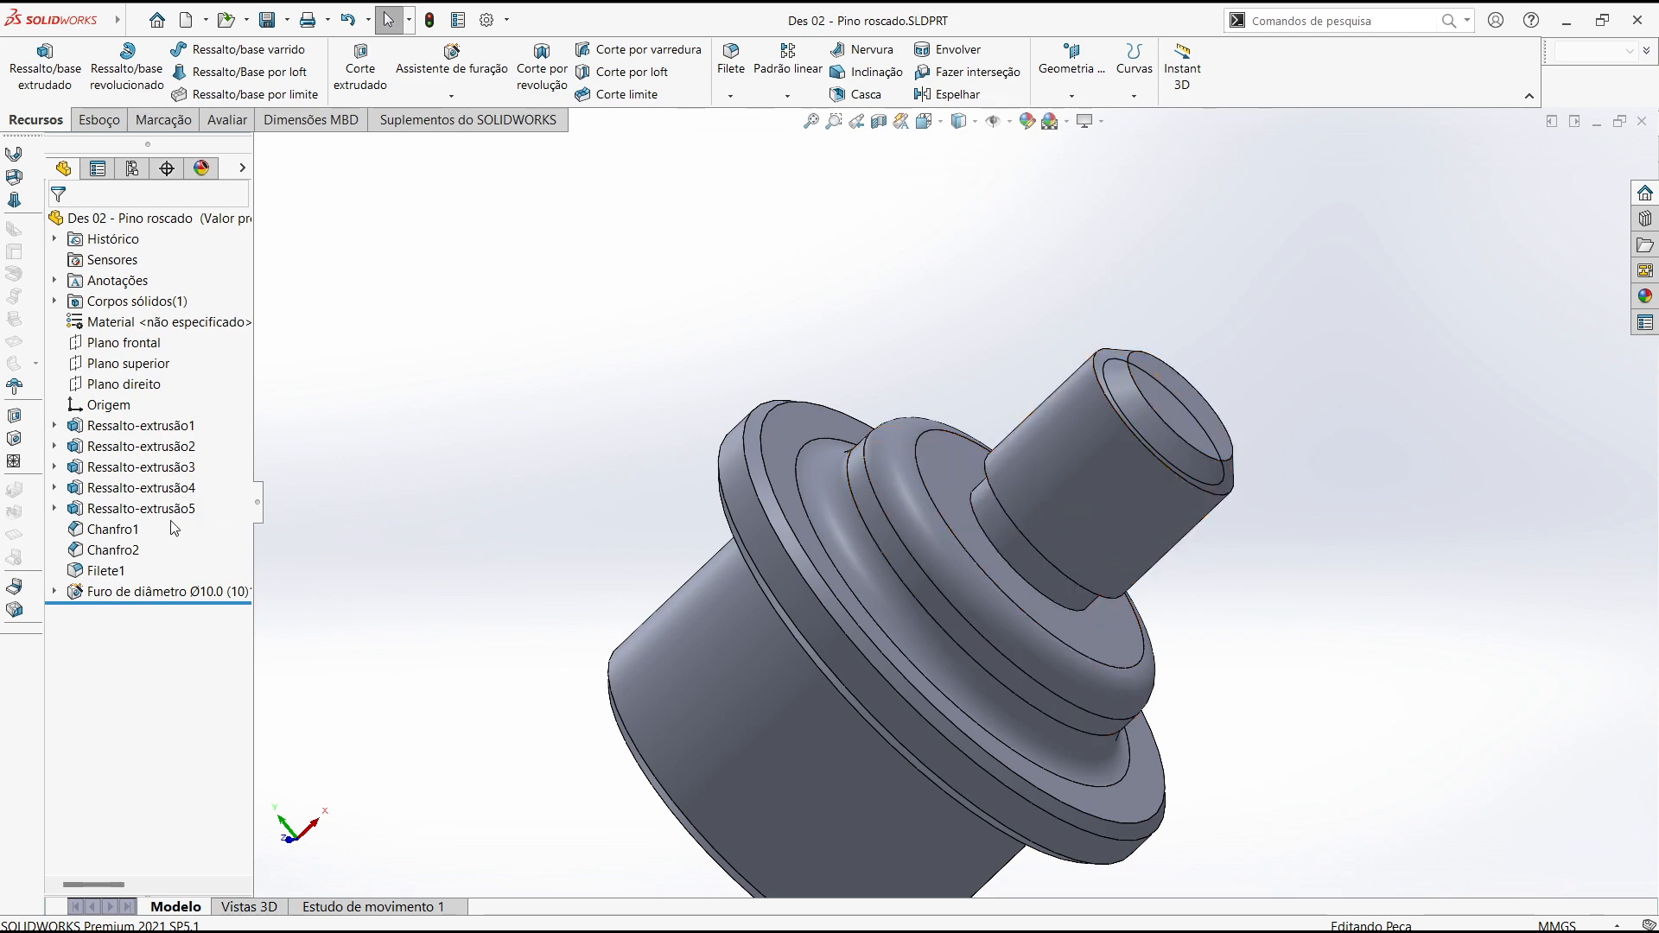
Inspect the pin's large rear cylinder in isometric view and open the sketch of its extrusion, Esboço1
{"action": "key", "text": "ctrl+7"}
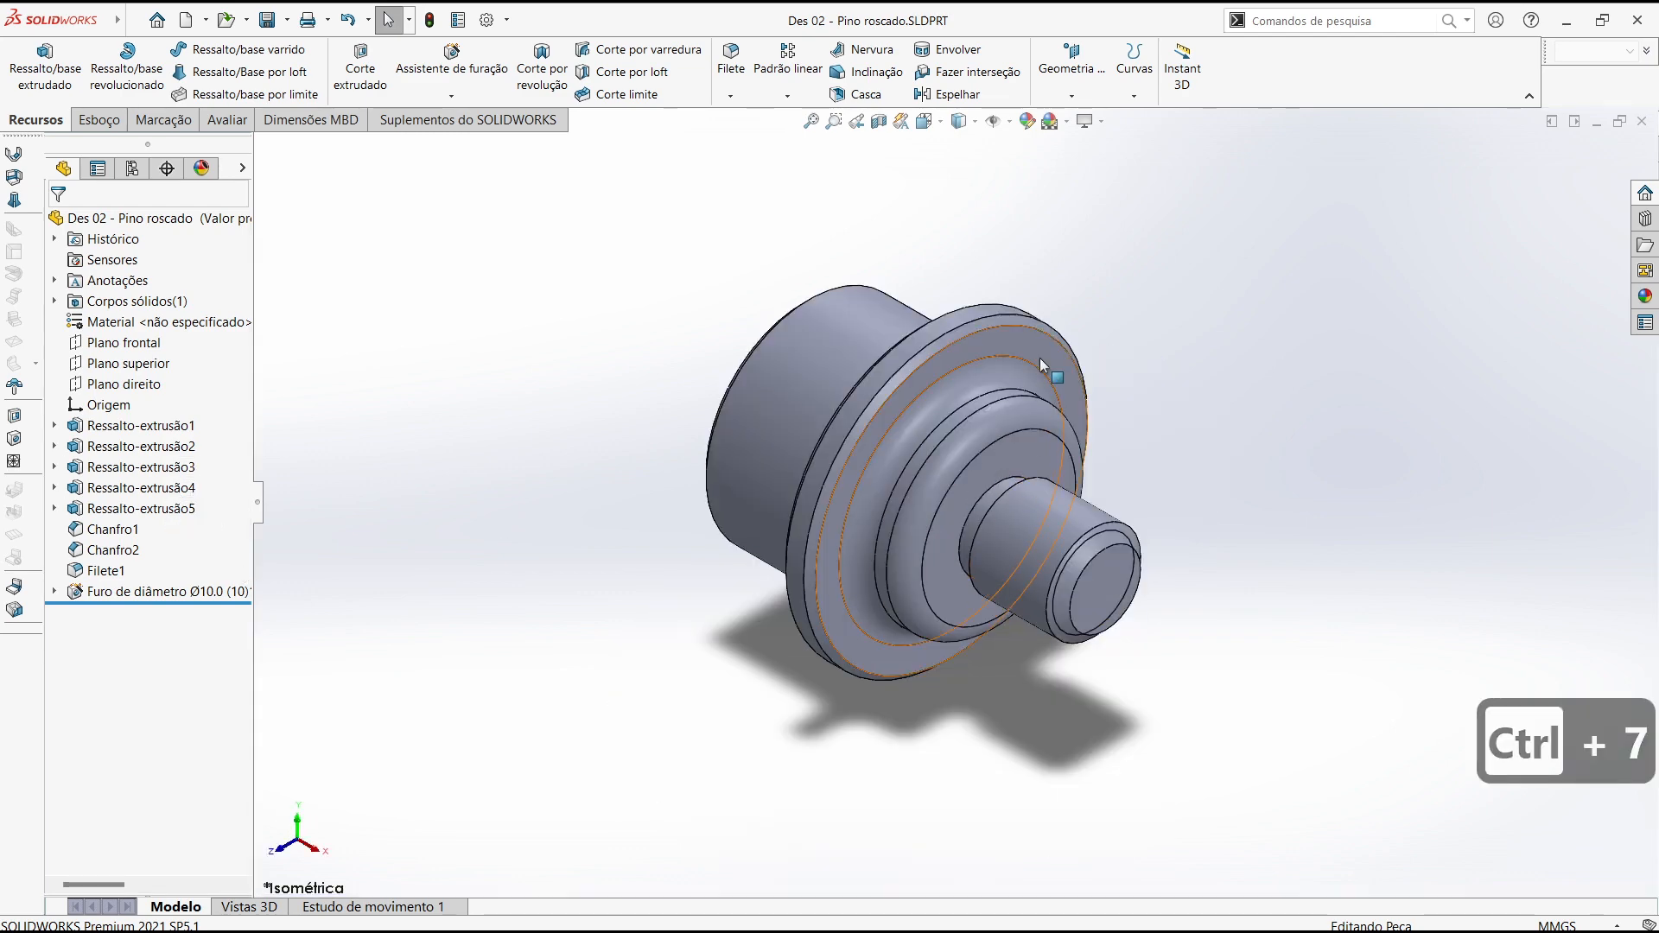
{"action": "scroll", "coordinate": [1039, 358], "scroll_direction": "down", "scroll_amount": 2}
{"action": "left_click", "coordinate": [767, 352]}
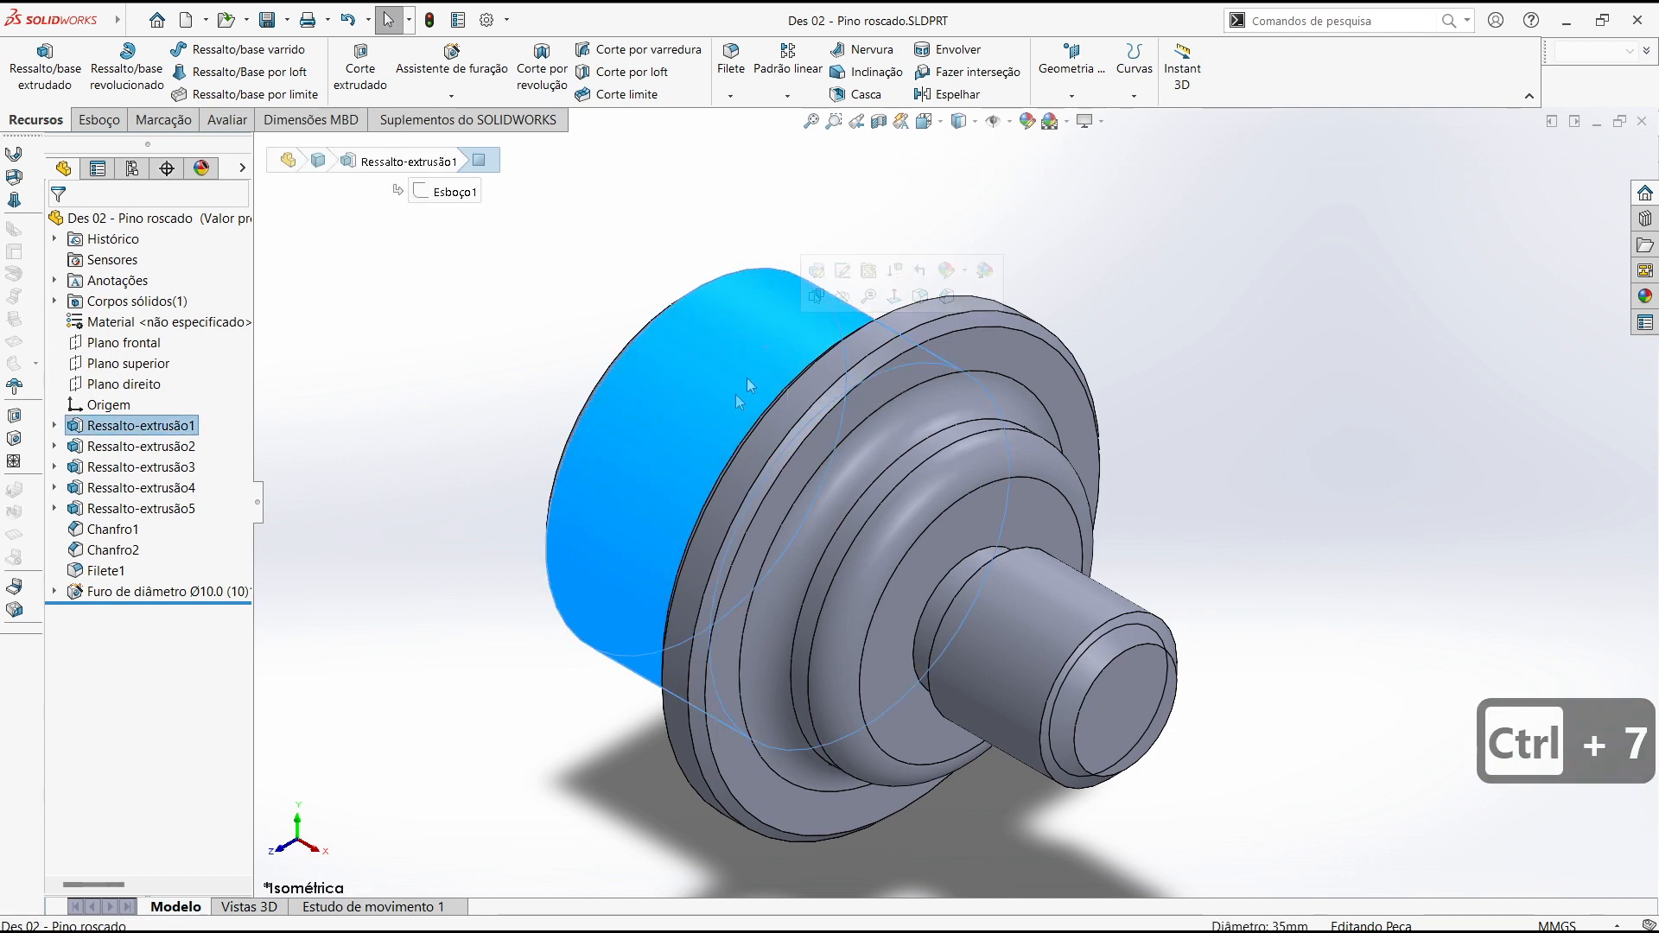
{"action": "left_click", "coordinate": [582, 759]}
{"action": "left_click", "coordinate": [680, 496]}
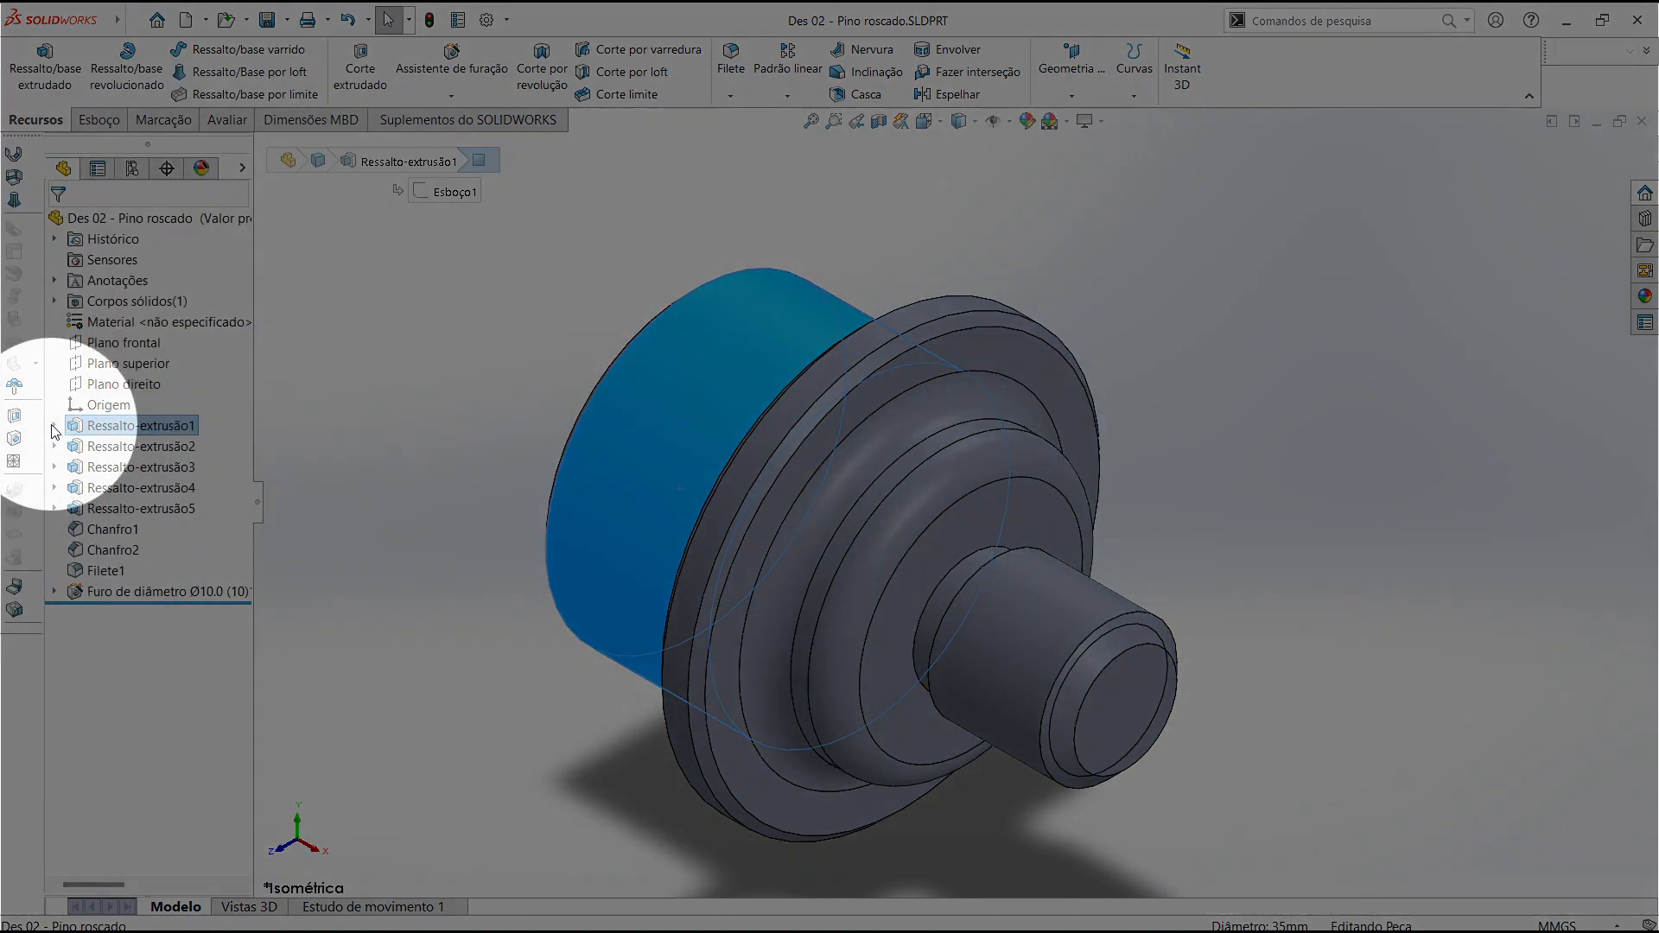
{"action": "left_click", "coordinate": [55, 426]}
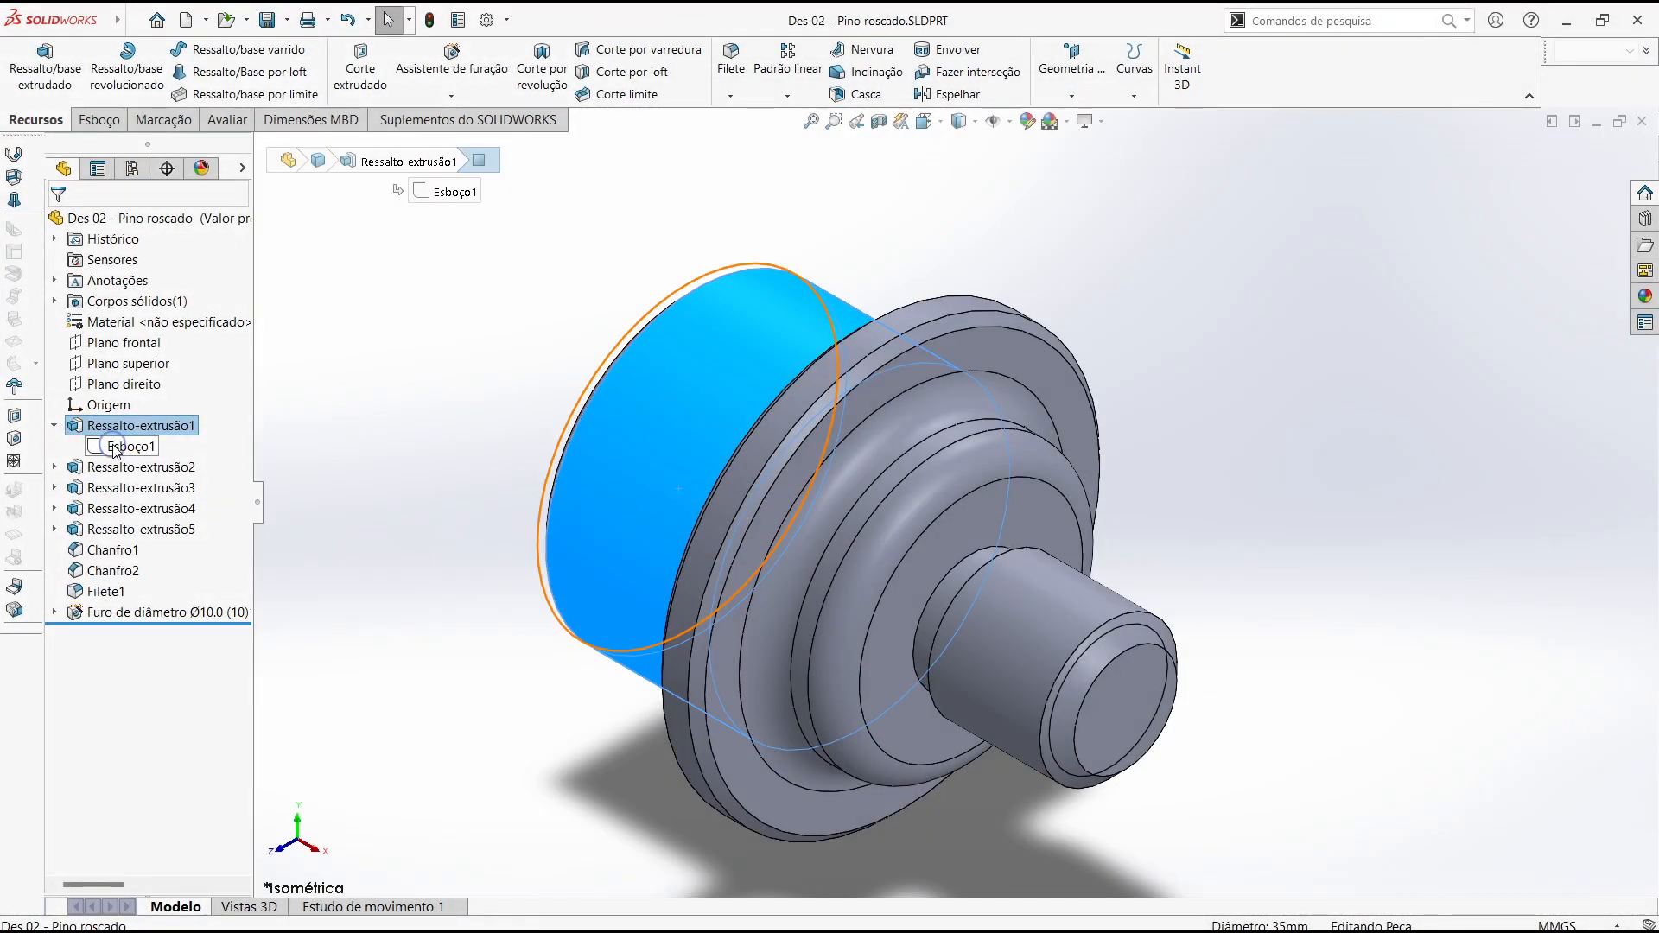
{"action": "right_click", "coordinate": [115, 446]}
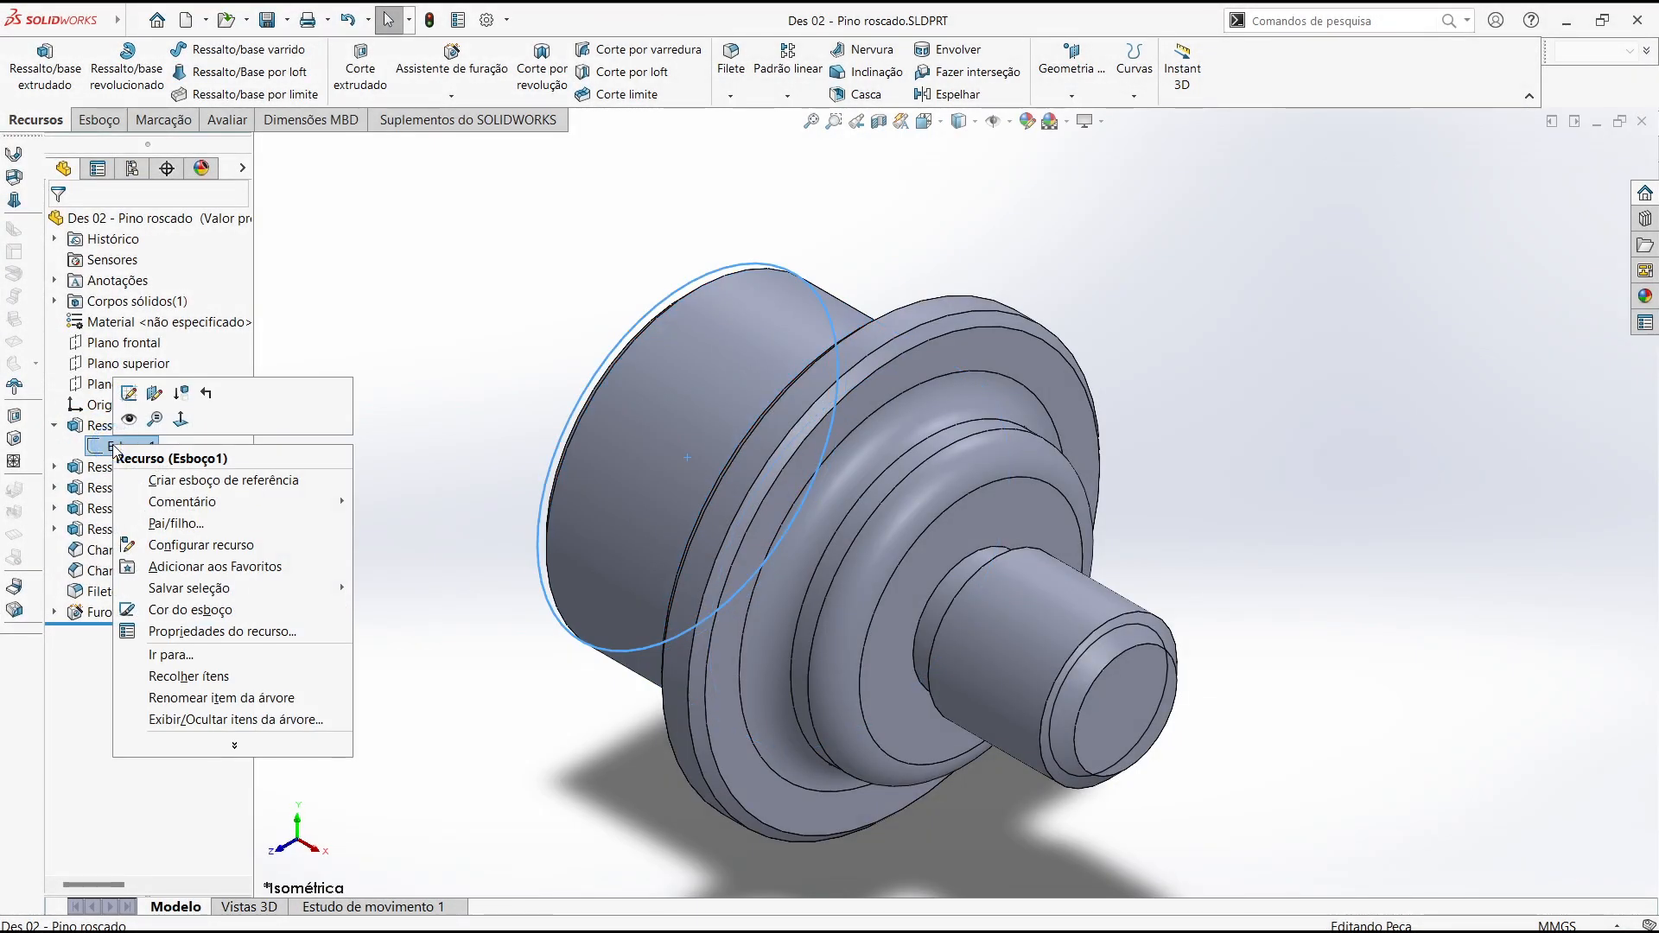
{"action": "left_click", "coordinate": [130, 395]}
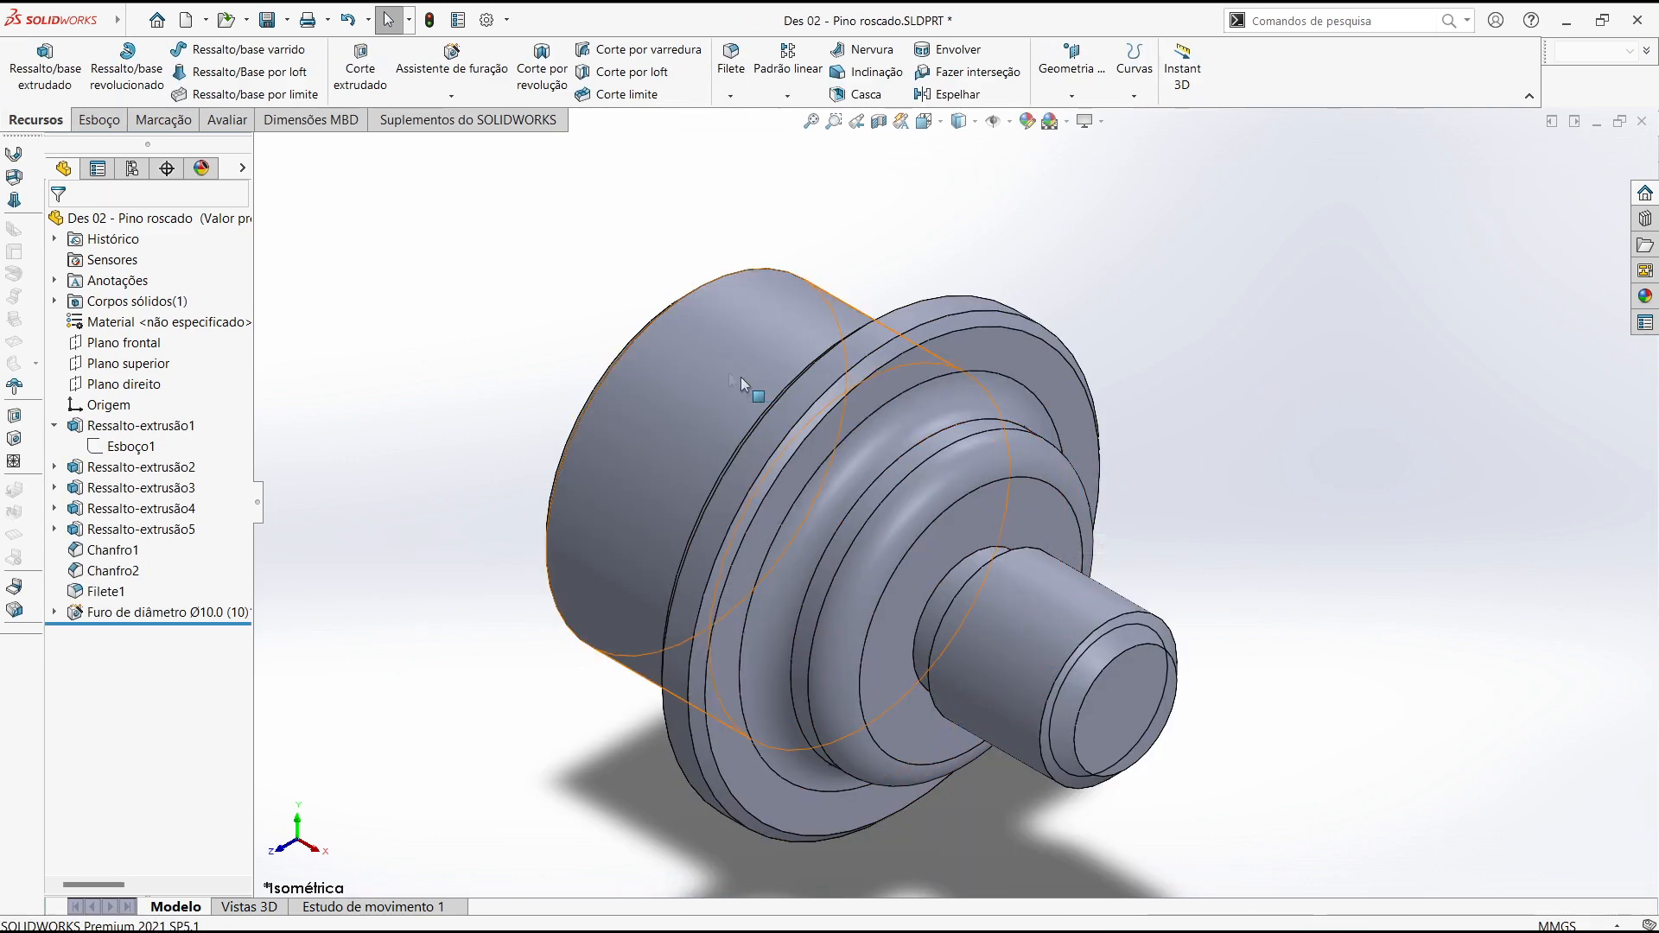
Examine the outer rim of the flange and the cylindrical face of the filleted shoulder in front of it
{"action": "scroll", "coordinate": [864, 361], "scroll_direction": "down", "scroll_amount": 3}
{"action": "left_click", "coordinate": [863, 361]}
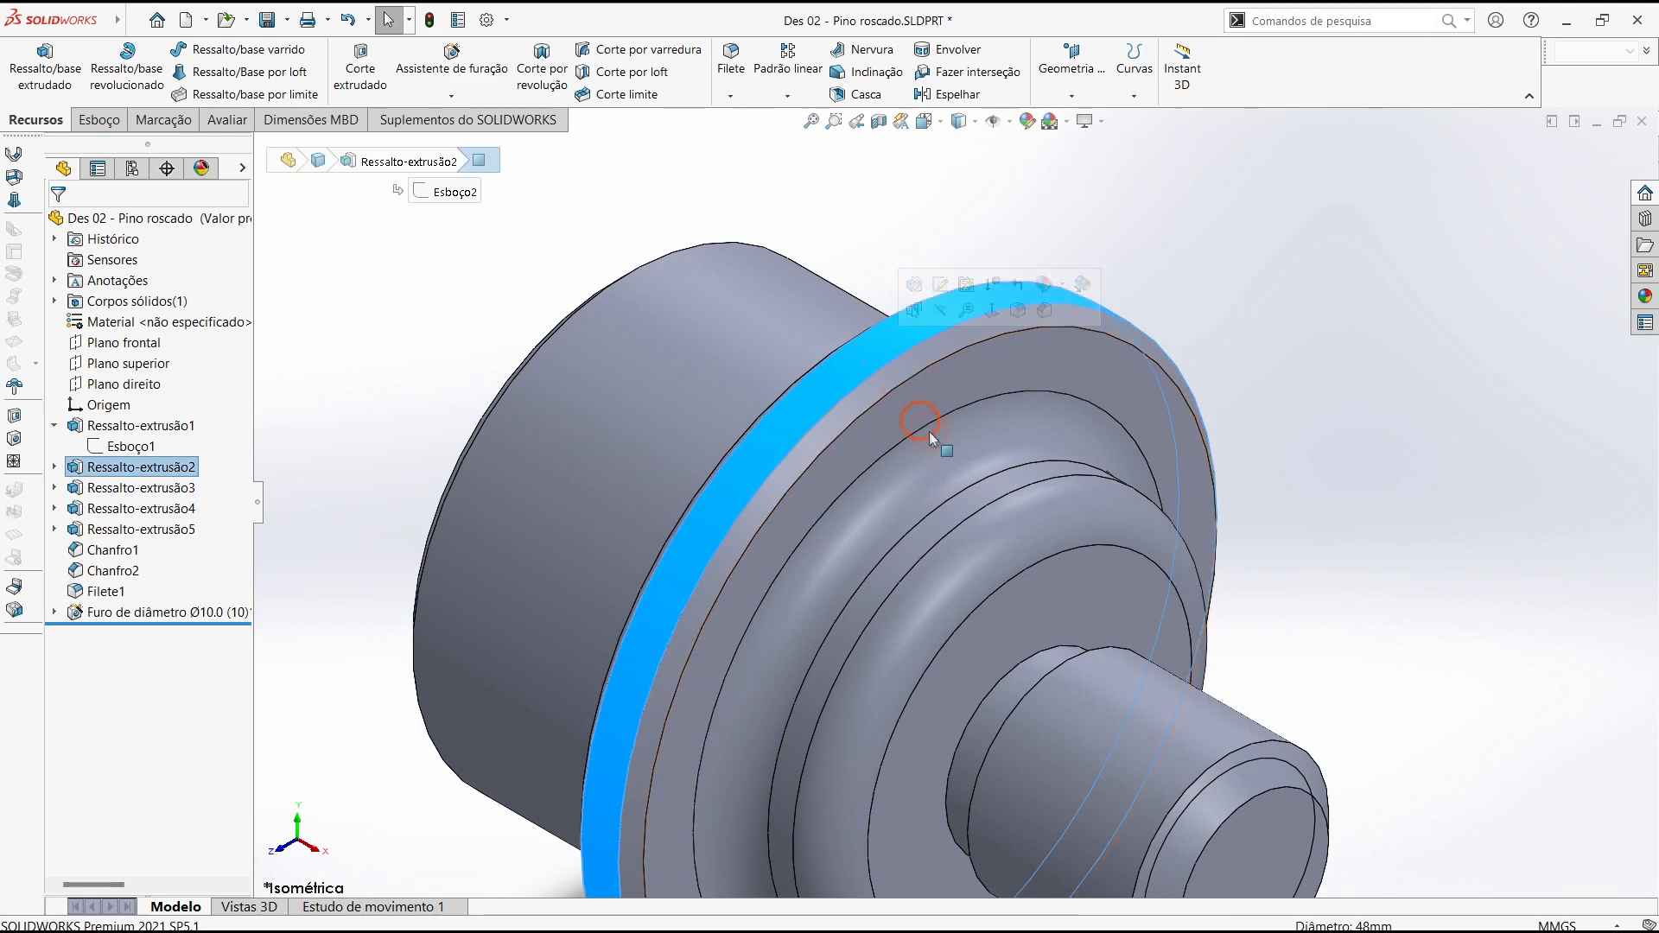
{"action": "left_click", "coordinate": [970, 490]}
{"action": "left_click", "coordinate": [978, 508]}
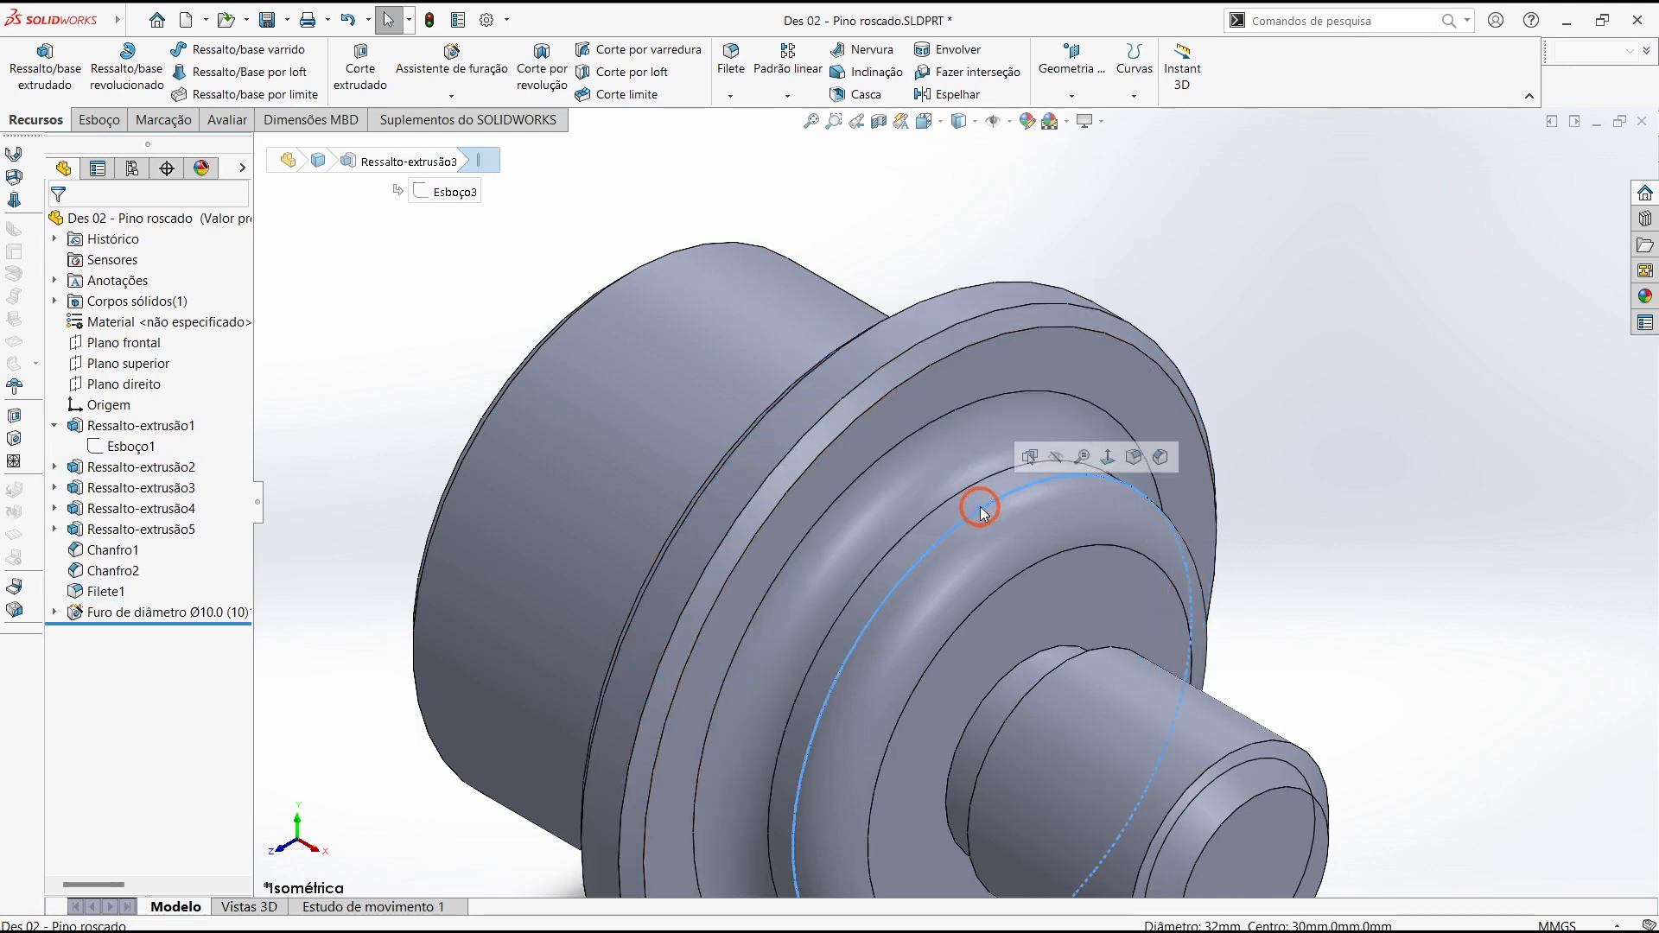
{"action": "left_click", "coordinate": [987, 496]}
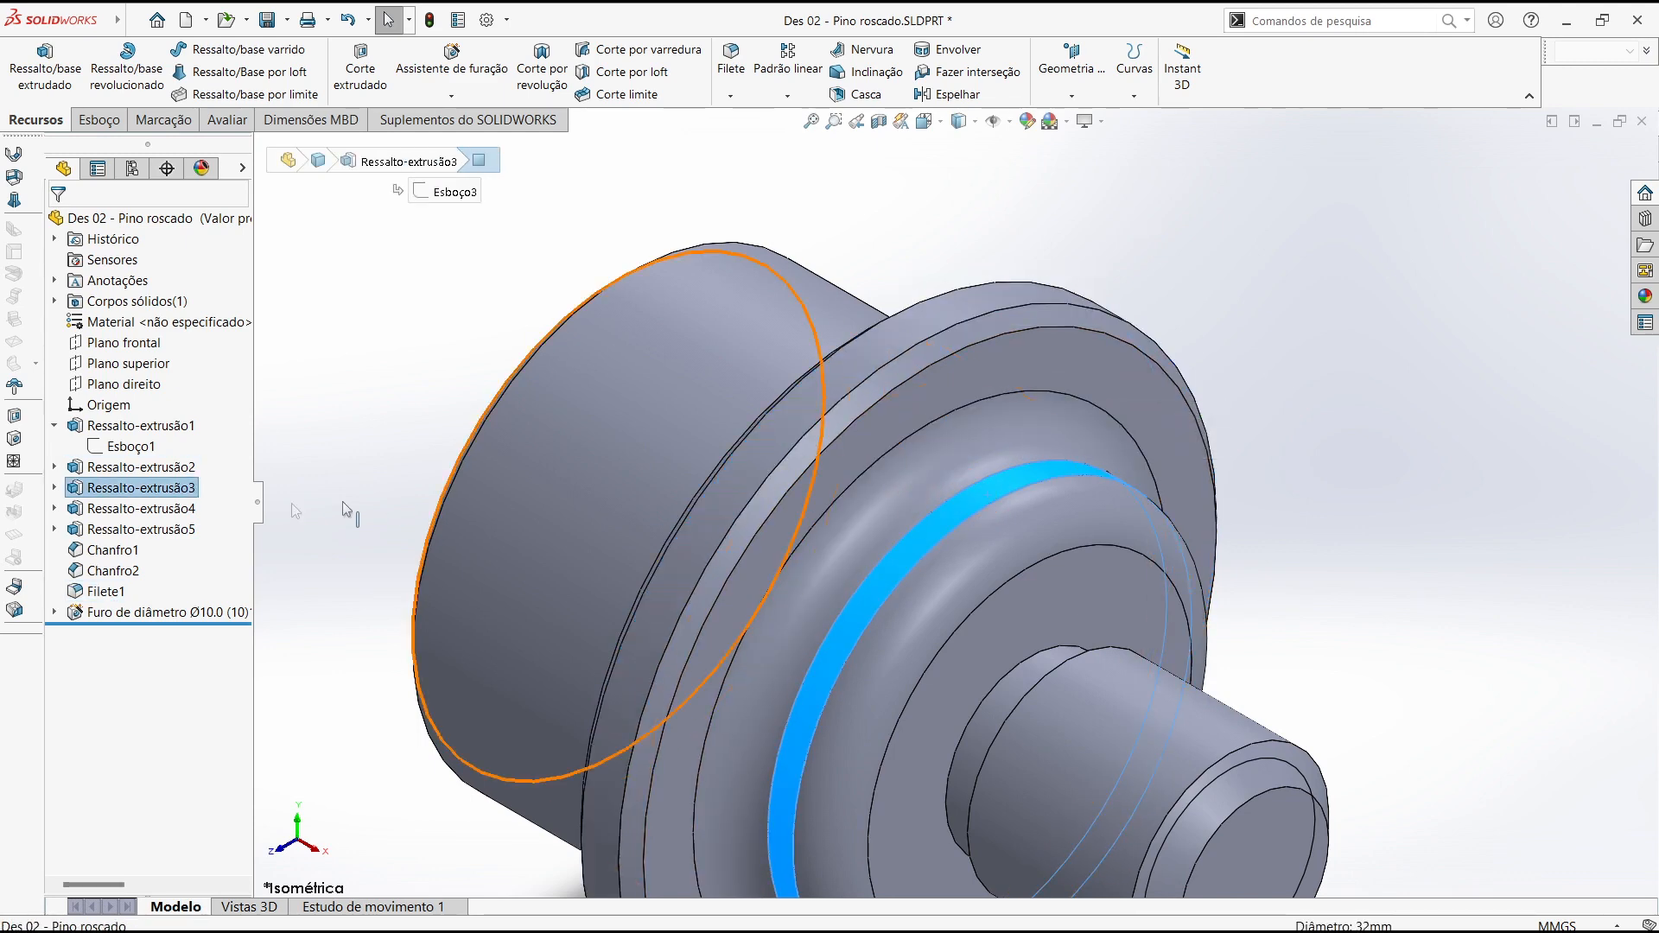
{"action": "left_click", "coordinate": [328, 447]}
{"action": "scroll", "coordinate": [1050, 532], "scroll_direction": "up", "scroll_amount": 5}
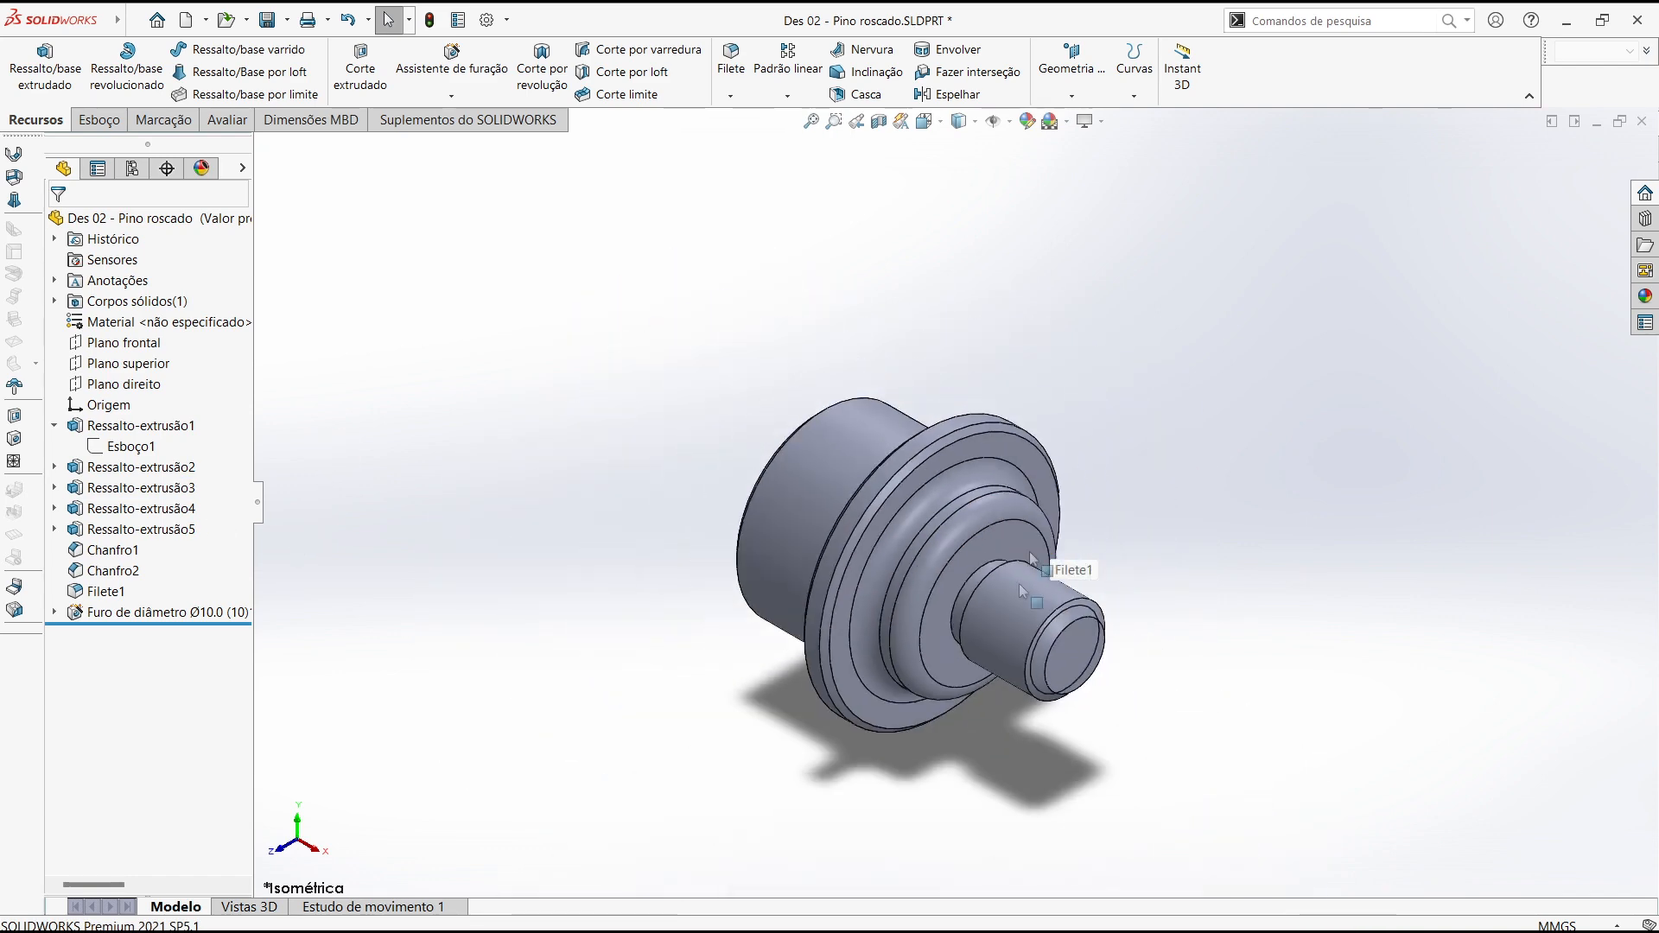
Compare the rear cylinder's outer face with the flange's rim on the pin model
{"action": "scroll", "coordinate": [973, 648], "scroll_direction": "down", "scroll_amount": 2}
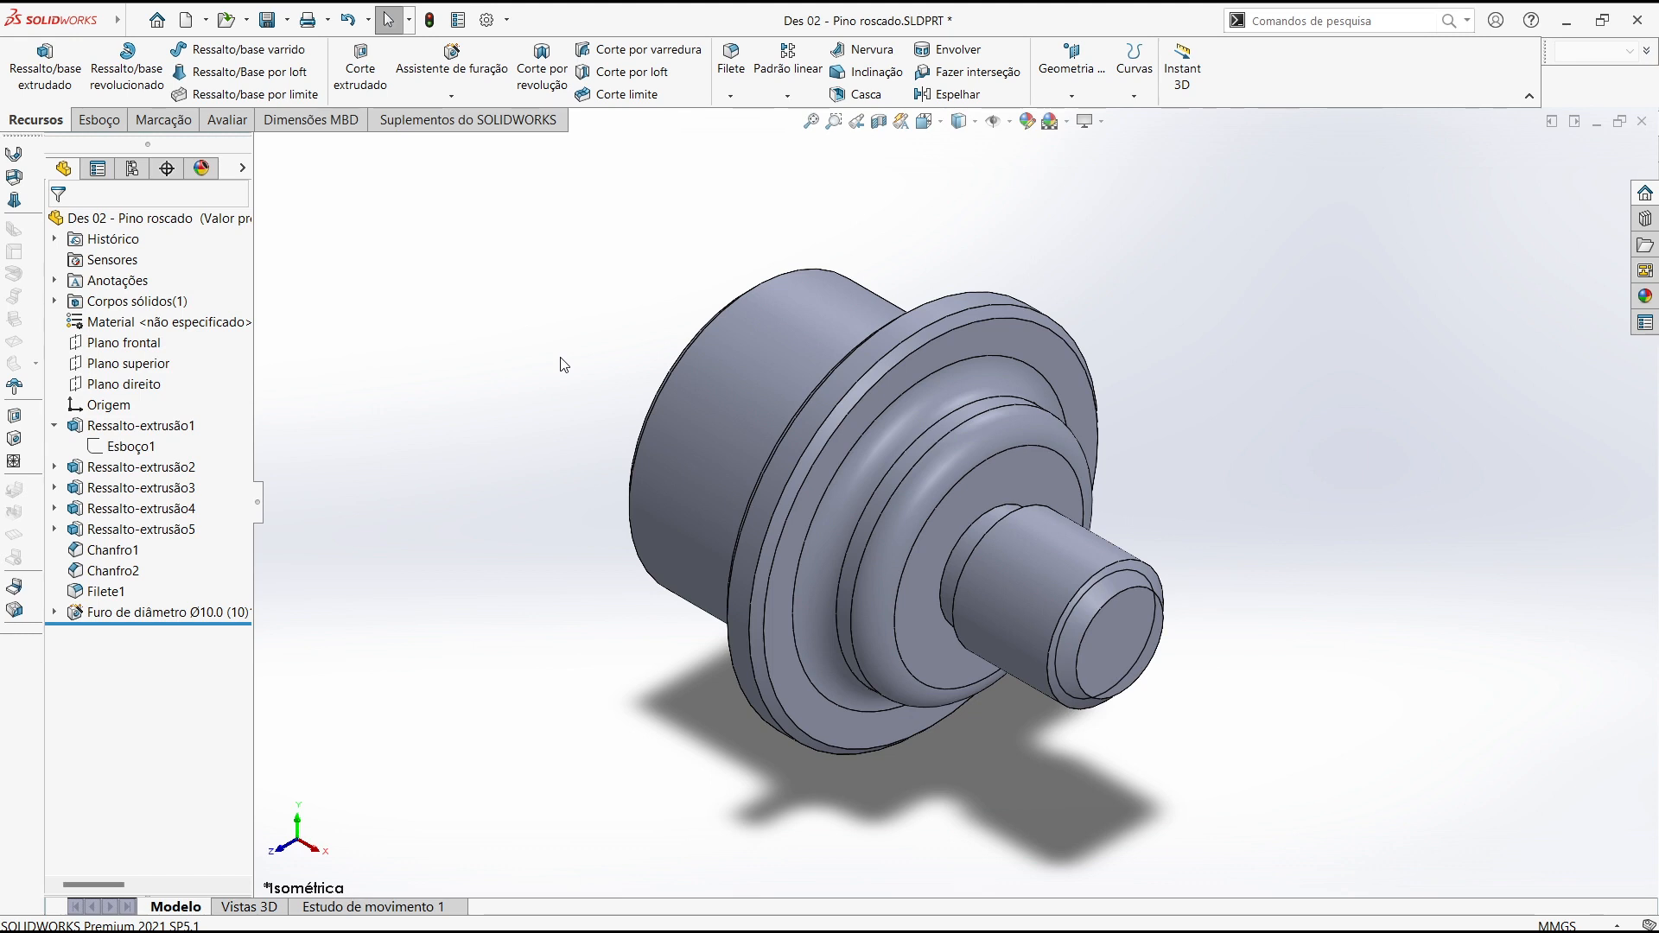
{"action": "left_click", "coordinate": [759, 368]}
{"action": "scroll", "coordinate": [1054, 363], "scroll_direction": "down", "scroll_amount": 3}
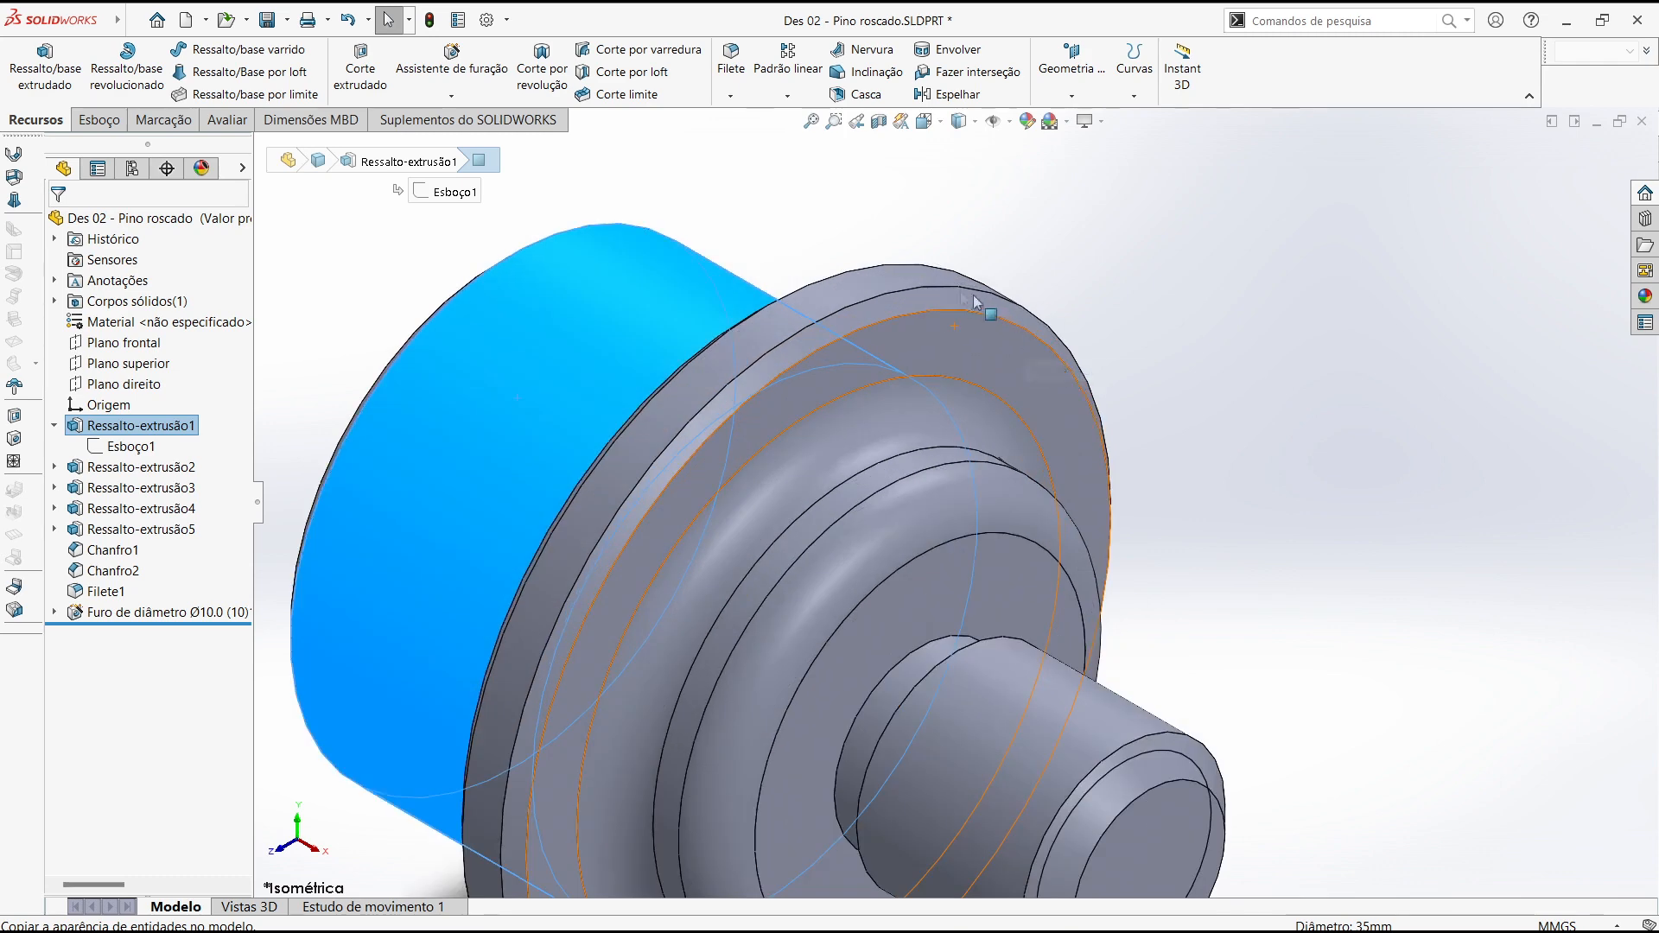
{"action": "left_click", "coordinate": [882, 283]}
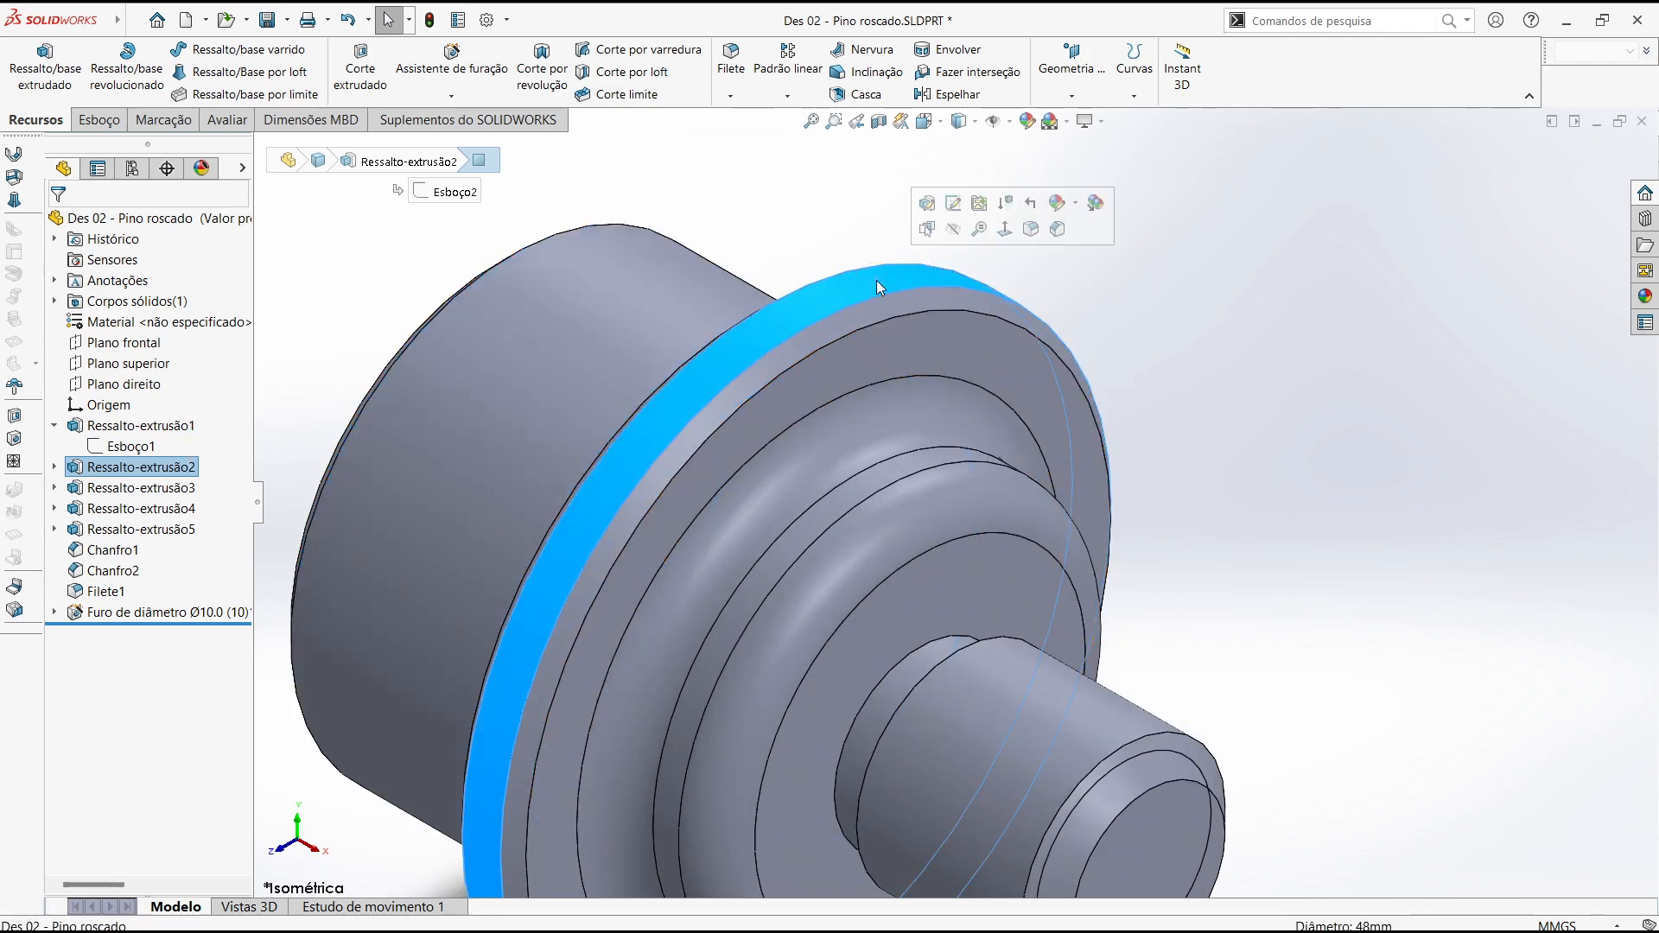
{"action": "scroll", "coordinate": [950, 497], "scroll_direction": "up", "scroll_amount": 1}
{"action": "left_click", "coordinate": [1219, 469]}
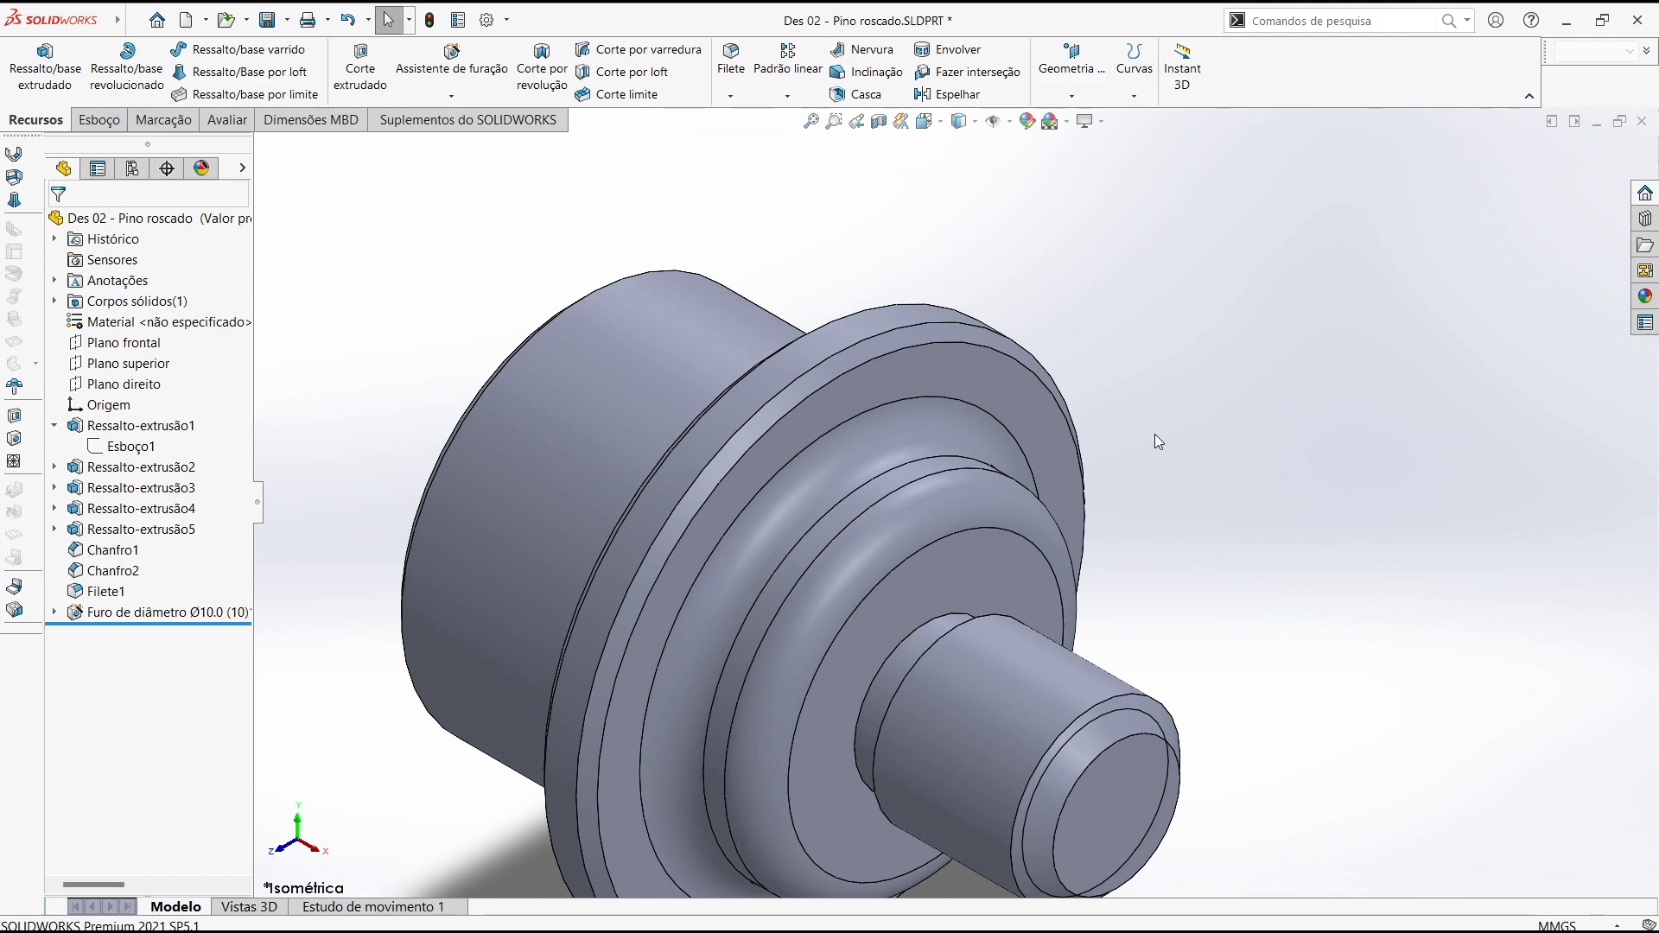
{"action": "scroll", "coordinate": [1153, 432], "scroll_direction": "up", "scroll_amount": 2}
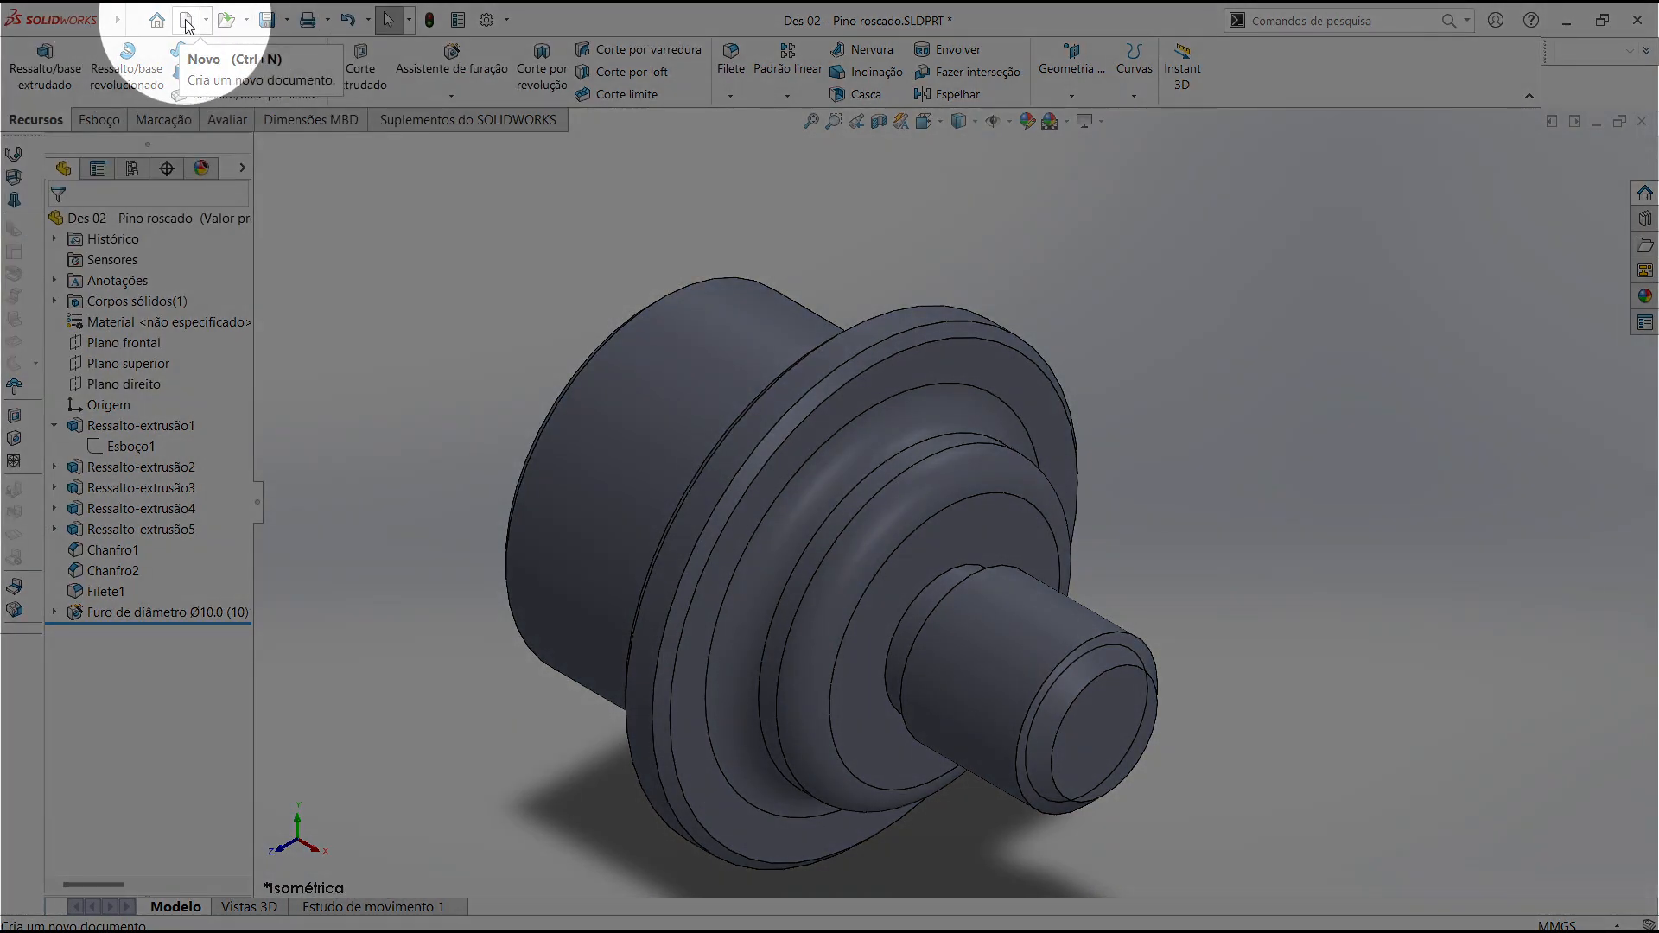
Create a new part document from the Peça template
{"action": "left_click", "coordinate": [187, 20]}
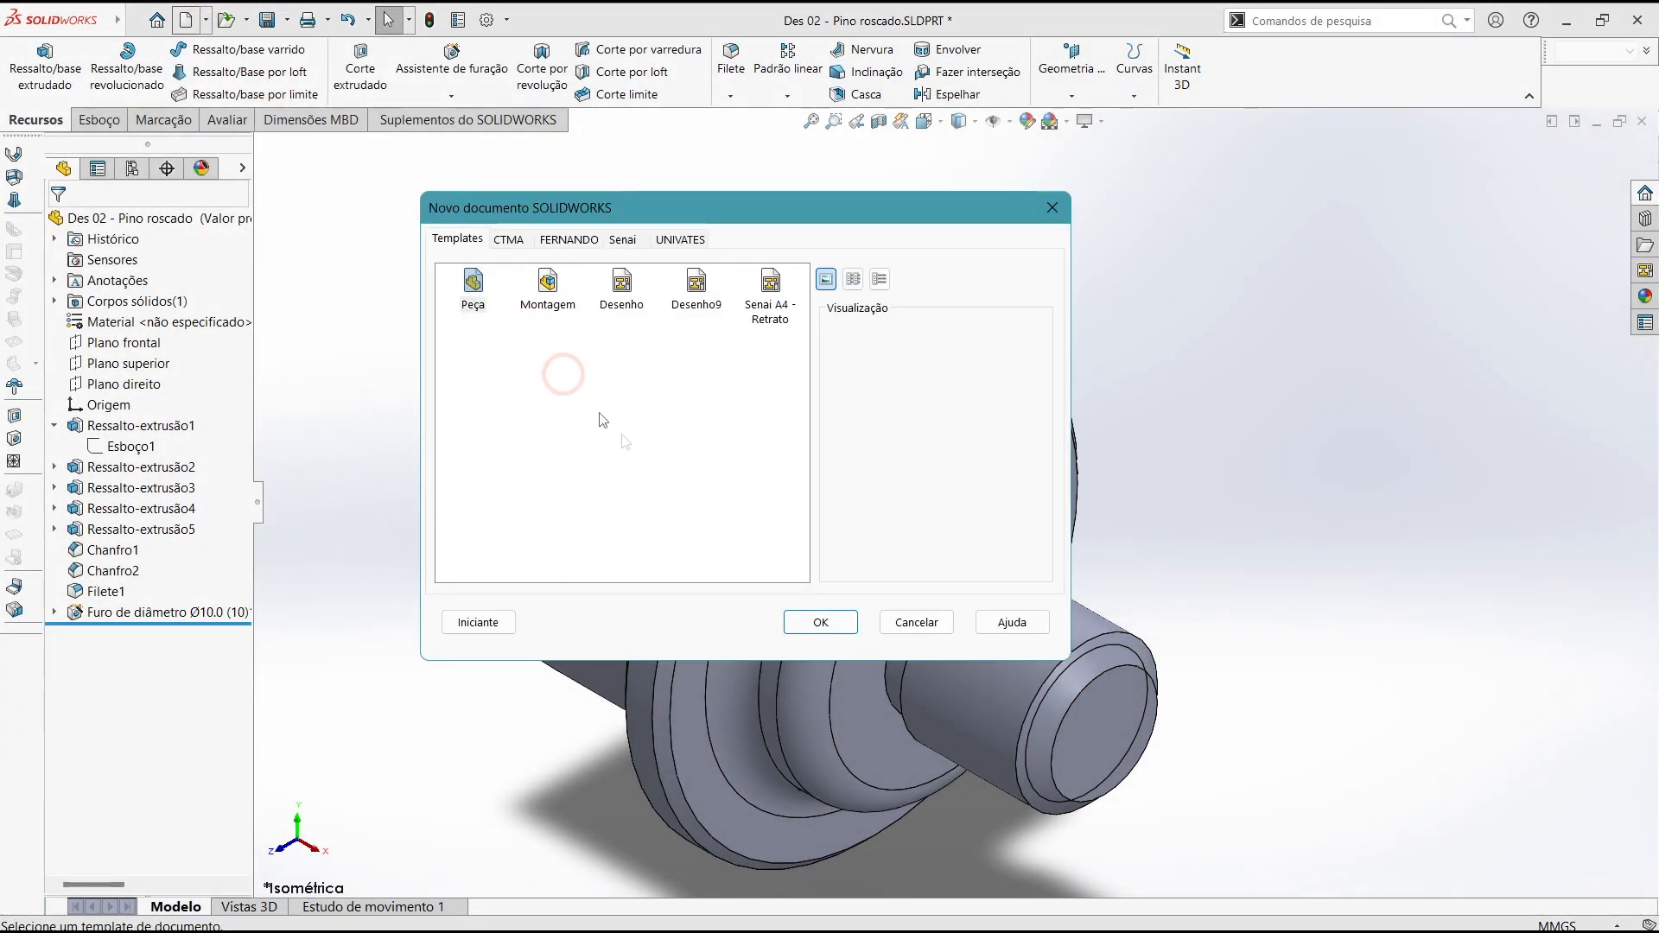
{"action": "left_click", "coordinate": [473, 286]}
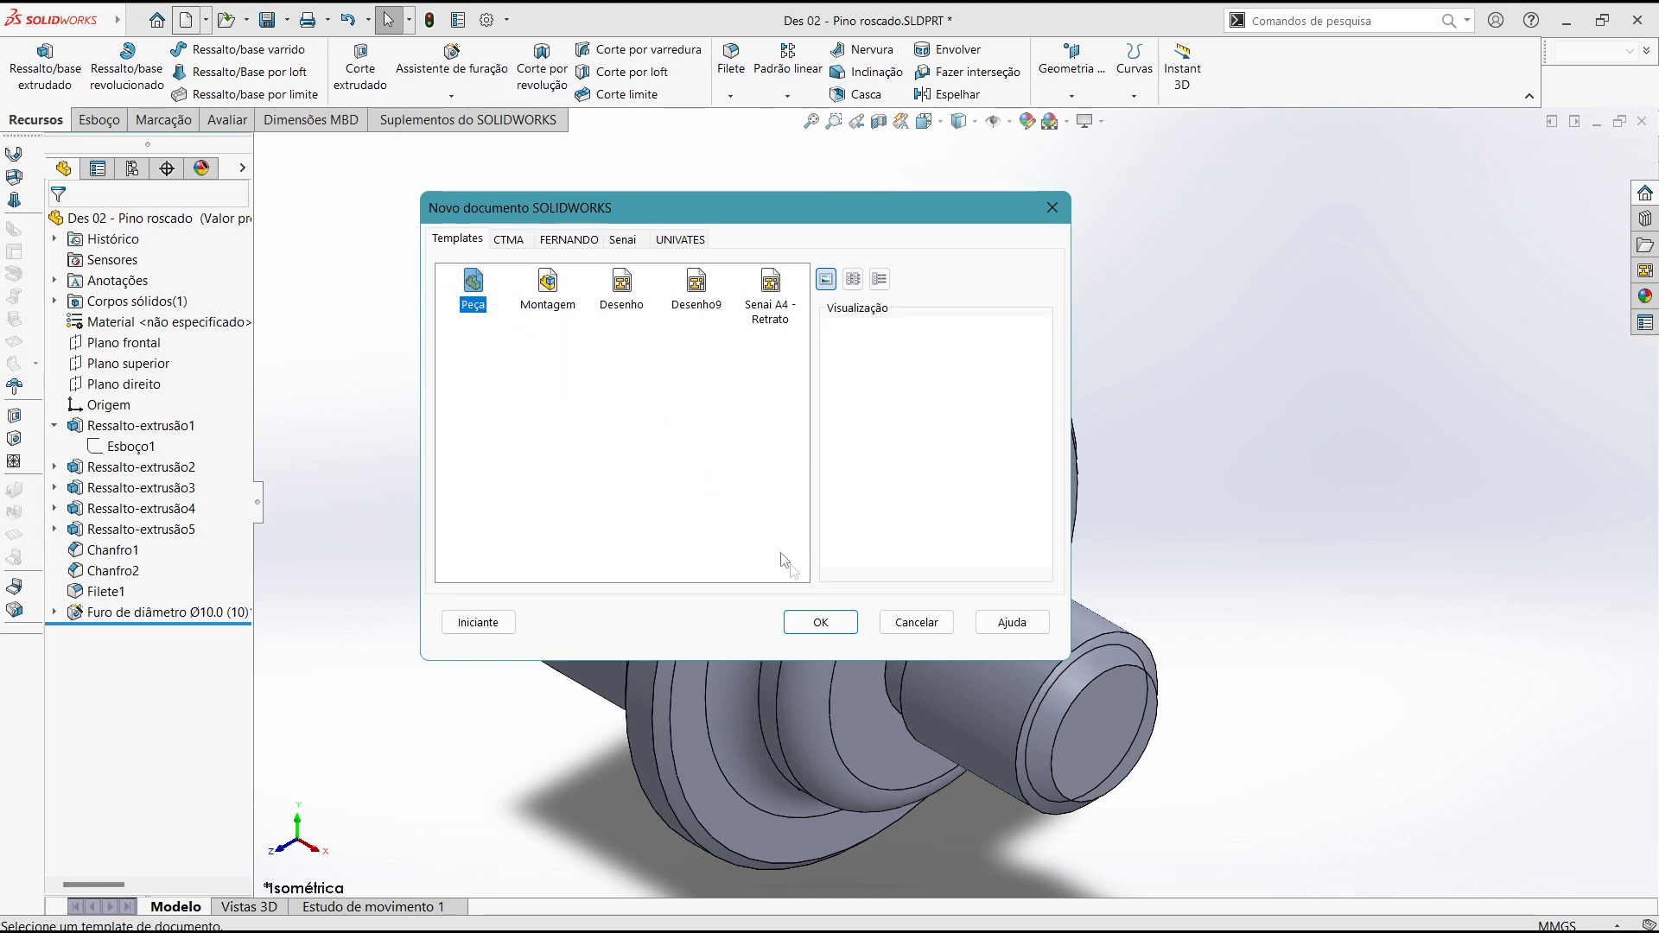
{"action": "left_click", "coordinate": [819, 622]}
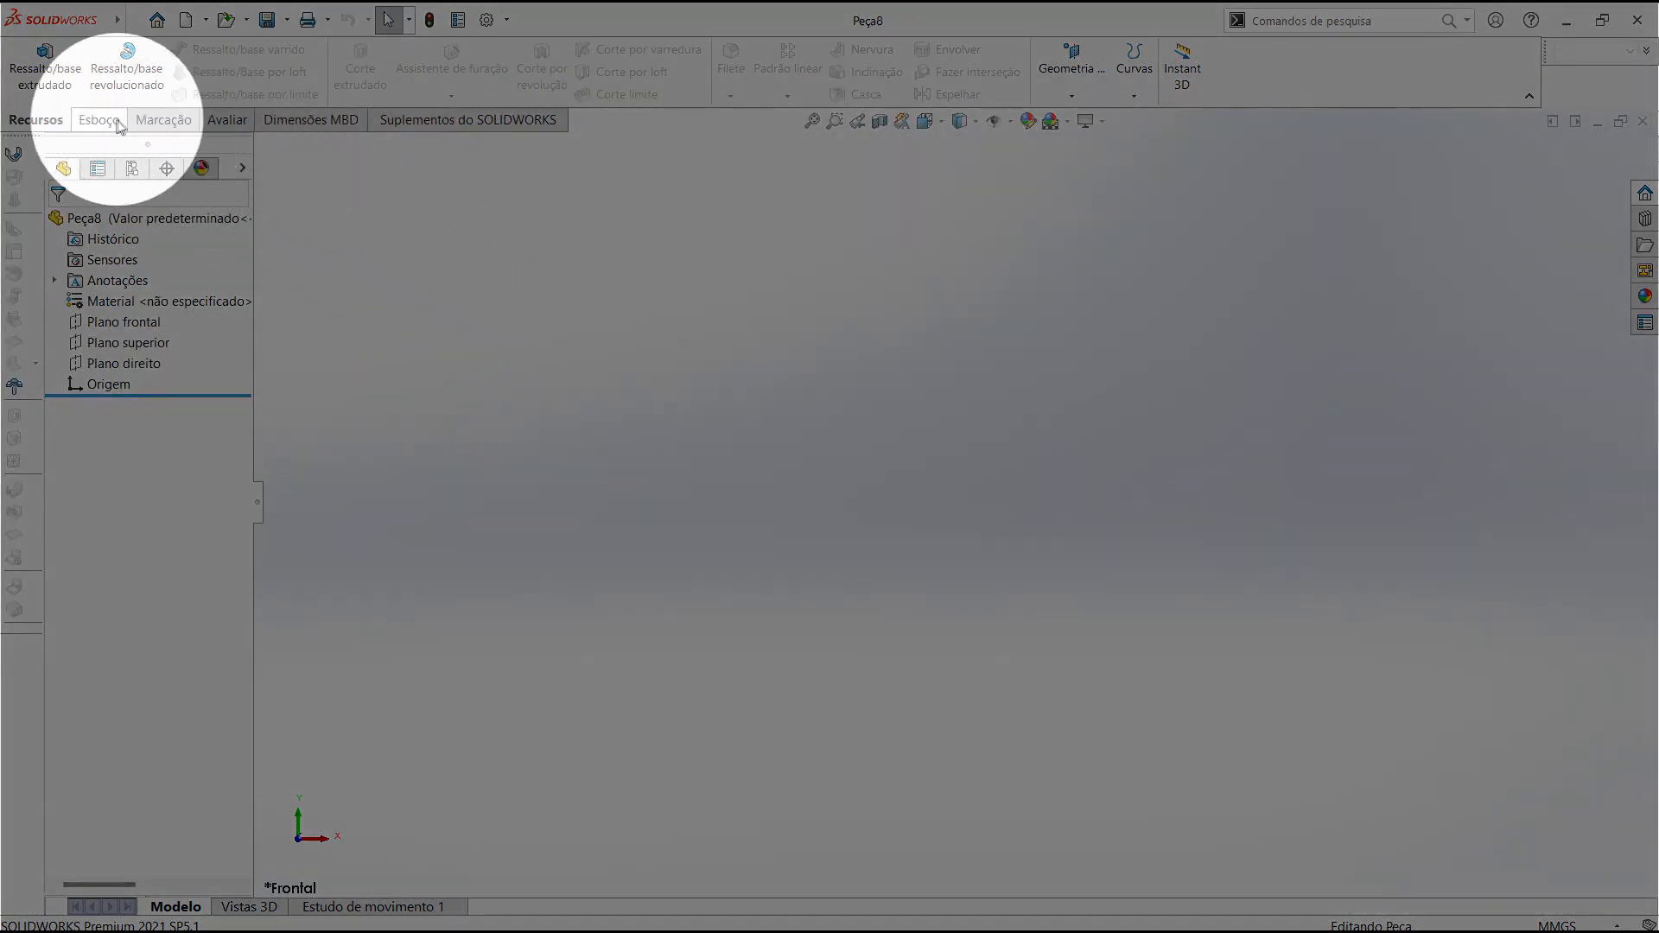
Start a sketch on the front plane (Plano frontal) of the new part
{"action": "left_click", "coordinate": [101, 121]}
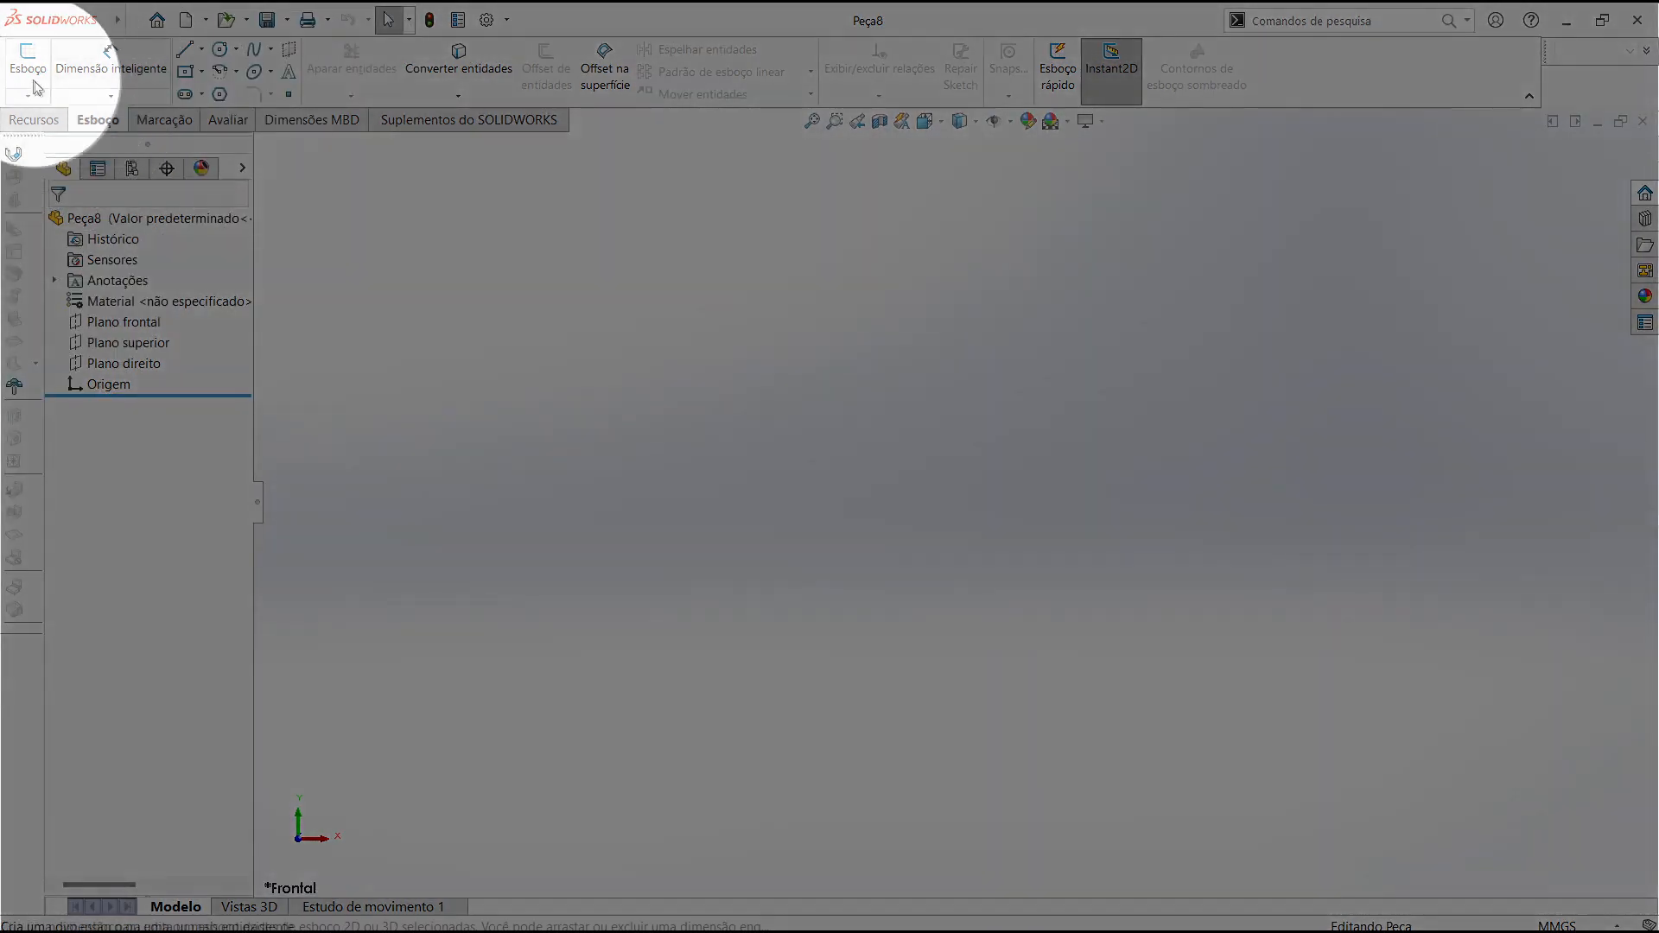
{"action": "left_click", "coordinate": [36, 86]}
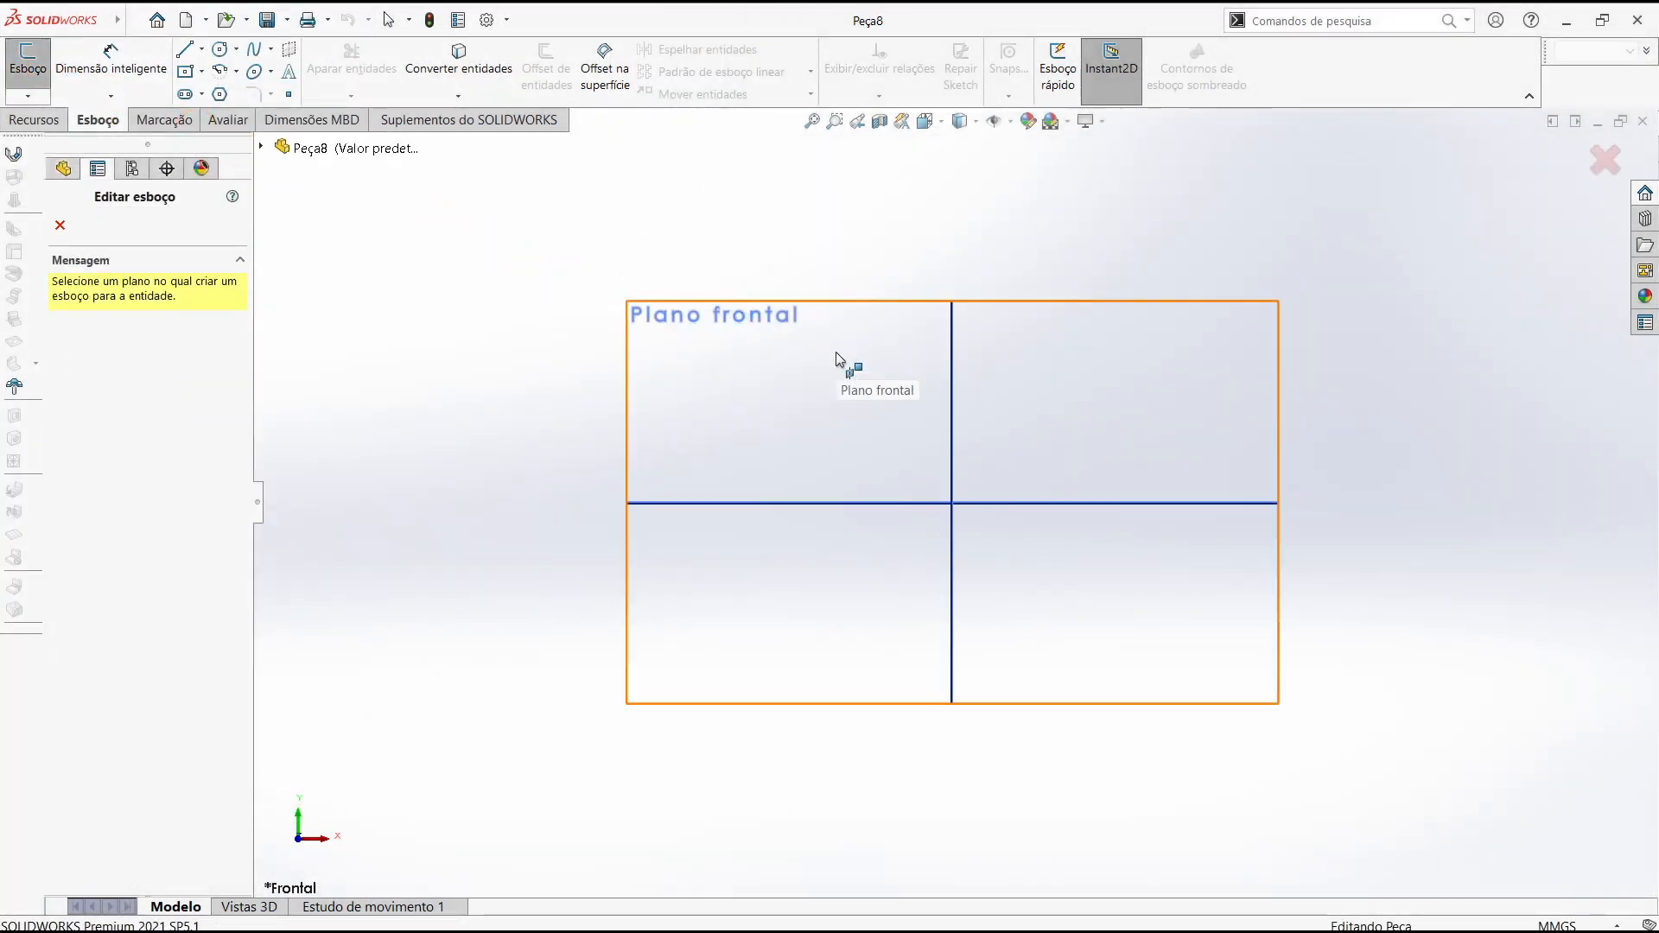
{"action": "key", "text": "ctrl+7"}
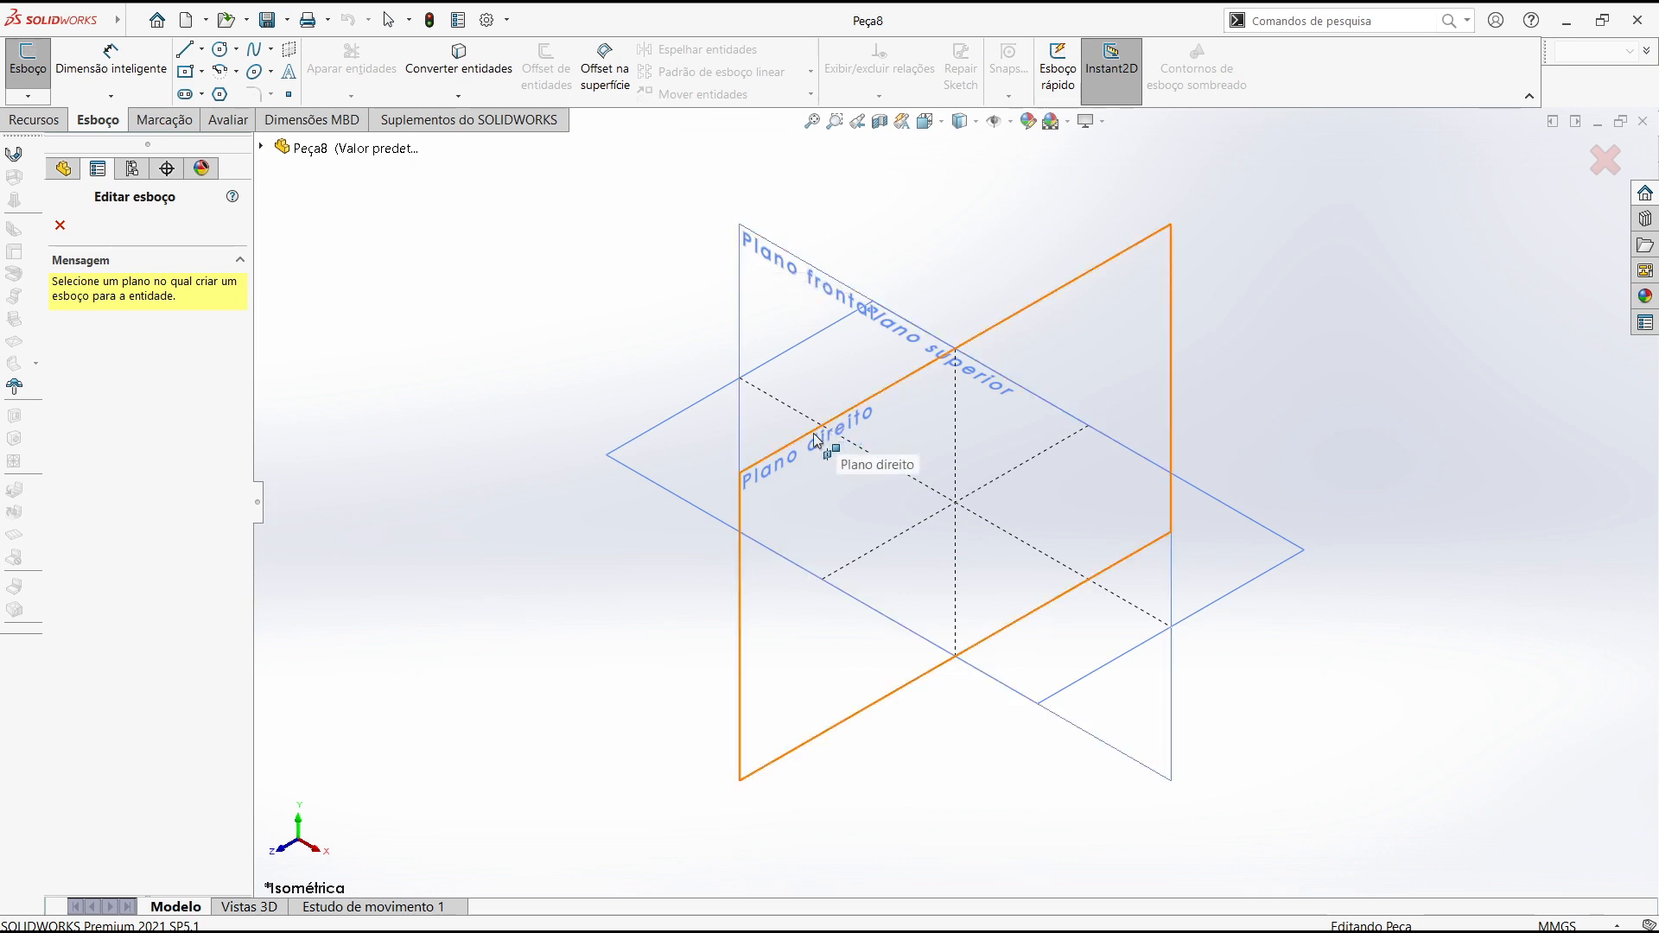
{"action": "left_click", "coordinate": [764, 252]}
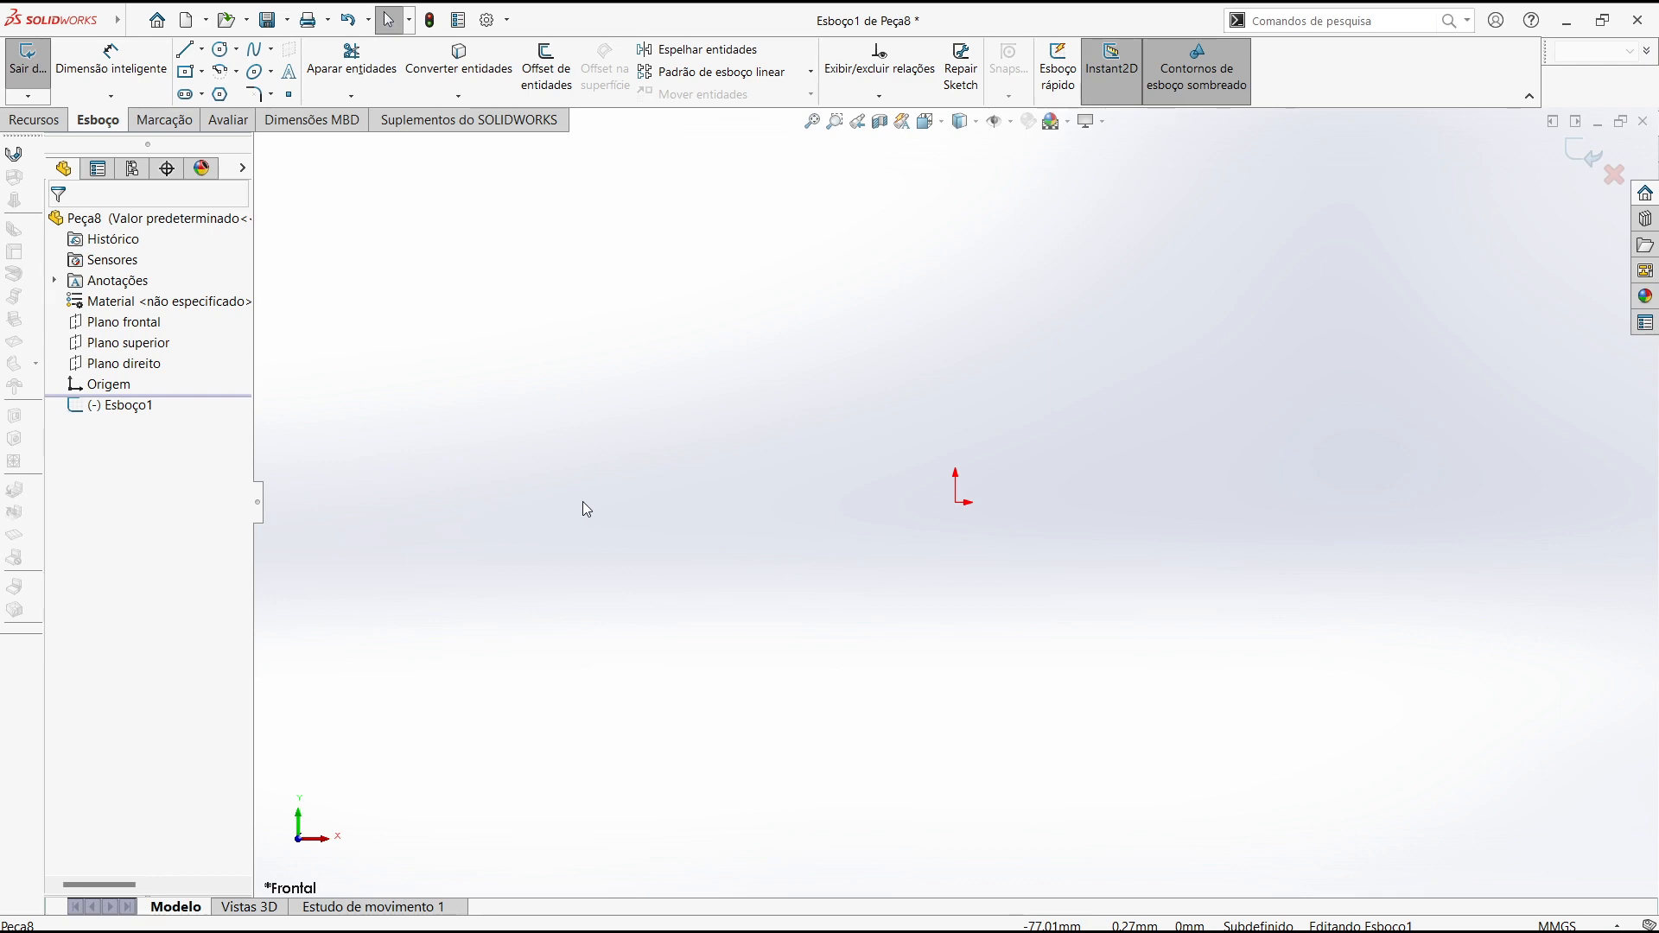
Switch to Desenho Cilíndrico.pdf in Acrobat Reader, study the pin's profile and dimensions, and return to the SOLIDWORKS sketch
{"action": "key", "text": "alt+Tab"}
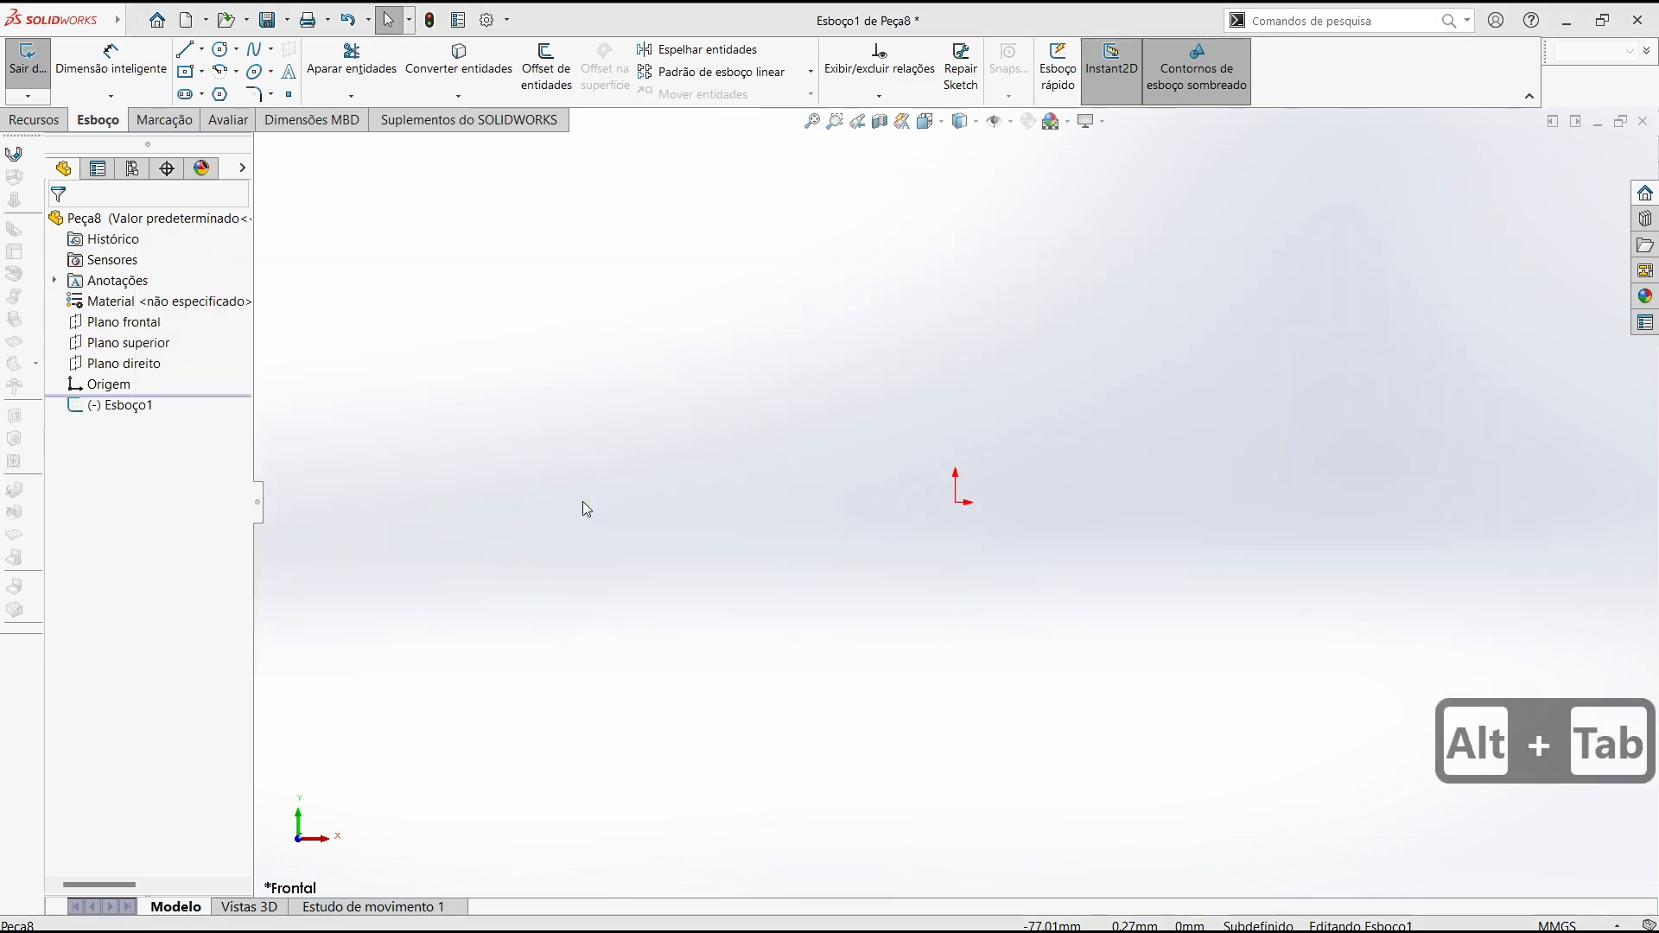
{"action": "key", "text": "alt+Tab"}
{"action": "key", "text": "alt+Tab"}
{"action": "key", "text": "alt+Tab"}
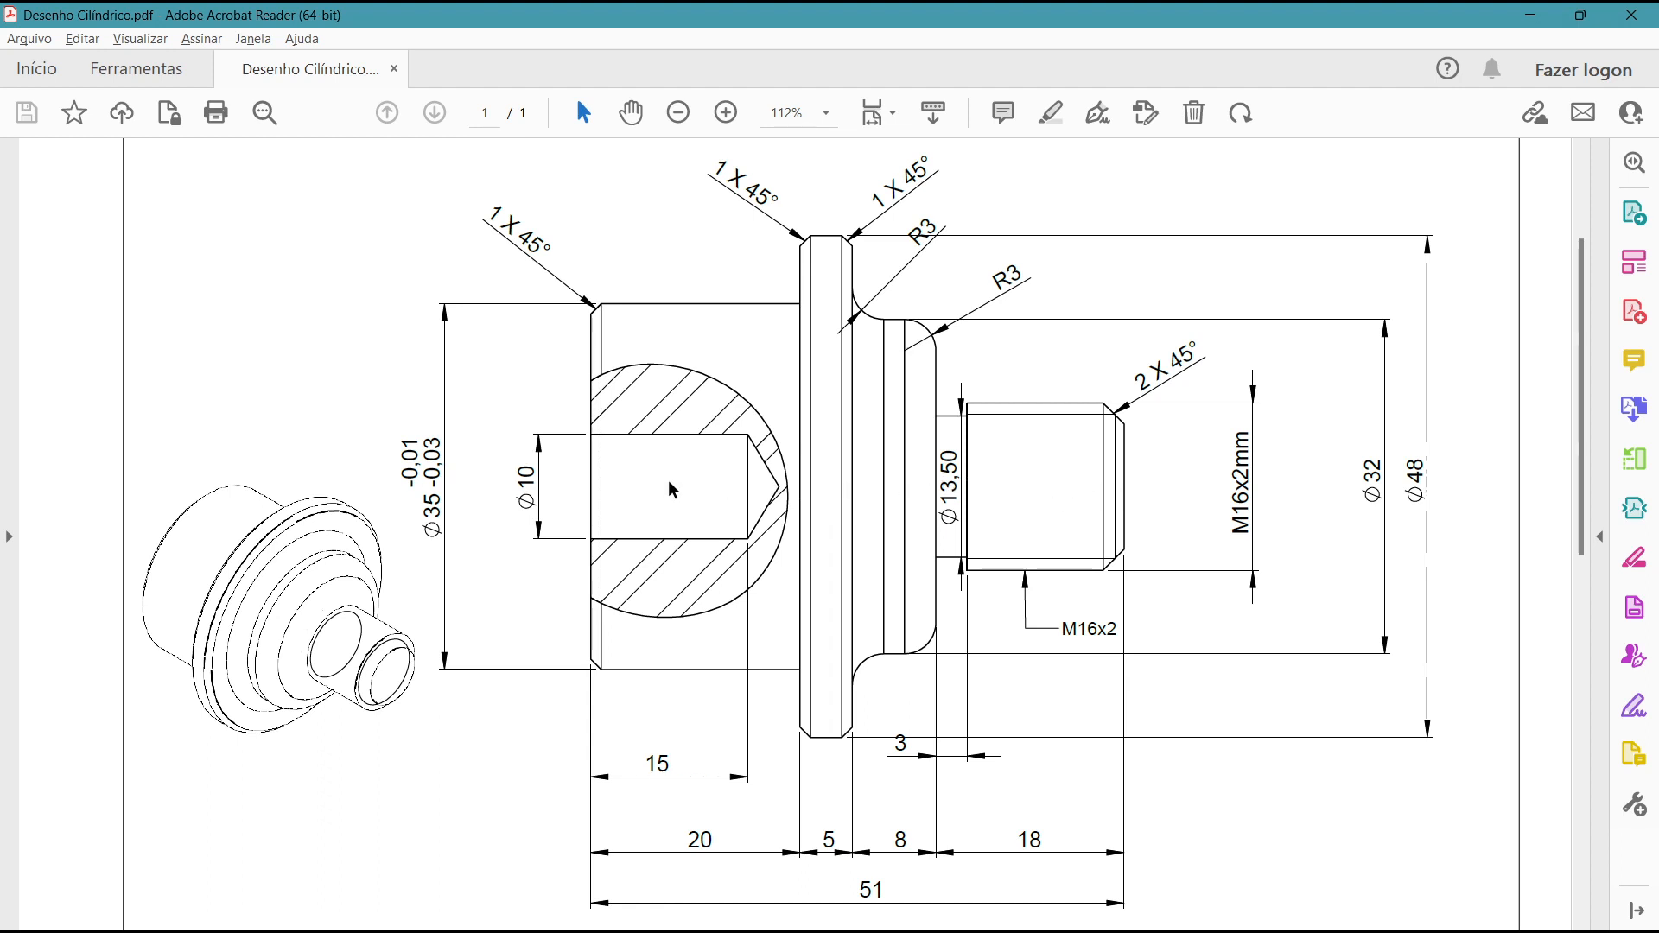
{"action": "key", "text": "alt+Tab"}
{"action": "key", "text": "alt+Tab"}
{"action": "key", "text": "alt+Tab"}
{"action": "key", "text": "alt+Tab"}
{"action": "key", "text": "alt+Tab"}
{"action": "key", "text": "alt+Tab"}
{"action": "key", "text": "alt+Tab"}
{"action": "key", "text": "alt+Tab"}
{"action": "key", "text": "alt+Tab"}
{"action": "key", "text": "alt+Tab"}
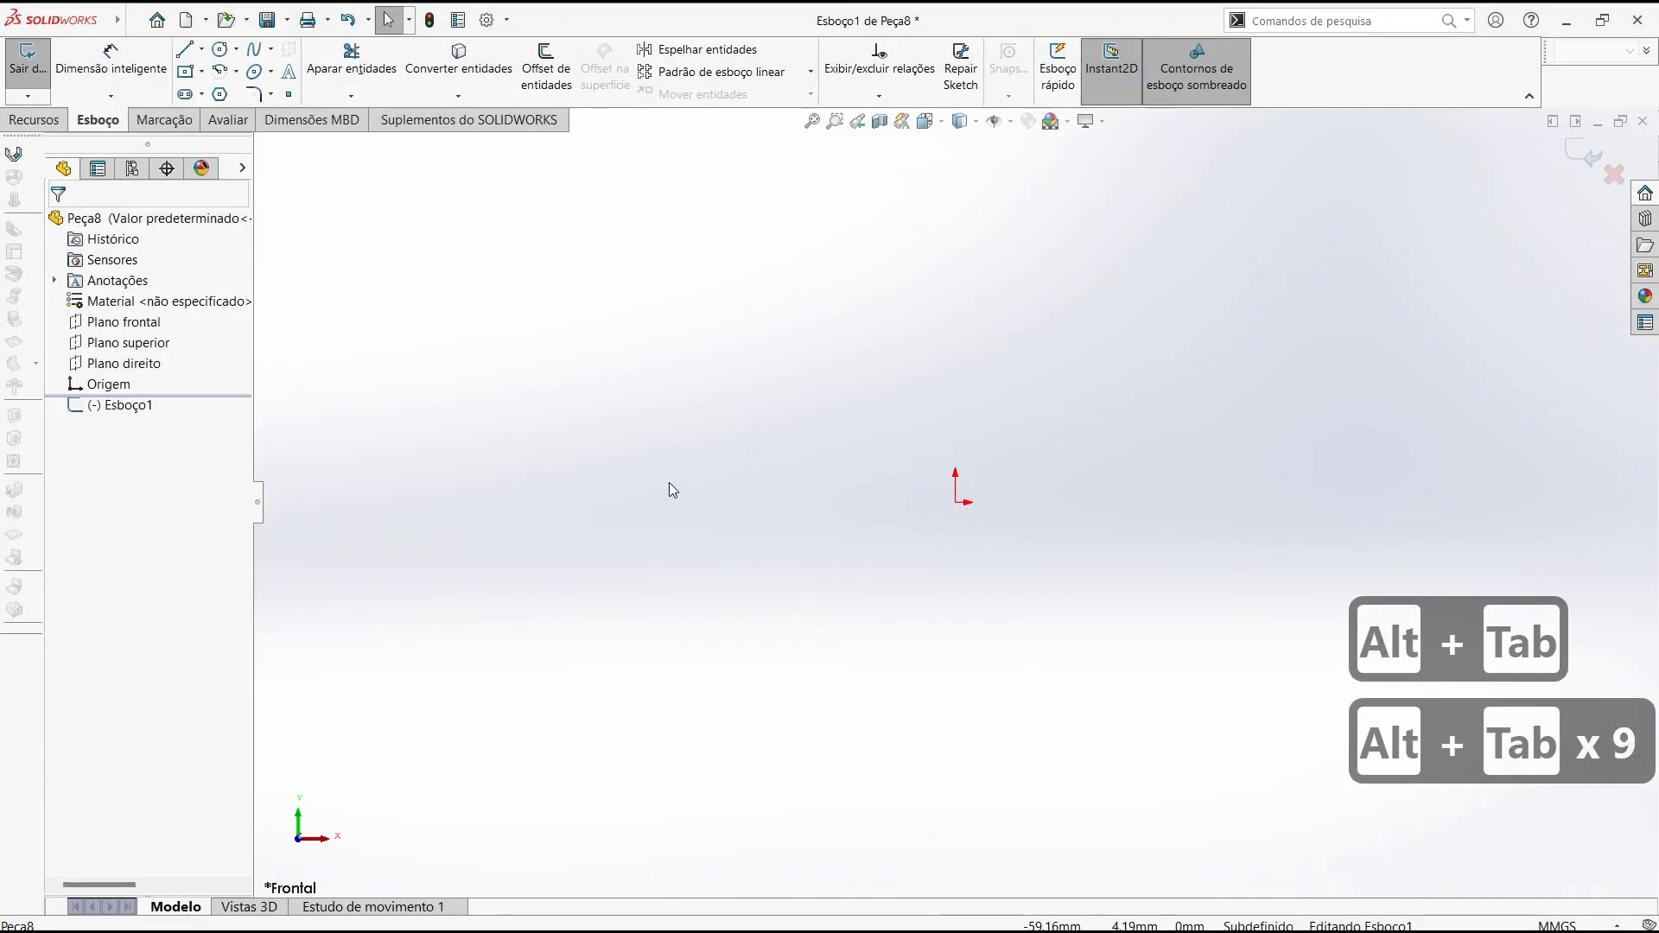
Sketch a horizontal centerline about 113 mm long passing through the origin
{"action": "left_click", "coordinate": [201, 50]}
{"action": "left_click", "coordinate": [216, 86]}
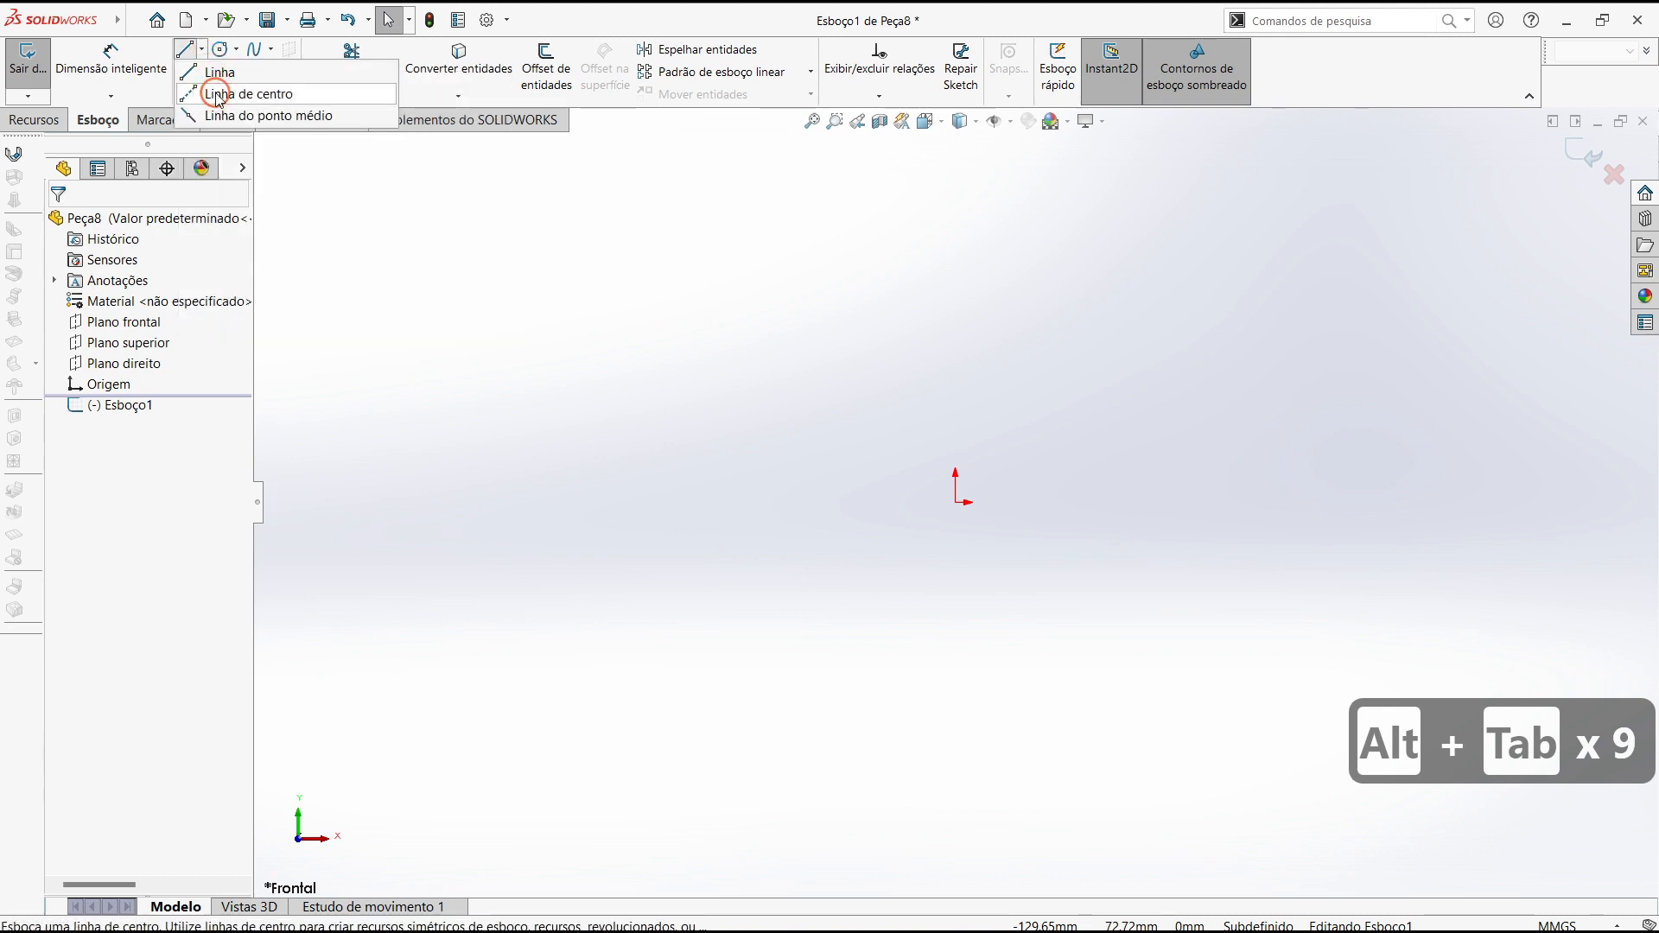
{"action": "left_click", "coordinate": [218, 93]}
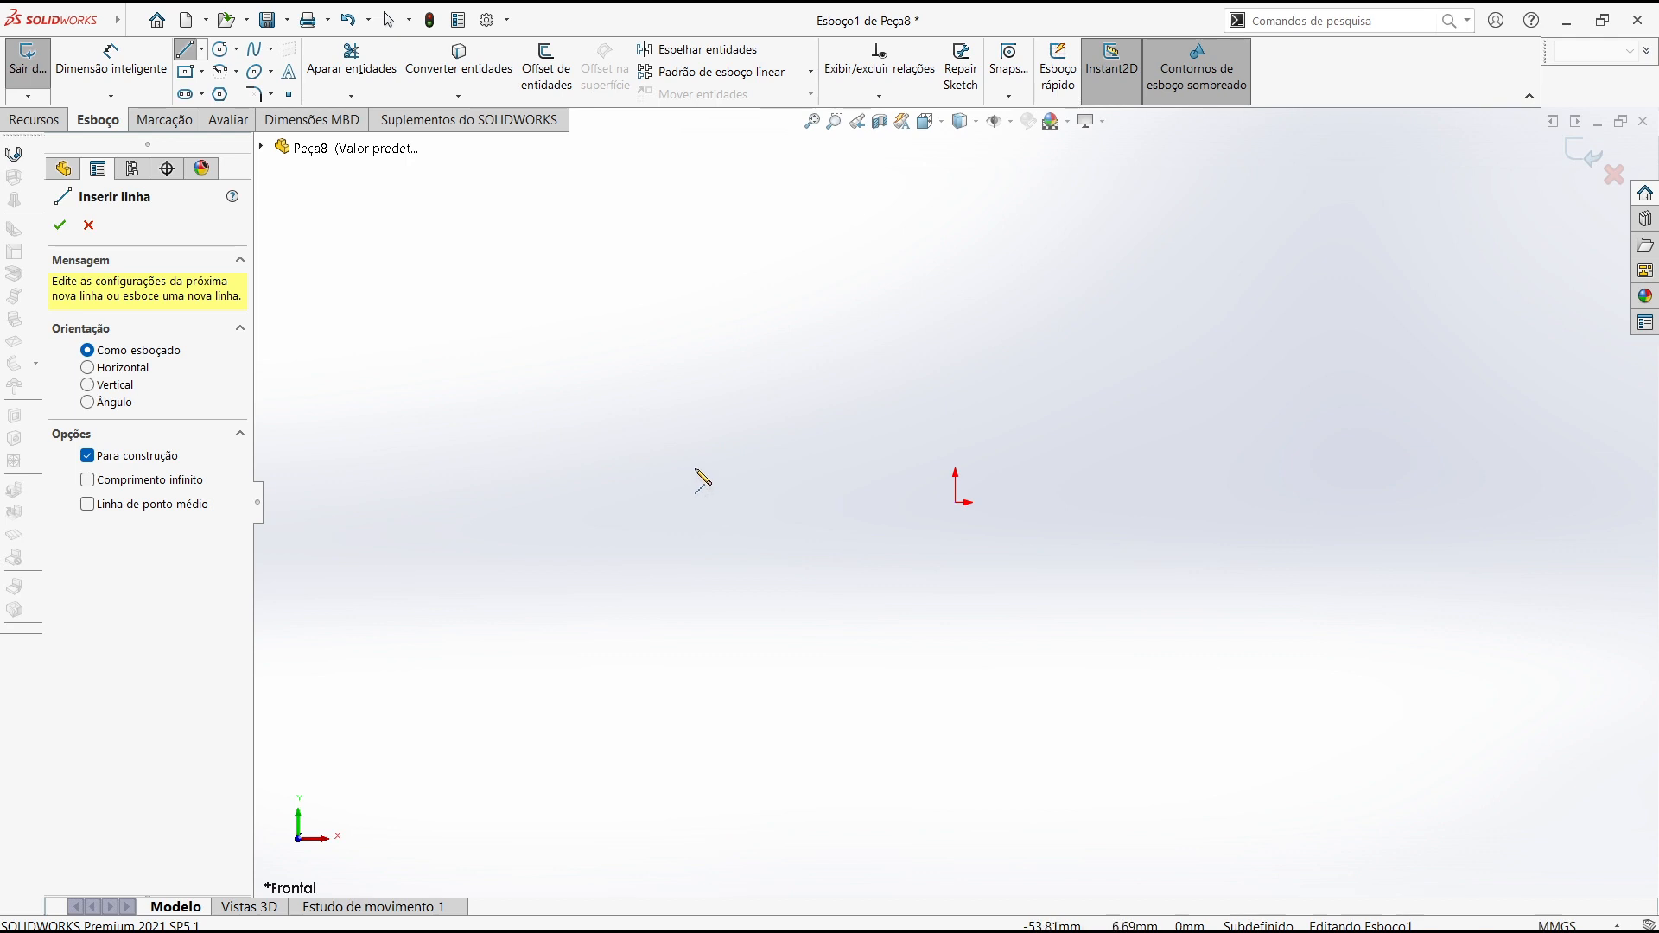
{"action": "left_click", "coordinate": [694, 502]}
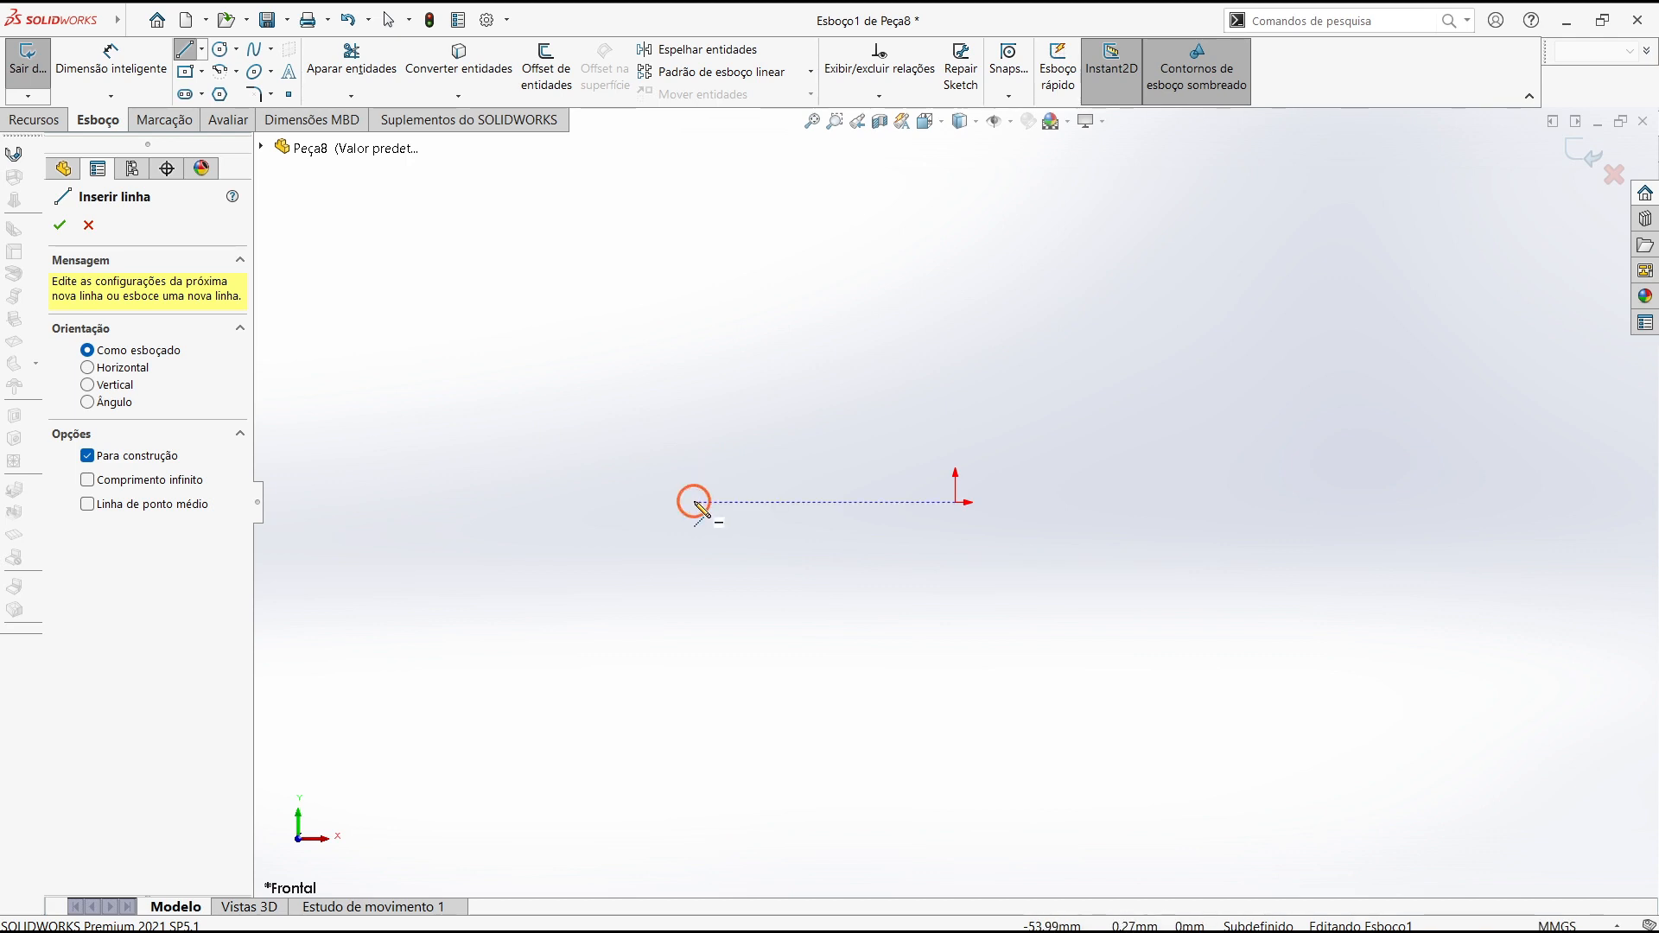
{"action": "left_click", "coordinate": [1239, 502]}
{"action": "key", "text": "Escape"}
{"action": "scroll", "coordinate": [935, 505], "scroll_direction": "down", "scroll_amount": 4}
{"action": "scroll", "coordinate": [1033, 499], "scroll_direction": "down", "scroll_amount": 1}
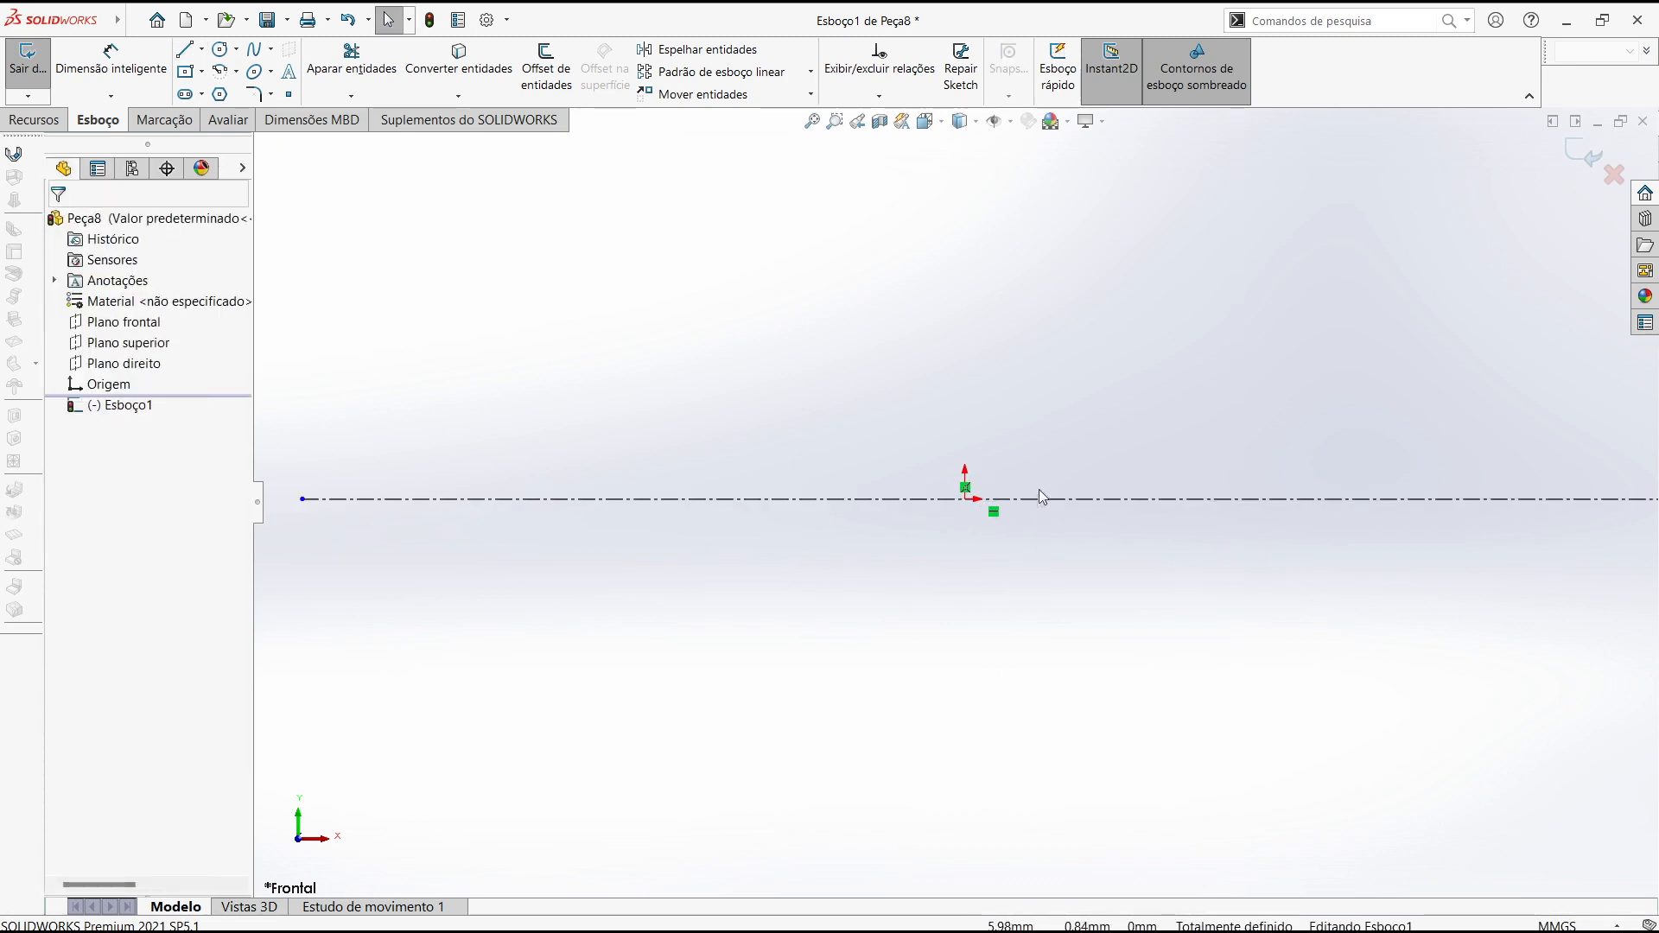
Check the centerline's horizontal and coincident relations, and add a Midpoint (Ponto médio) relation between it and the origin
{"action": "left_click", "coordinate": [994, 513]}
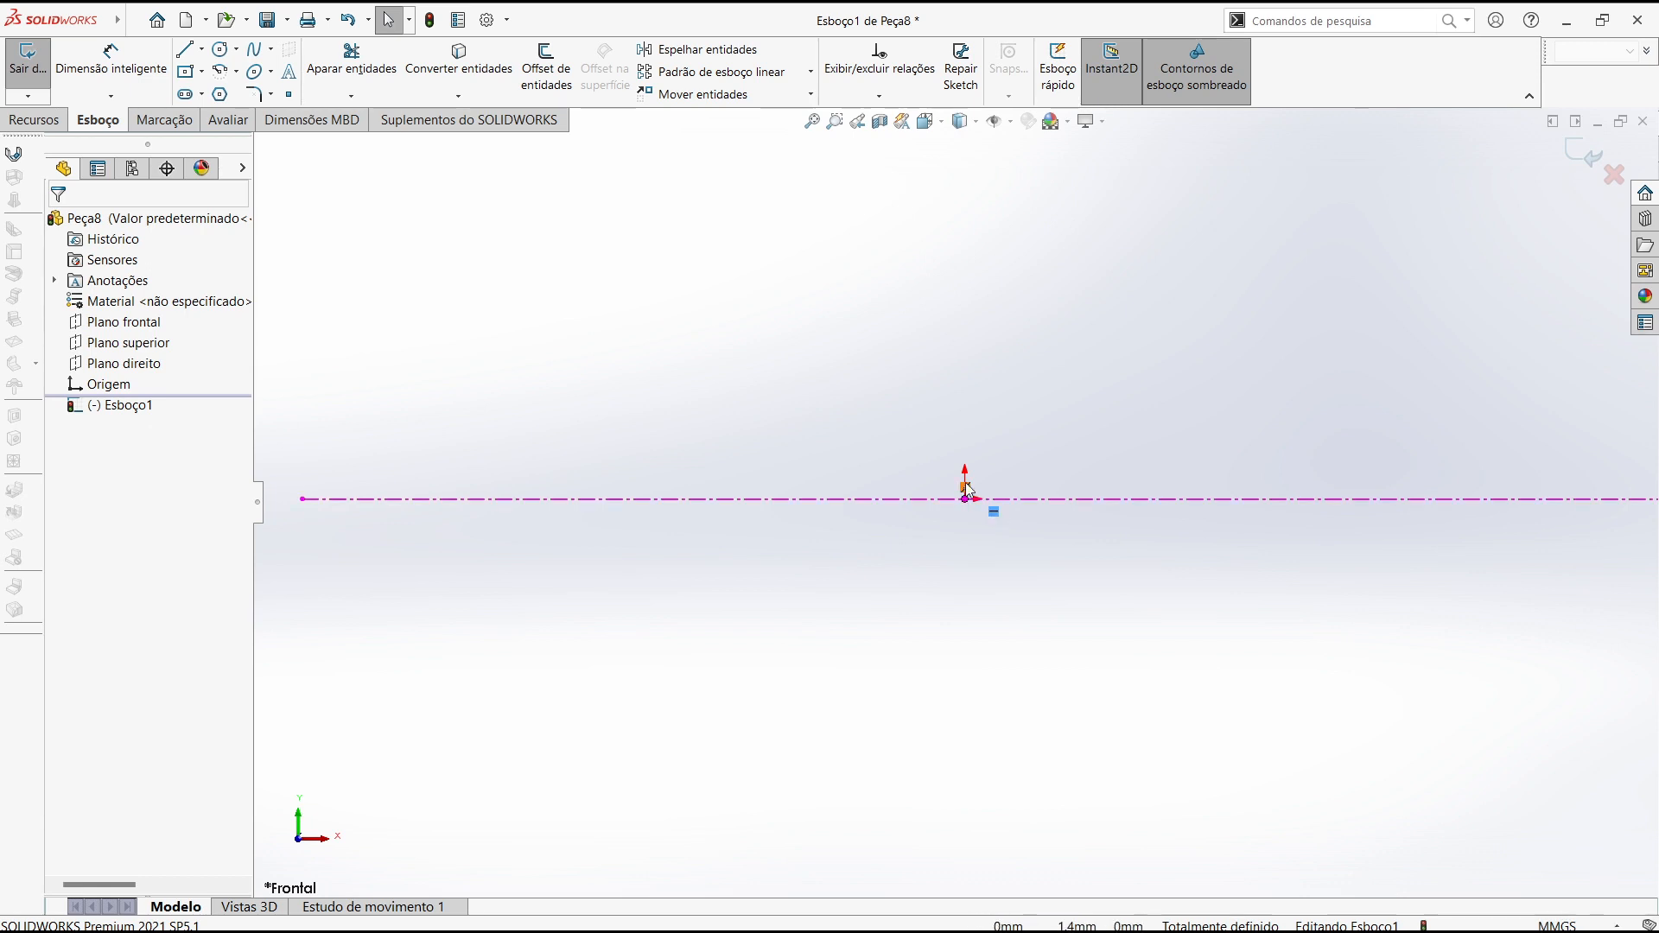
{"action": "left_click", "coordinate": [965, 488]}
{"action": "left_click", "coordinate": [999, 692]}
{"action": "scroll", "coordinate": [965, 493], "scroll_direction": "down", "scroll_amount": 1}
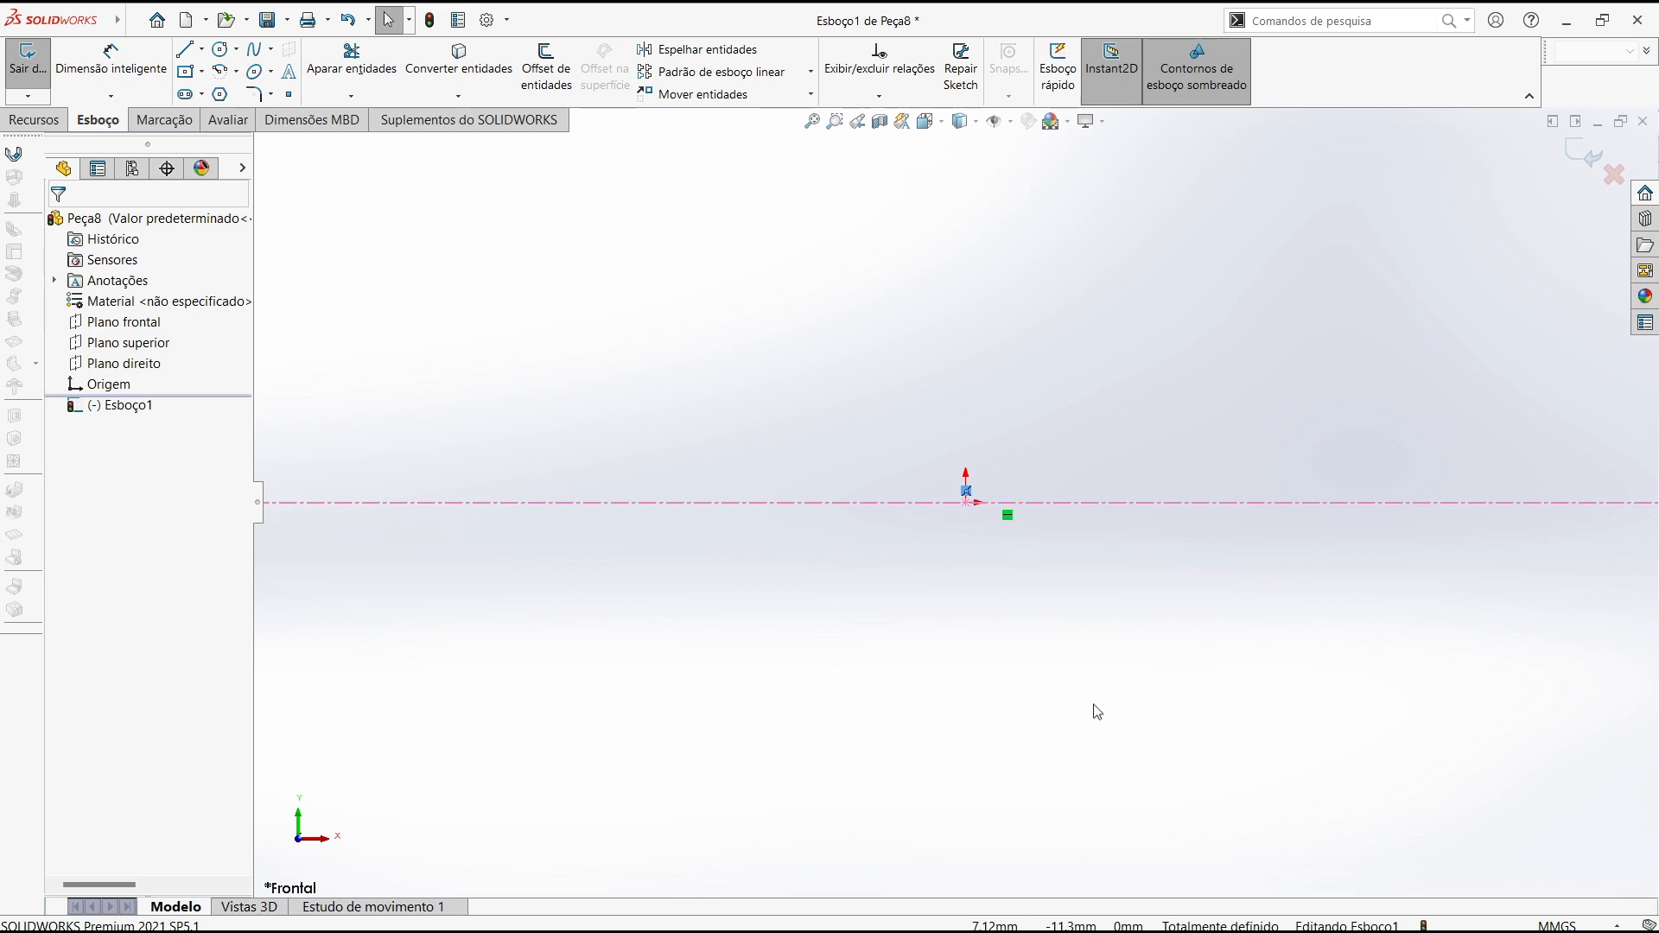
{"action": "scroll", "coordinate": [1006, 644], "scroll_direction": "up", "scroll_amount": 3}
{"action": "scroll", "coordinate": [980, 455], "scroll_direction": "down", "scroll_amount": 2}
{"action": "left_click", "coordinate": [1058, 533]}
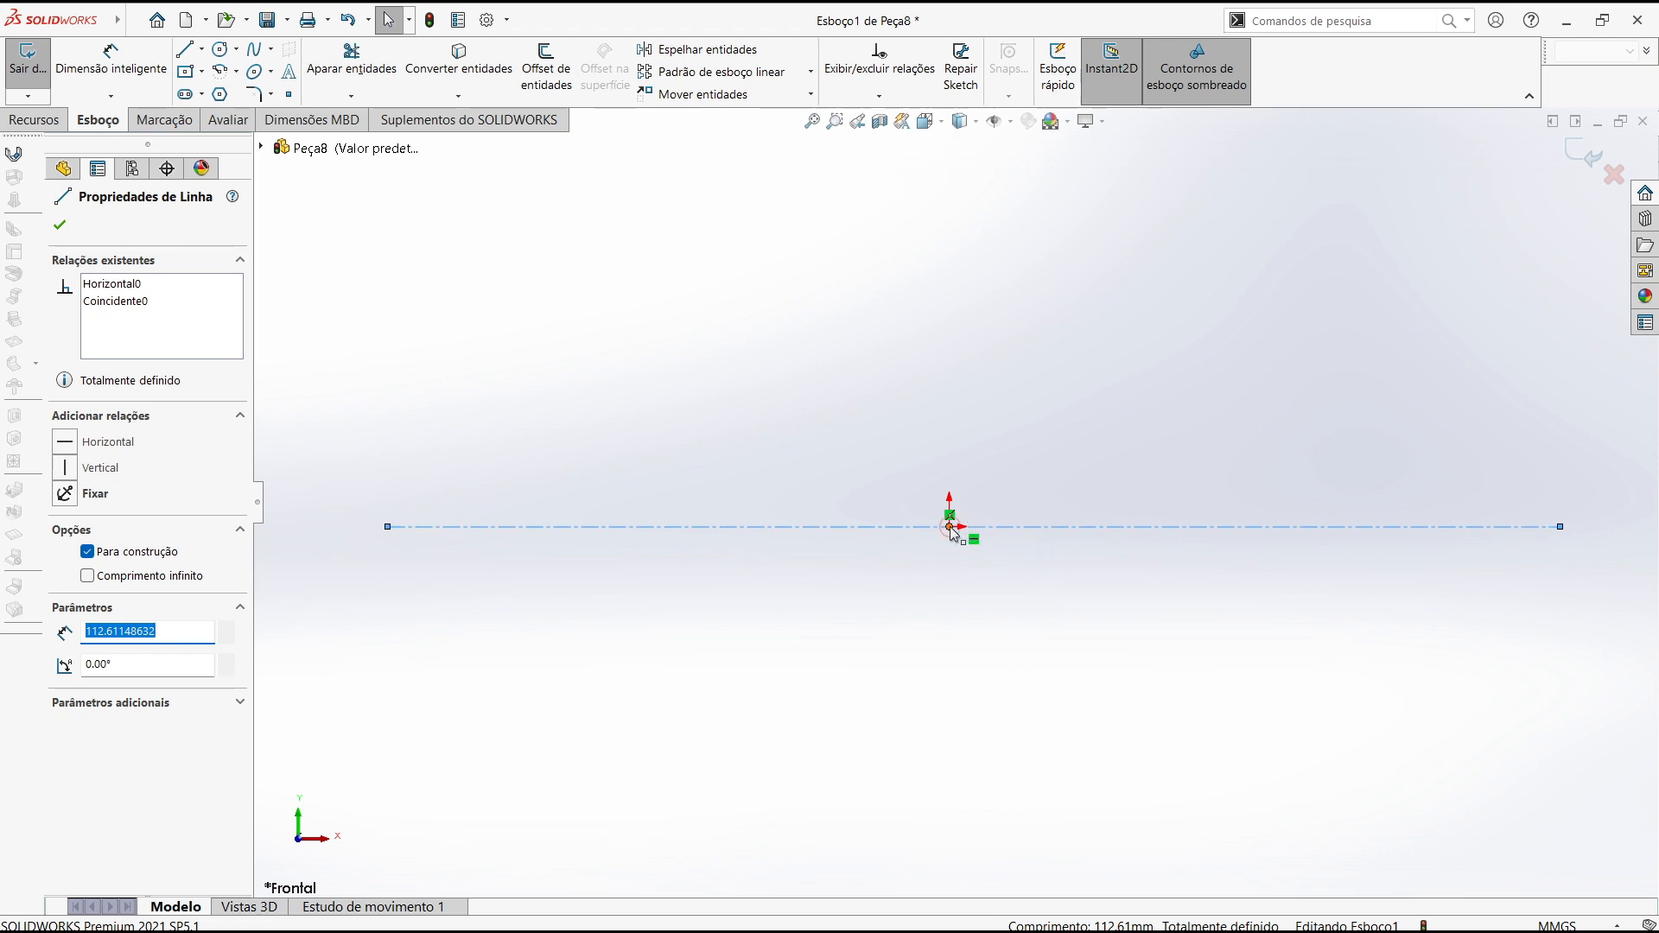
{"action": "left_click", "coordinate": [950, 526], "text": "ctrl"}
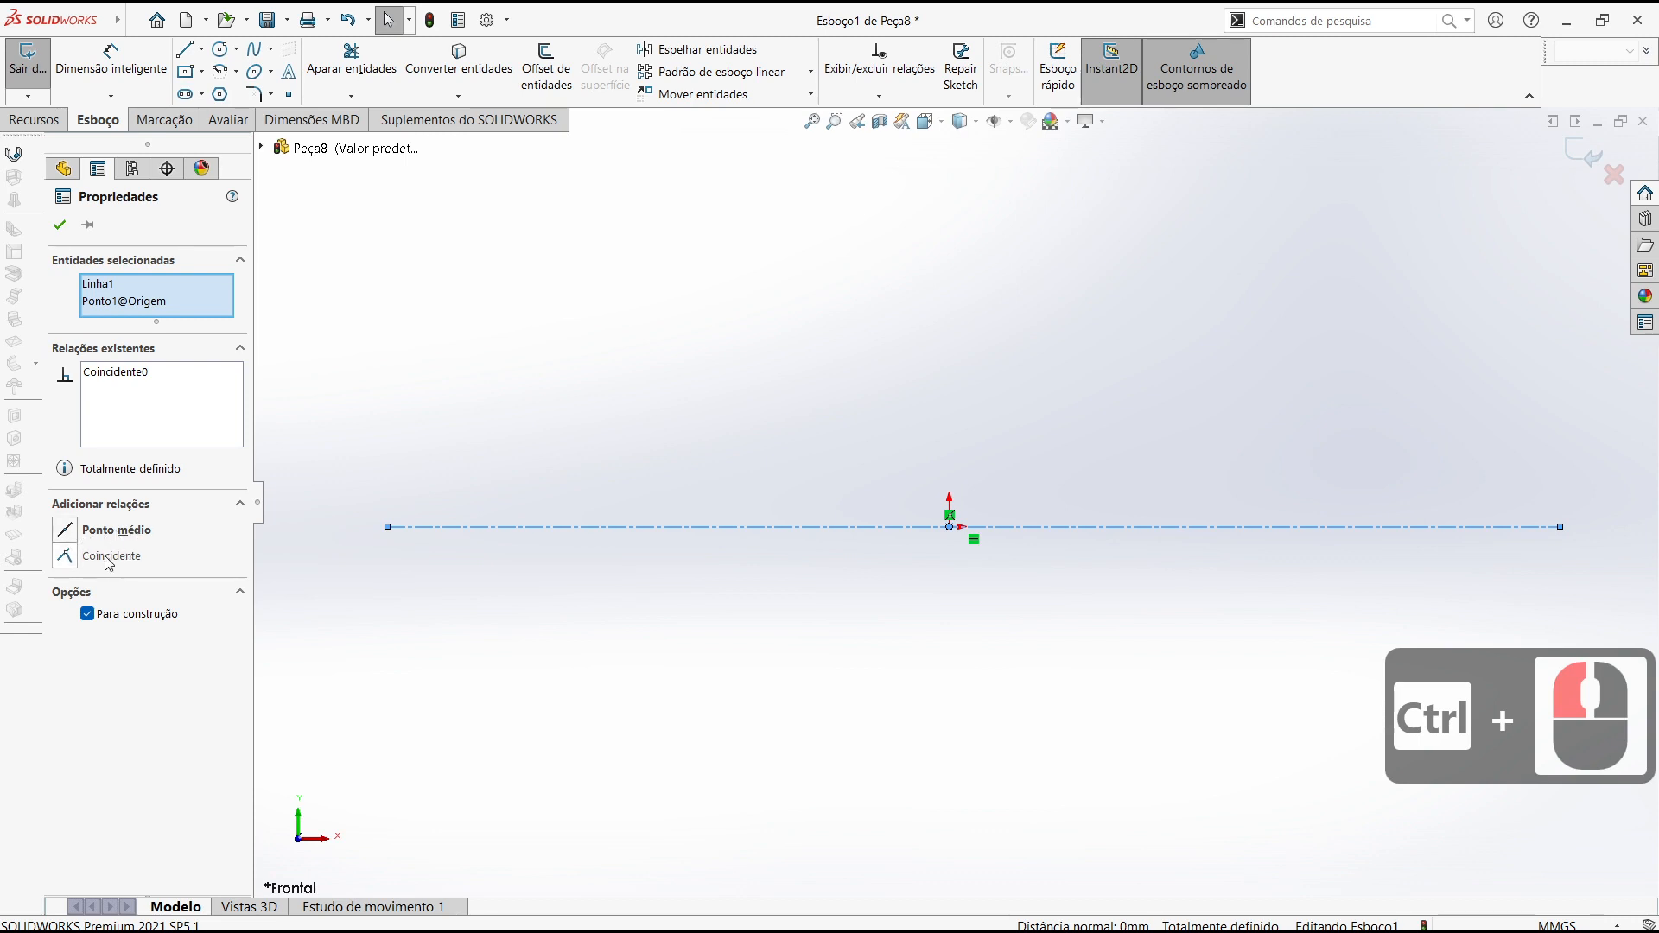
{"action": "left_click", "coordinate": [66, 532]}
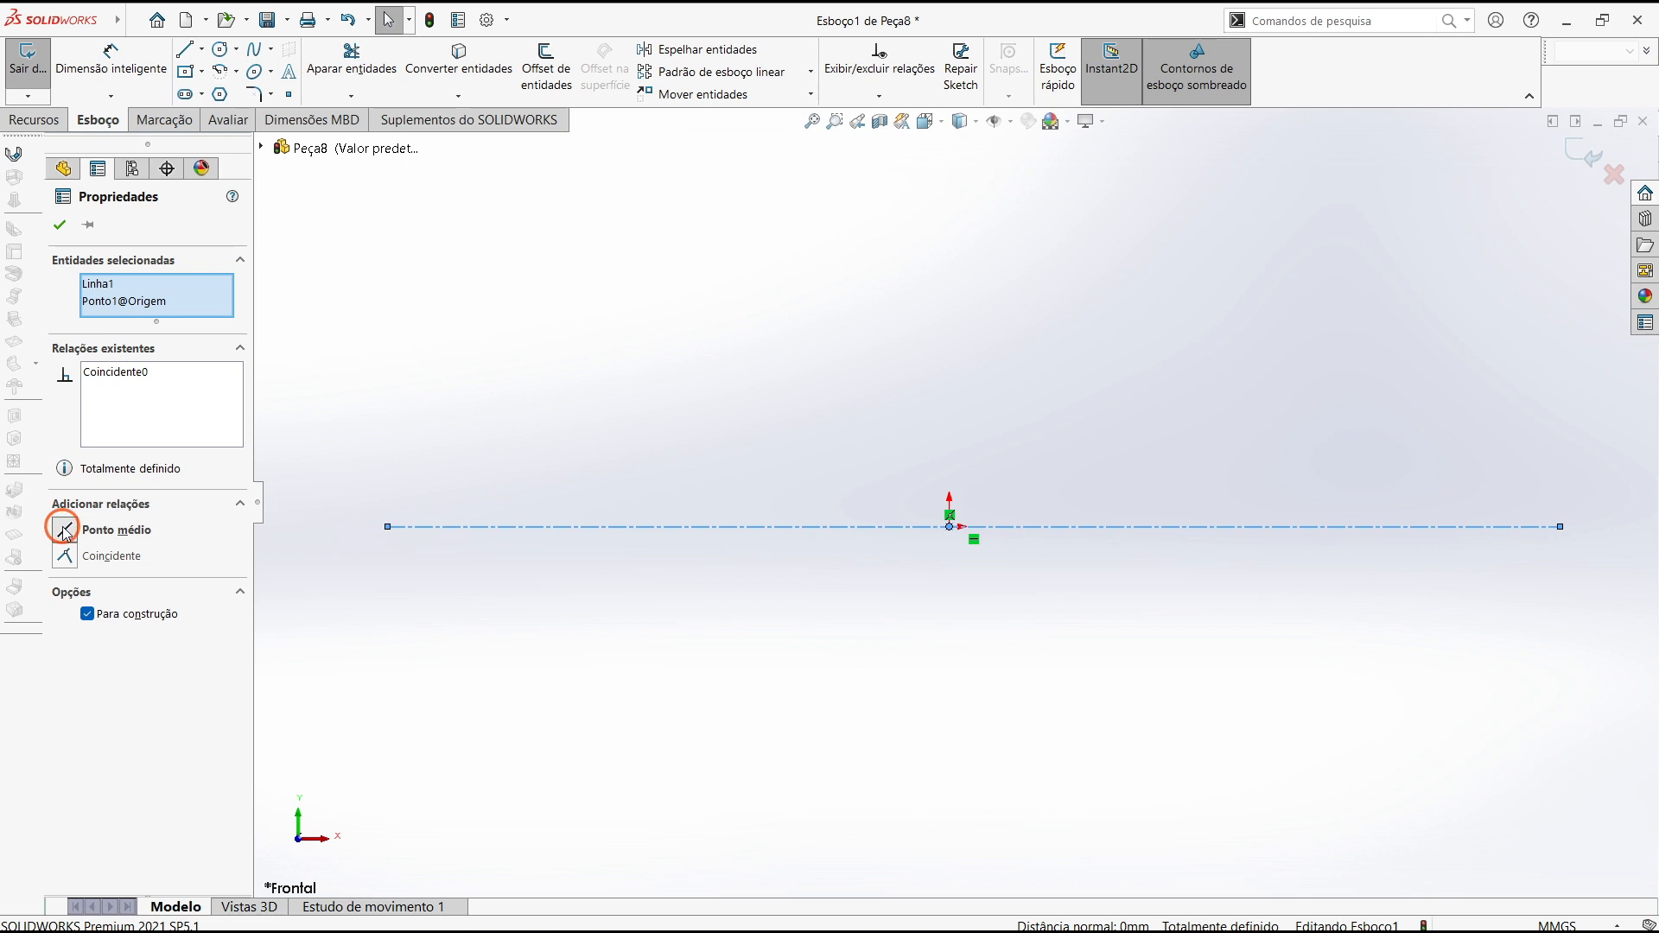
{"action": "left_click", "coordinate": [594, 654]}
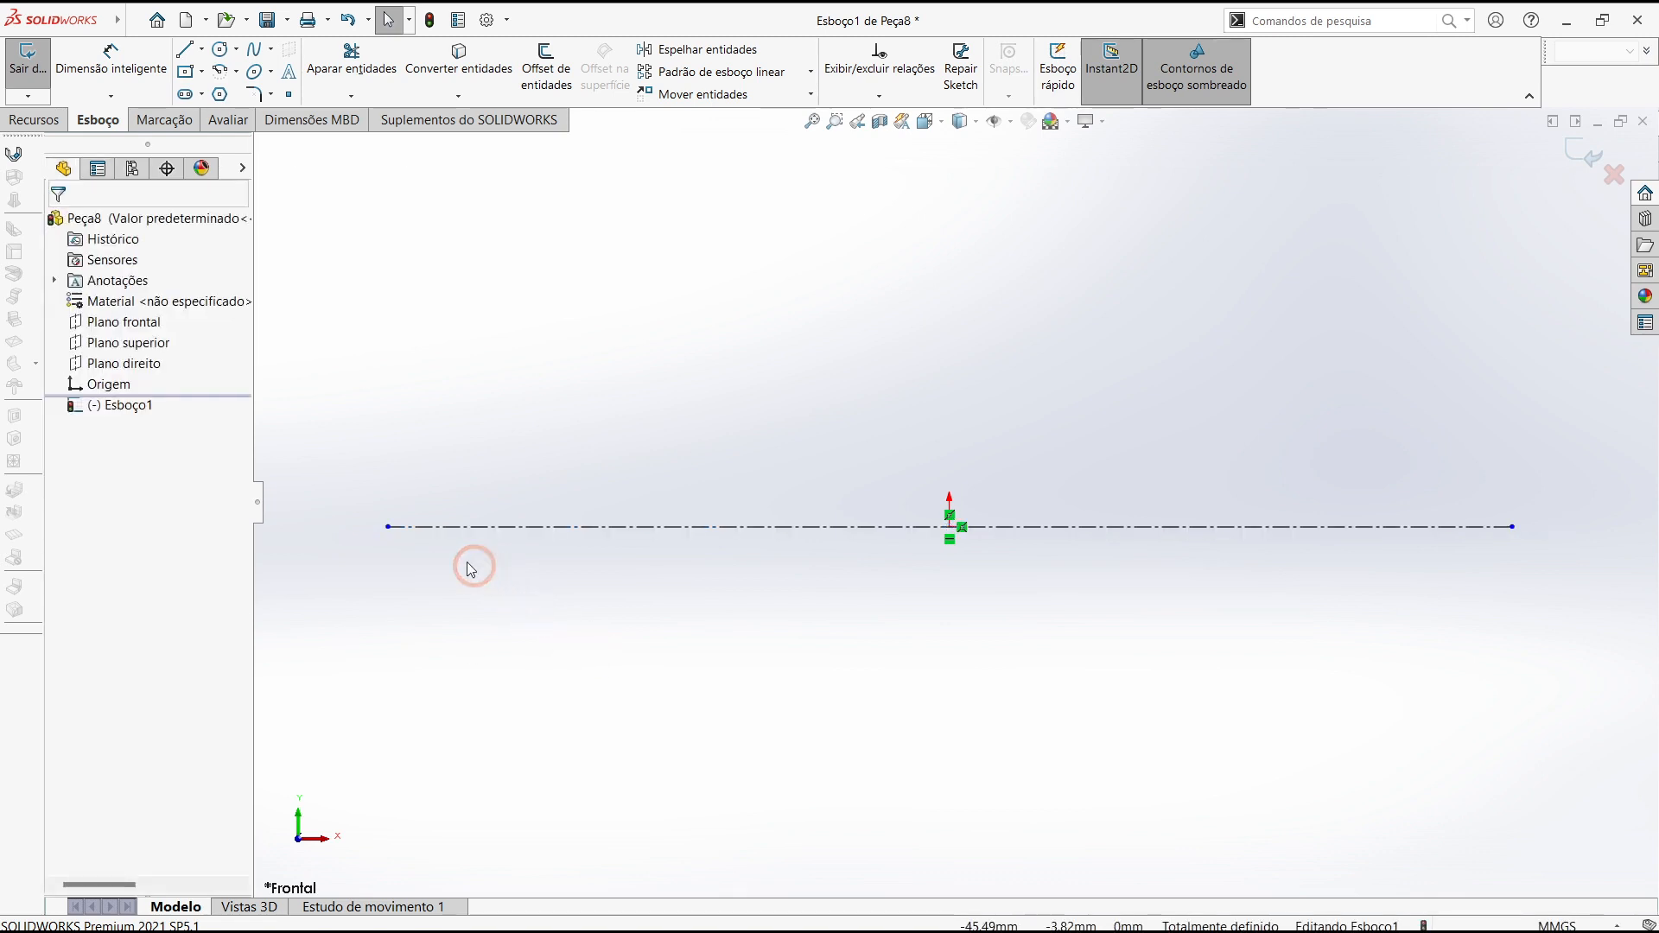
Shorten the centerline symmetrically about the origin to about 92 mm by moving its left endpoint inward
{"action": "left_click", "coordinate": [388, 527]}
{"action": "left_click_drag", "start_coordinate": [427, 531], "coordinate": [470, 548]}
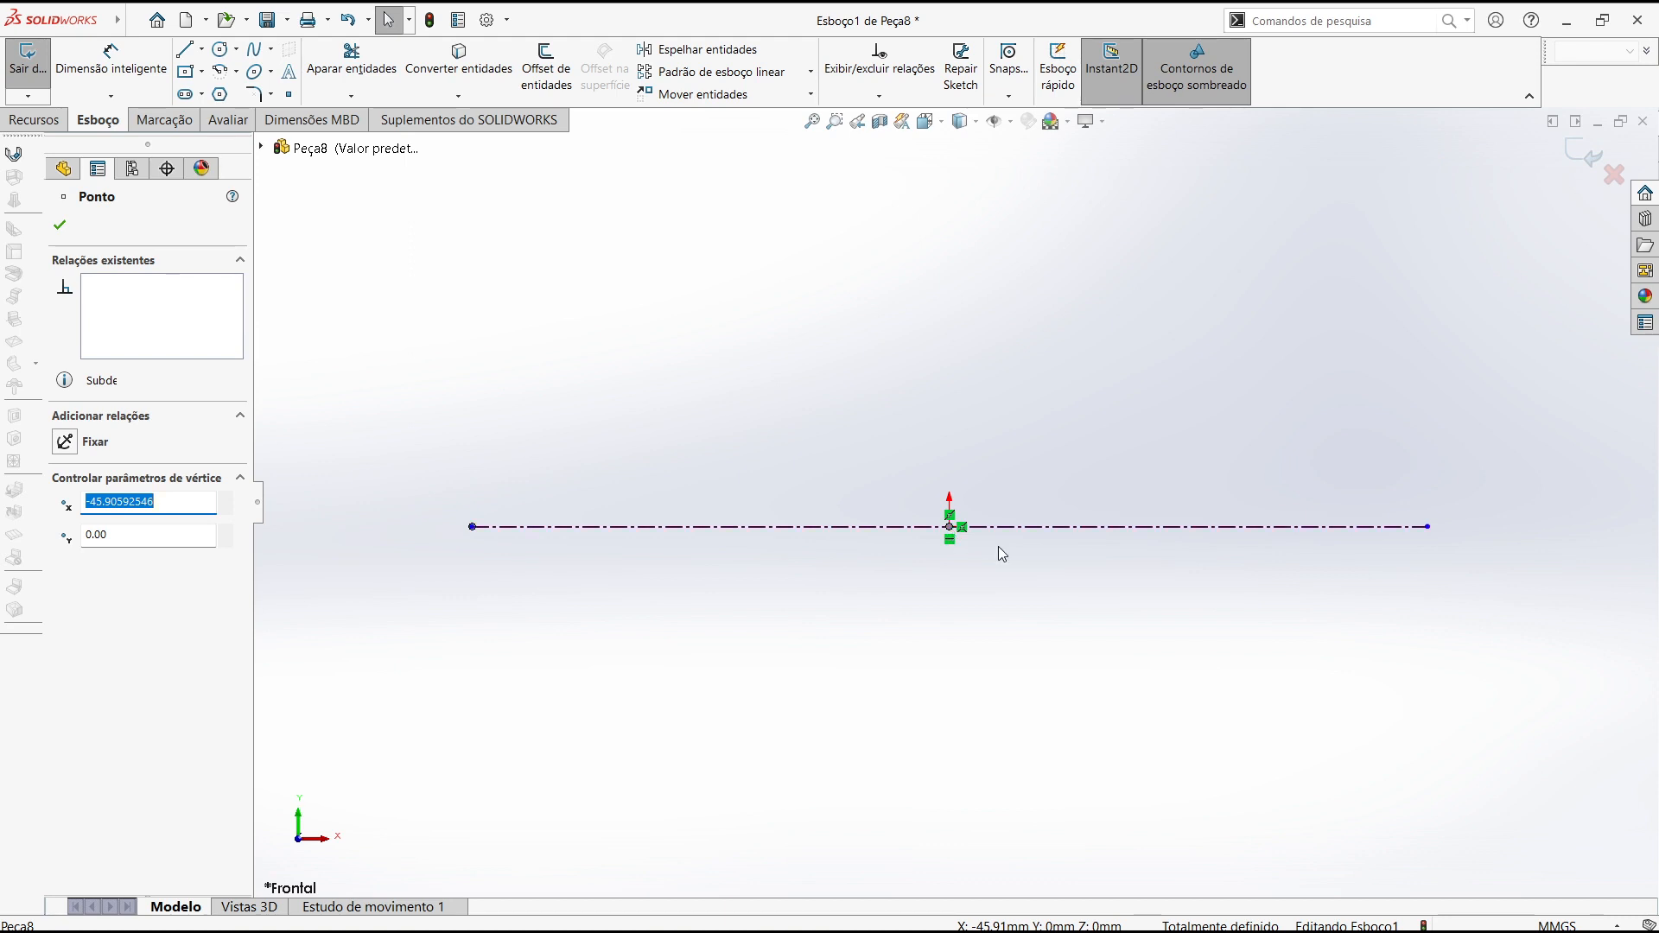
{"action": "left_click", "coordinate": [1035, 674]}
{"action": "scroll", "coordinate": [1024, 518], "scroll_direction": "up", "scroll_amount": 2}
{"action": "scroll", "coordinate": [1019, 385], "scroll_direction": "down", "scroll_amount": 2}
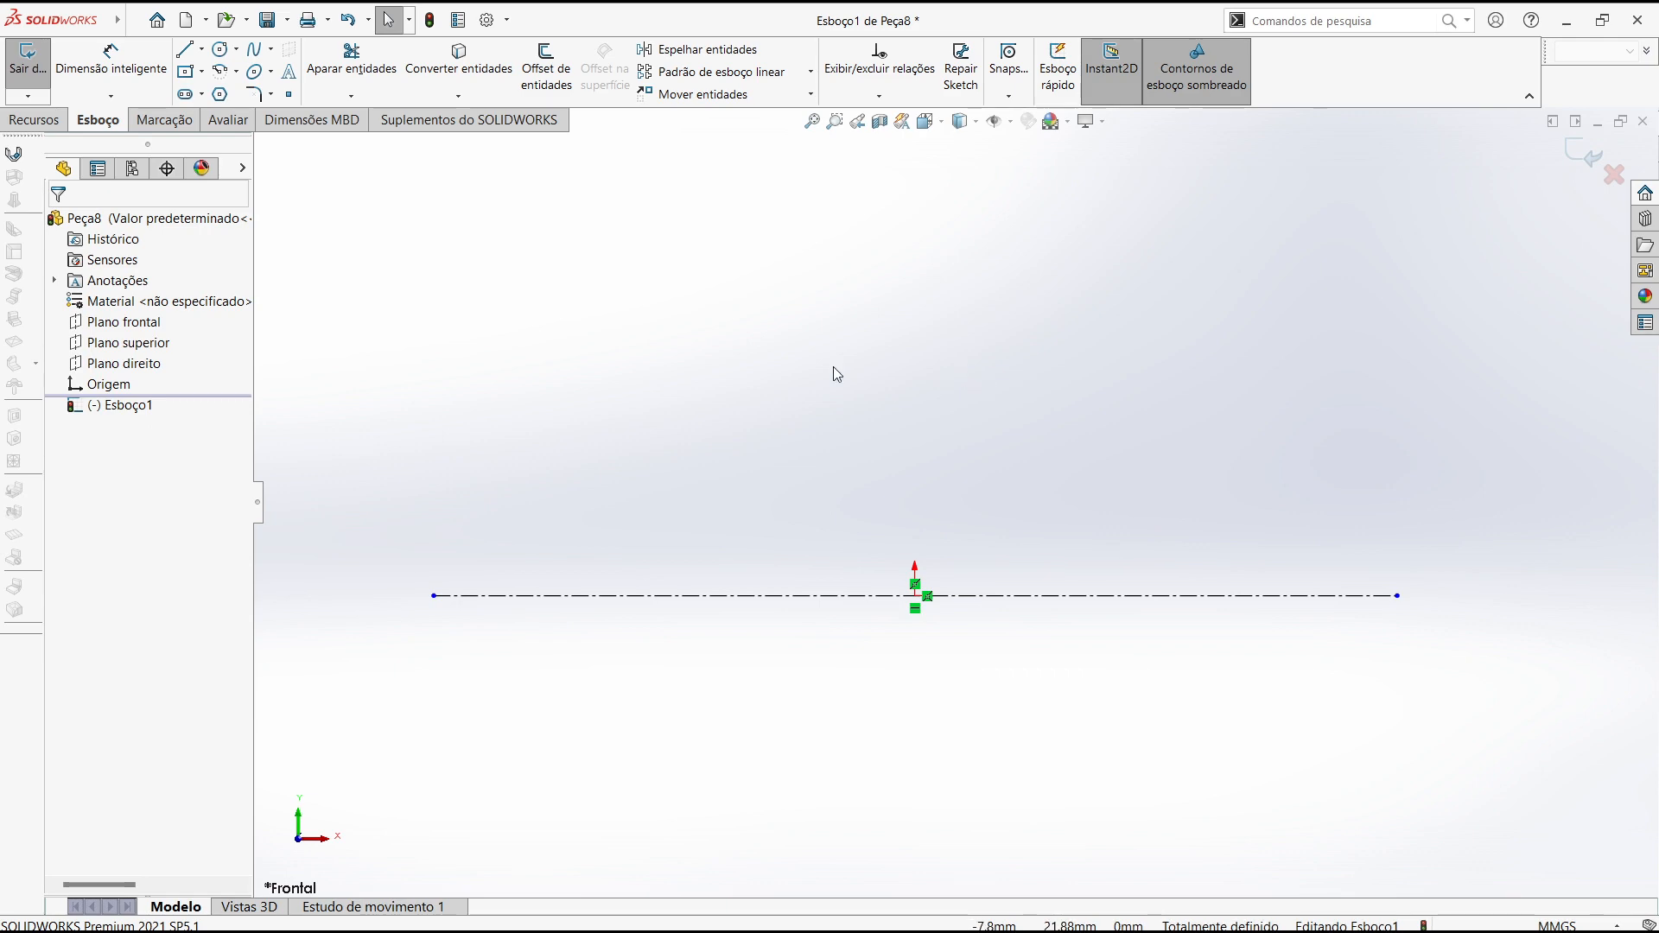
Review the pin's profile in Desenho Cilíndrico.pdf in Acrobat Reader and return to the SOLIDWORKS sketch
{"action": "key", "text": "alt+Tab"}
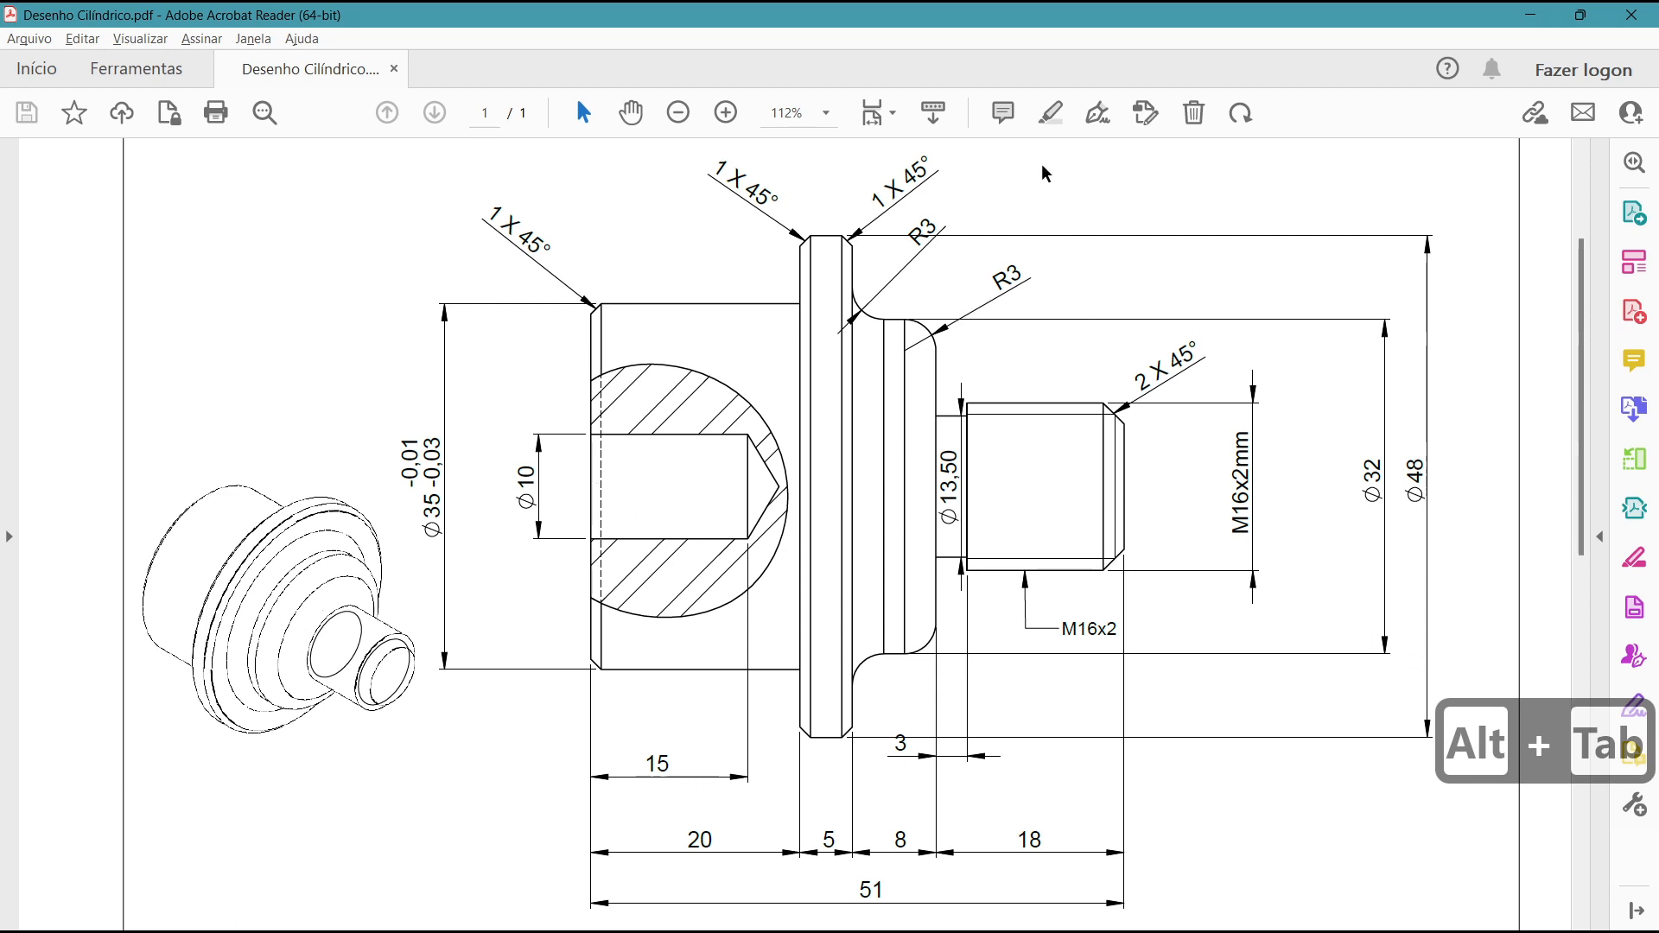
{"action": "key", "text": "alt+Tab"}
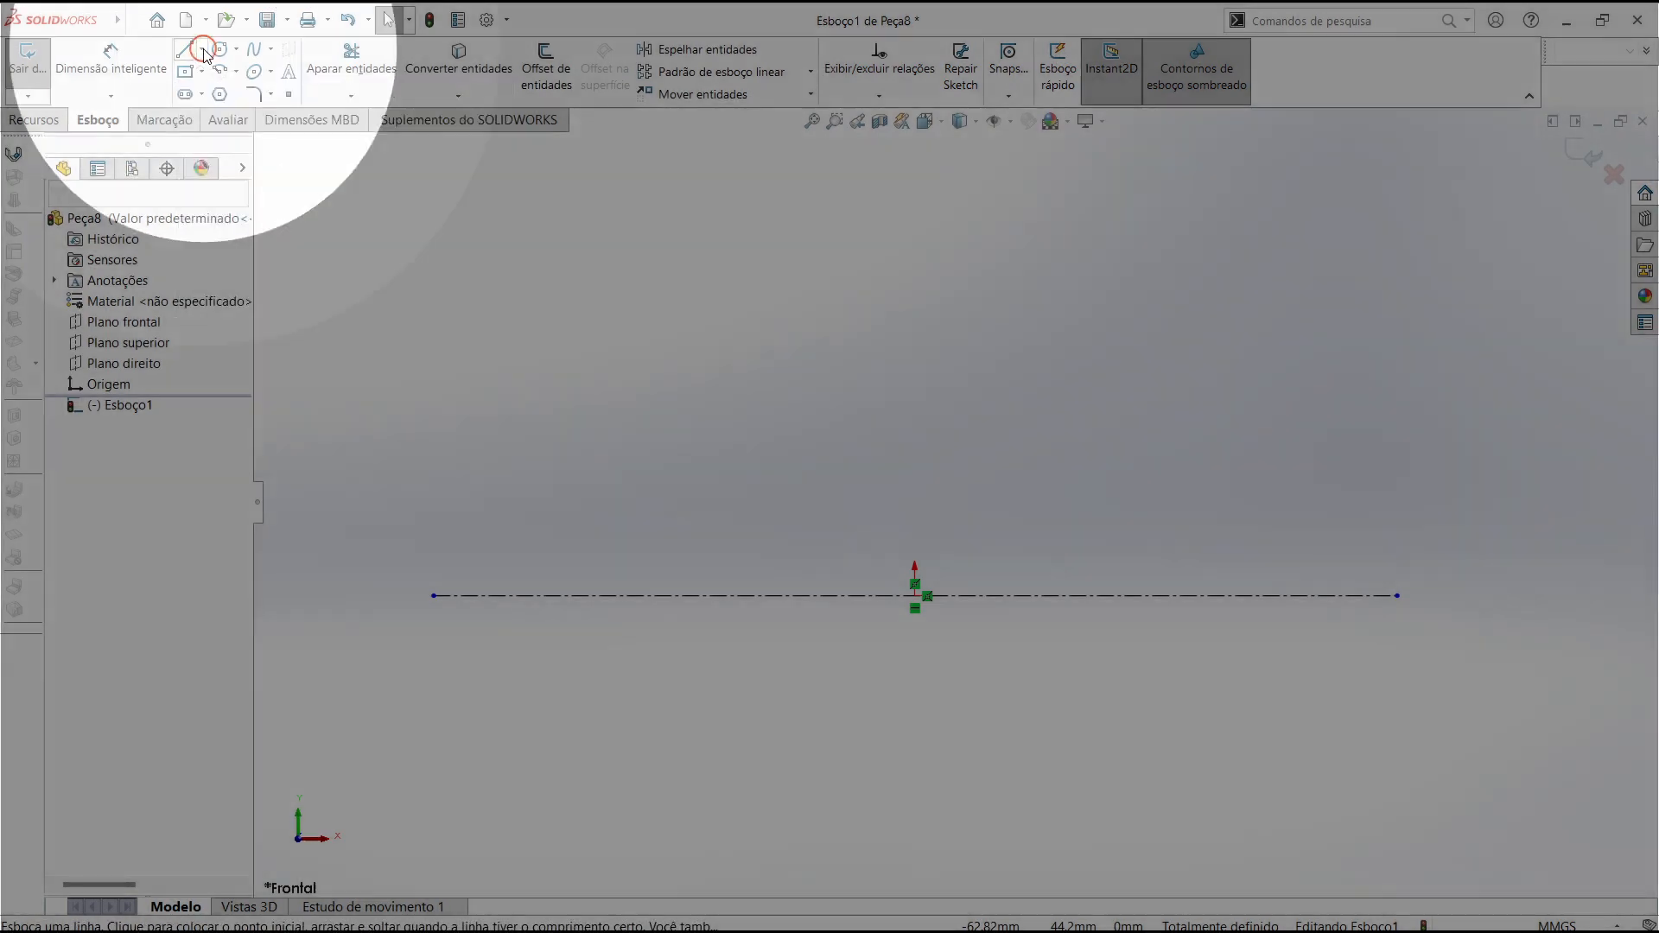
Sketch a trial horizontal centerline about 87 mm long above the first one, and delete it
{"action": "left_click", "coordinate": [203, 50]}
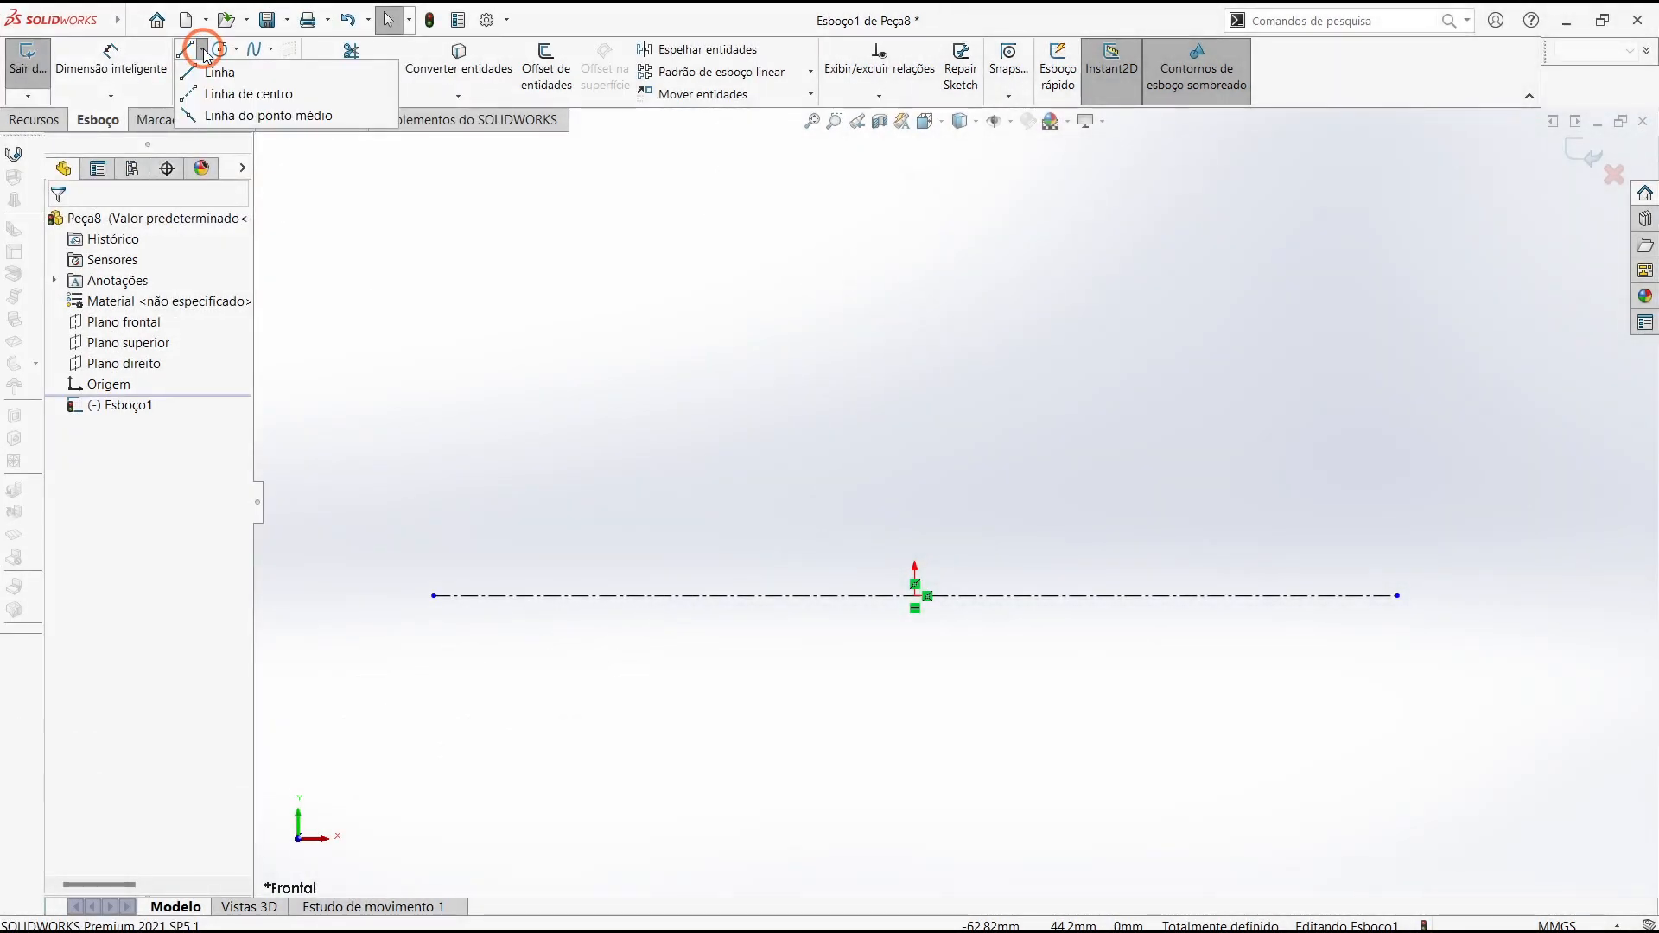
{"action": "left_click", "coordinate": [224, 95]}
{"action": "left_click", "coordinate": [451, 510]}
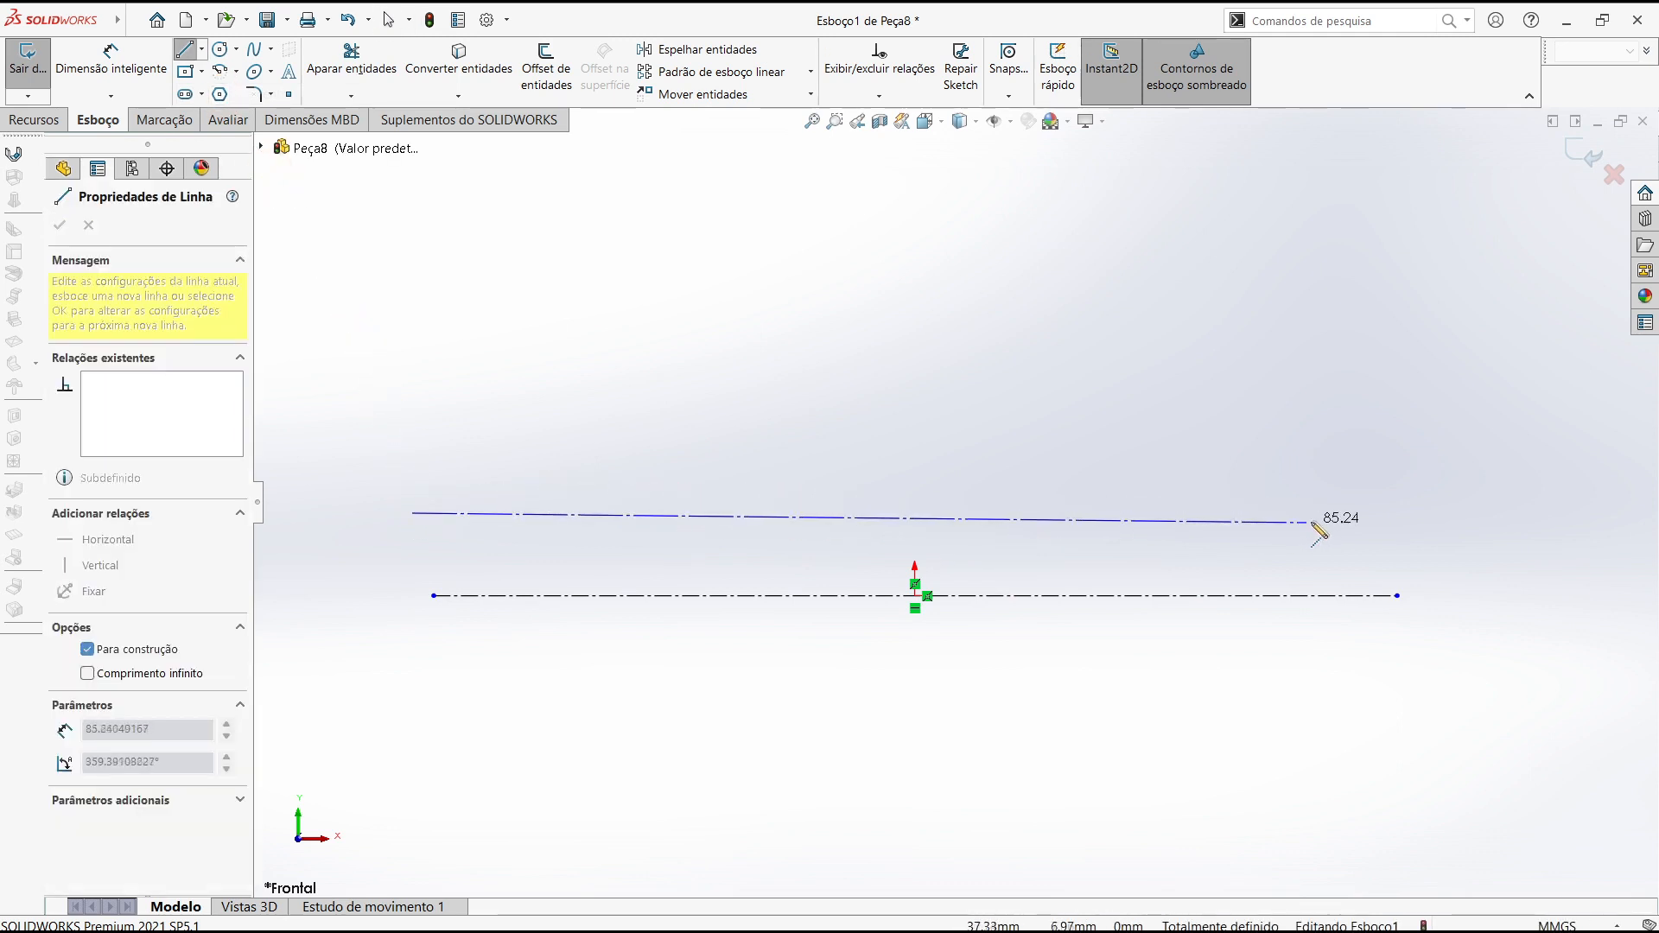
{"action": "left_click", "coordinate": [1322, 513]}
{"action": "left_click", "coordinate": [1324, 513]}
{"action": "key", "text": "Escape"}
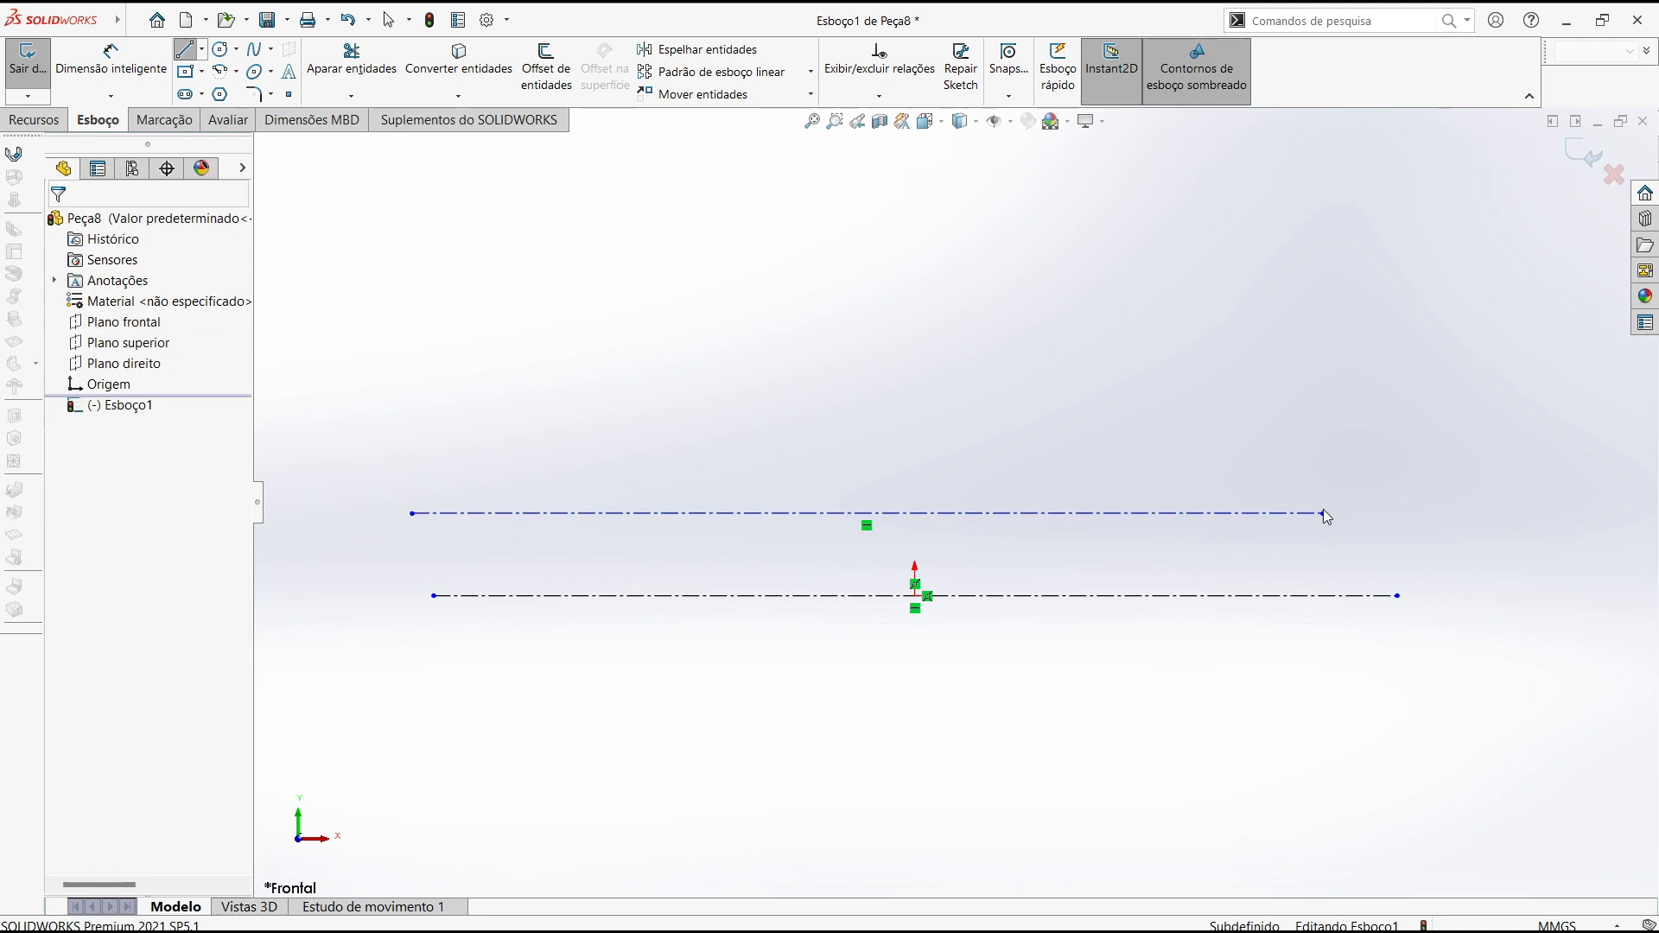
{"action": "left_click_drag", "start_coordinate": [1175, 536], "coordinate": [1072, 451]}
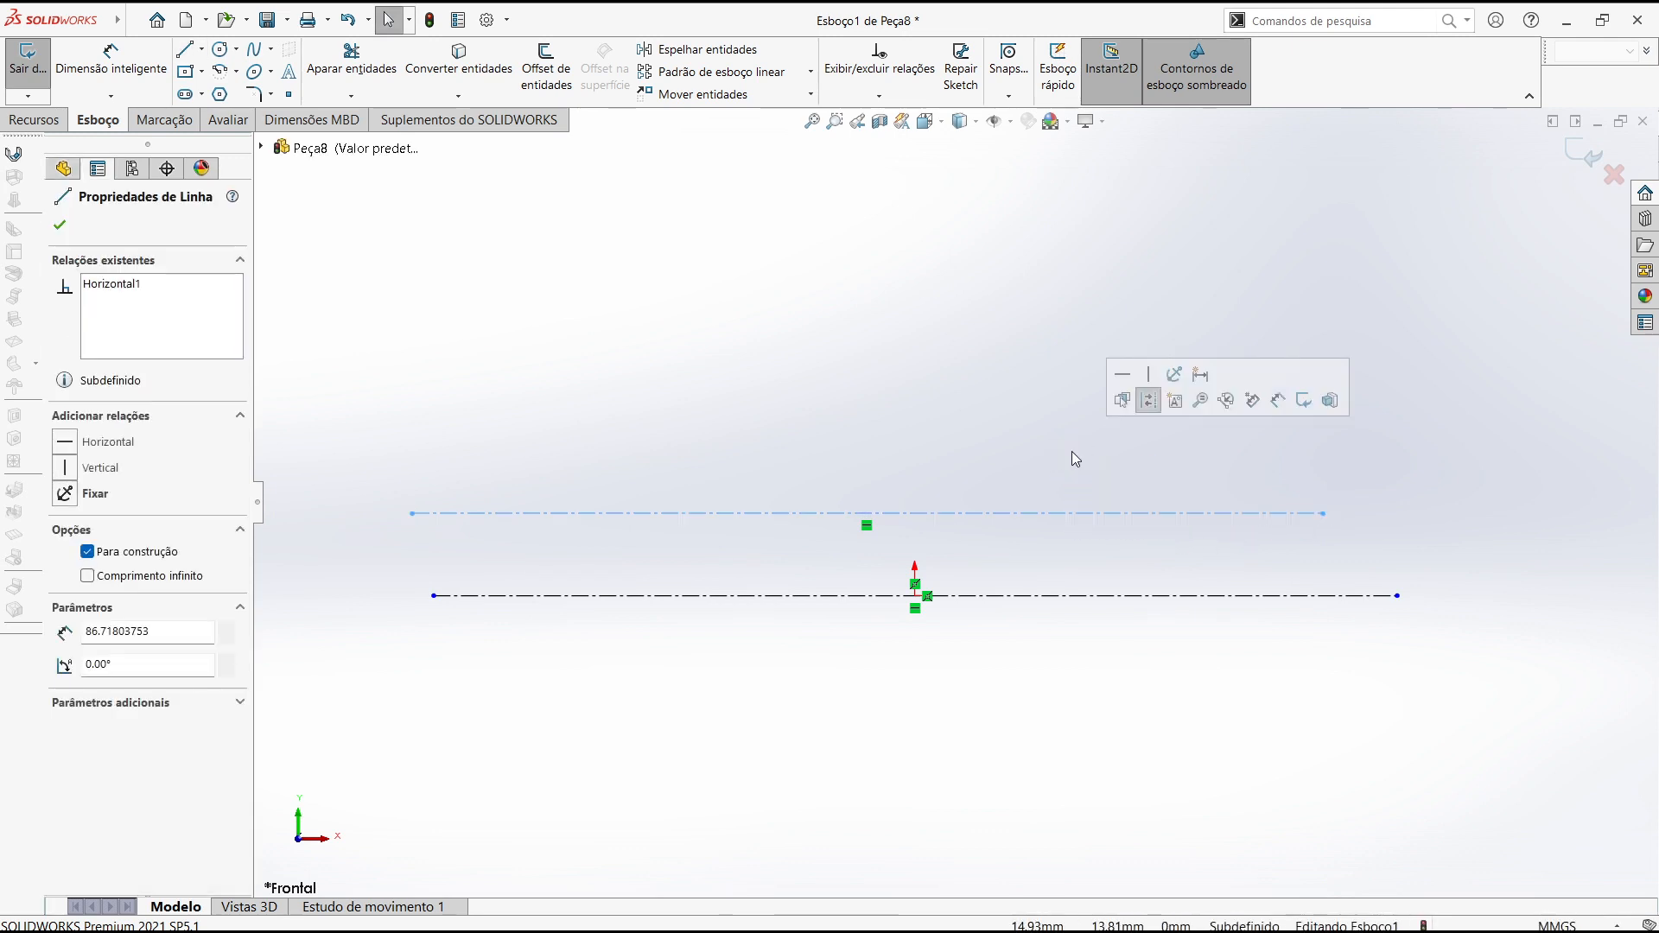
{"action": "key", "text": "Delete"}
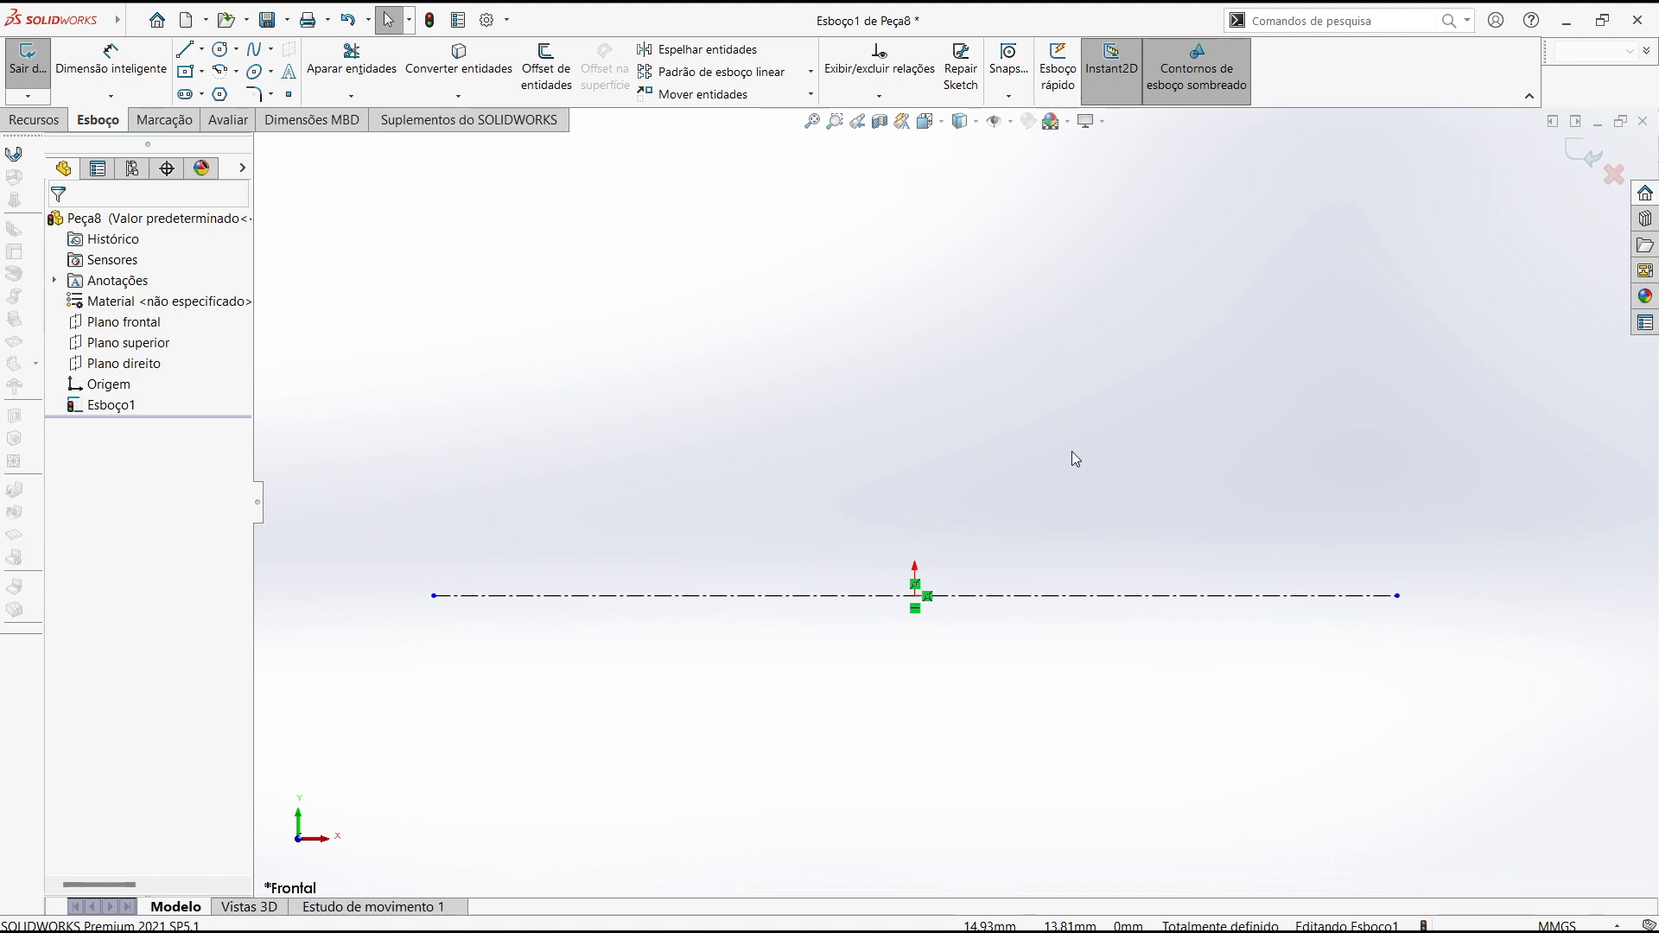
Sketch connected lines for the rear cylinder, about 19 mm high, and the flange, starting at the centerline's left end and dropping about 14 mm past the flange
{"action": "left_click", "coordinate": [184, 50]}
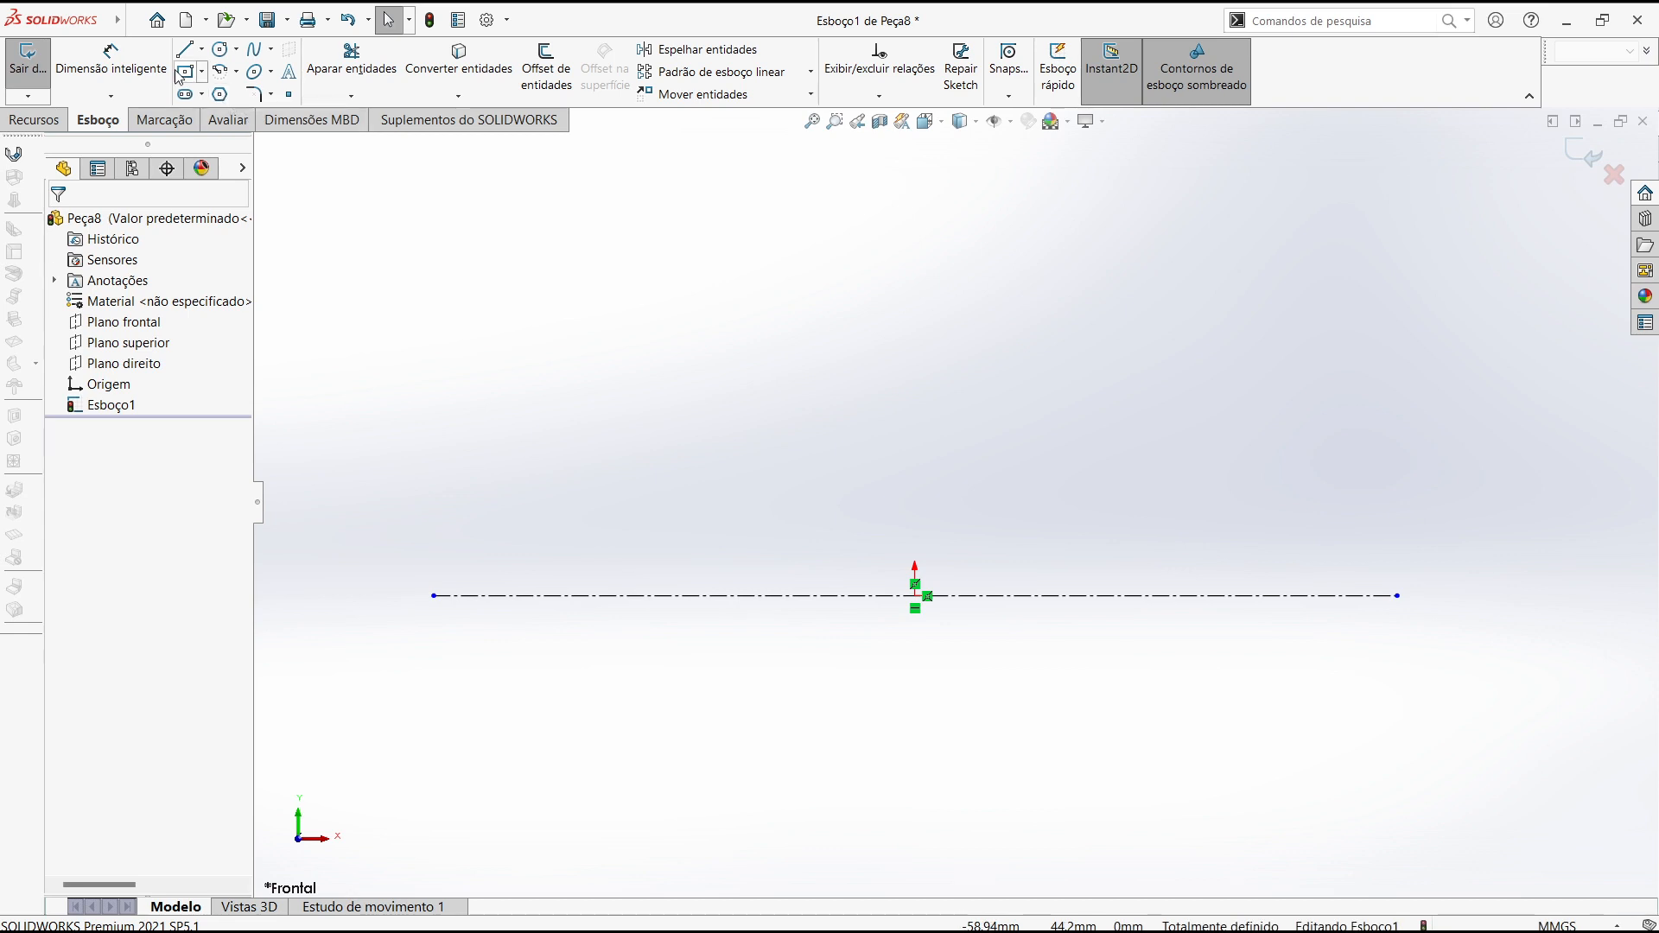
{"action": "left_click", "coordinate": [433, 596]}
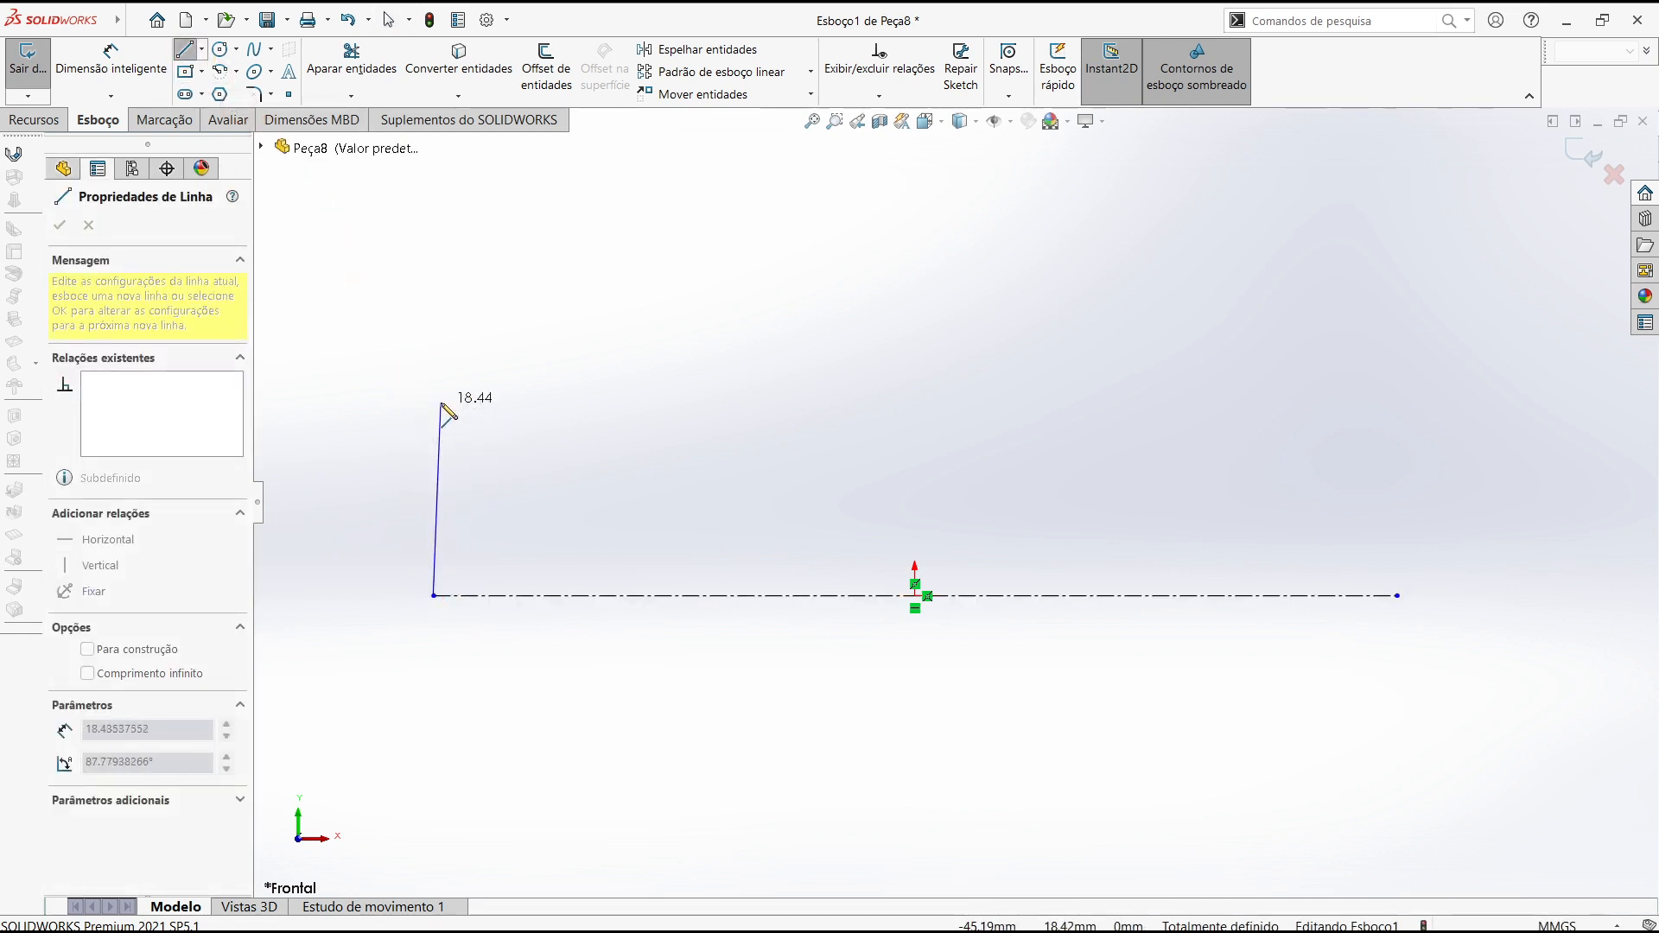
{"action": "left_click", "coordinate": [434, 398]}
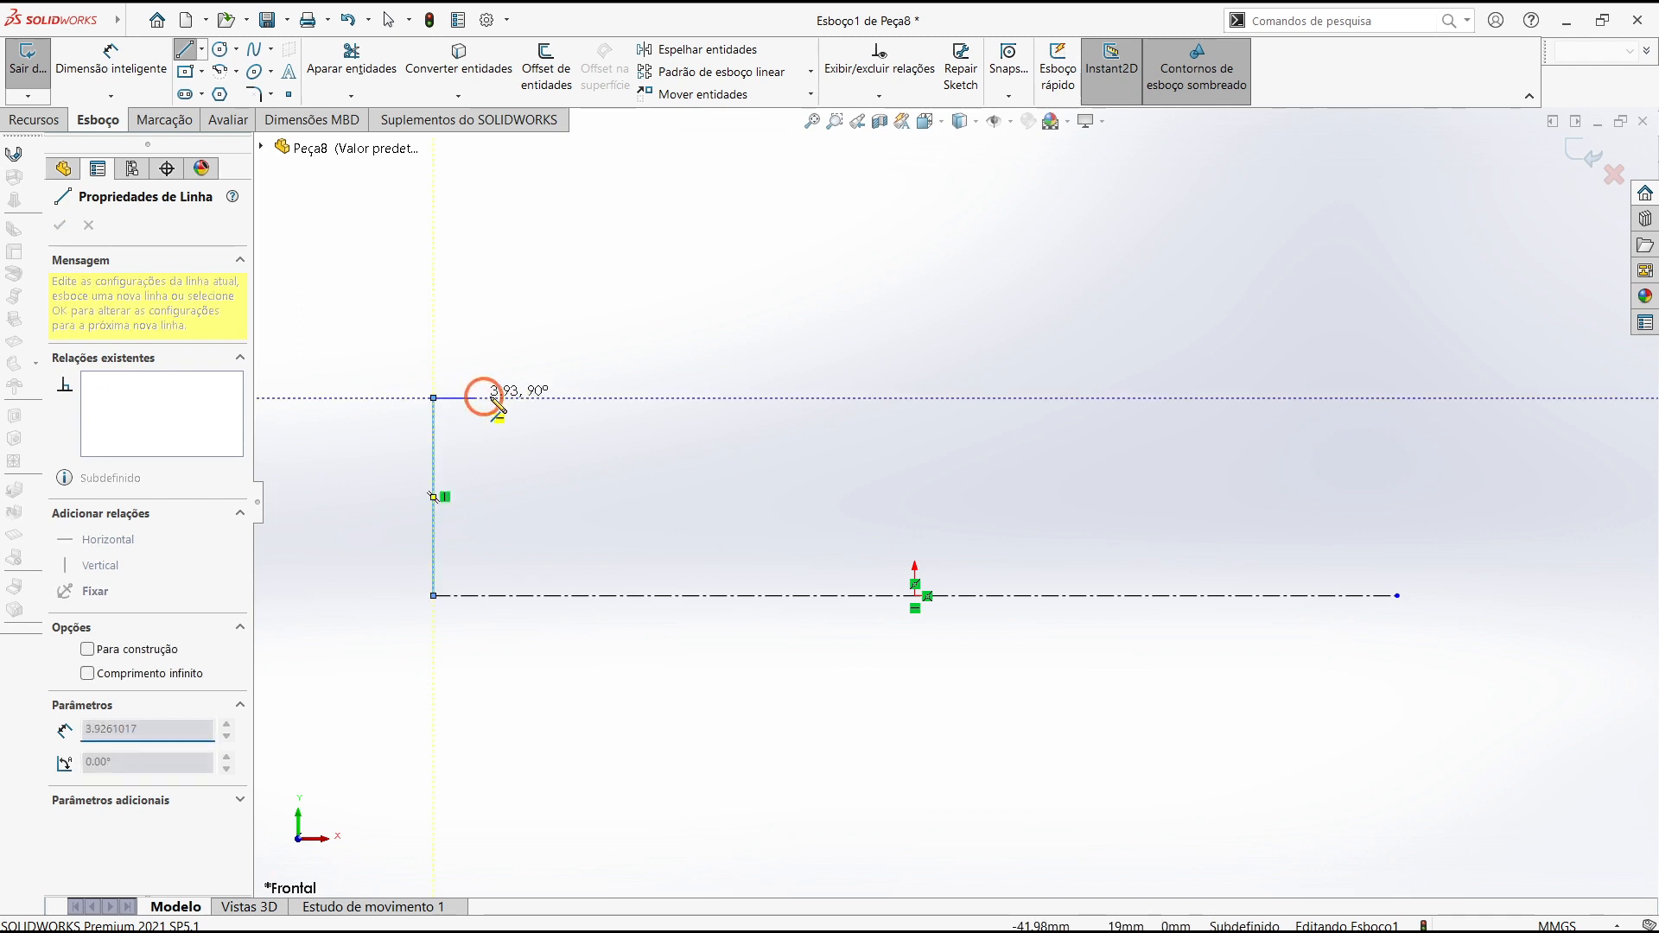
{"action": "left_click", "coordinate": [657, 398]}
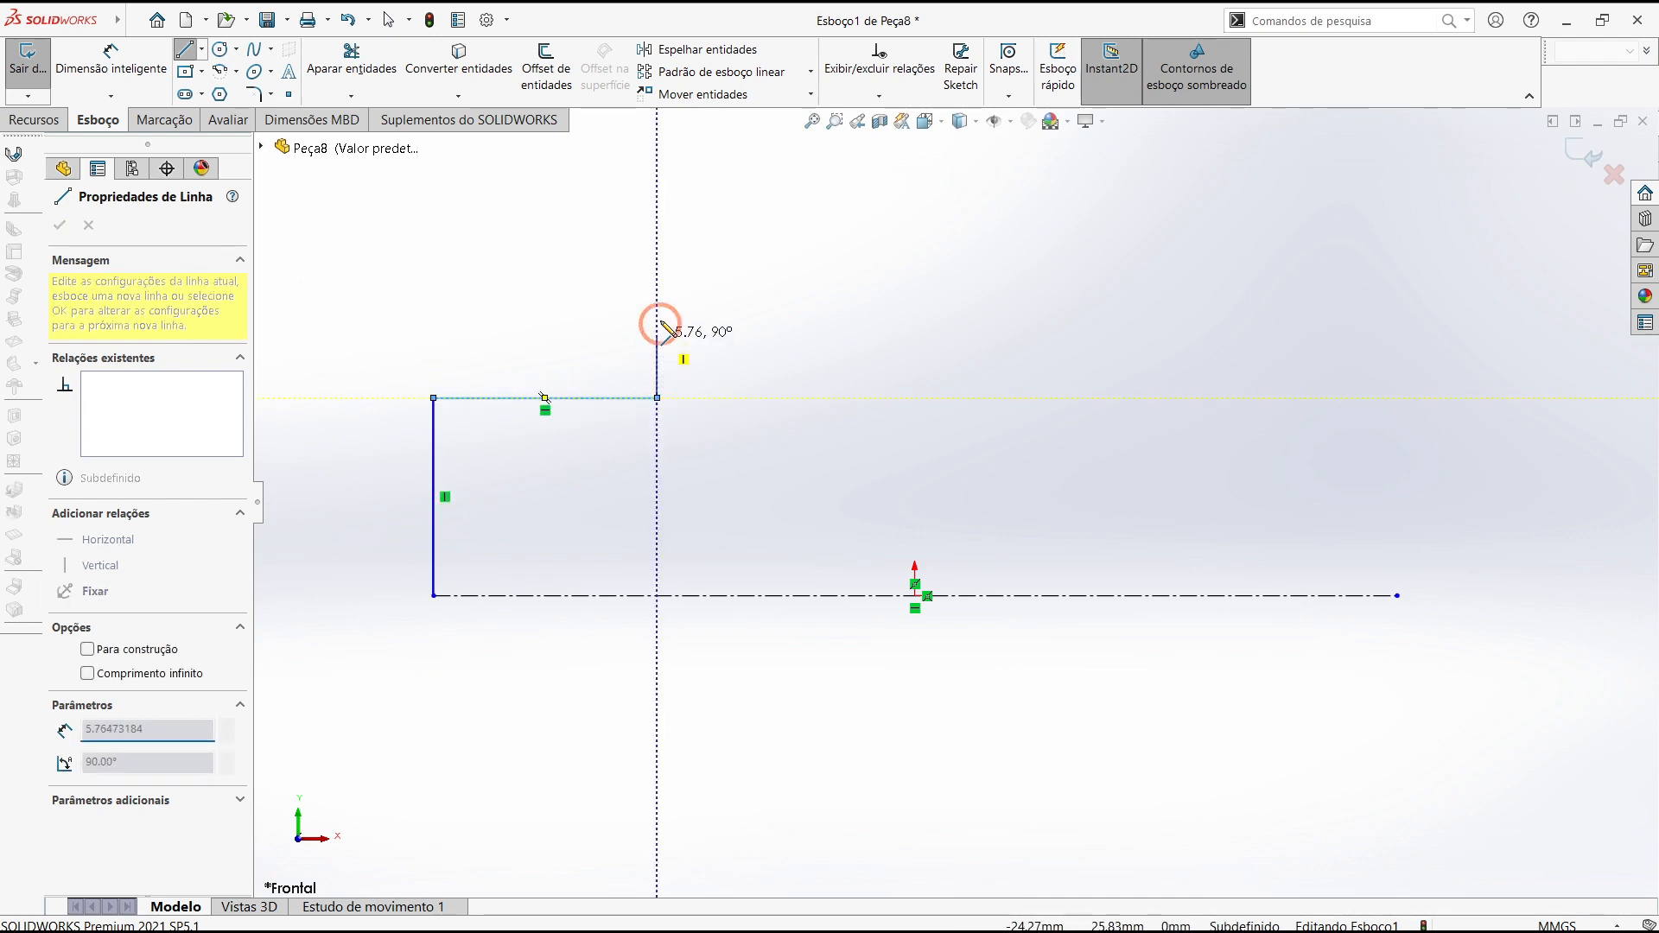
{"action": "left_click", "coordinate": [656, 284]}
{"action": "left_click", "coordinate": [754, 284]}
{"action": "left_click", "coordinate": [754, 432]}
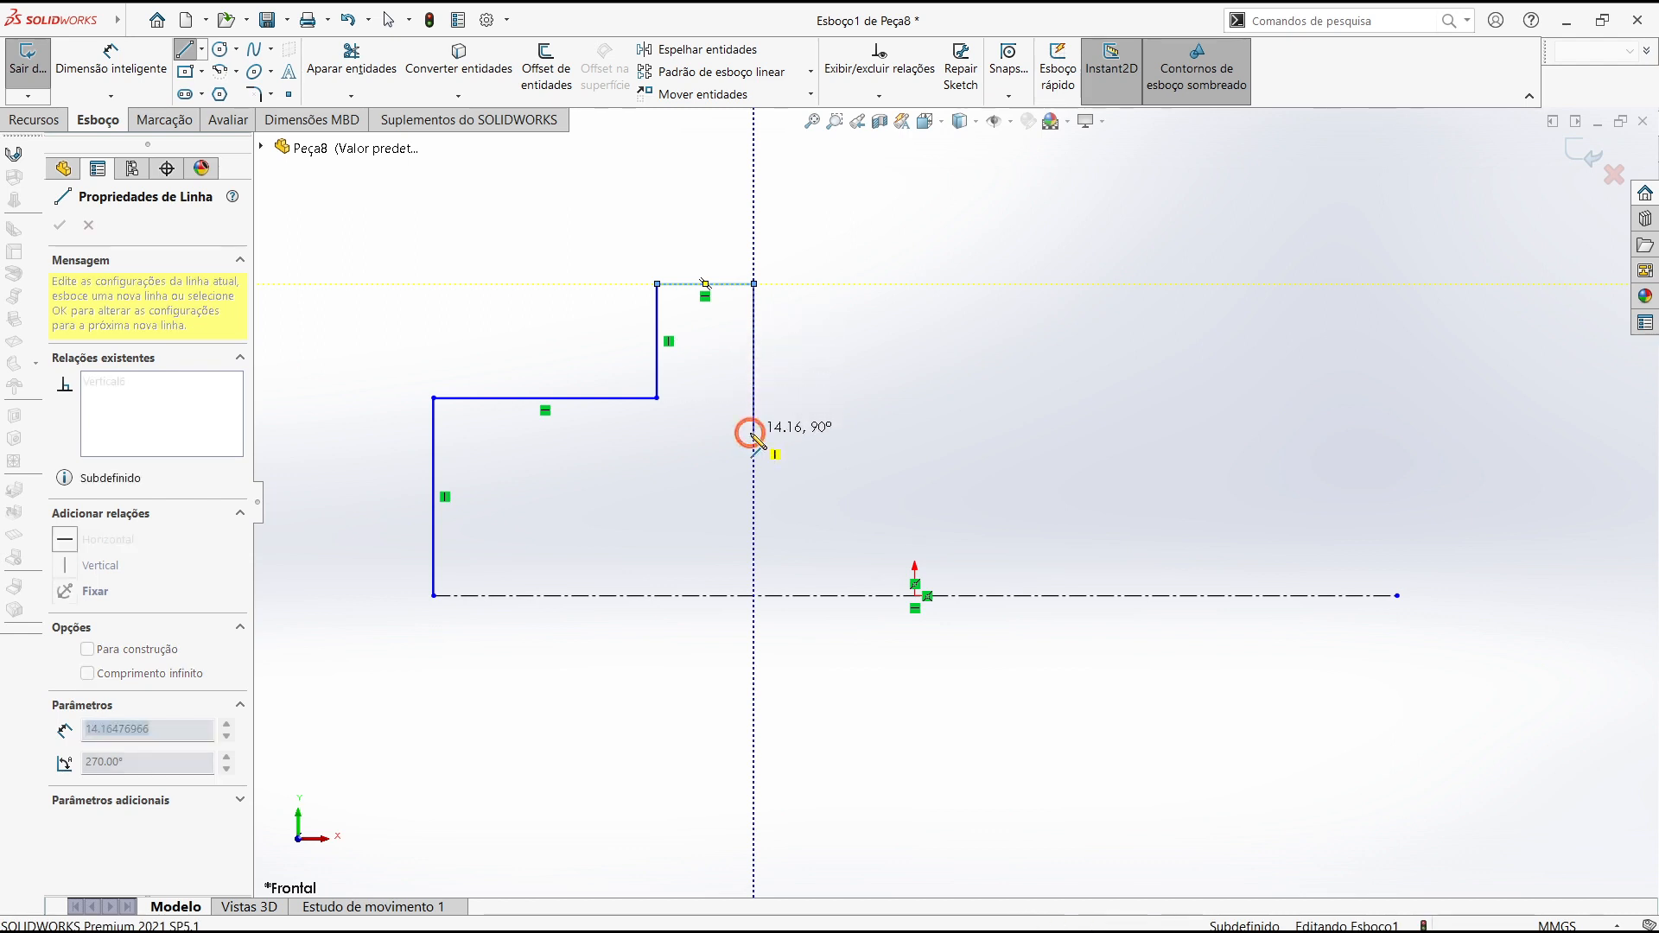
Continue the profile through the shoulder, relief groove and thread section, ending with a vertical line about 12.6 mm long down to the centerline's right end
{"action": "left_click", "coordinate": [953, 432]}
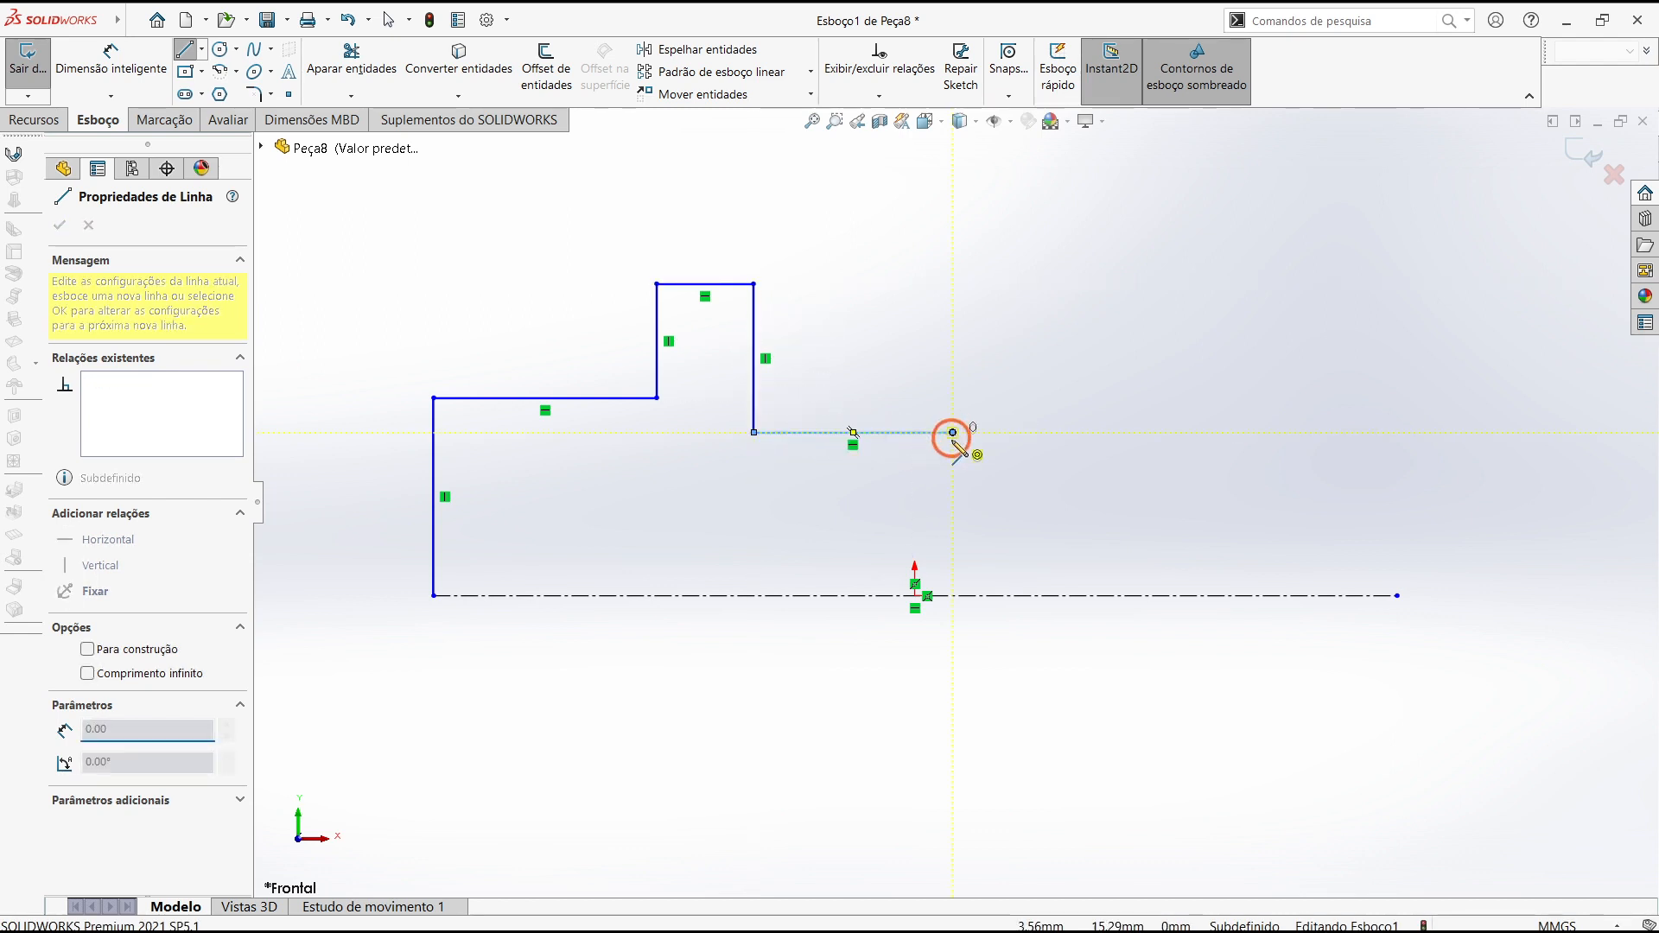
{"action": "left_click", "coordinate": [953, 519]}
{"action": "left_click", "coordinate": [1005, 519]}
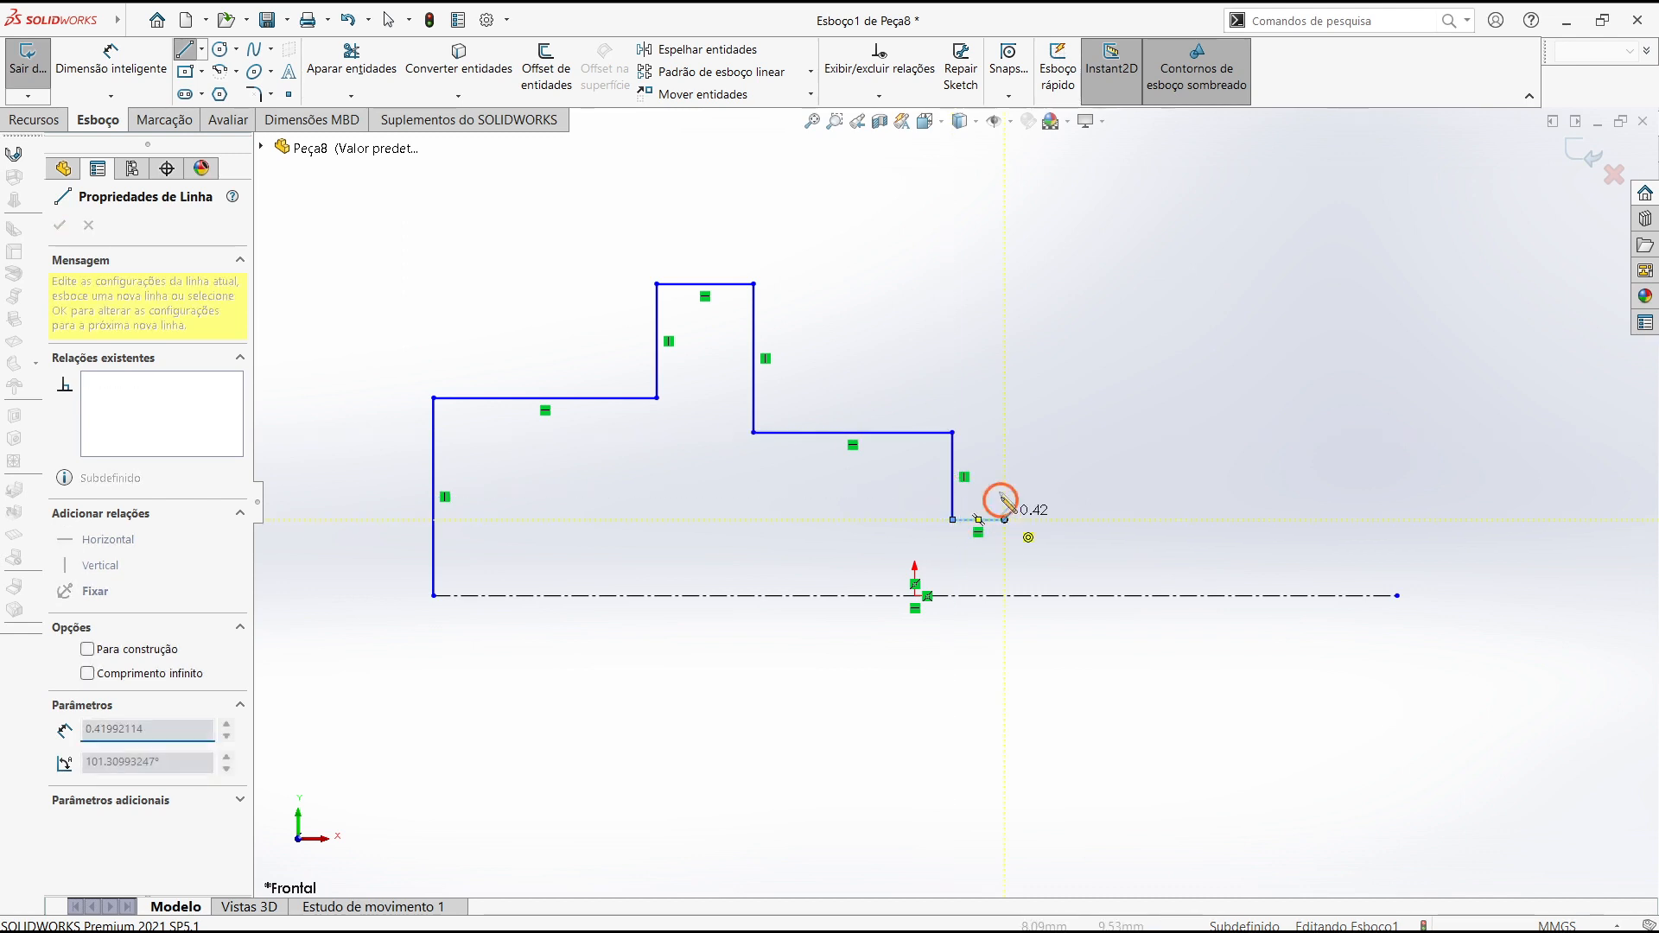
{"action": "left_click", "coordinate": [1004, 464]}
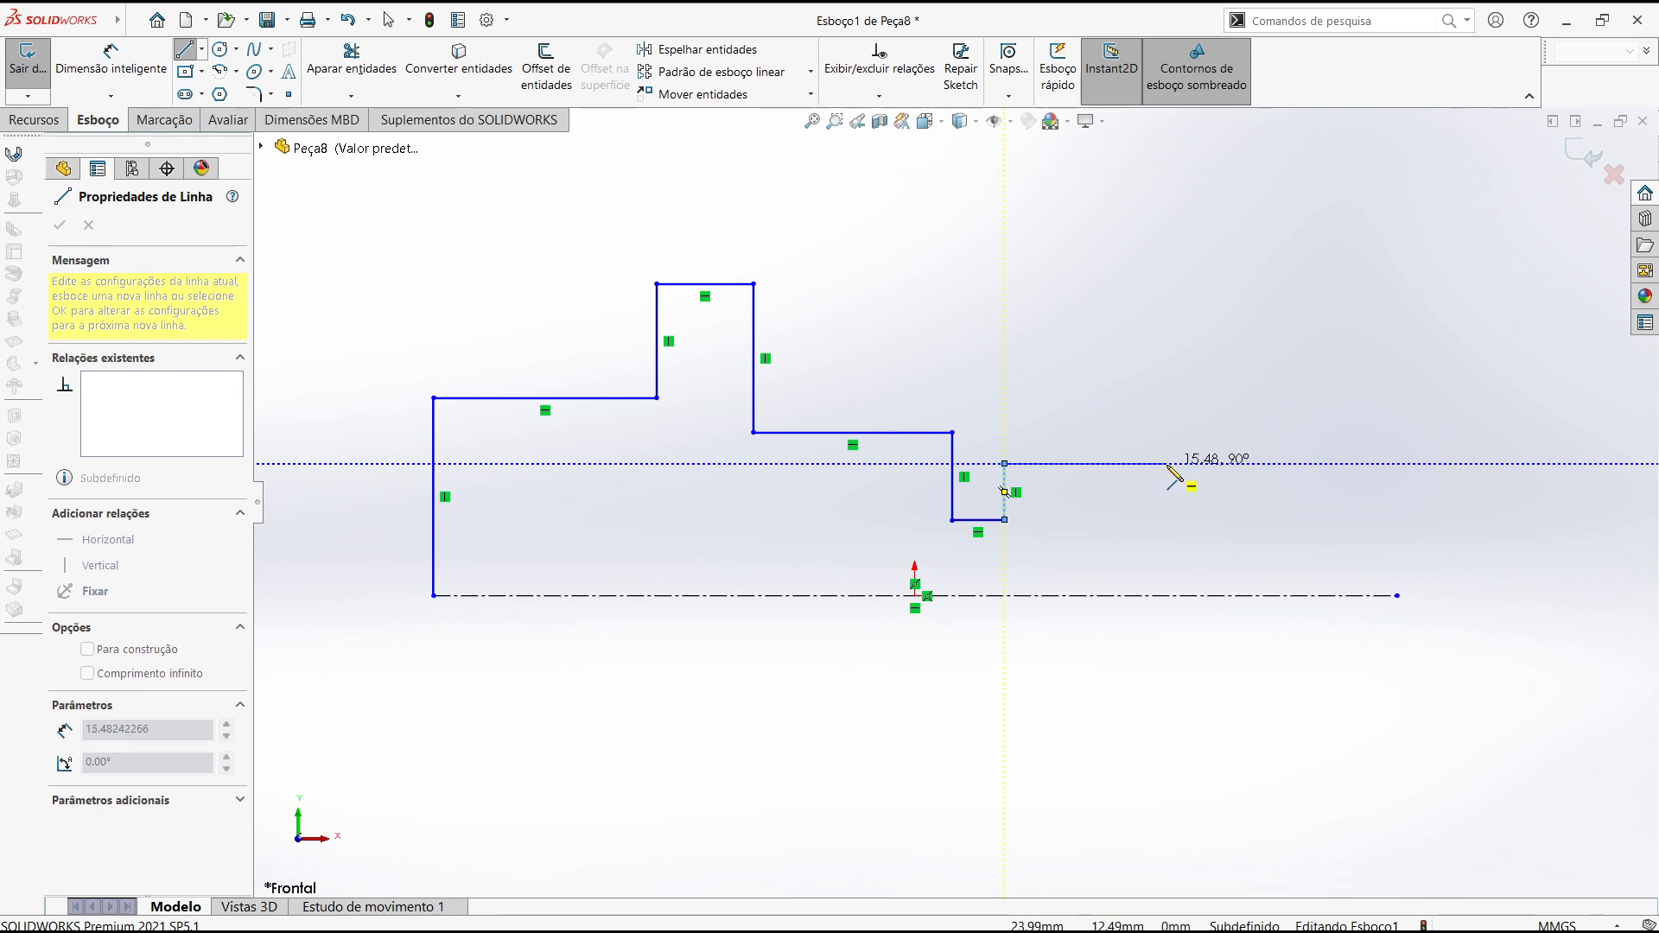
{"action": "left_click", "coordinate": [1396, 464]}
{"action": "left_click", "coordinate": [1396, 595]}
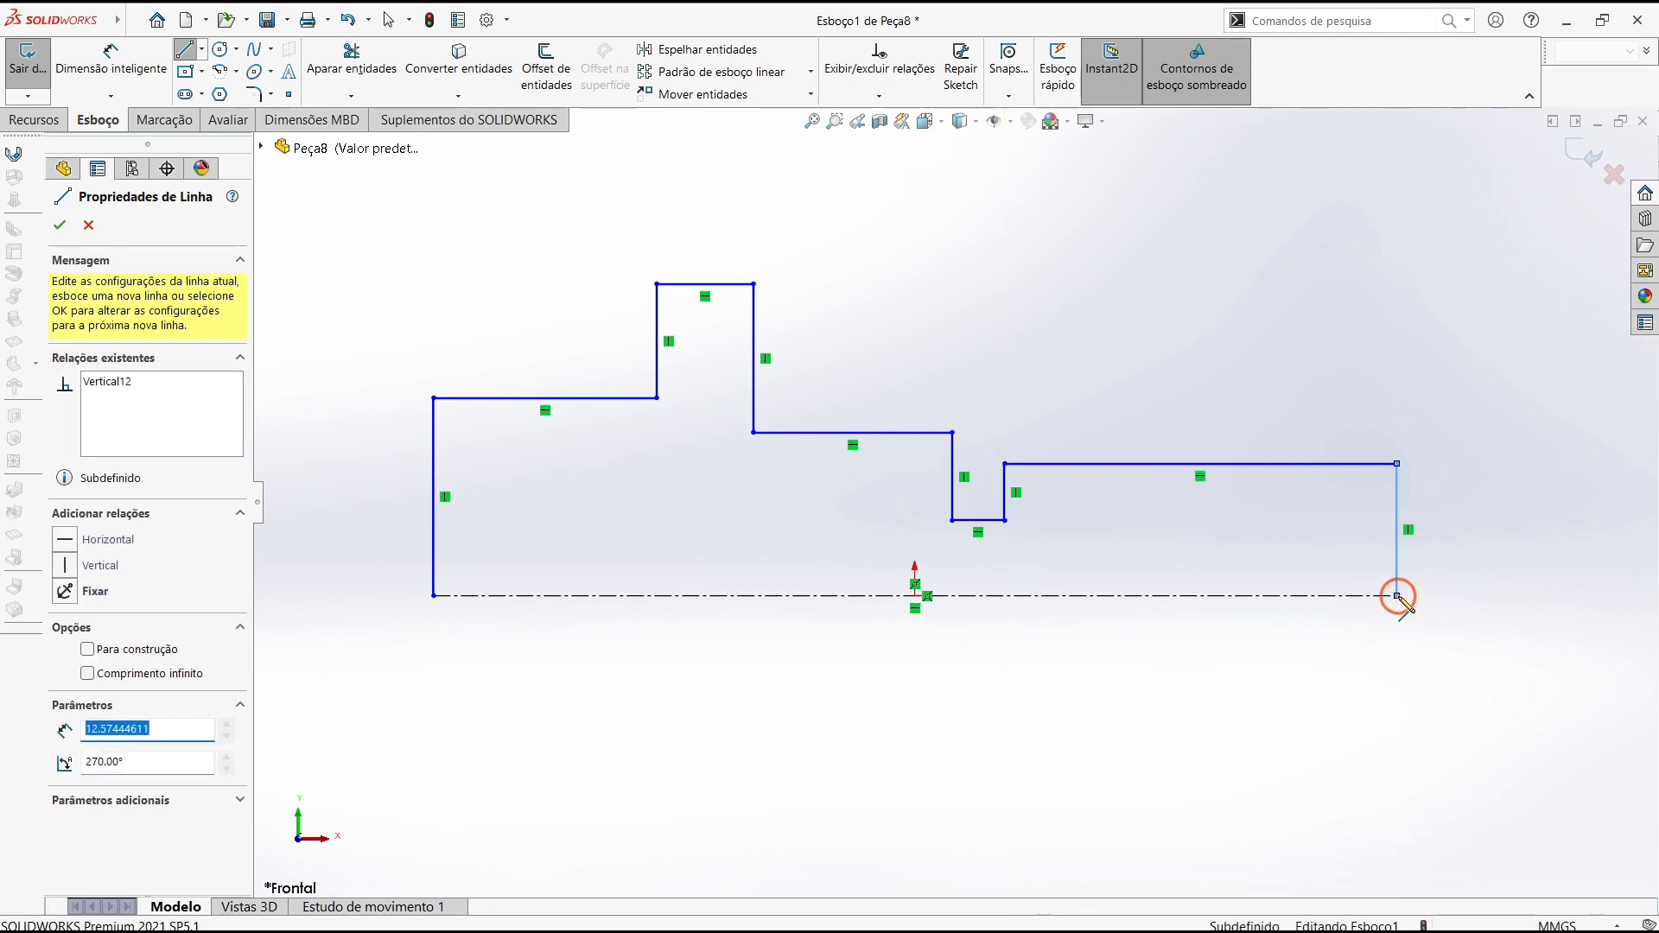
{"action": "key", "text": "Escape"}
{"action": "scroll", "coordinate": [903, 535], "scroll_direction": "down", "scroll_amount": 2}
{"action": "scroll", "coordinate": [879, 515], "scroll_direction": "up", "scroll_amount": 2}
{"action": "scroll", "coordinate": [775, 446], "scroll_direction": "down", "scroll_amount": 2}
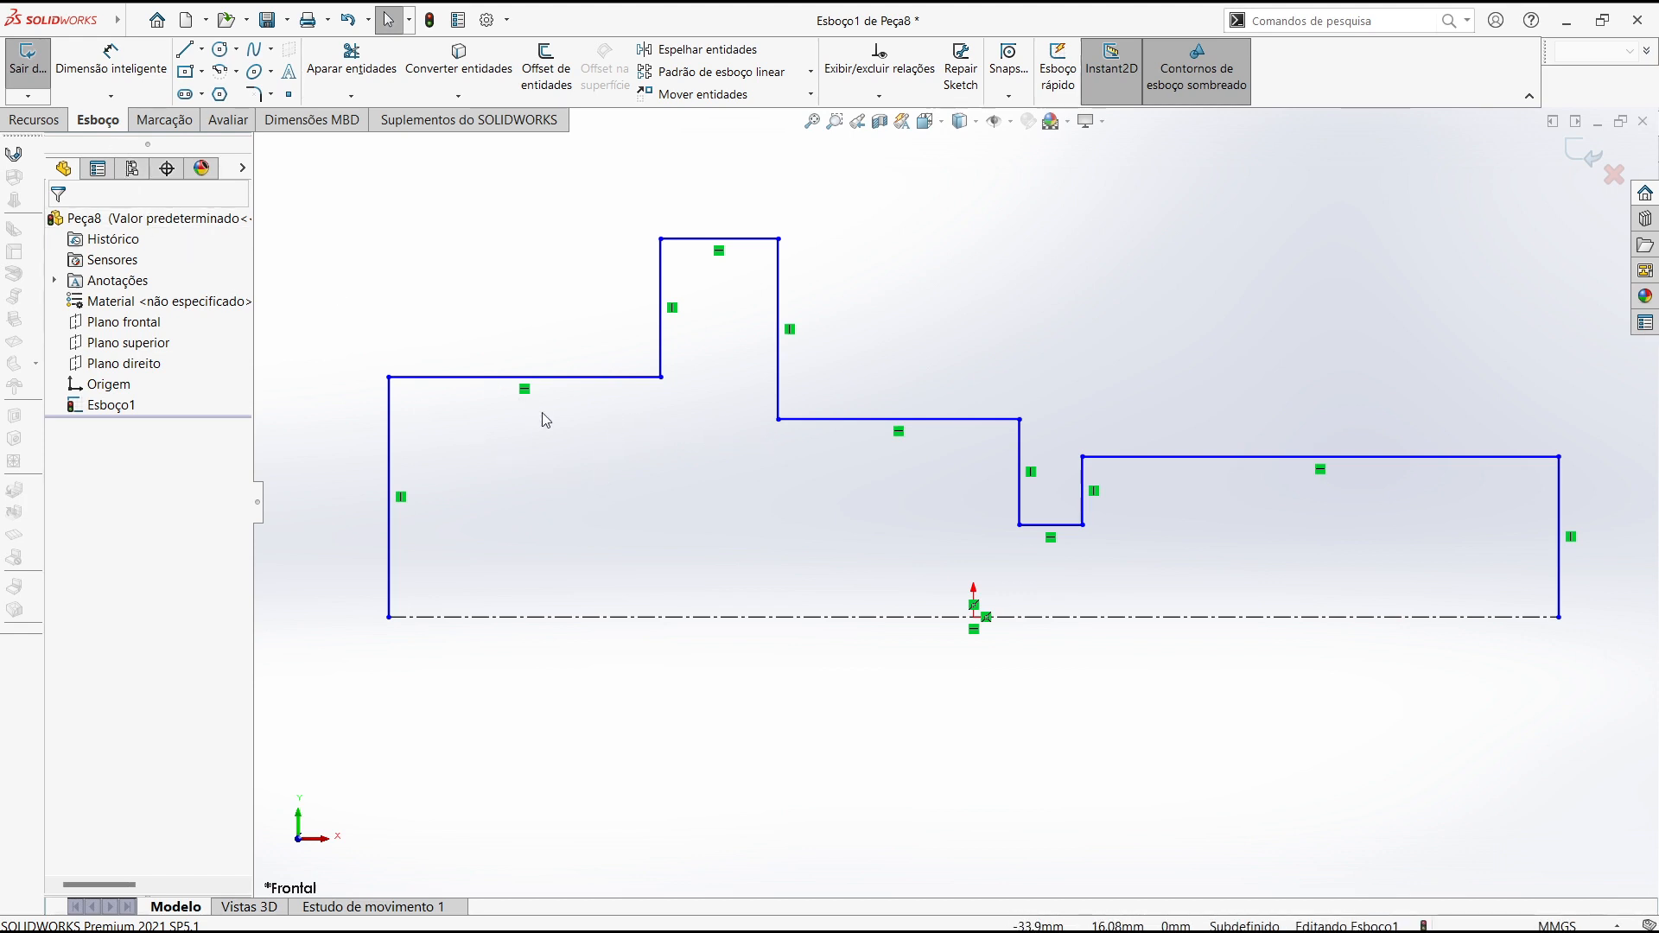
Review the flange, shoulder, relief groove and thread dimensions in Desenho Cilíndrico.pdf in Acrobat Reader, and return to the SOLIDWORKS sketch
{"action": "key", "text": "alt+Tab"}
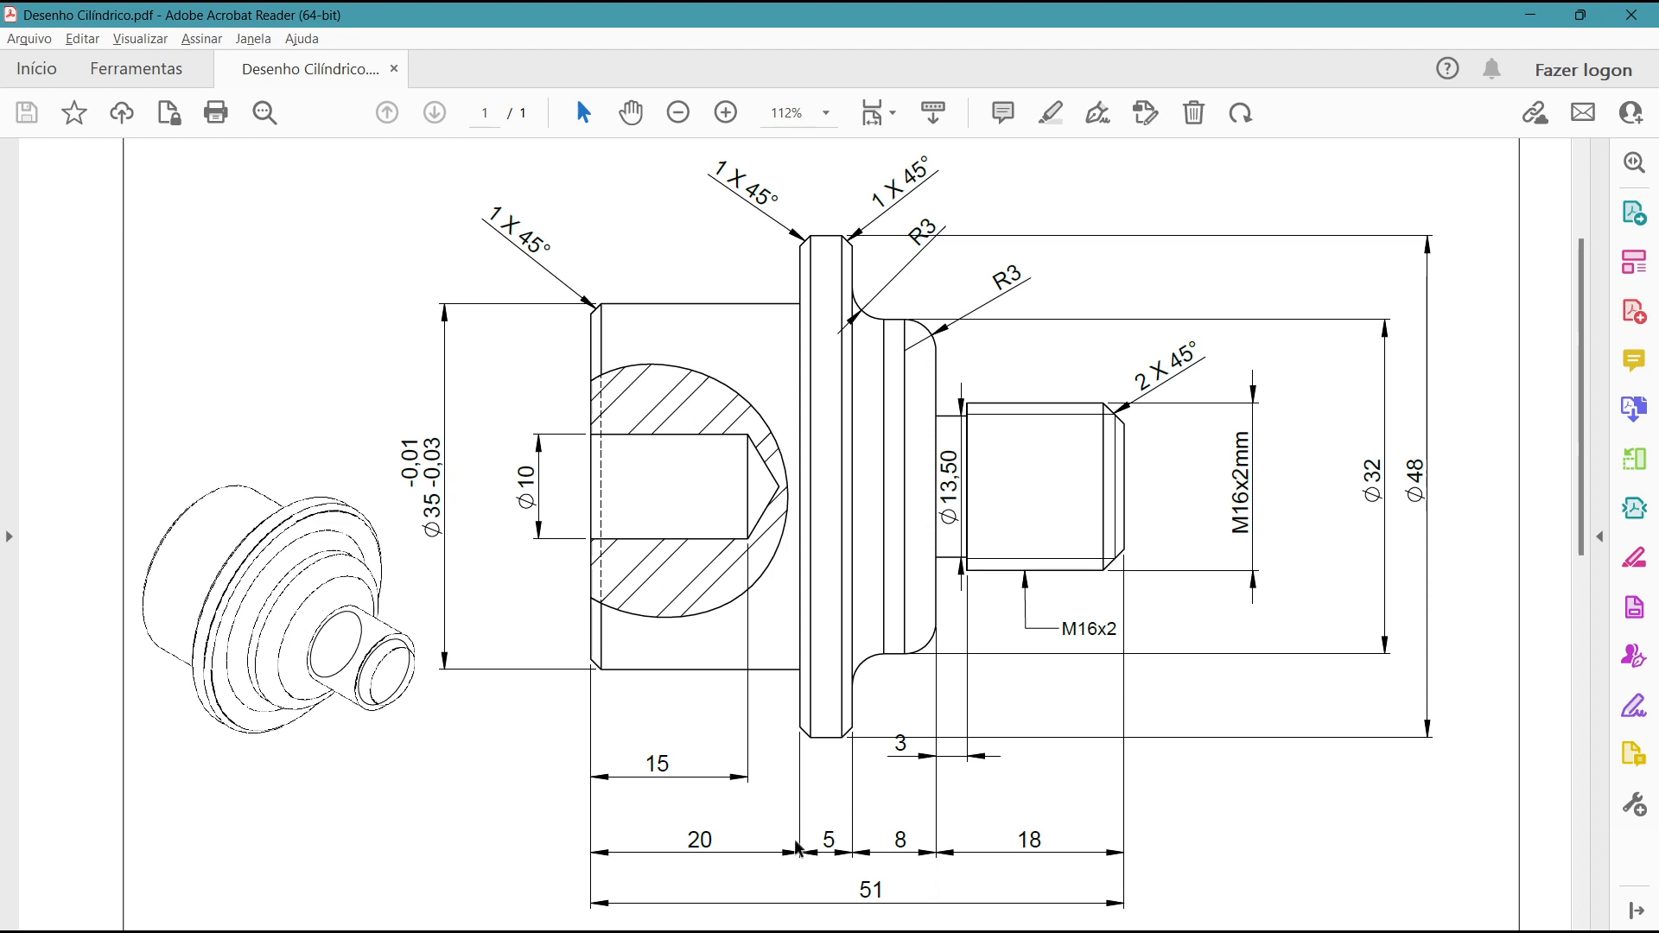
{"action": "double_click", "coordinate": [827, 841]}
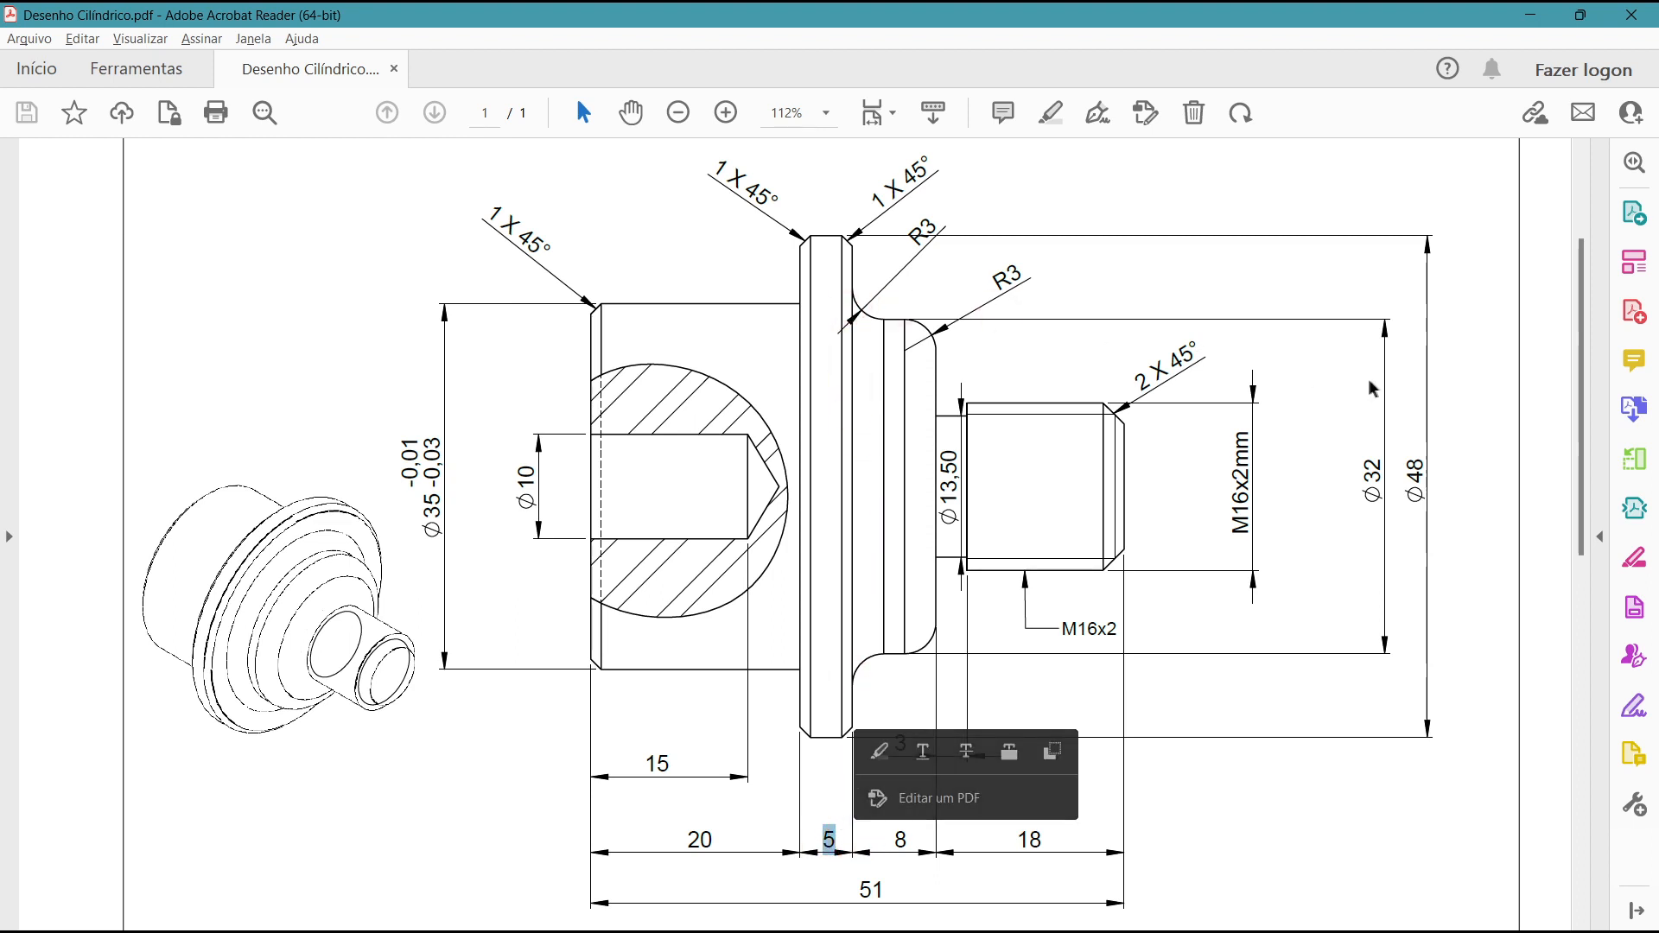
{"action": "double_click", "coordinate": [1422, 499]}
{"action": "double_click", "coordinate": [827, 840]}
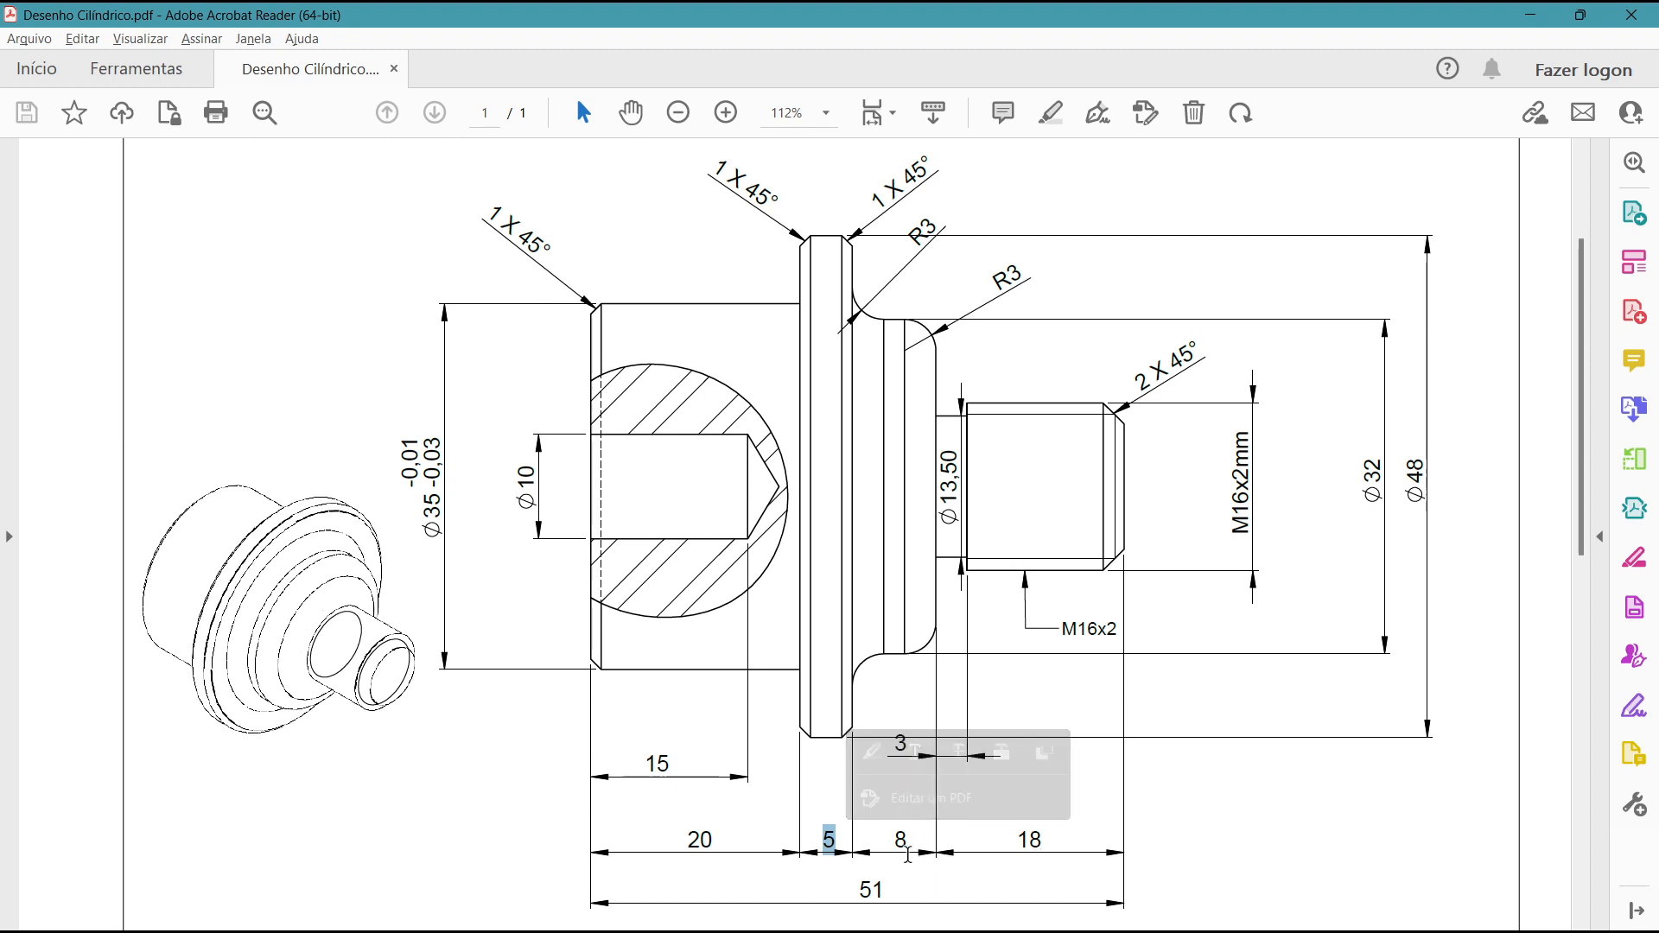
{"action": "double_click", "coordinate": [898, 841]}
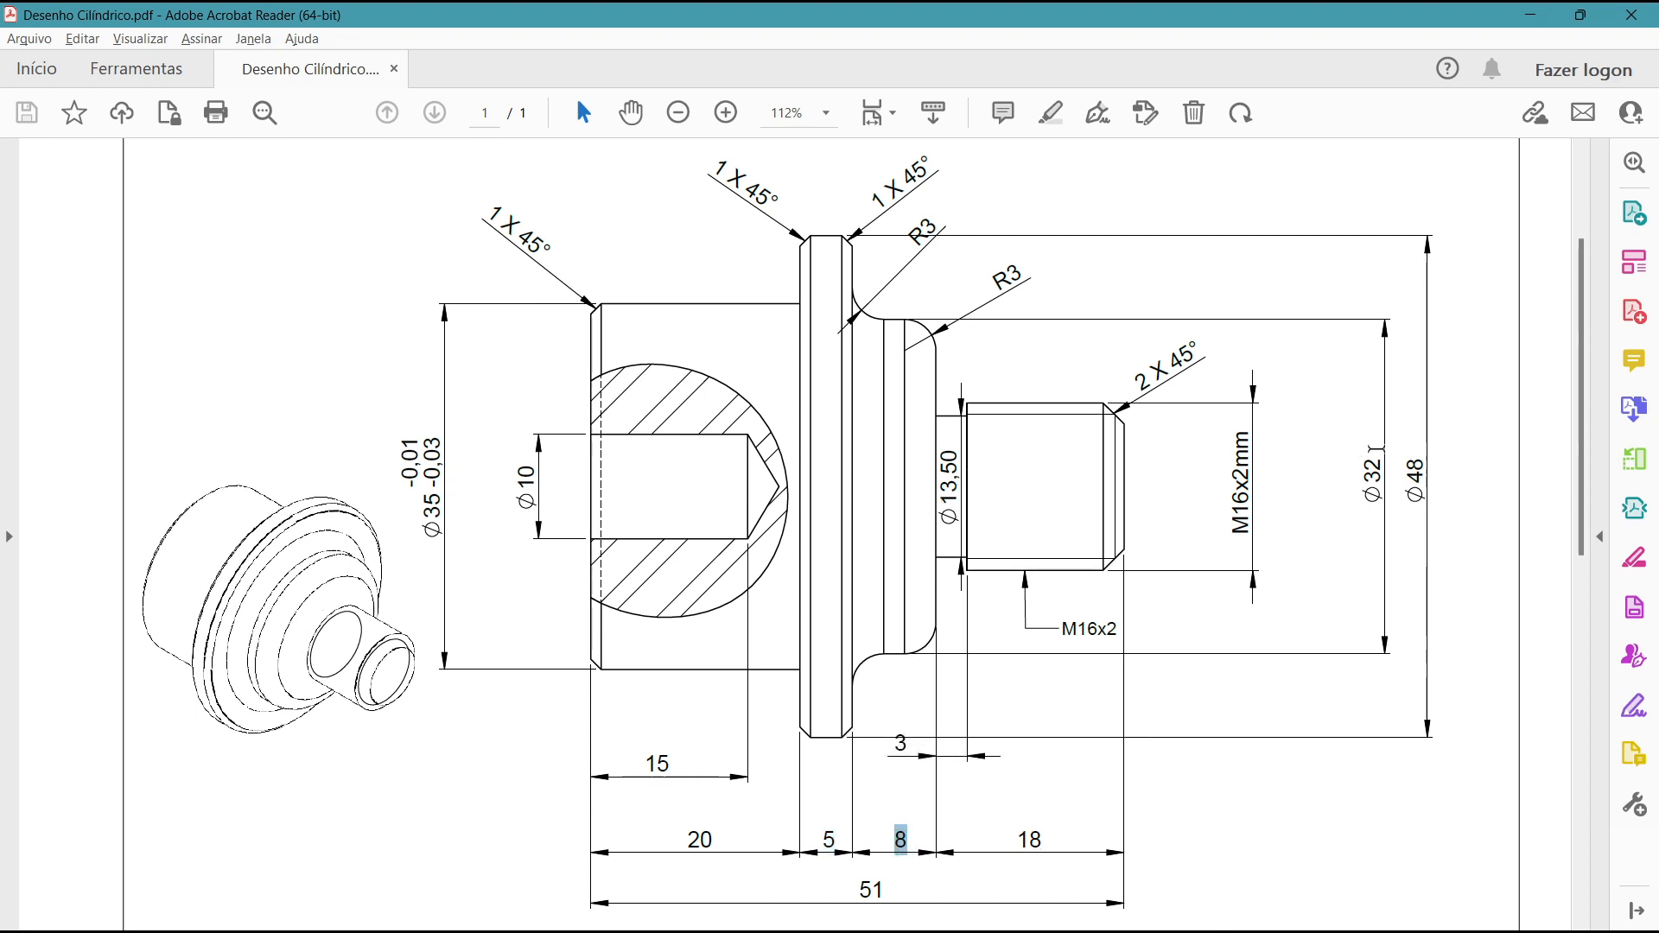
{"action": "double_click", "coordinate": [1374, 491]}
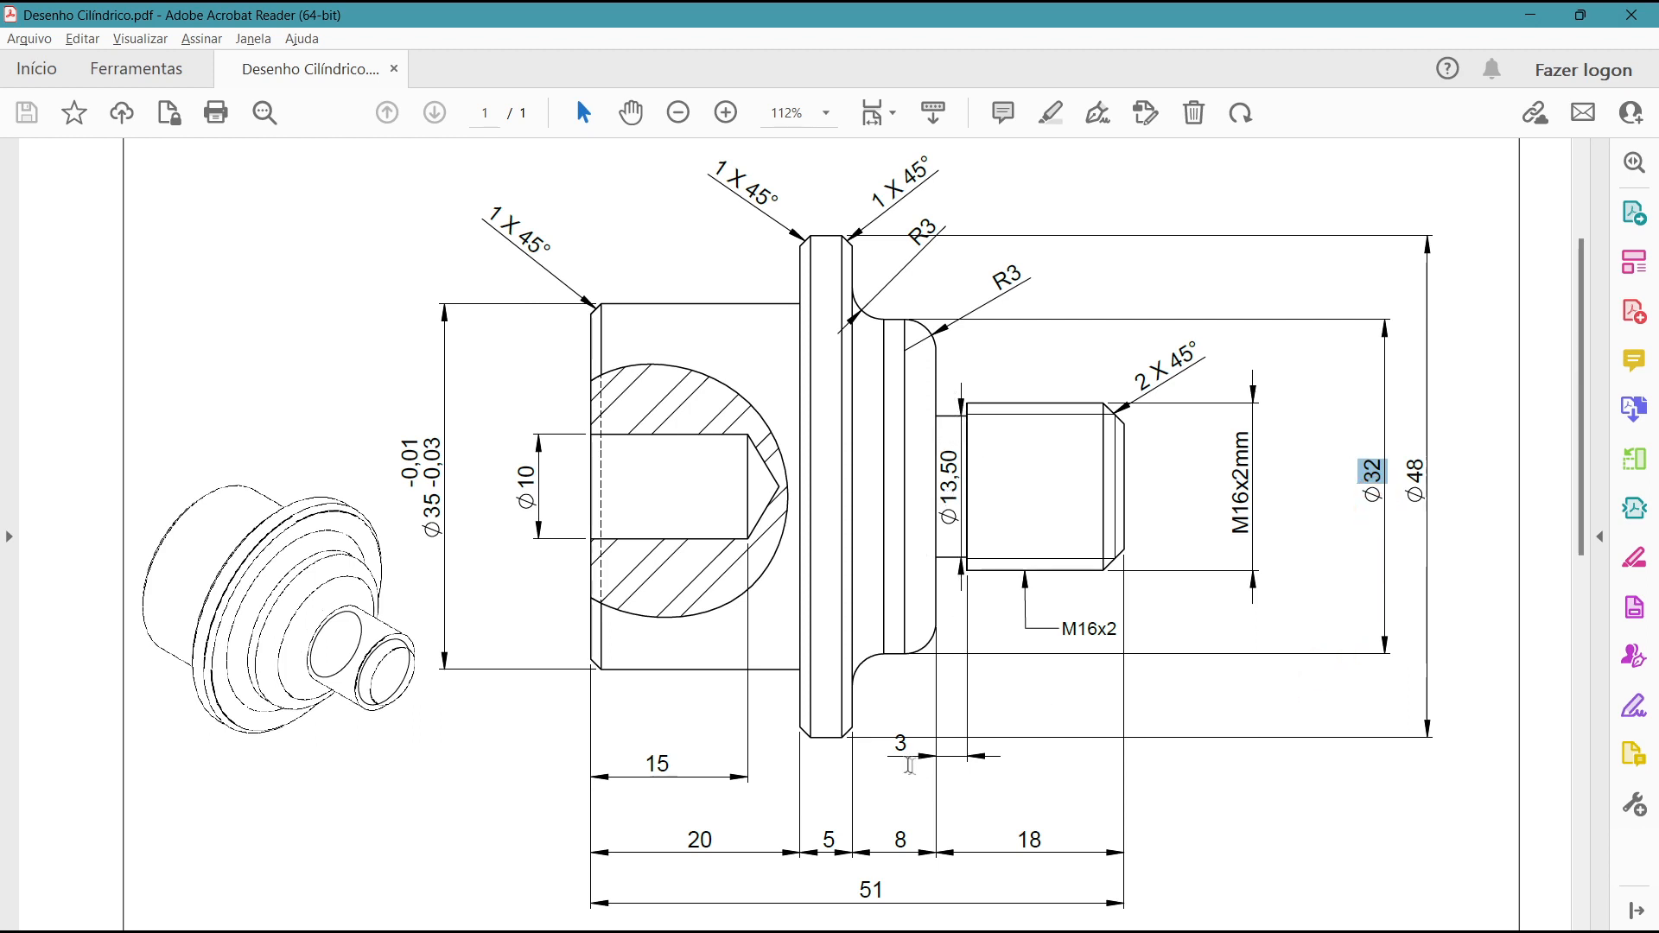
{"action": "double_click", "coordinate": [904, 743]}
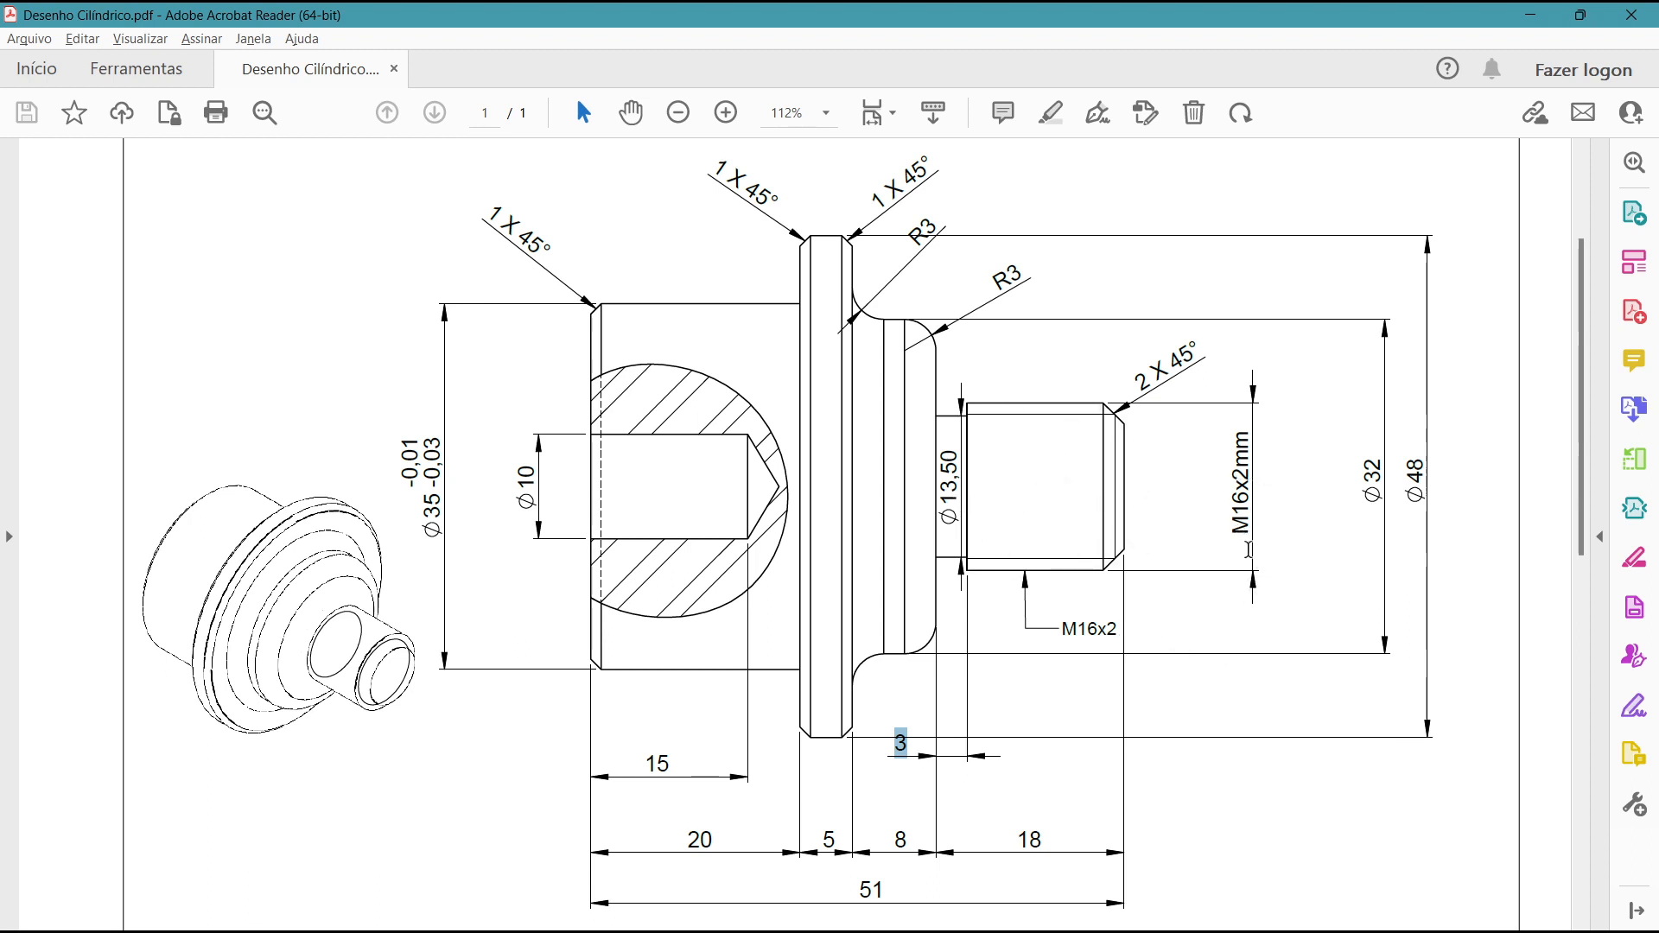
{"action": "left_click_drag", "start_coordinate": [1250, 516], "coordinate": [1245, 482]}
{"action": "left_click_drag", "start_coordinate": [1043, 842], "coordinate": [1013, 843]}
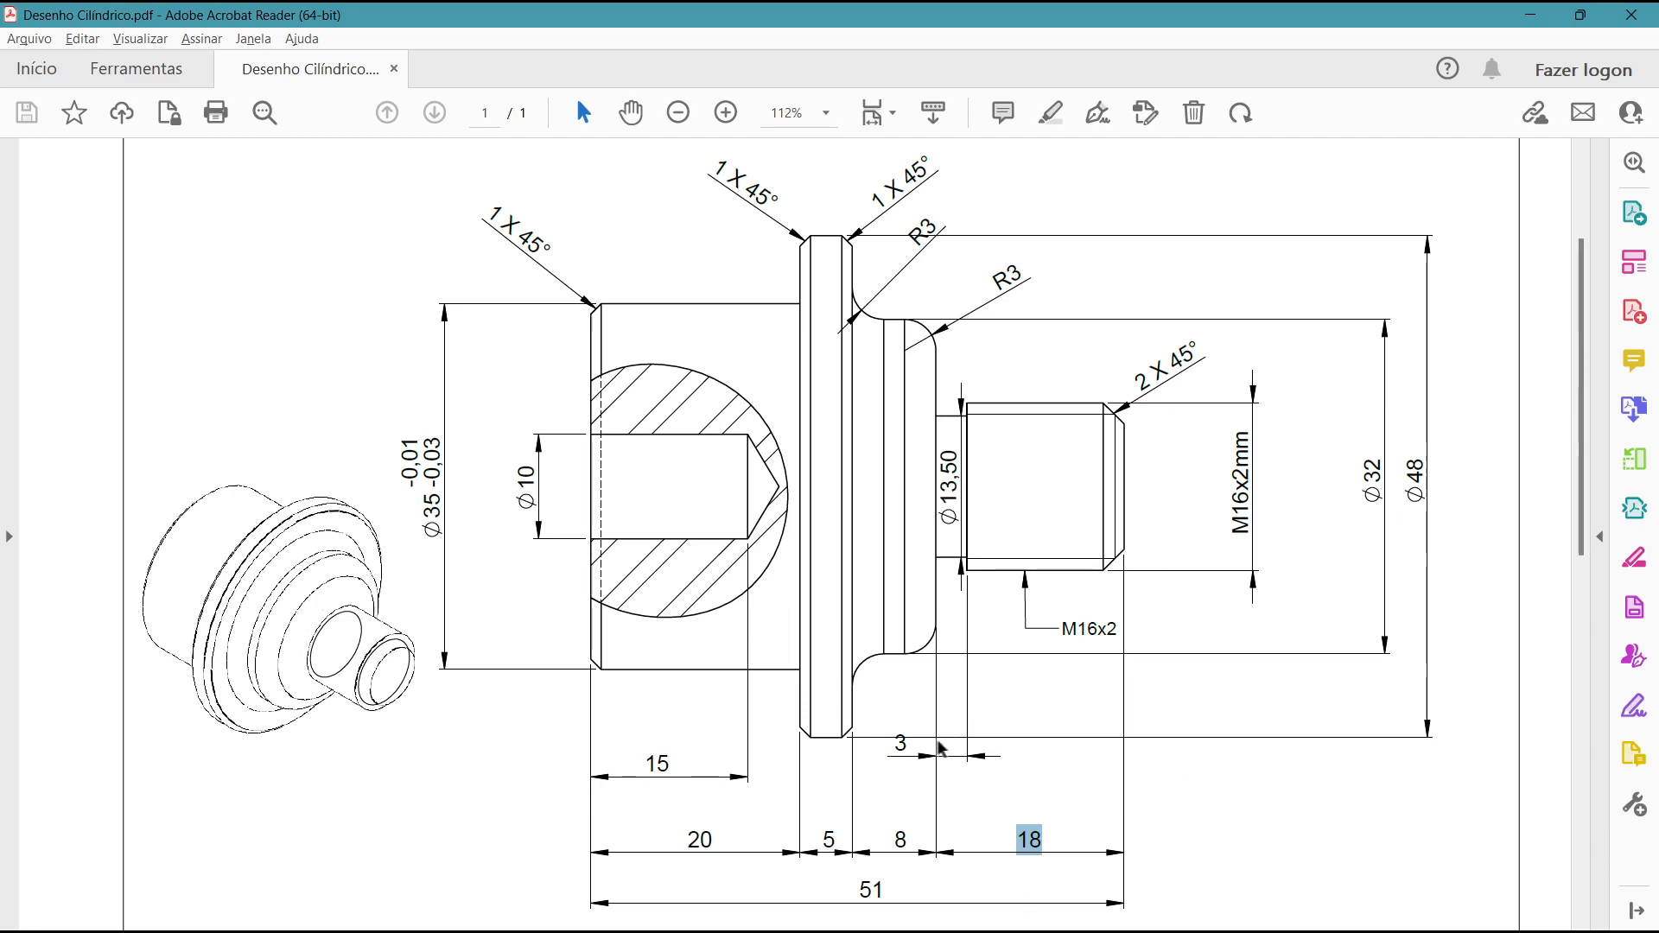
{"action": "key", "text": "alt+Tab"}
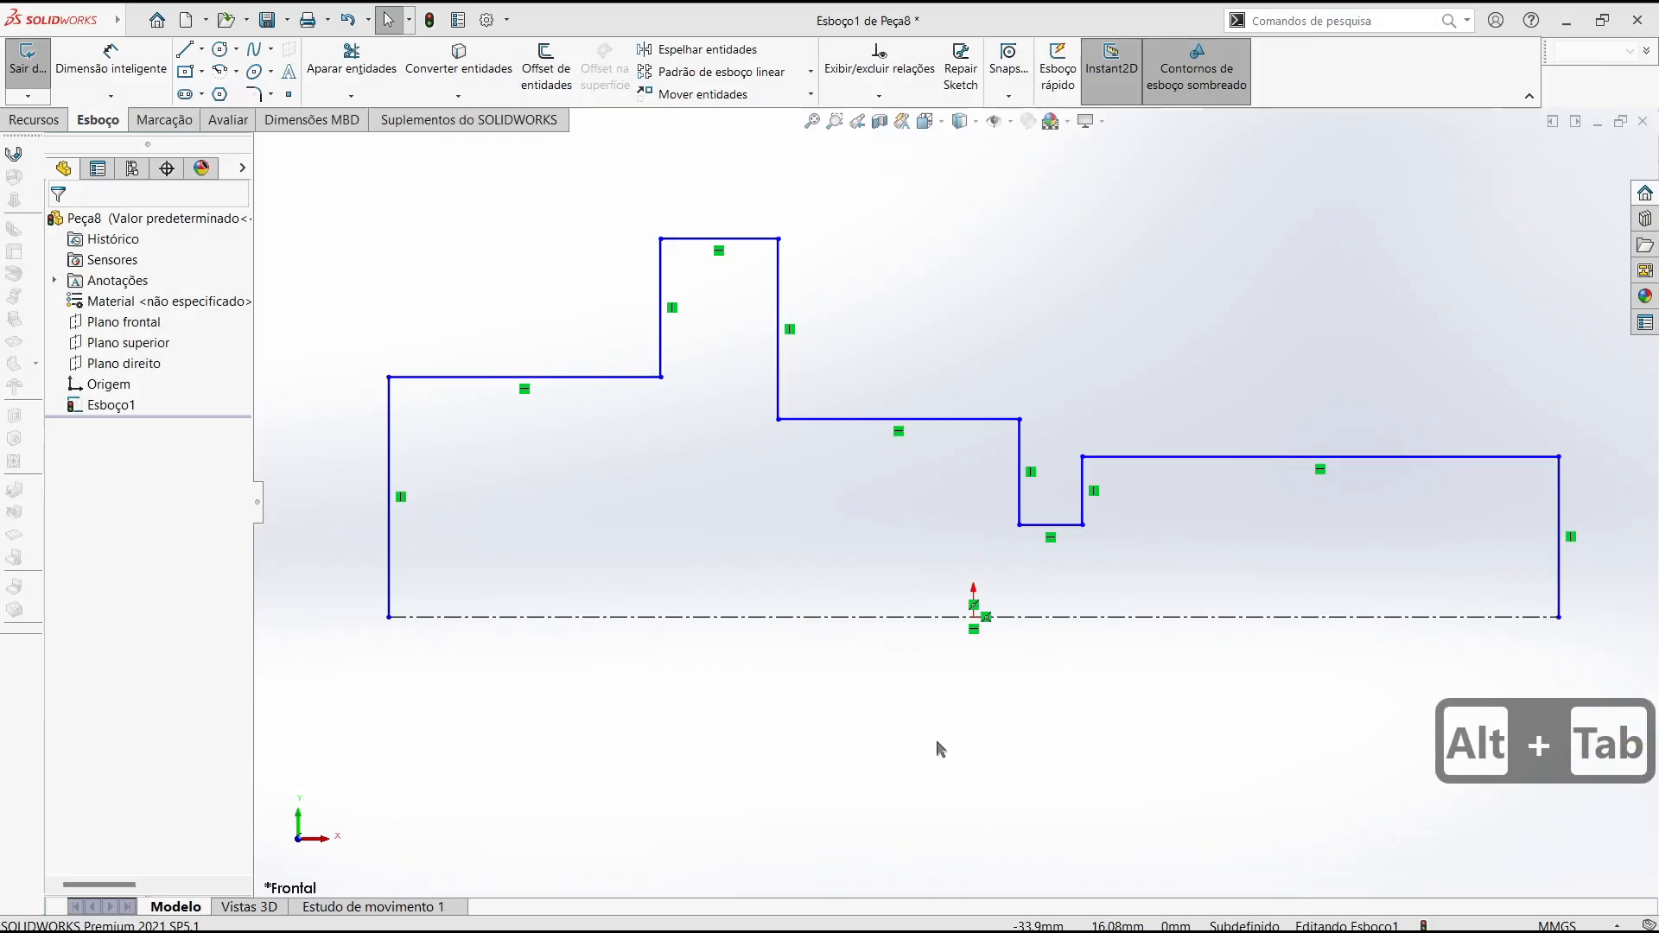
Dimension the length of the rear cylinder's horizontal line with Smart Dimension and set it to 20 mm
{"action": "left_click", "coordinate": [101, 65]}
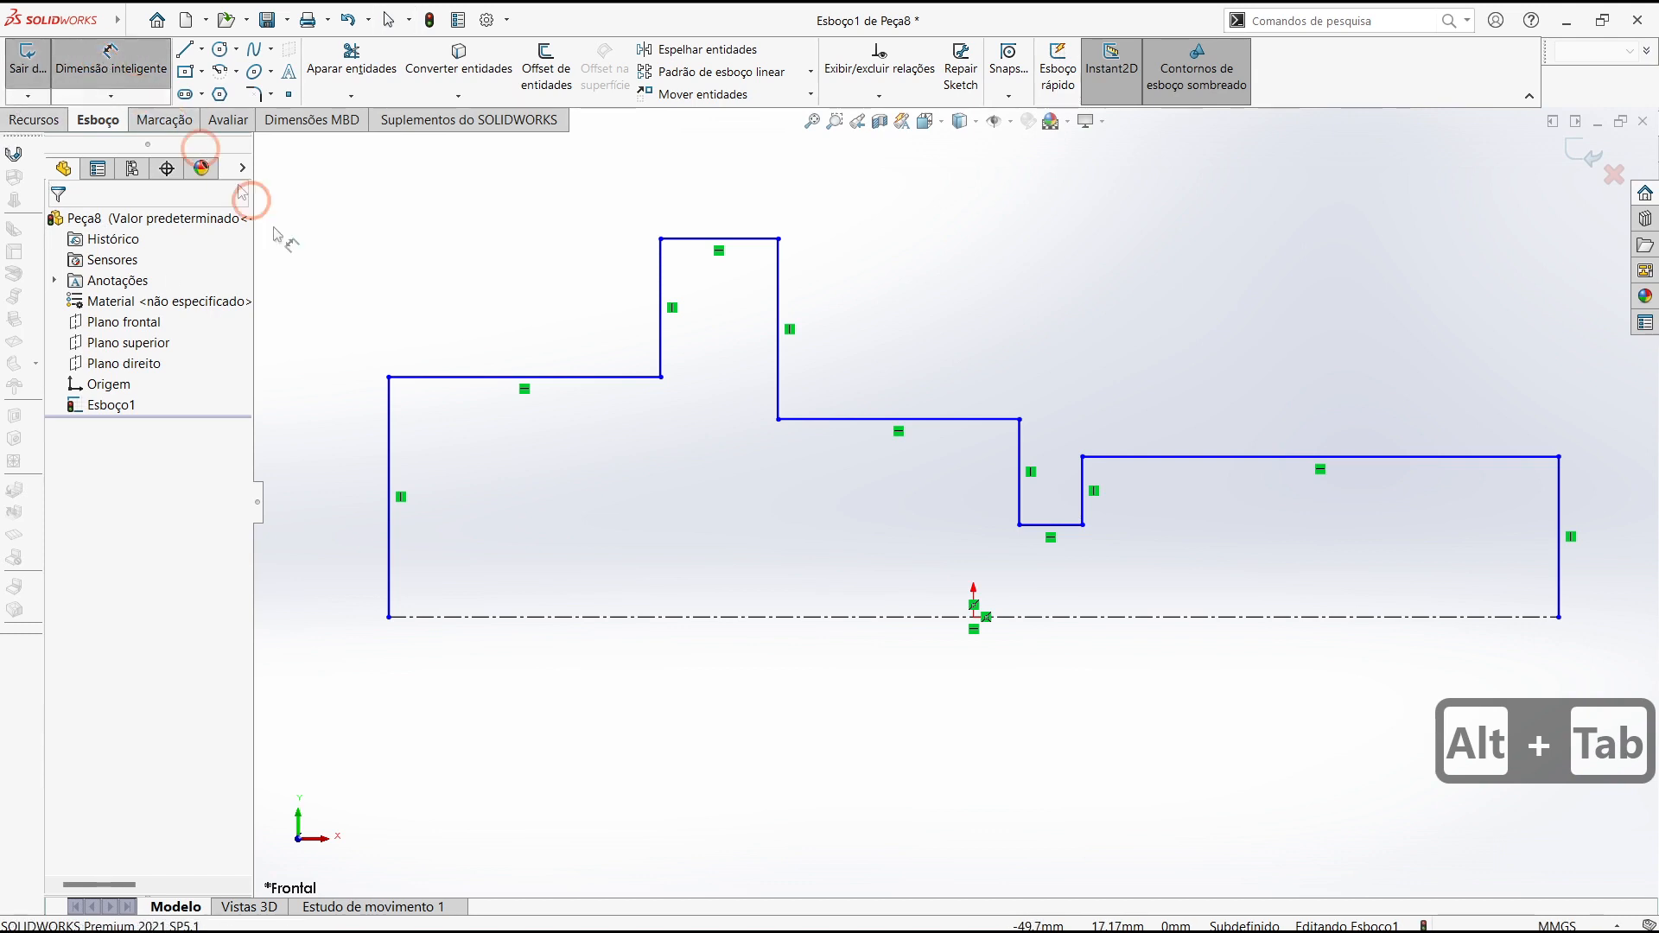
{"action": "key", "text": "Escape"}
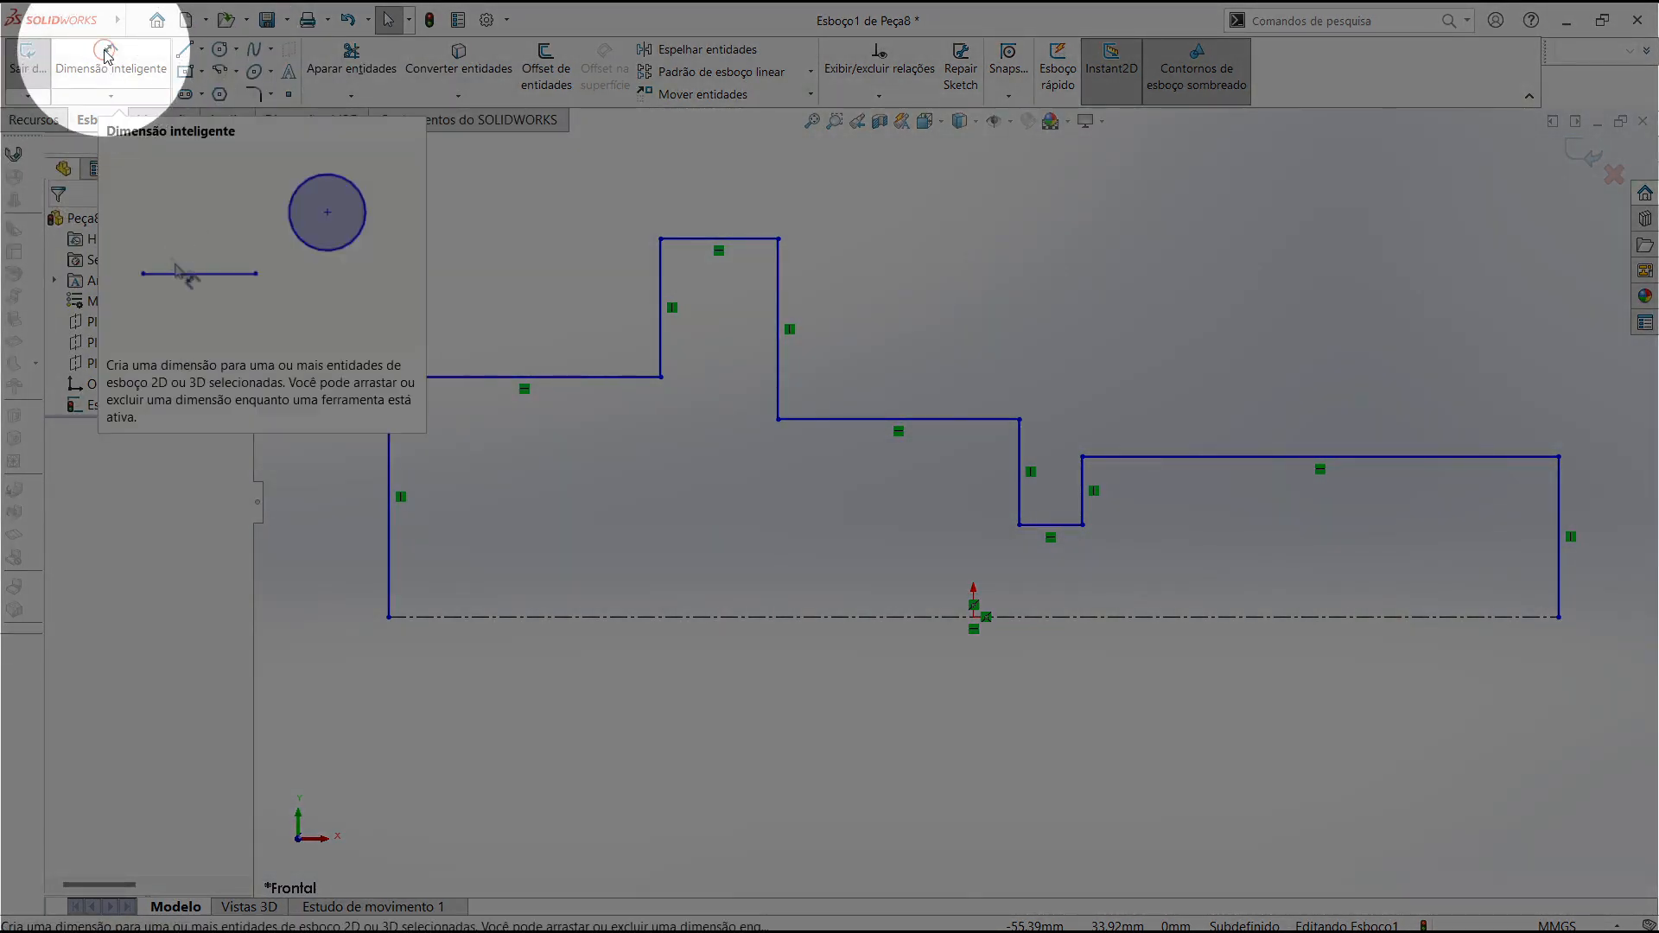
{"action": "left_click", "coordinate": [107, 56]}
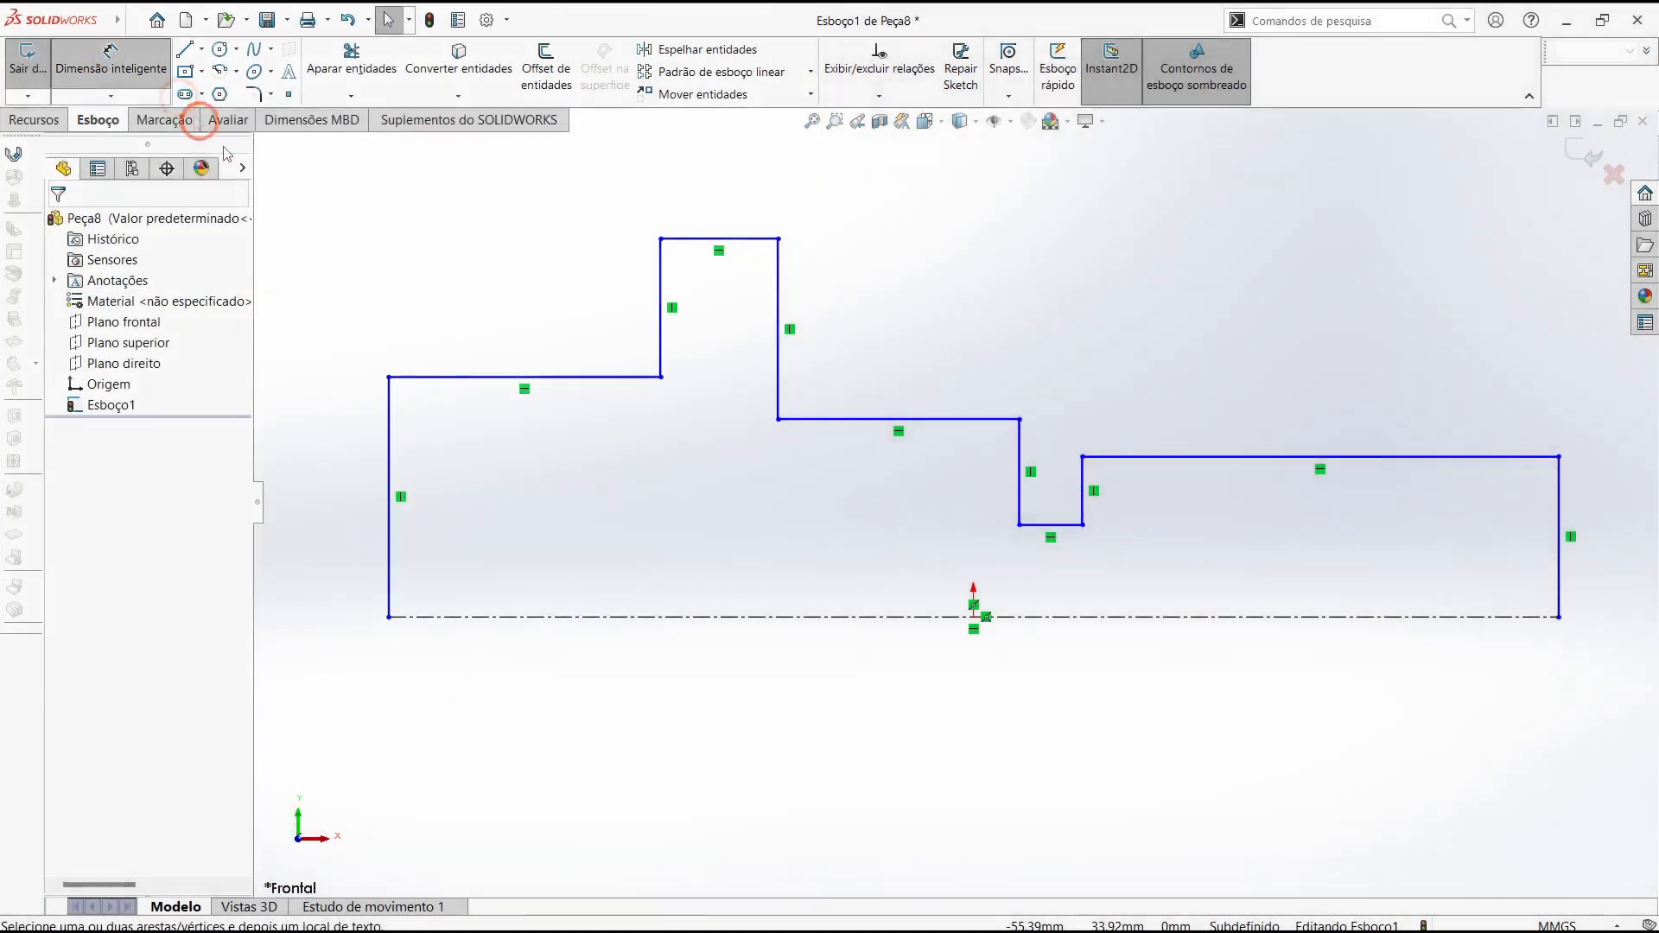
{"action": "left_click", "coordinate": [481, 382]}
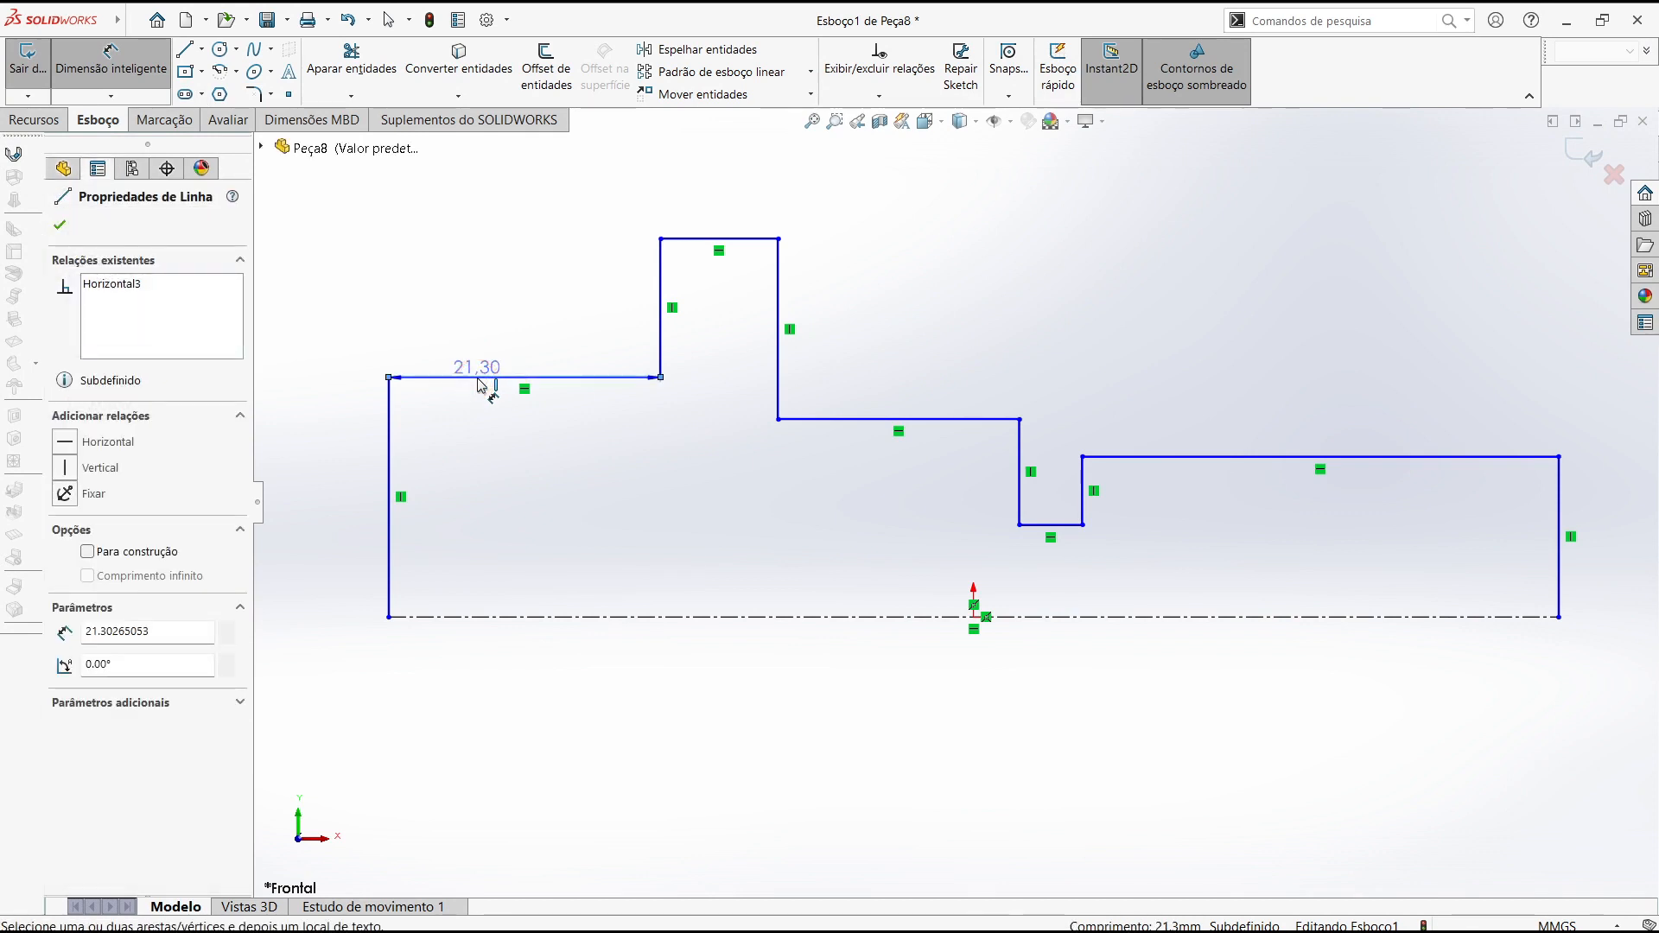
{"action": "left_click", "coordinate": [484, 270]}
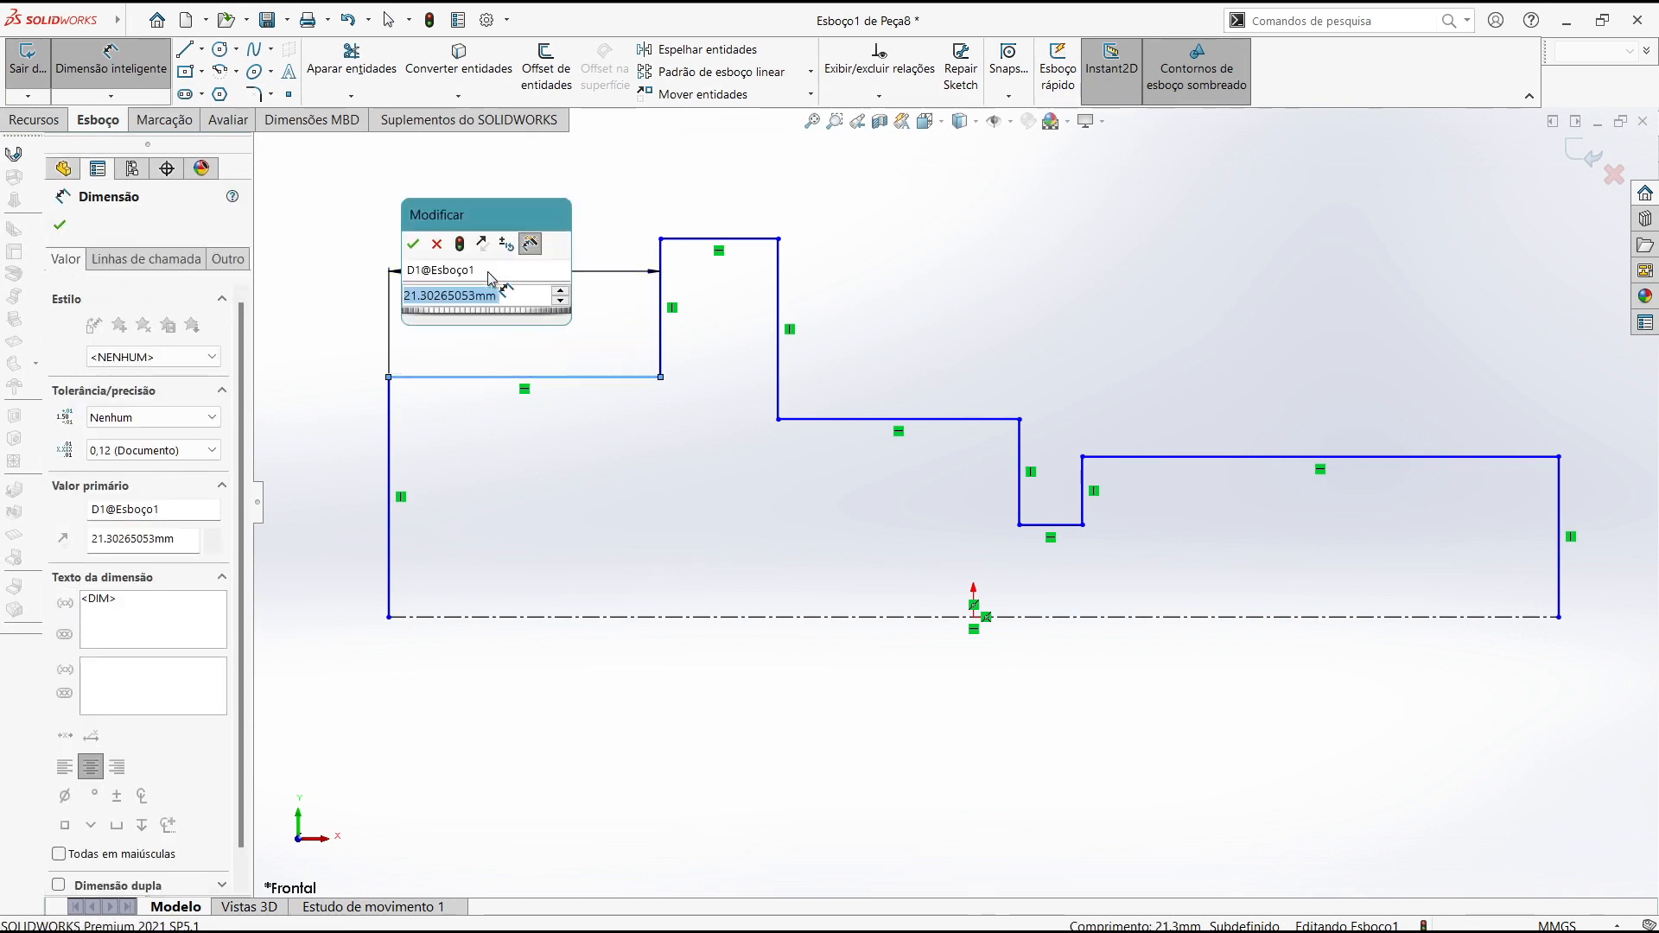
{"action": "type", "text": "20"}
{"action": "key", "text": "Return"}
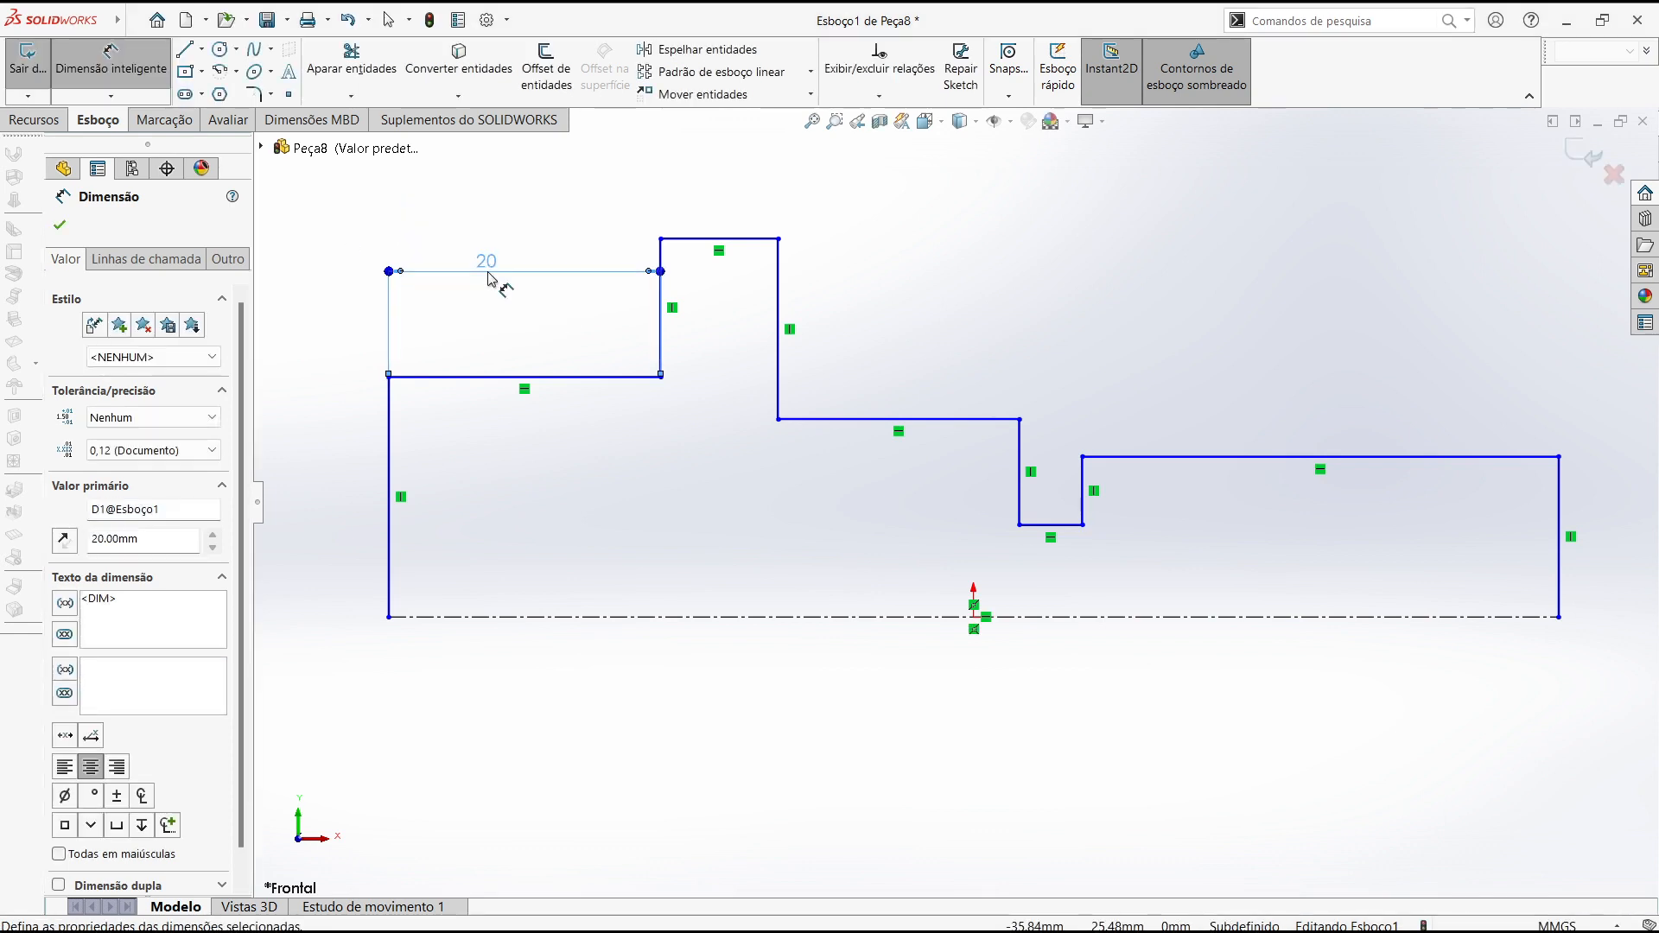
Dimension the rear cylinder's diameter from its horizontal line across the centerline and set it to 35 mm
{"action": "scroll", "coordinate": [556, 407], "scroll_direction": "down", "scroll_amount": 1}
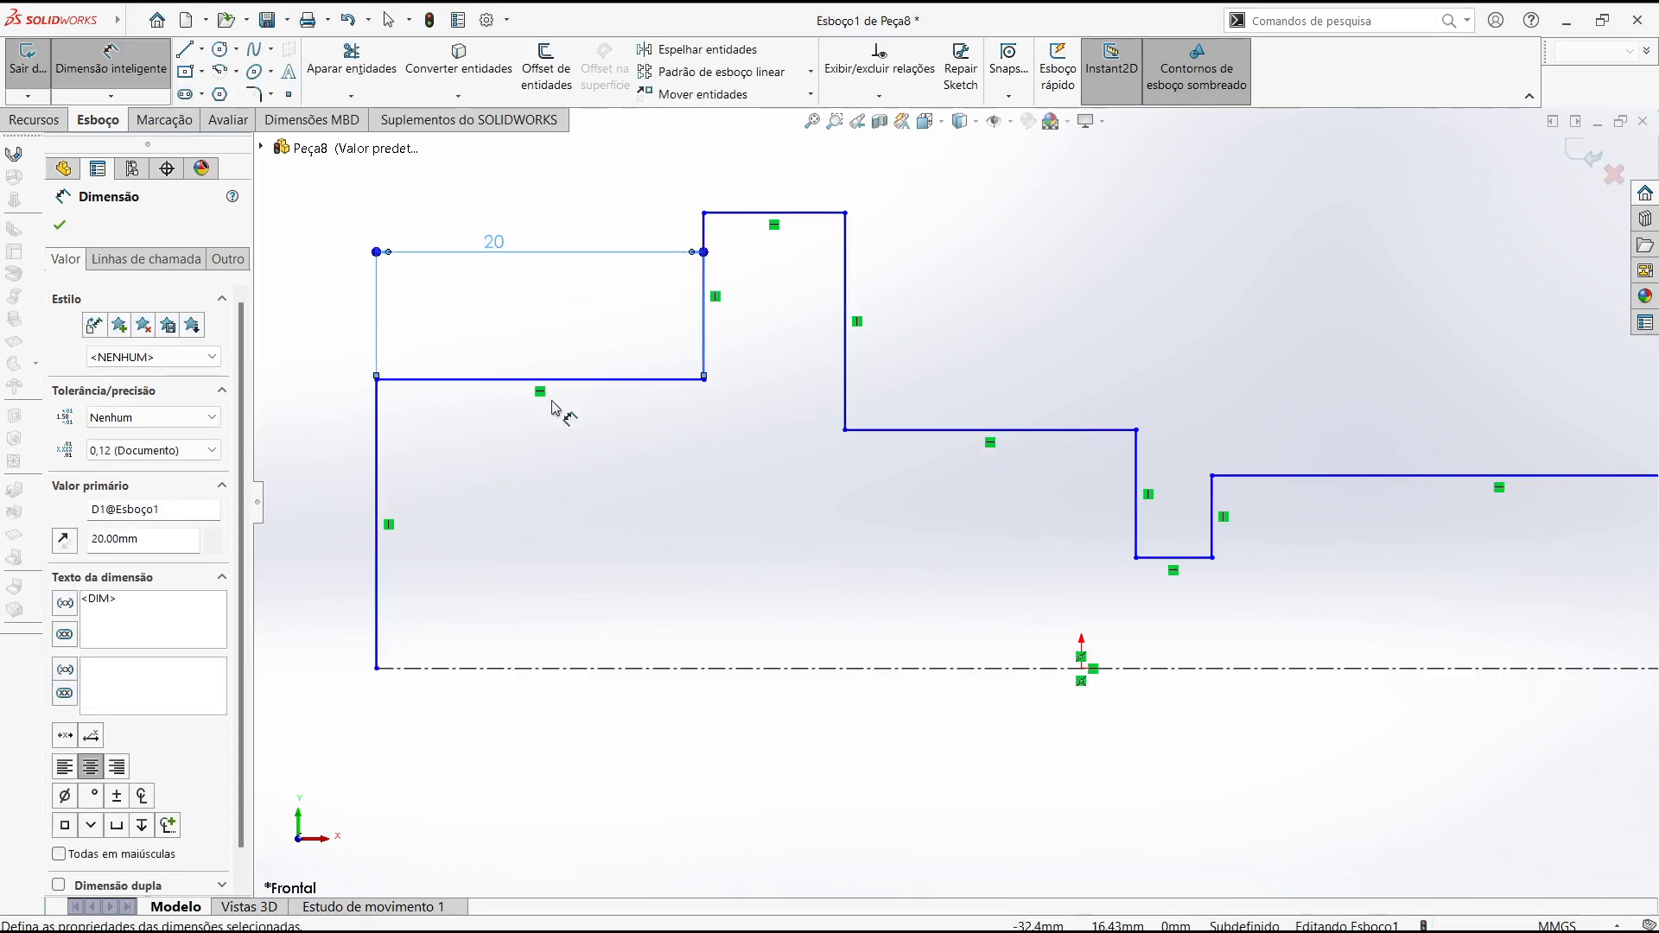
{"action": "left_click", "coordinate": [596, 380]}
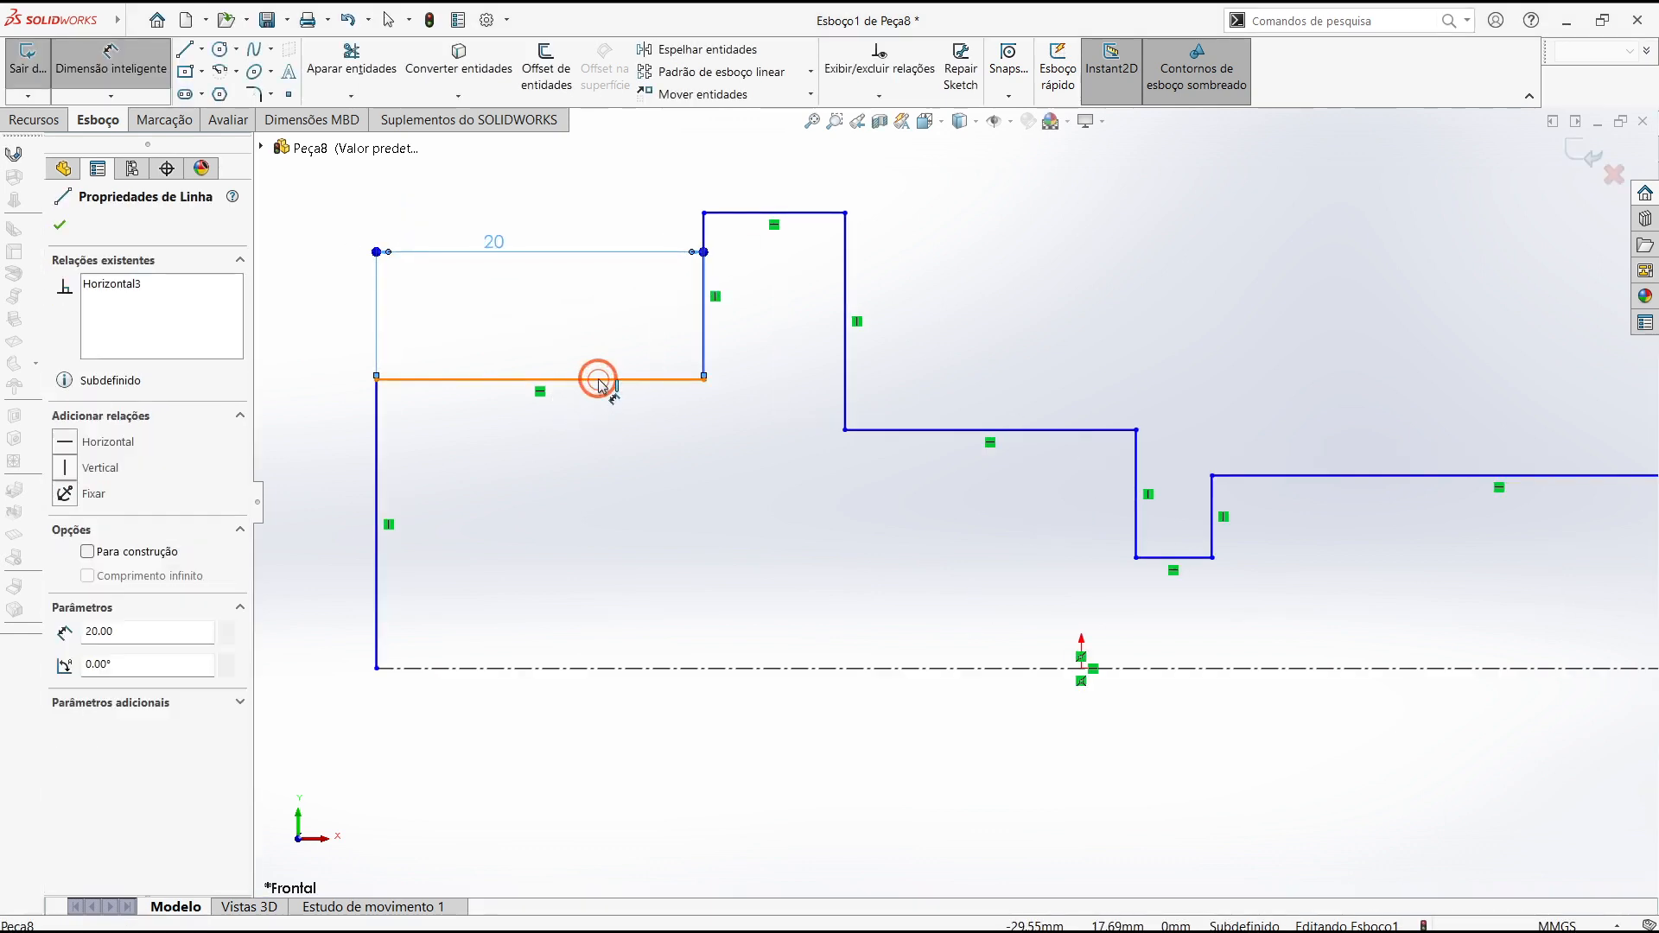
{"action": "left_click", "coordinate": [573, 669]}
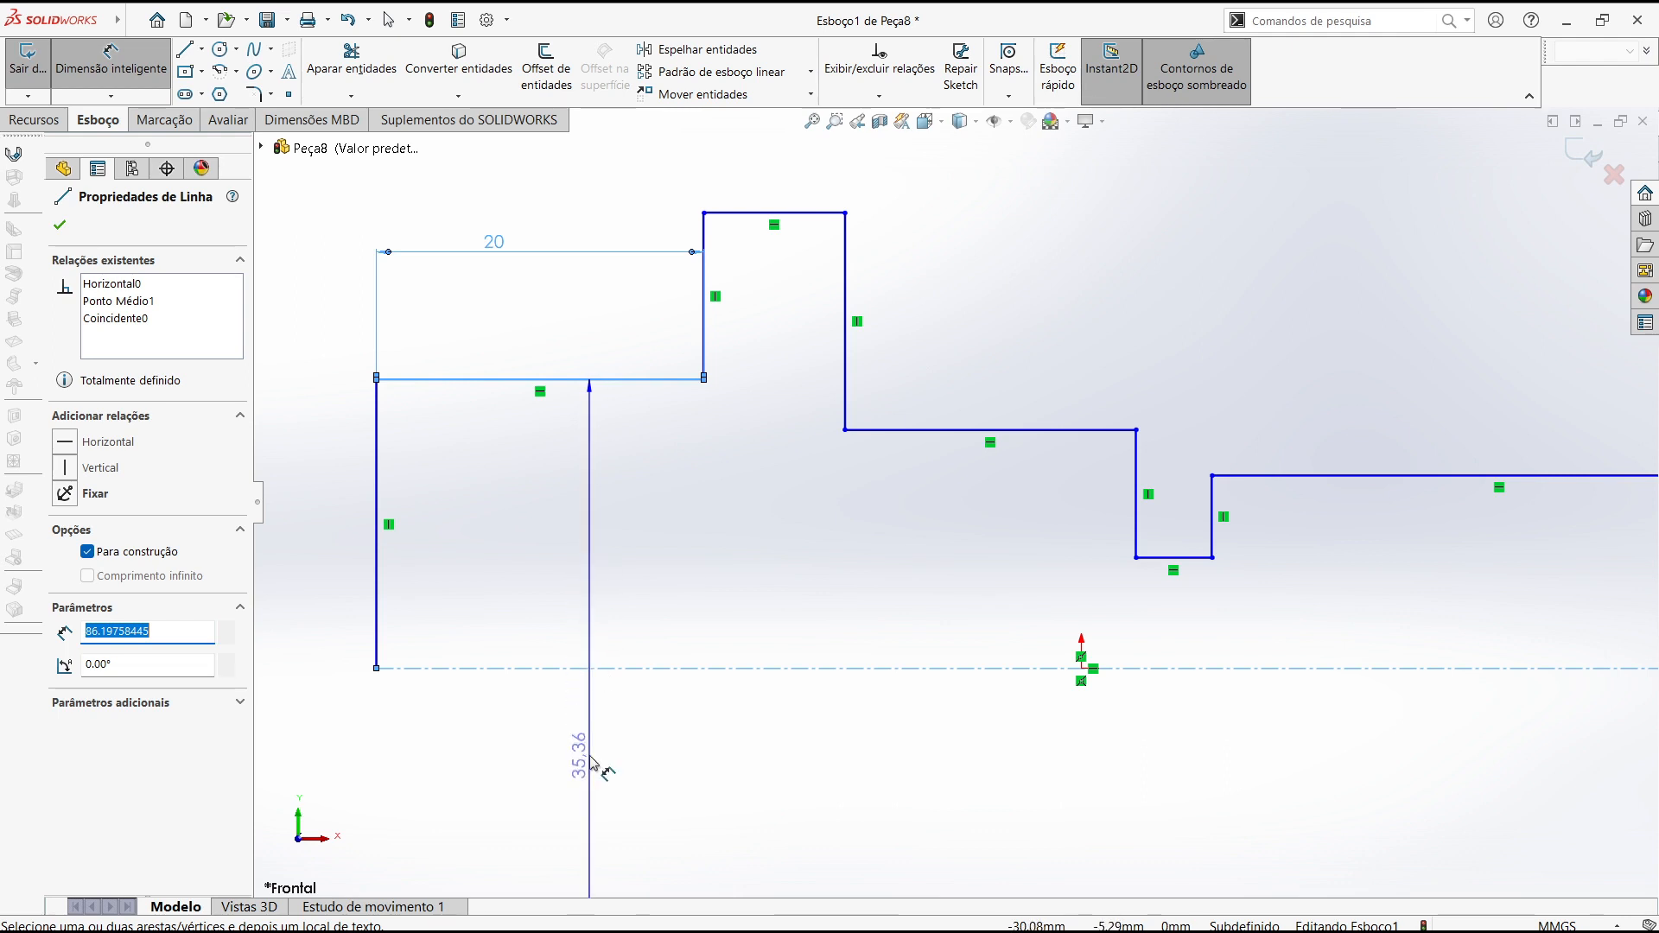
{"action": "left_click", "coordinate": [591, 765]}
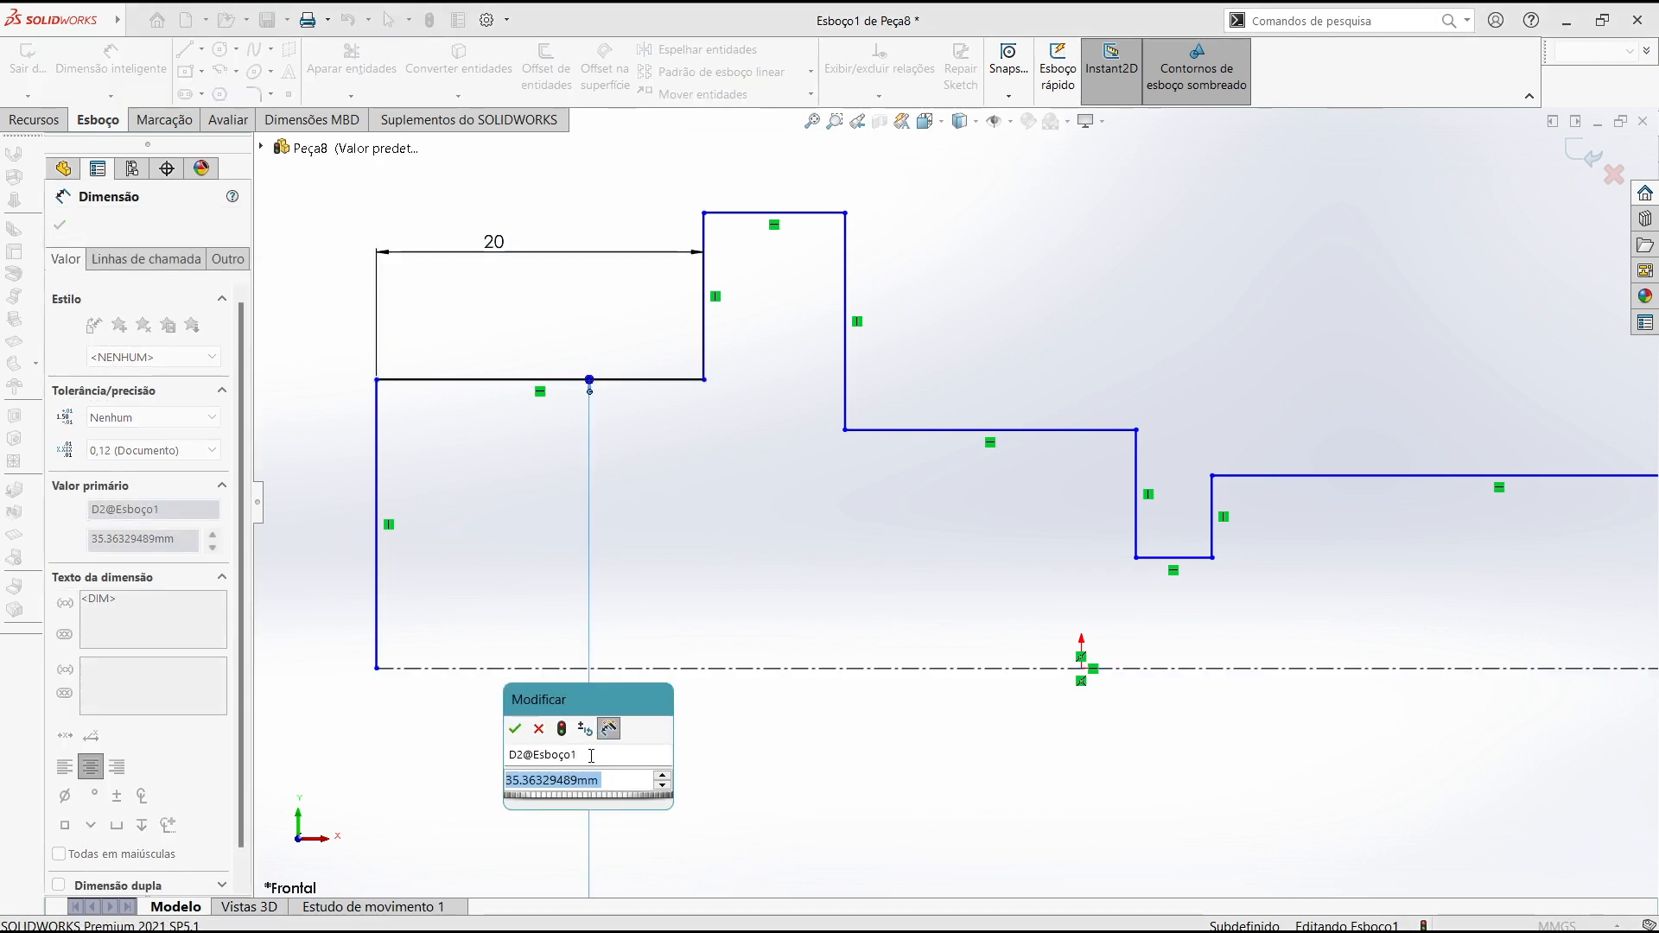
{"action": "type", "text": "35"}
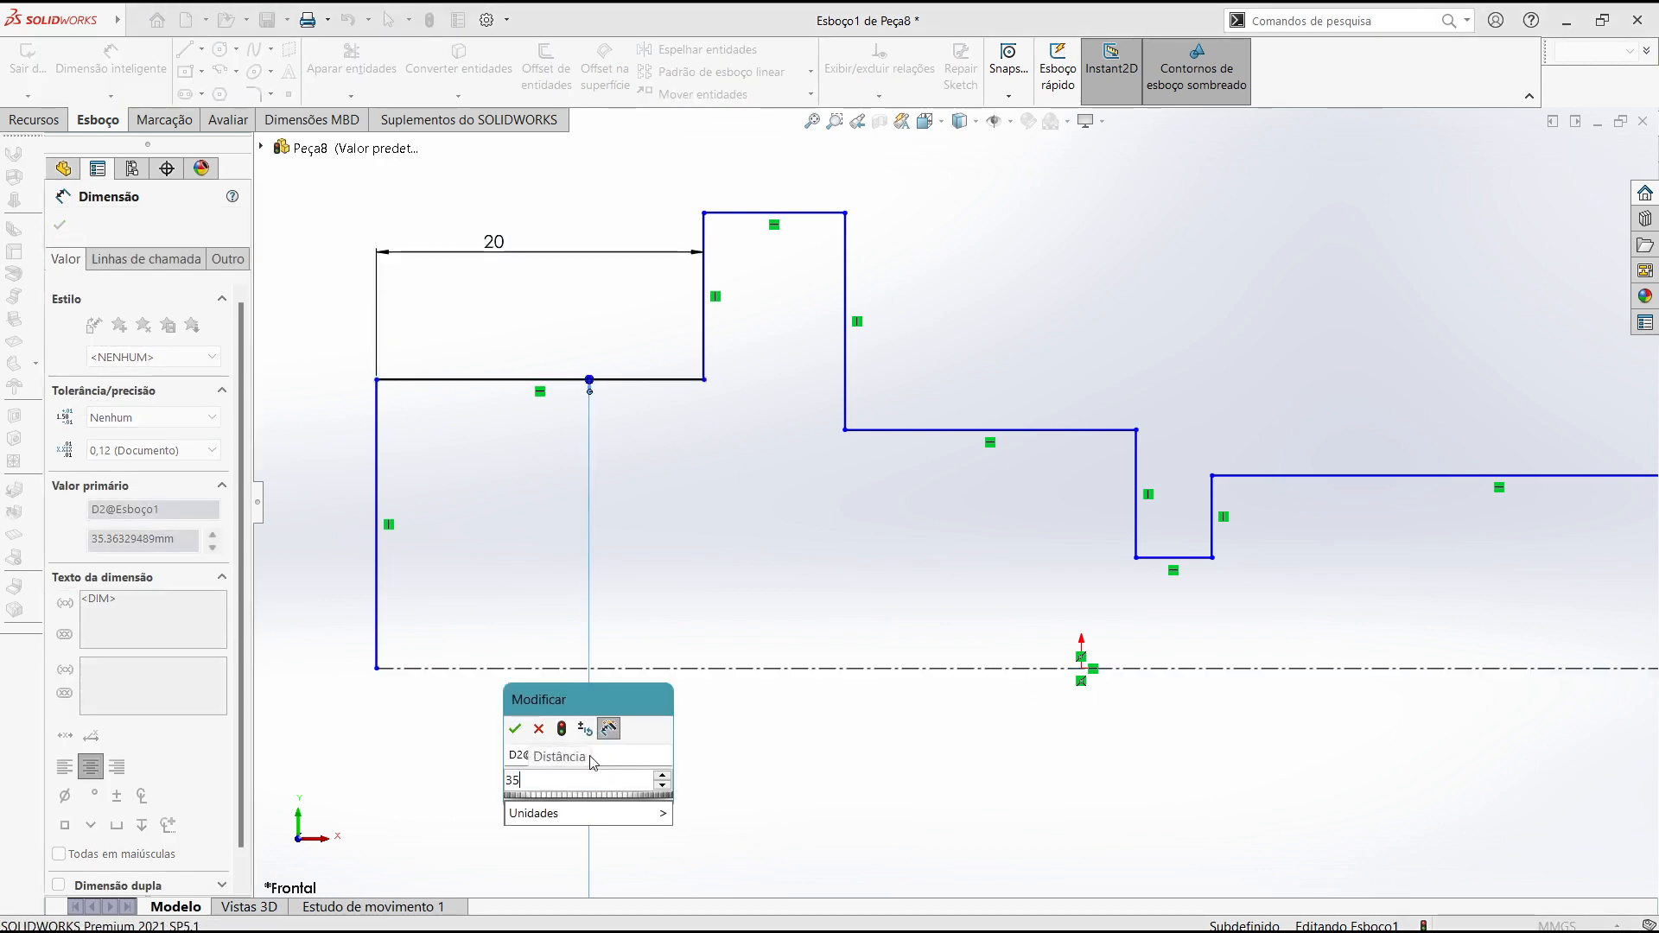
{"action": "key", "text": "Return"}
Add a diameter dimension from the flange's outer horizontal line across the centerline, set to 48 mm
{"action": "key", "text": "f"}
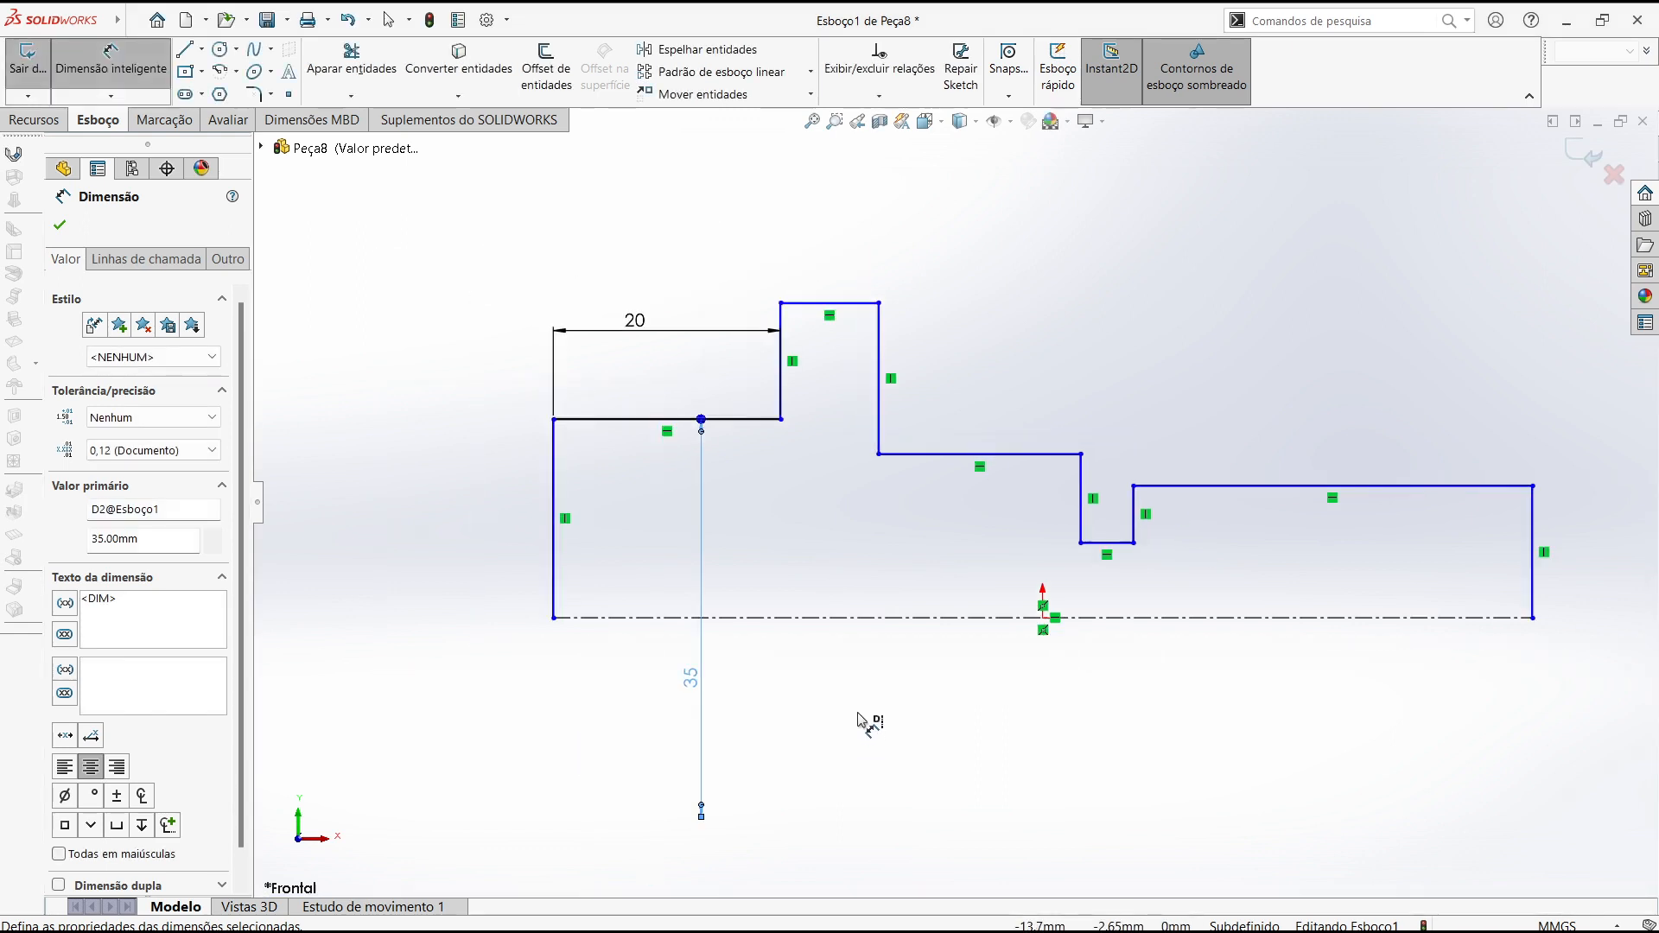
{"action": "scroll", "coordinate": [889, 461], "scroll_direction": "down", "scroll_amount": 2}
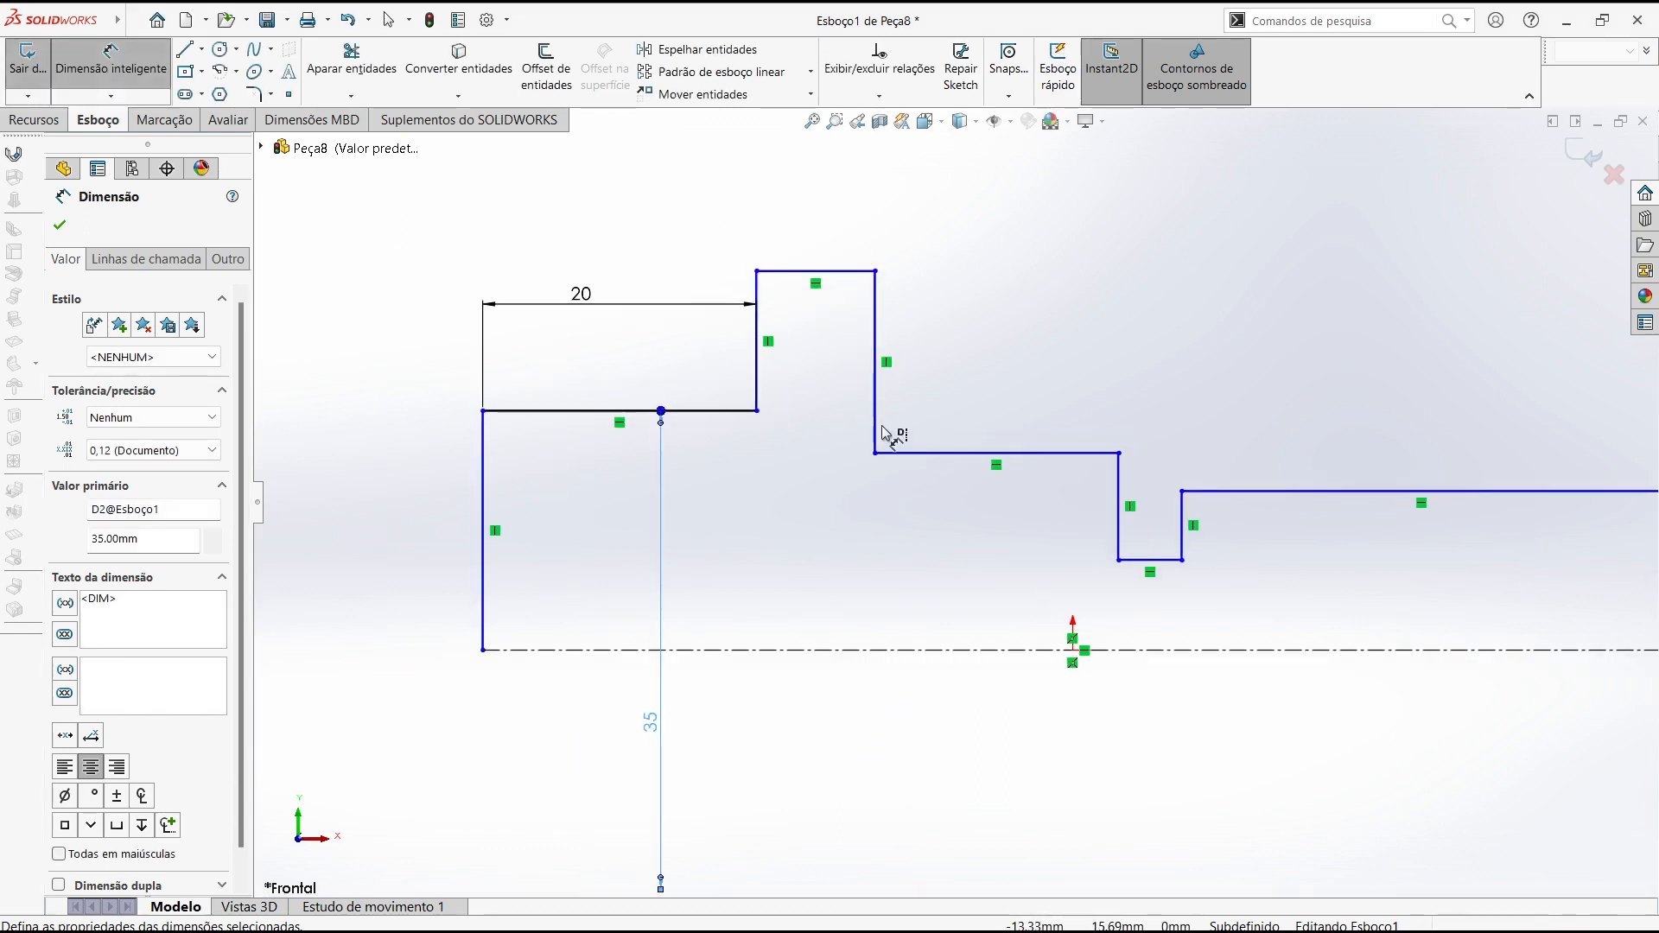
{"action": "left_click", "coordinate": [835, 274]}
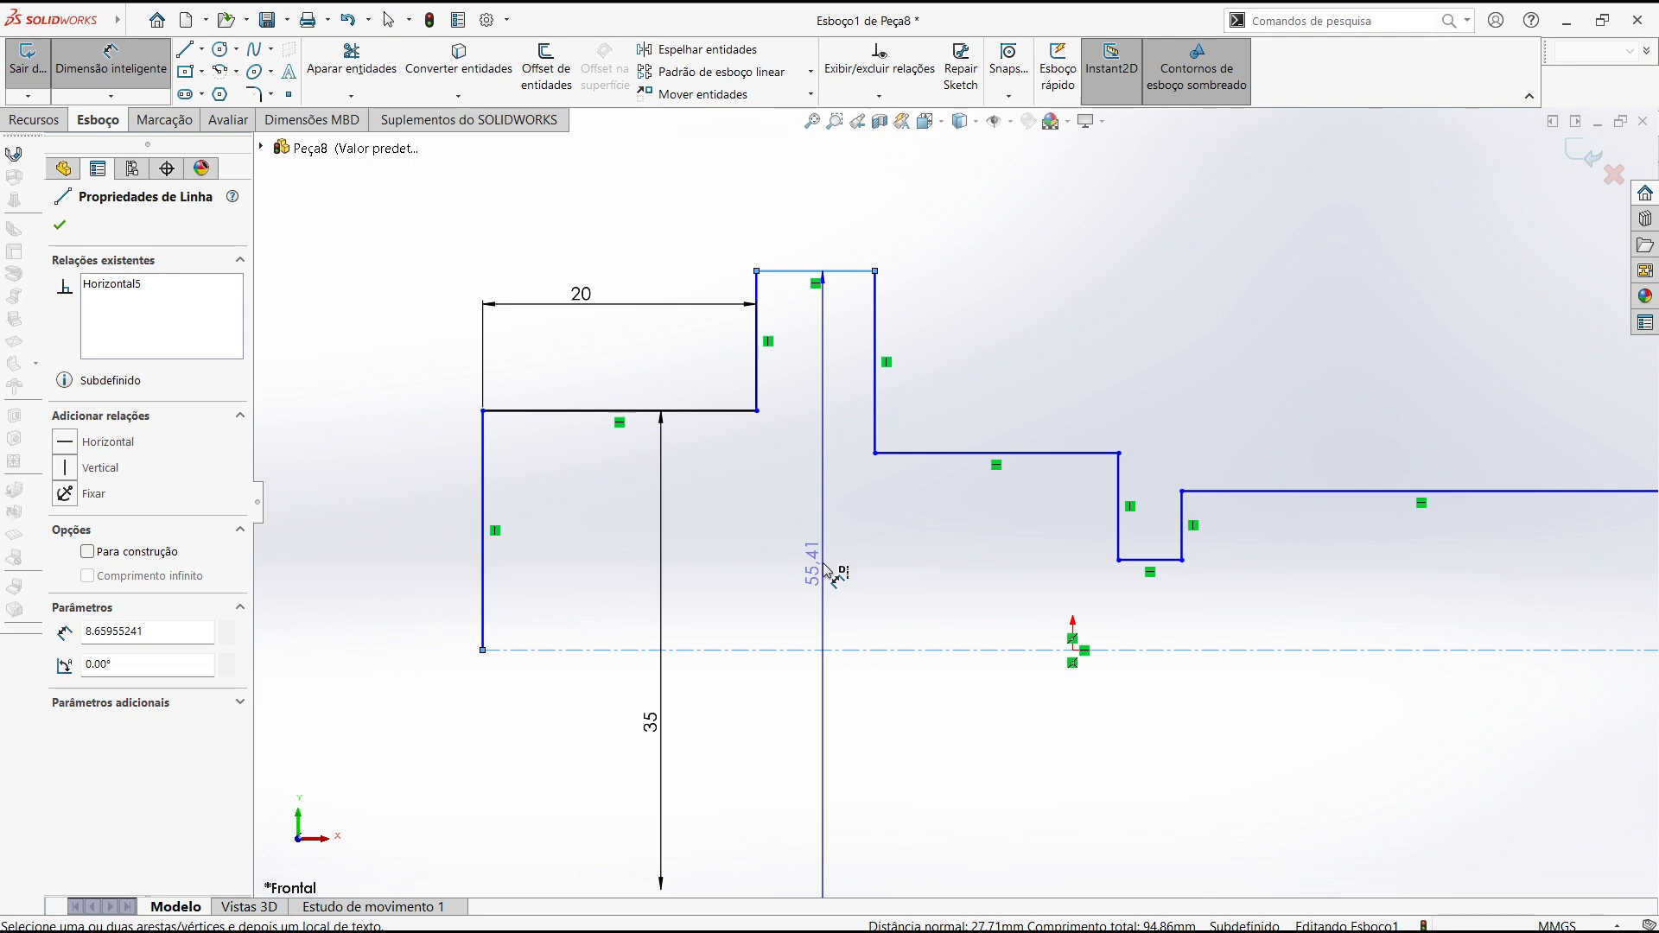
{"action": "left_click", "coordinate": [825, 568]}
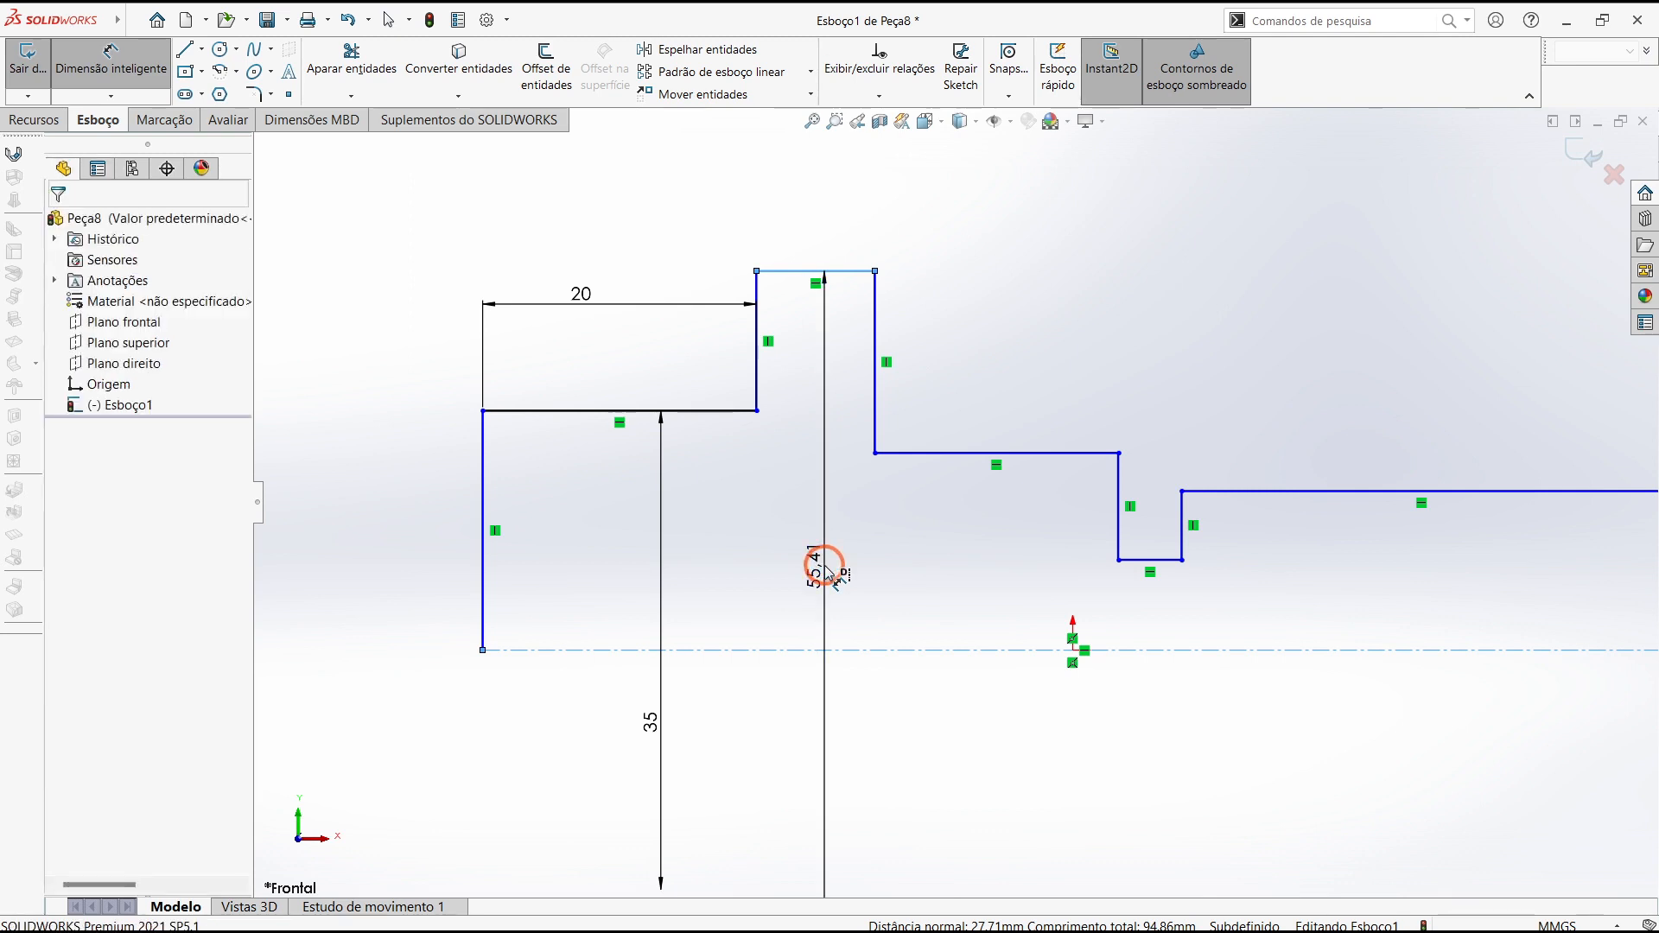
{"action": "type", "text": "48"}
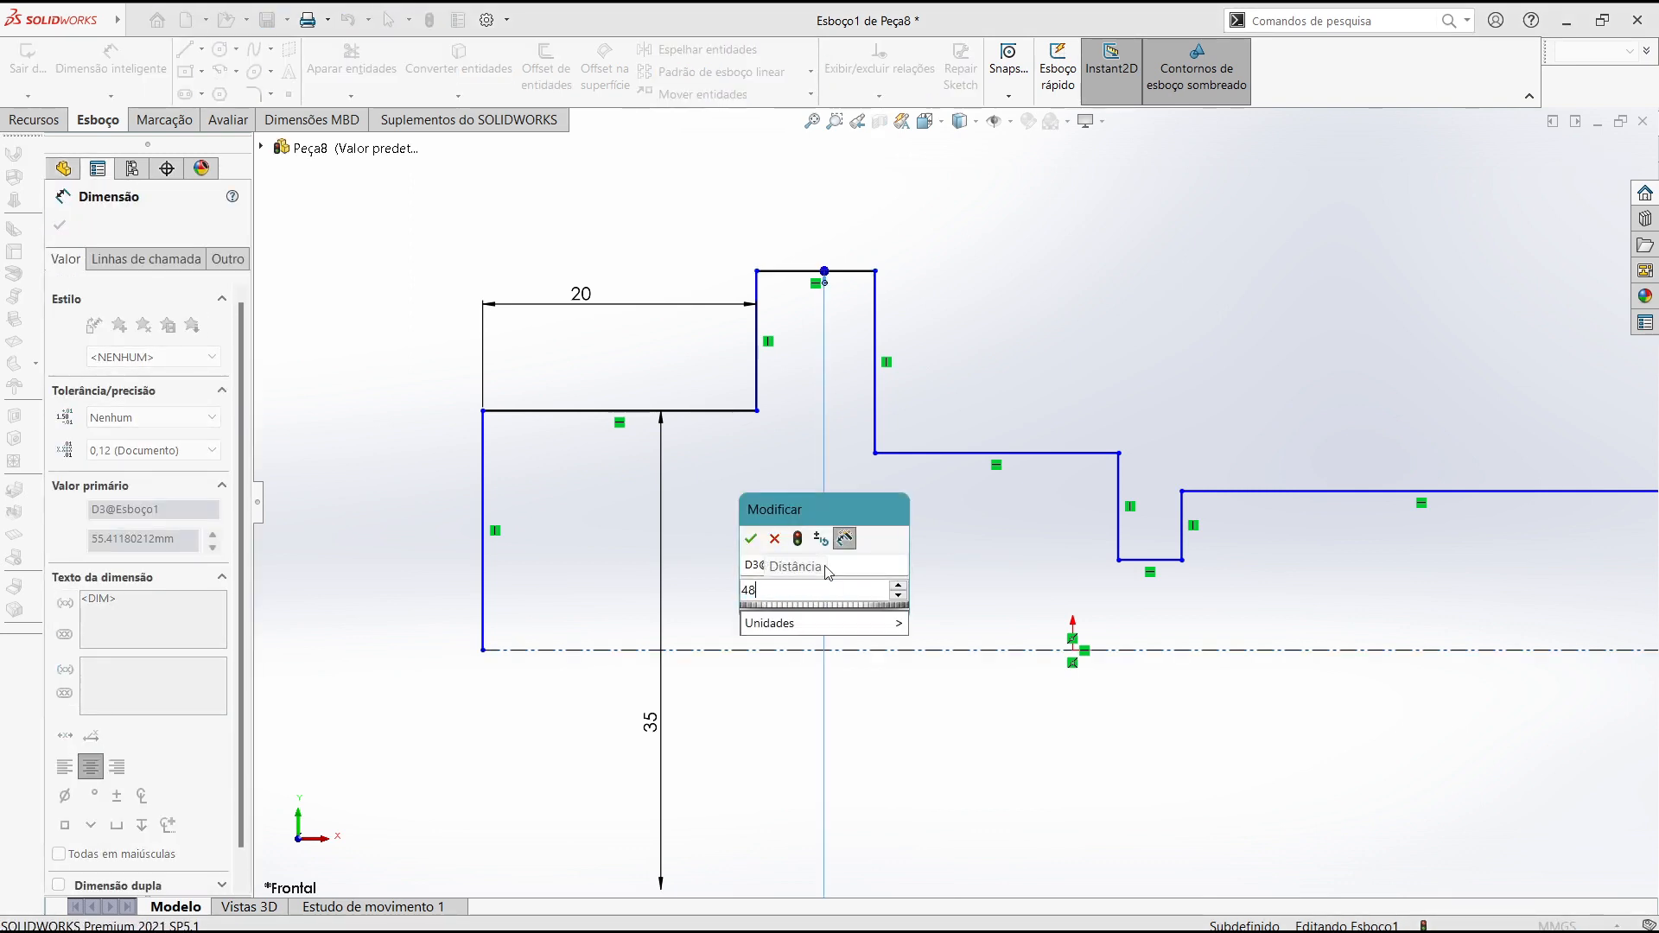
{"action": "key", "text": "Return"}
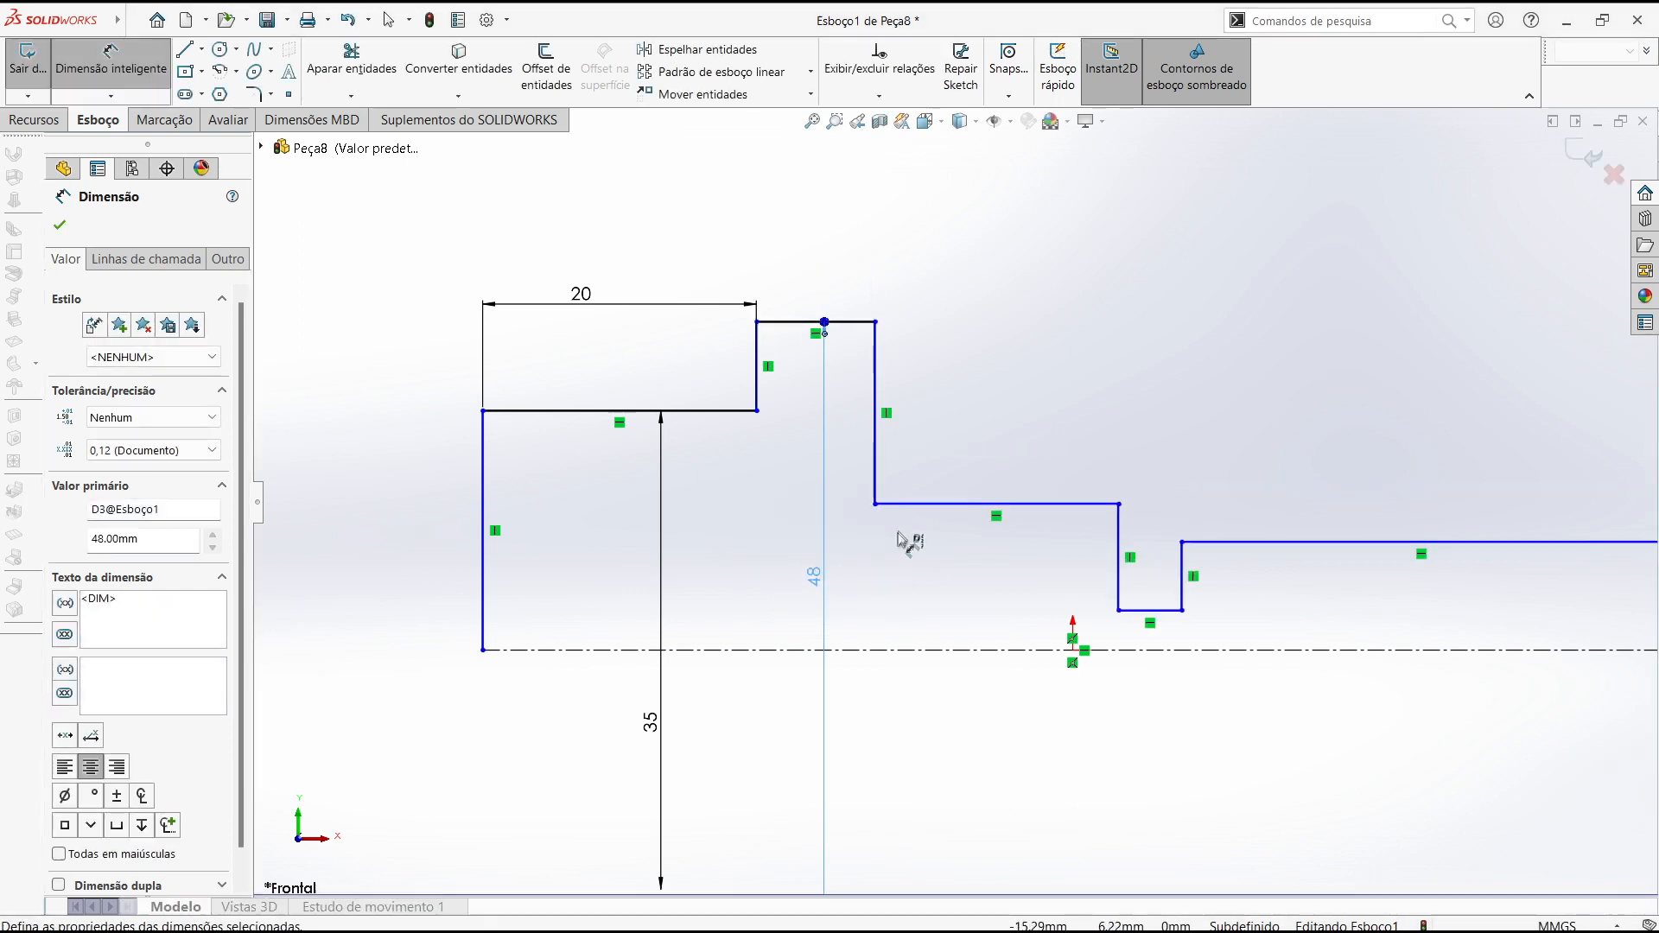
Add a diameter dimension from the shoulder's horizontal line across the centerline, set to 32 mm
{"action": "left_click", "coordinate": [1034, 504]}
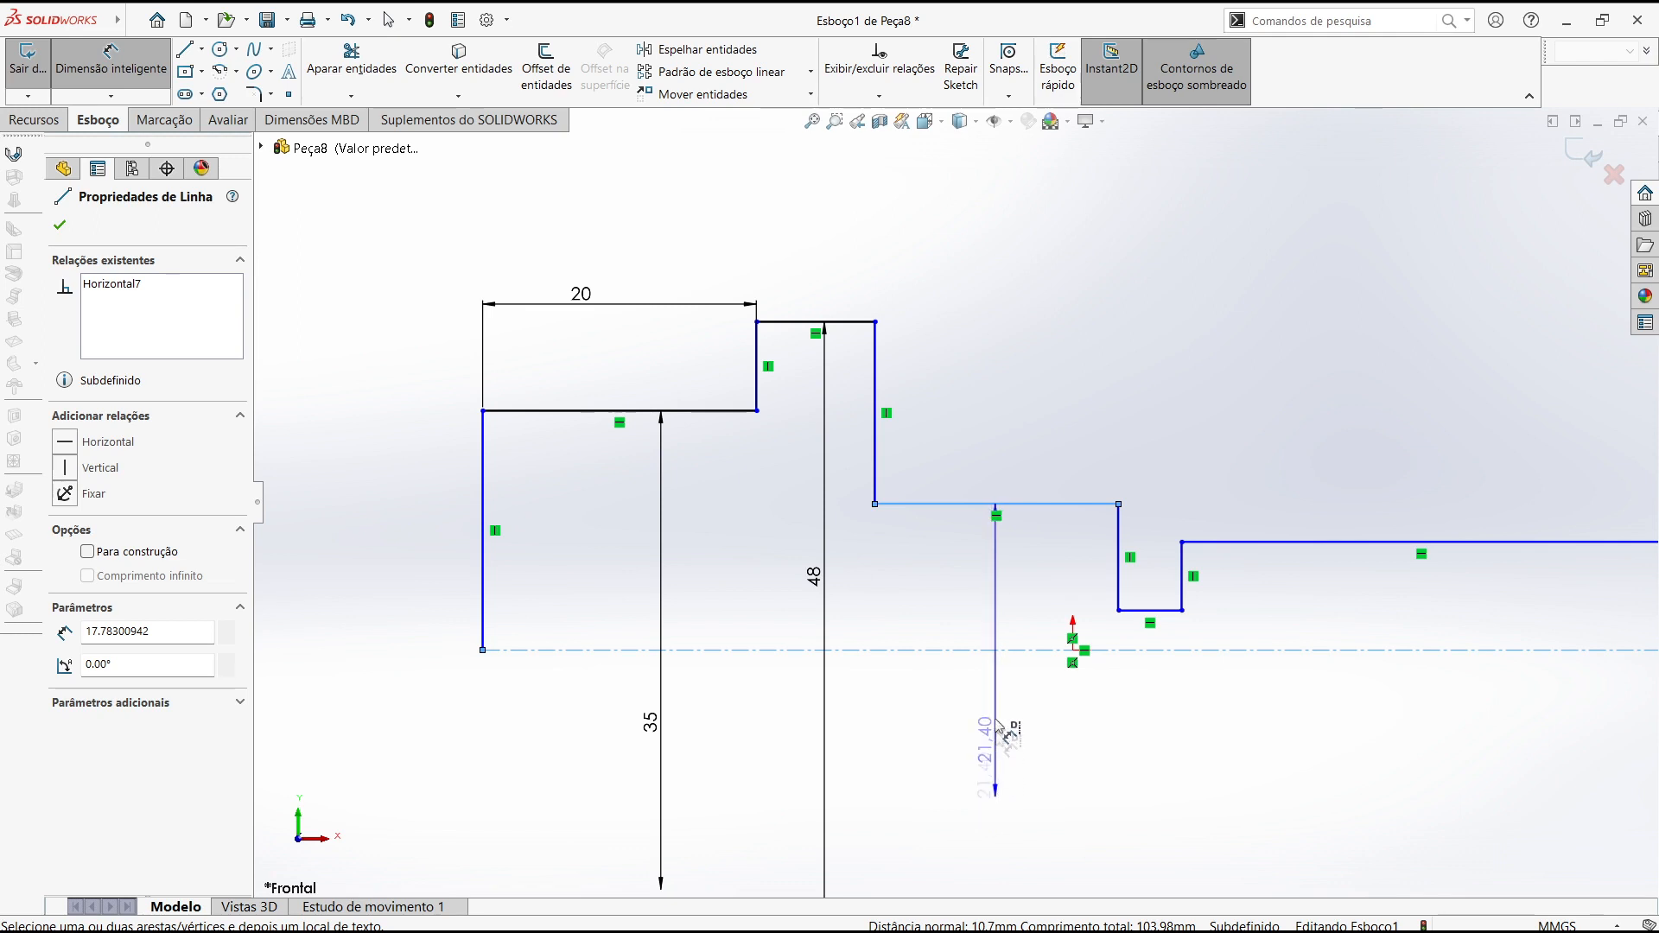
{"action": "left_click", "coordinate": [989, 602]}
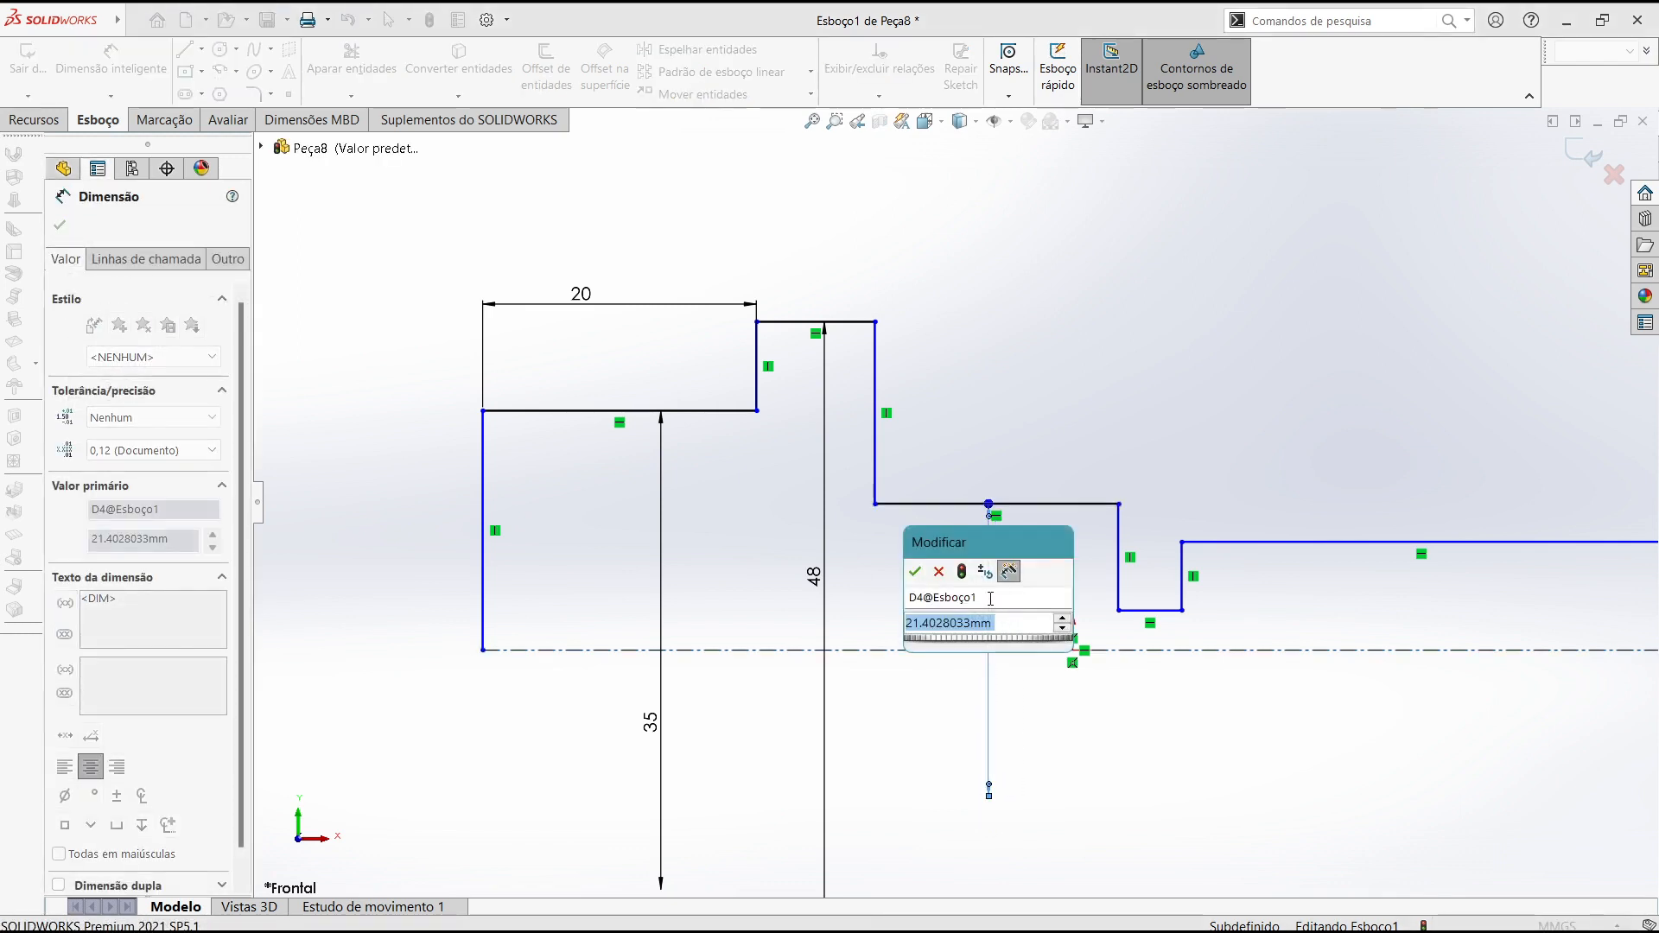
{"action": "type", "text": "32"}
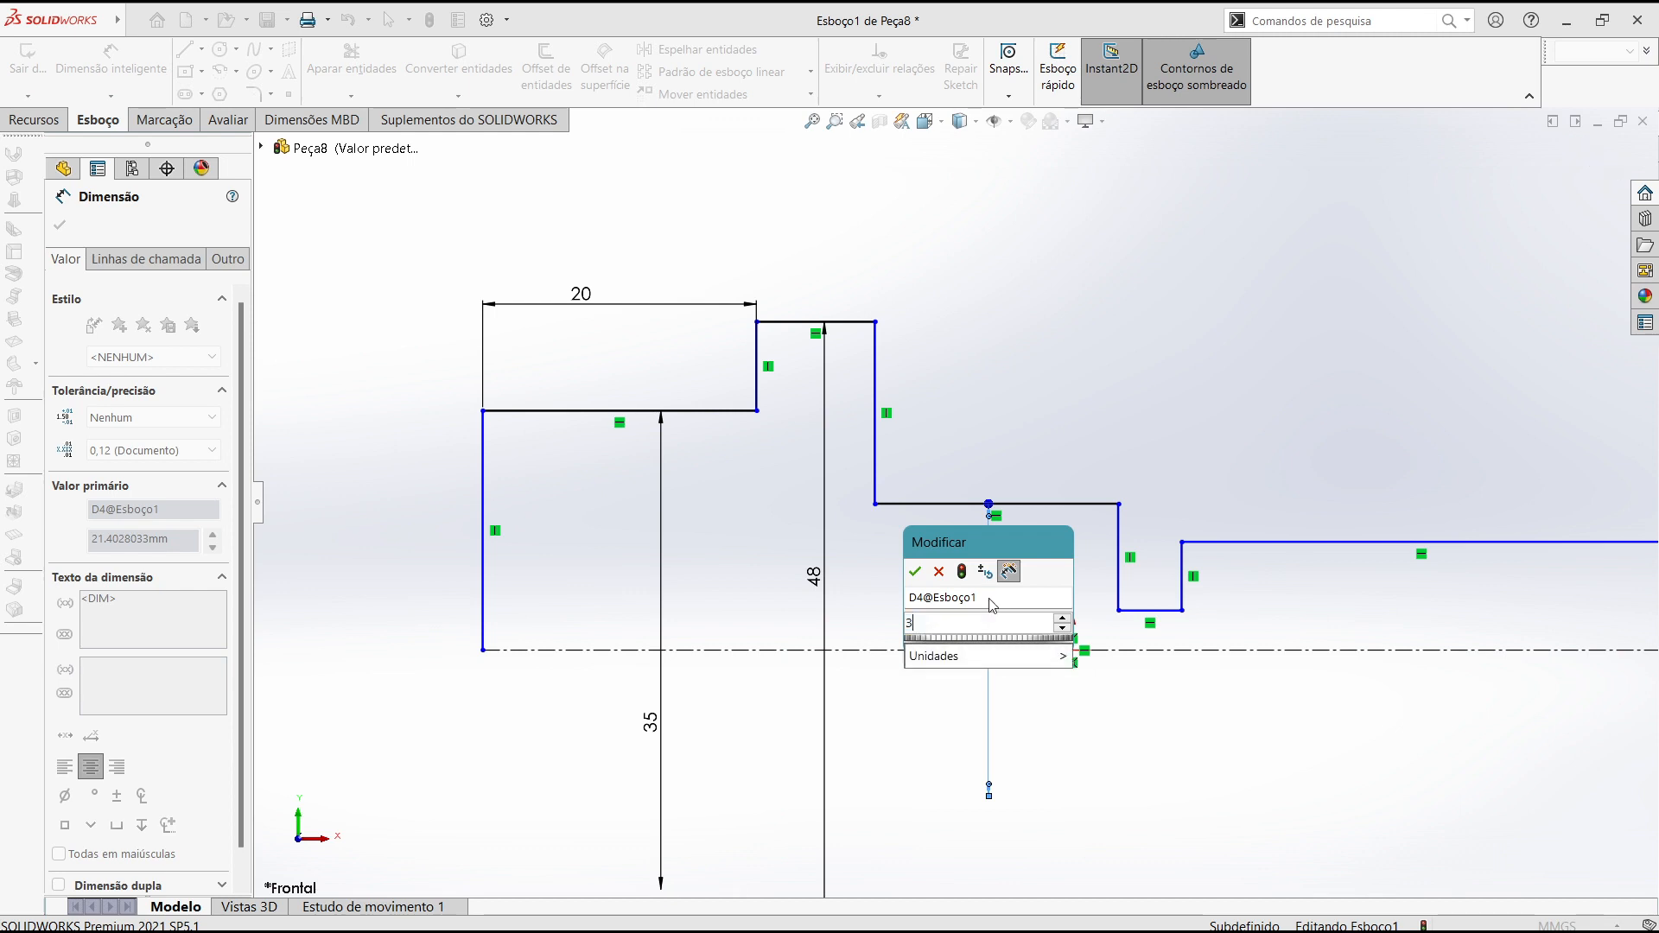
{"action": "key", "text": "Return"}
Add a diameter dimension from the relief groove's horizontal line across the centerline, set to 13.5 mm
{"action": "scroll", "coordinate": [1218, 659], "scroll_direction": "up", "scroll_amount": 2}
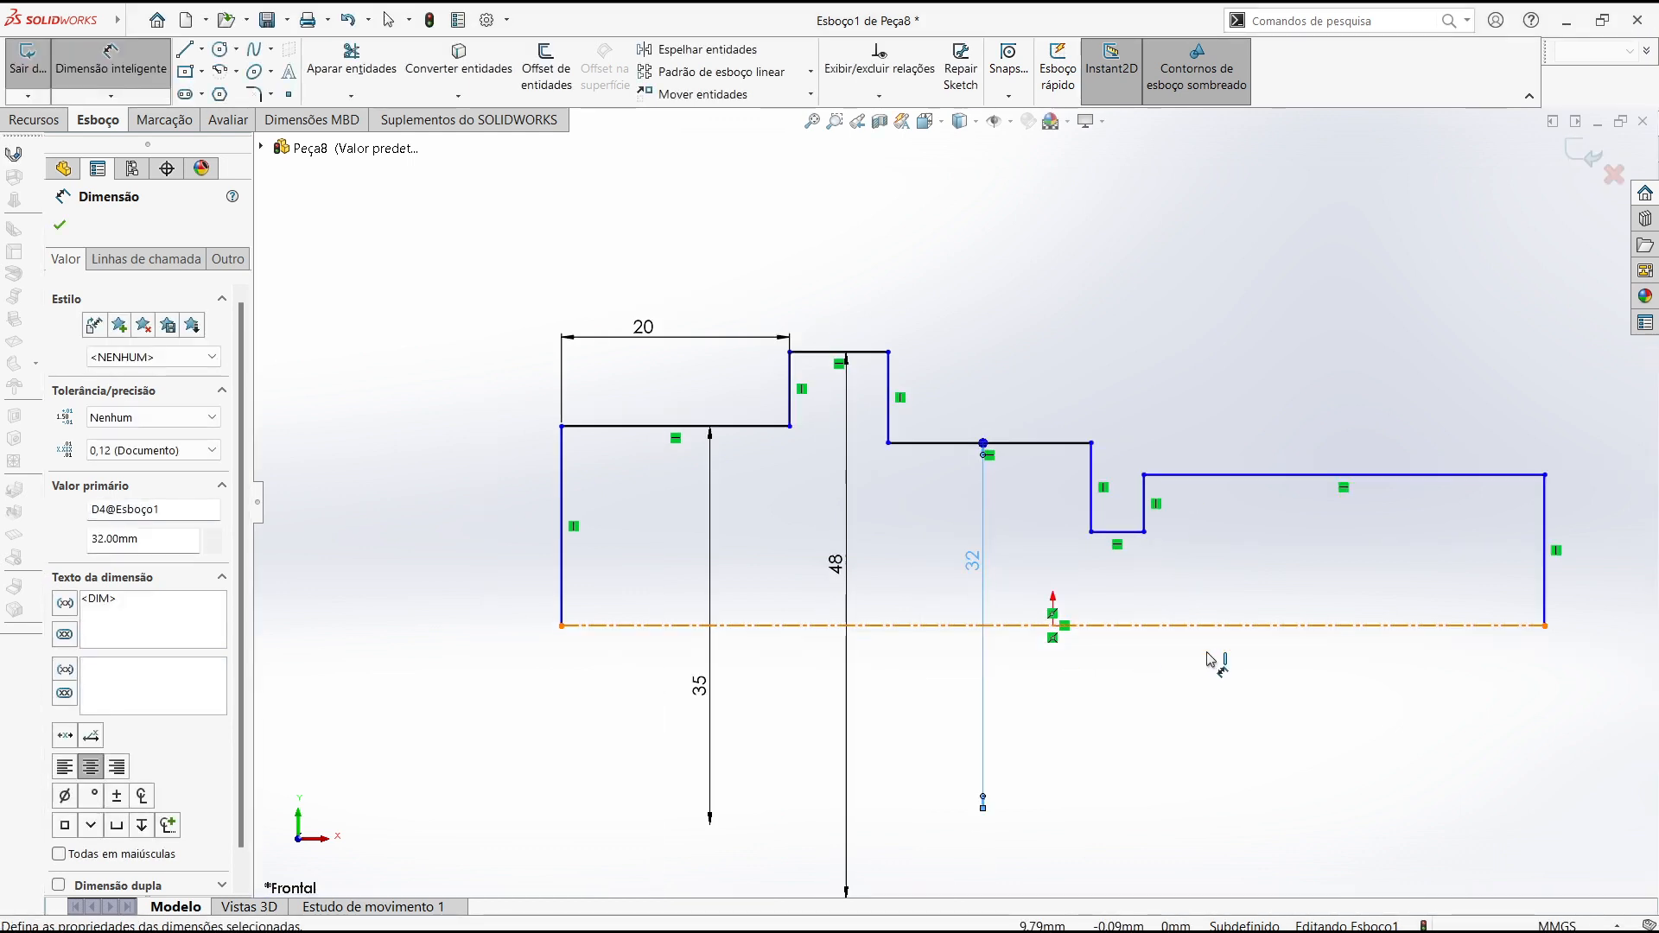
{"action": "scroll", "coordinate": [1150, 570], "scroll_direction": "down", "scroll_amount": 4}
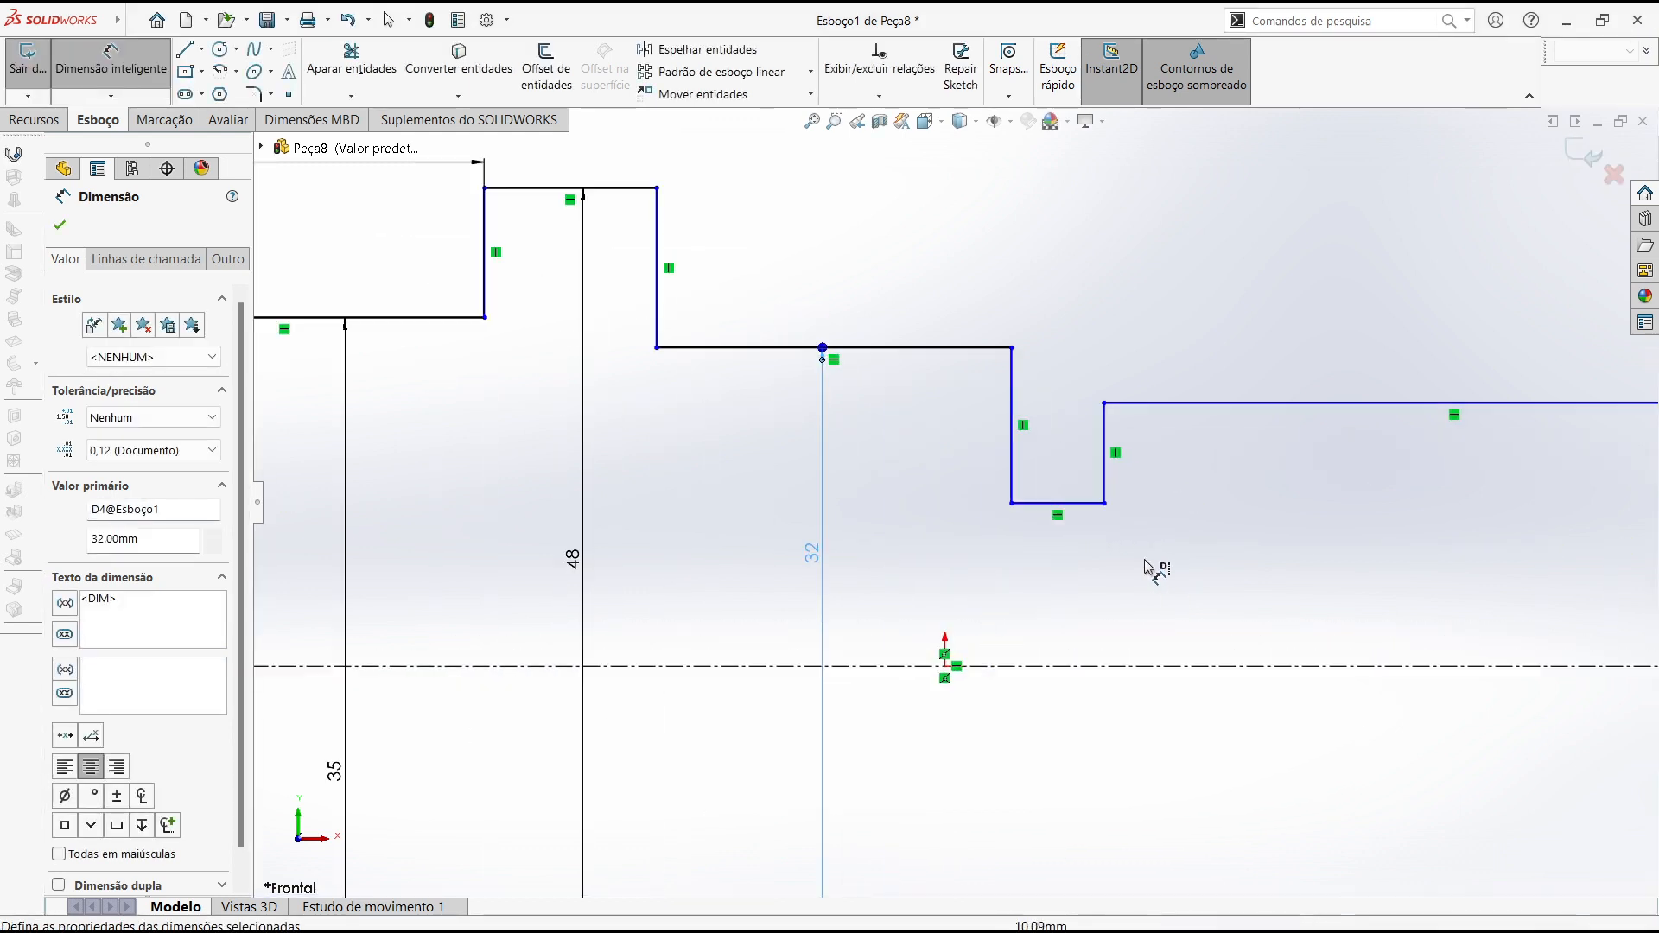
{"action": "left_click", "coordinate": [1068, 504]}
{"action": "left_click", "coordinate": [1078, 666]}
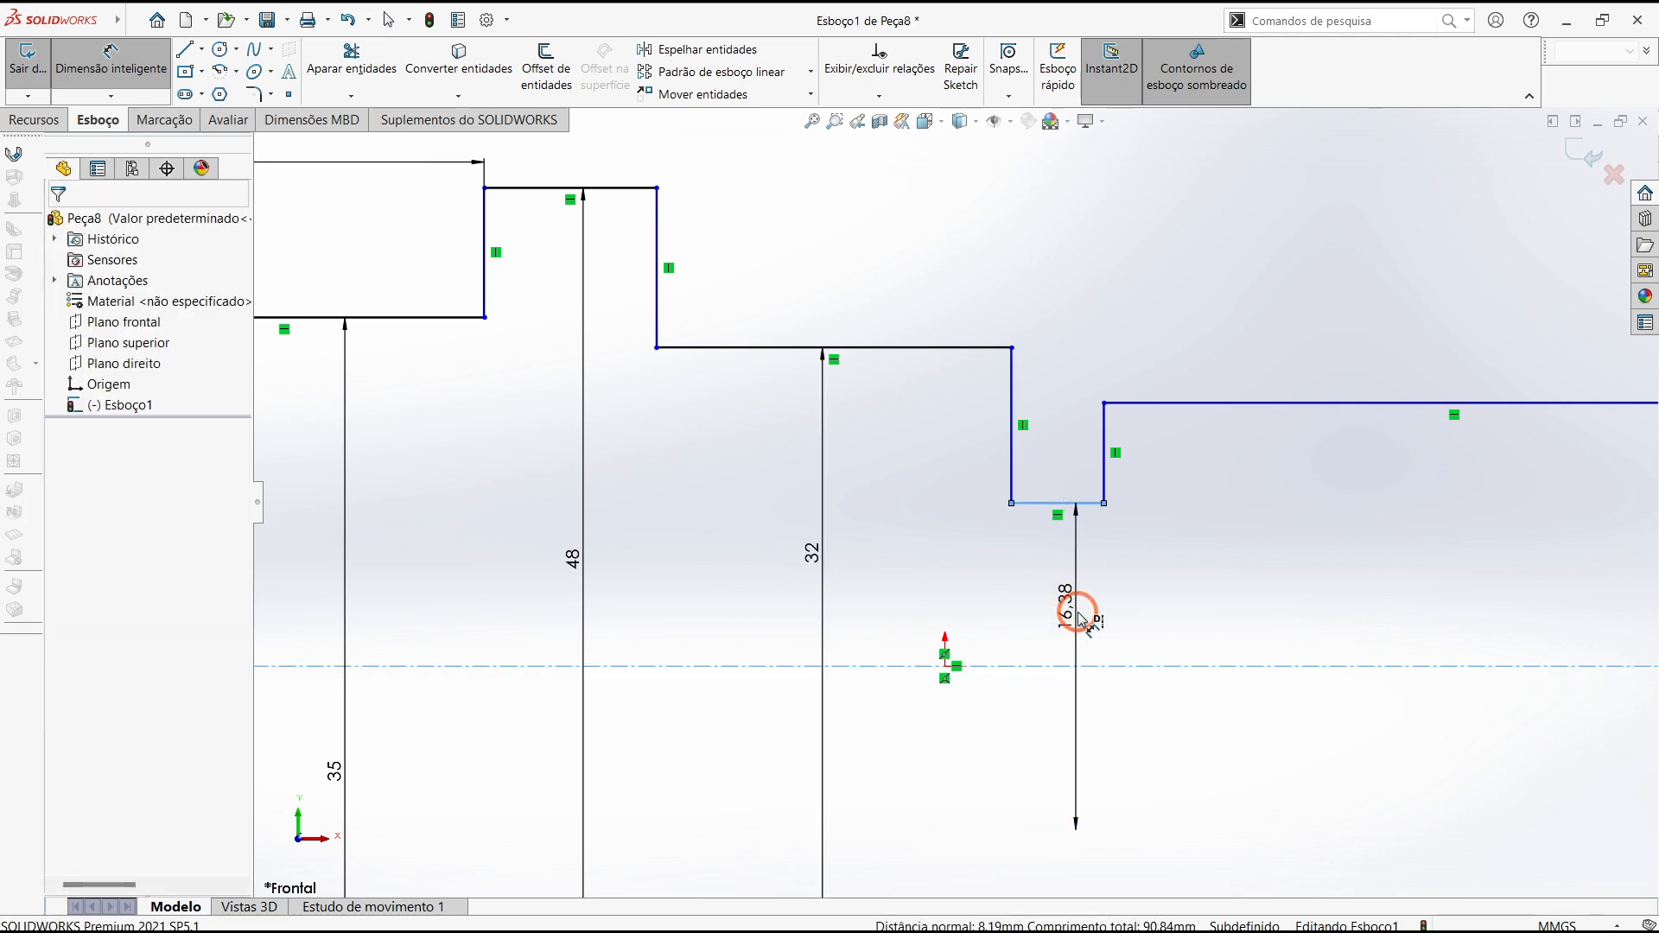
{"action": "left_click", "coordinate": [1078, 613]}
{"action": "type", "text": "13,5"}
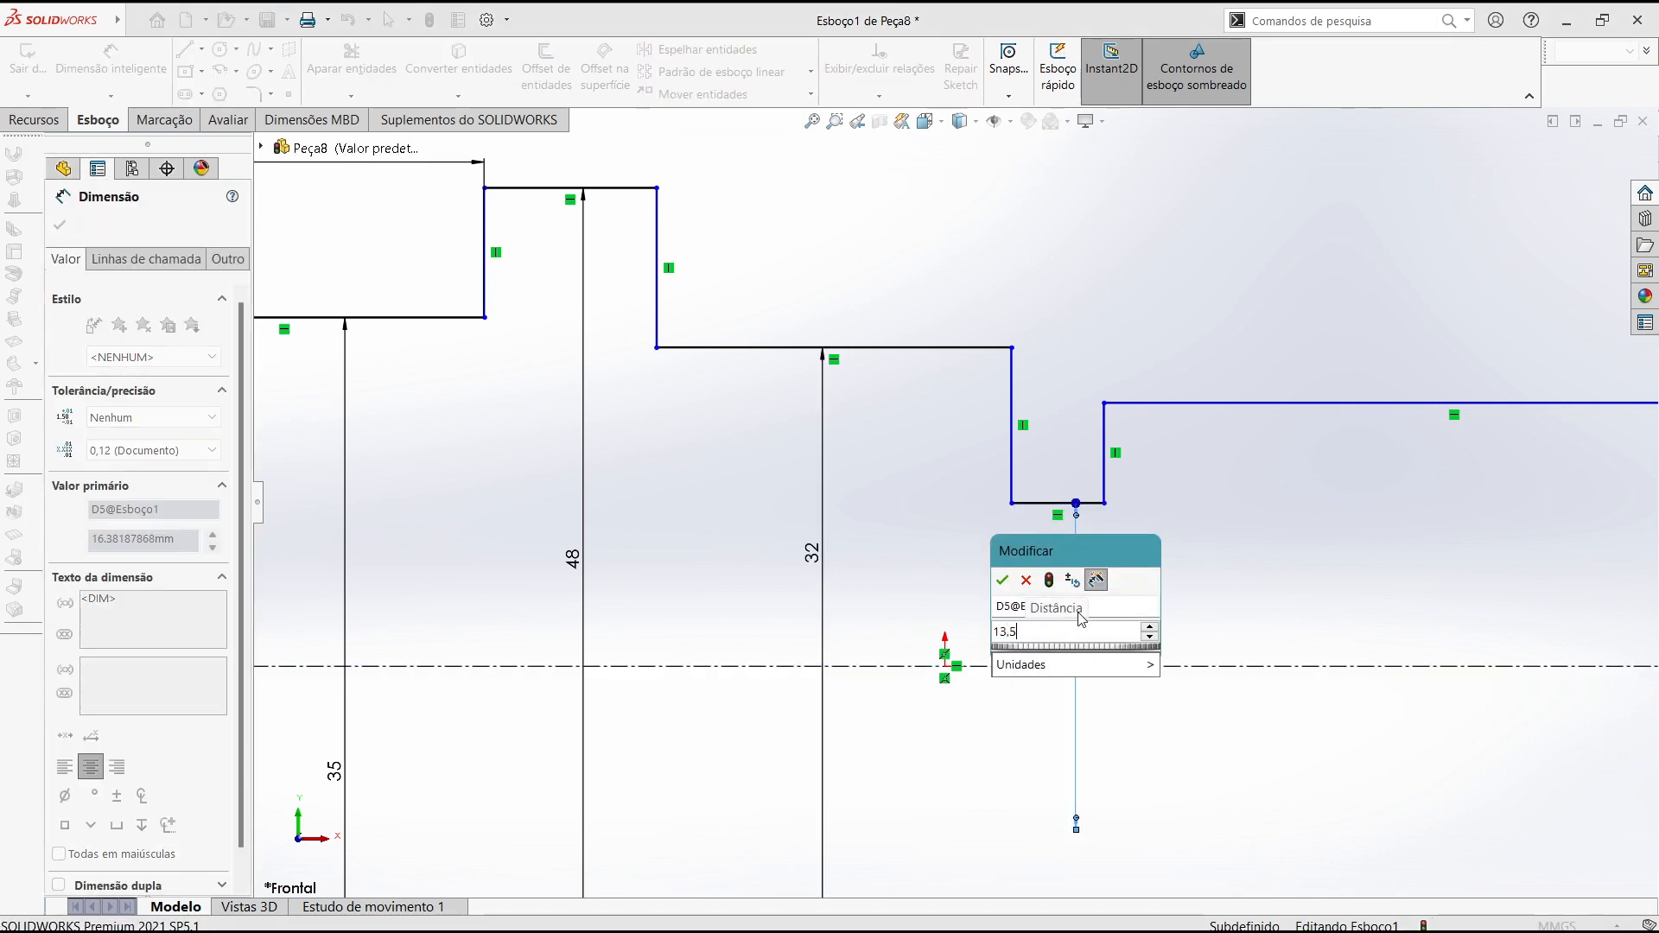
{"action": "key", "text": "Return"}
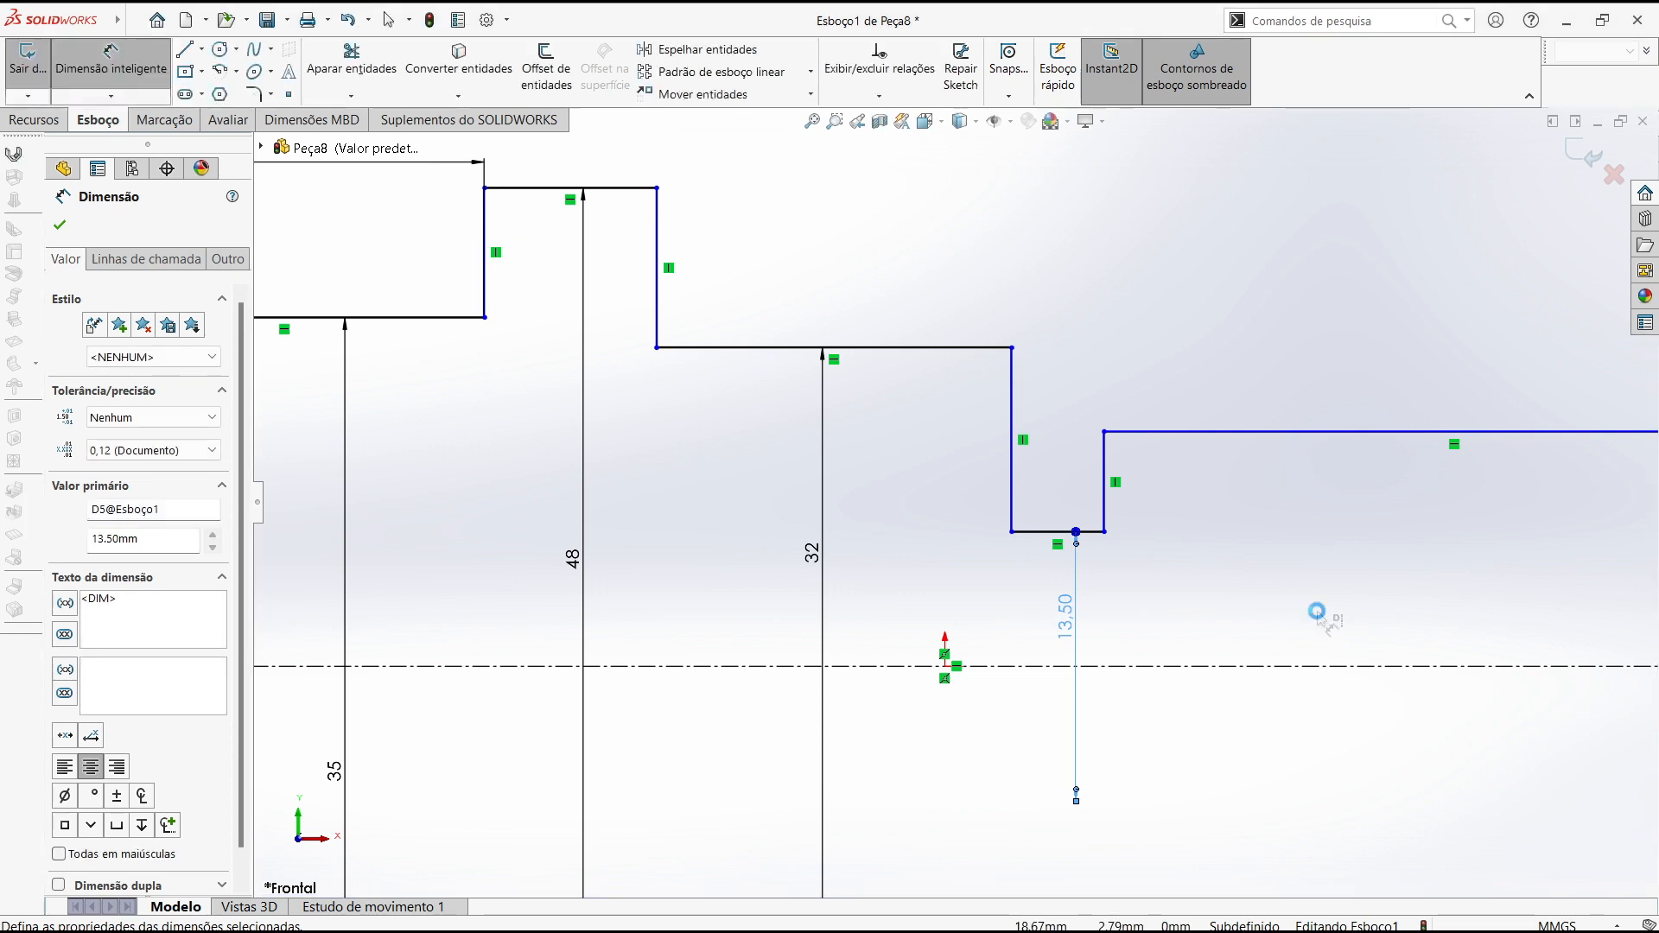
Add a diameter dimension from the threaded end's horizontal line across the centerline, set to 16 mm
{"action": "key", "text": "f"}
{"action": "scroll", "coordinate": [1318, 617], "scroll_direction": "down", "scroll_amount": 2}
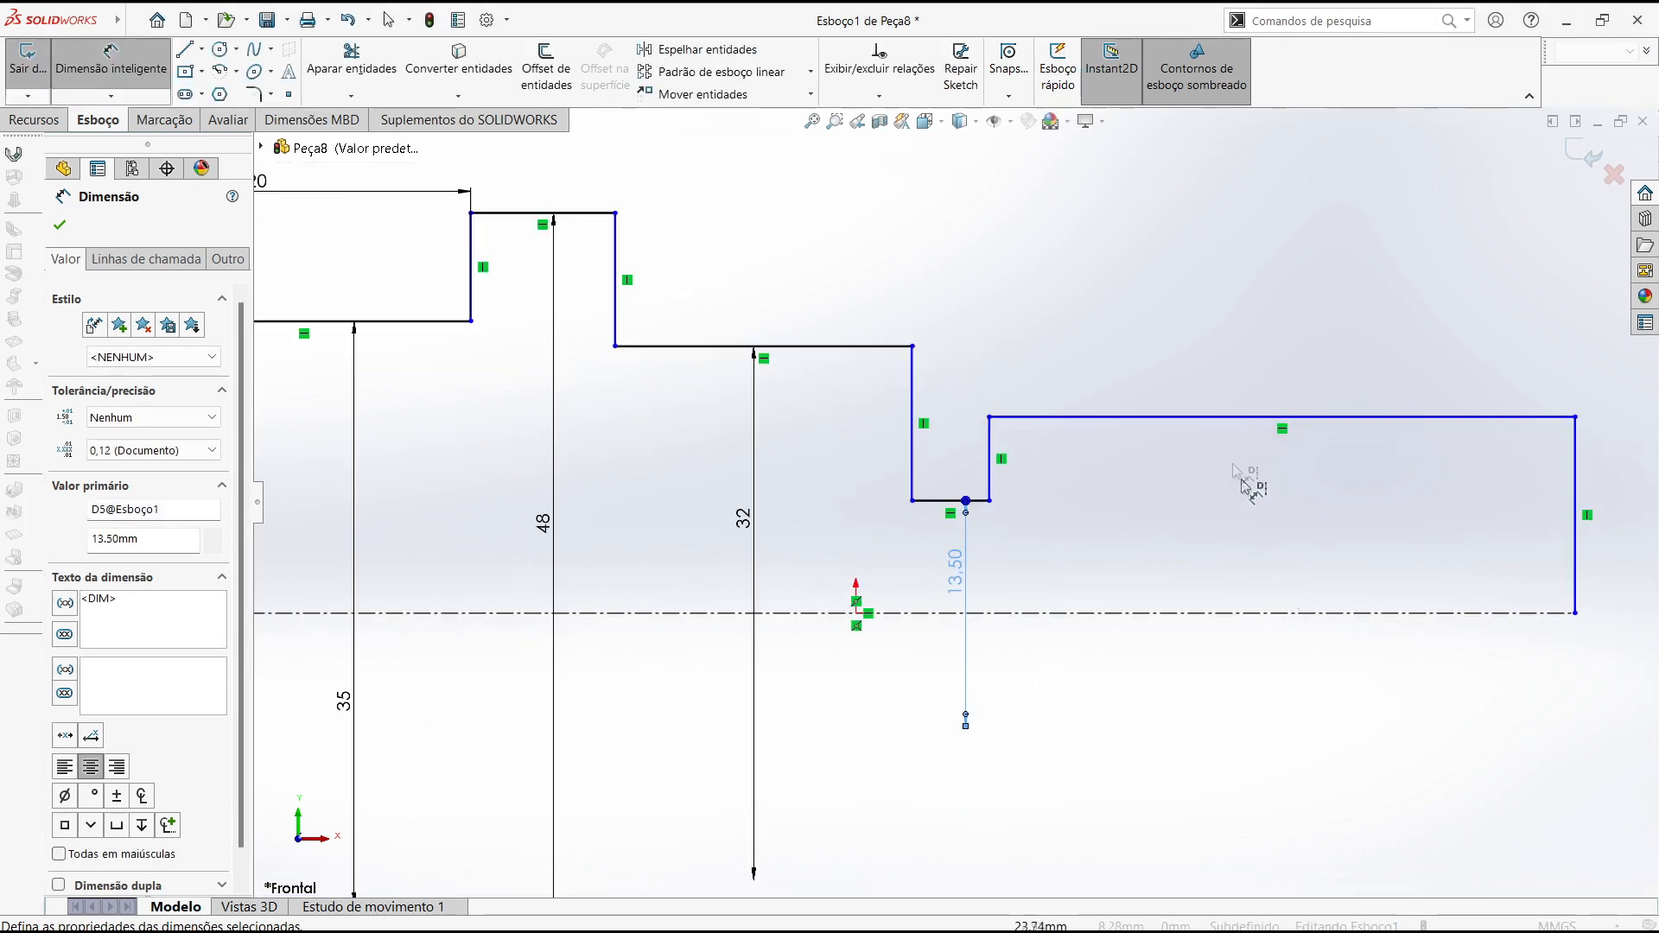
{"action": "left_click", "coordinate": [1220, 418]}
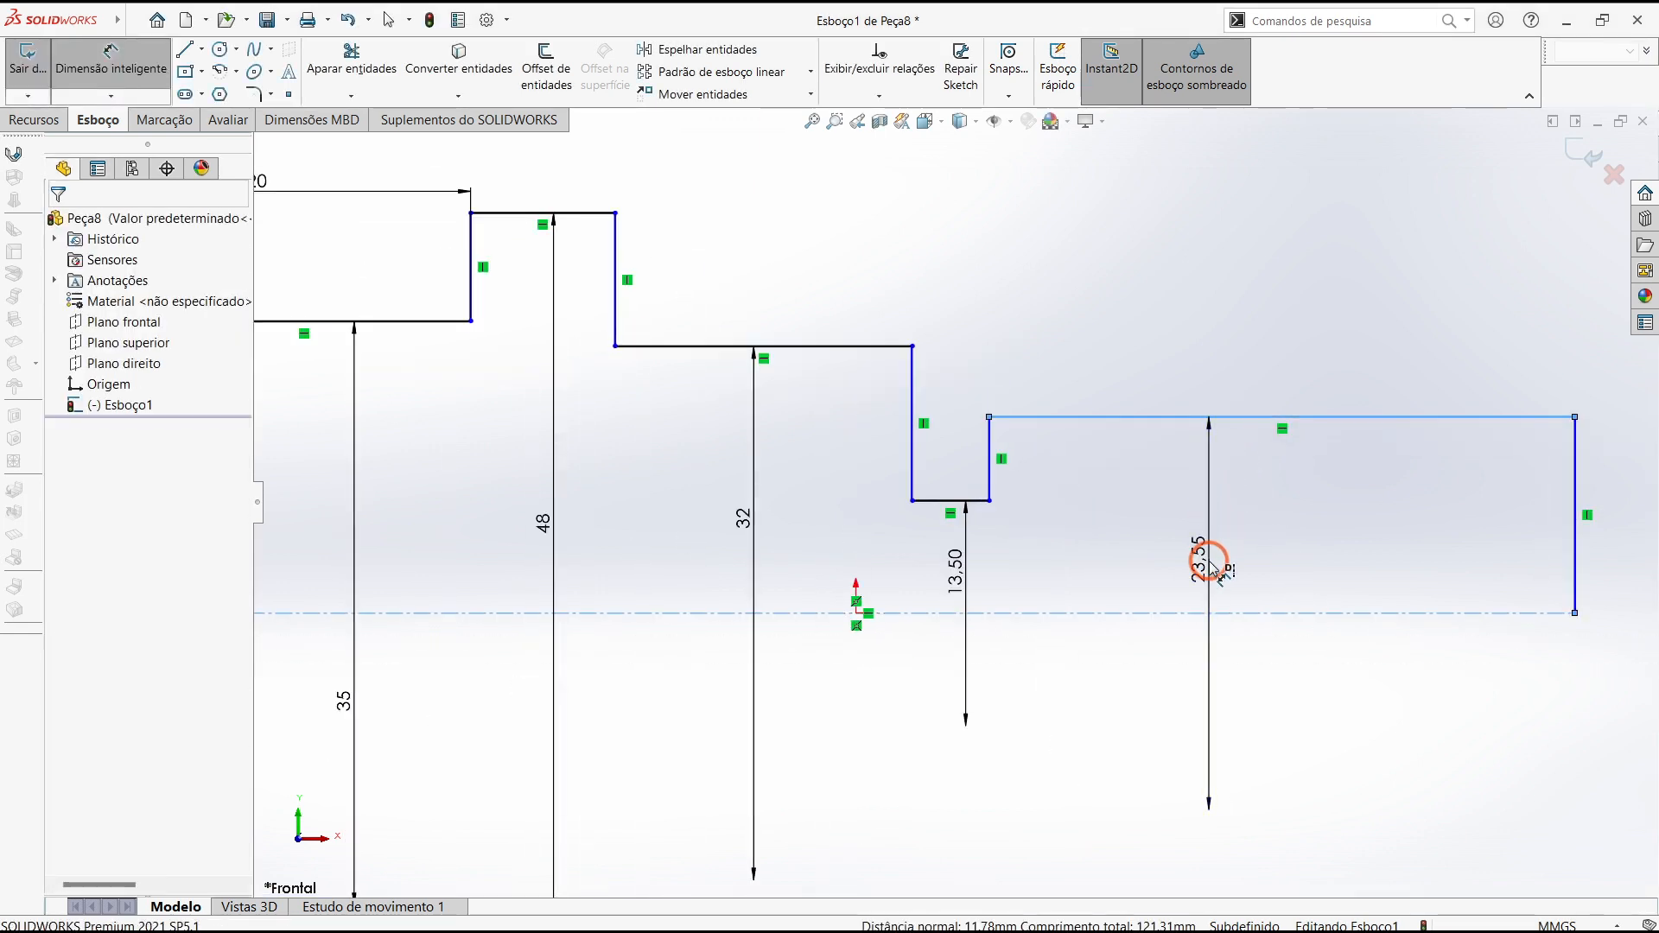
{"action": "left_click", "coordinate": [1214, 570]}
{"action": "type", "text": "16"}
{"action": "key", "text": "Return"}
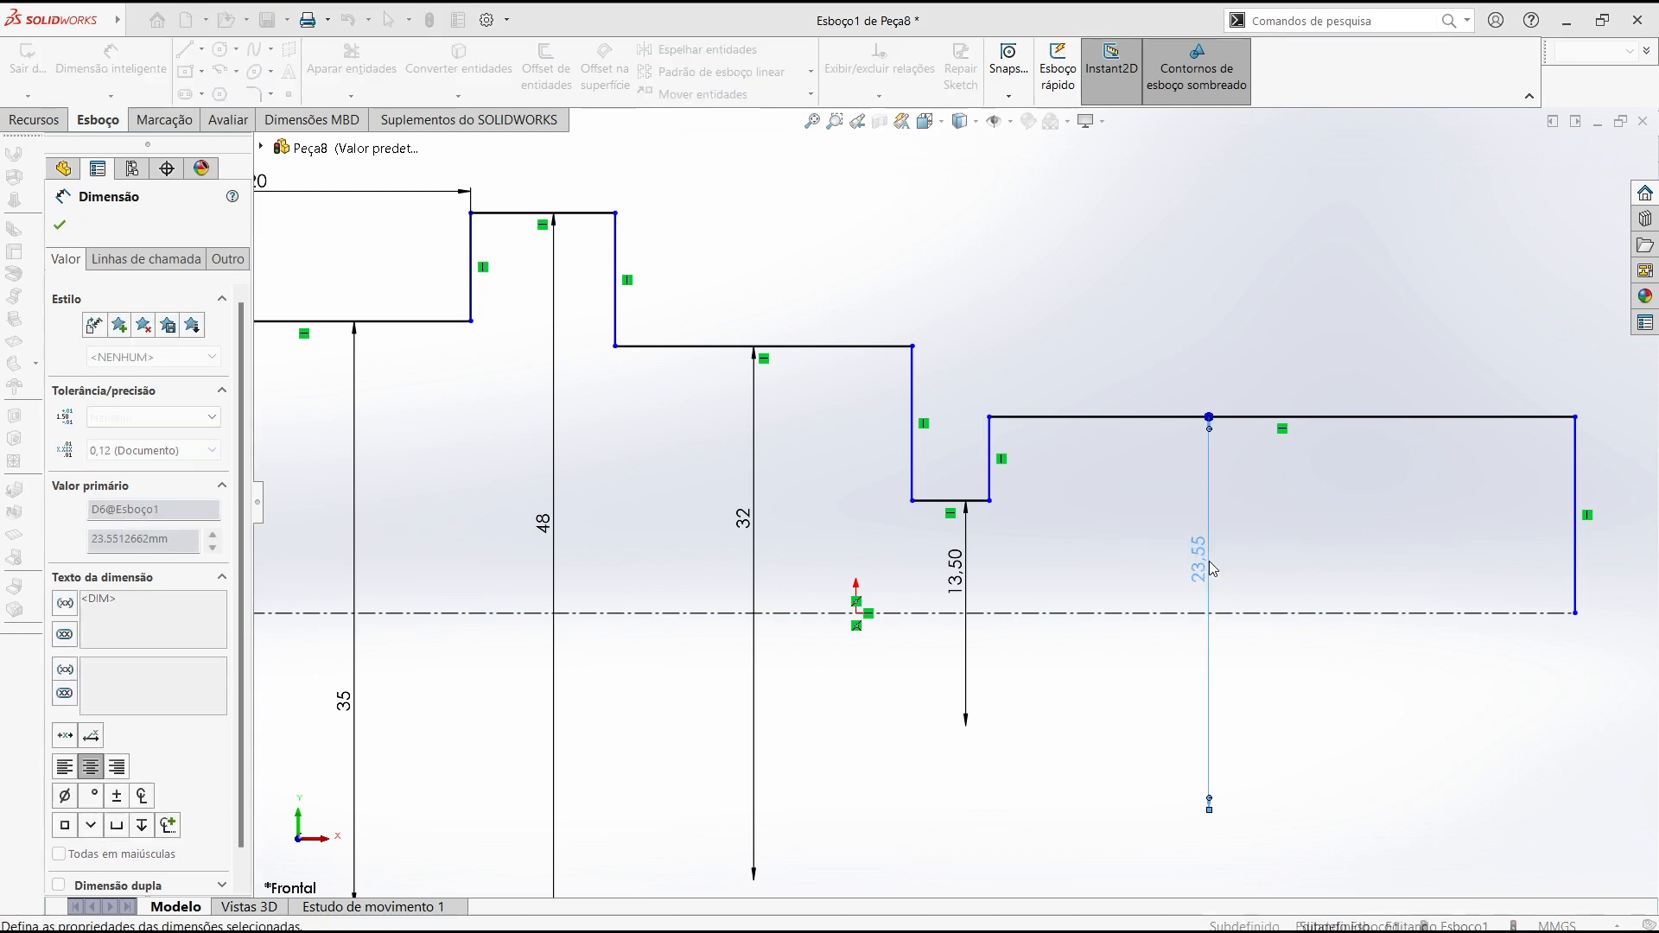
Dimension the width of the flange's outer horizontal line and set it to 5 mm
{"action": "key", "text": "f"}
{"action": "scroll", "coordinate": [1209, 519], "scroll_direction": "up", "scroll_amount": 2}
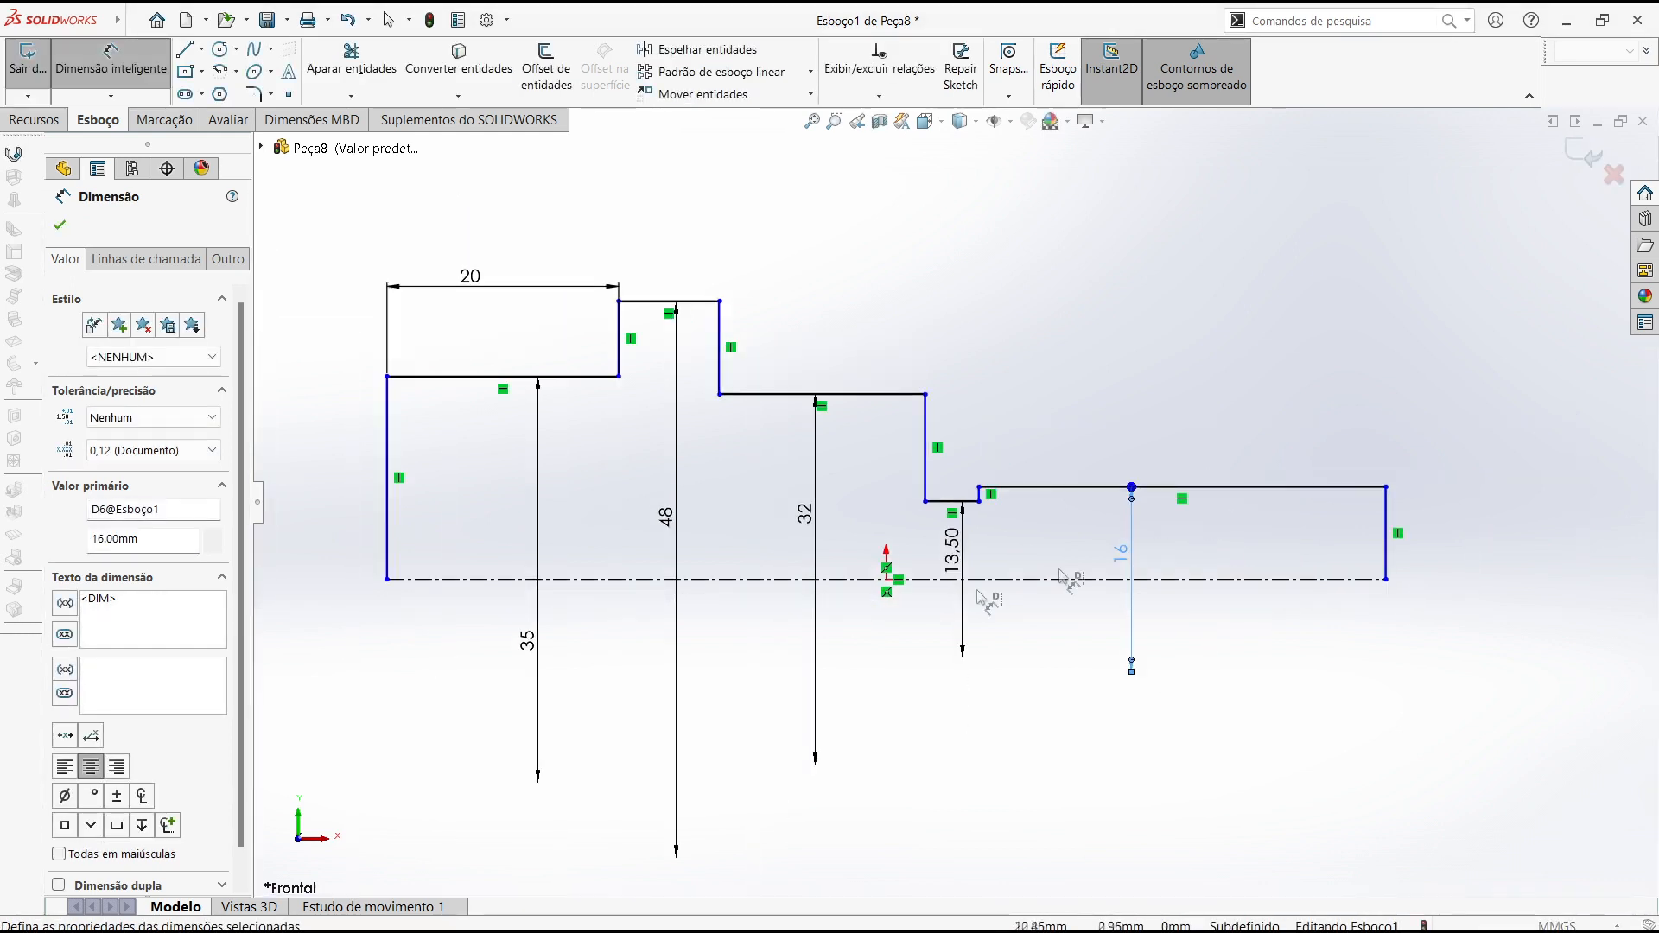
{"action": "scroll", "coordinate": [665, 525], "scroll_direction": "down", "scroll_amount": 2}
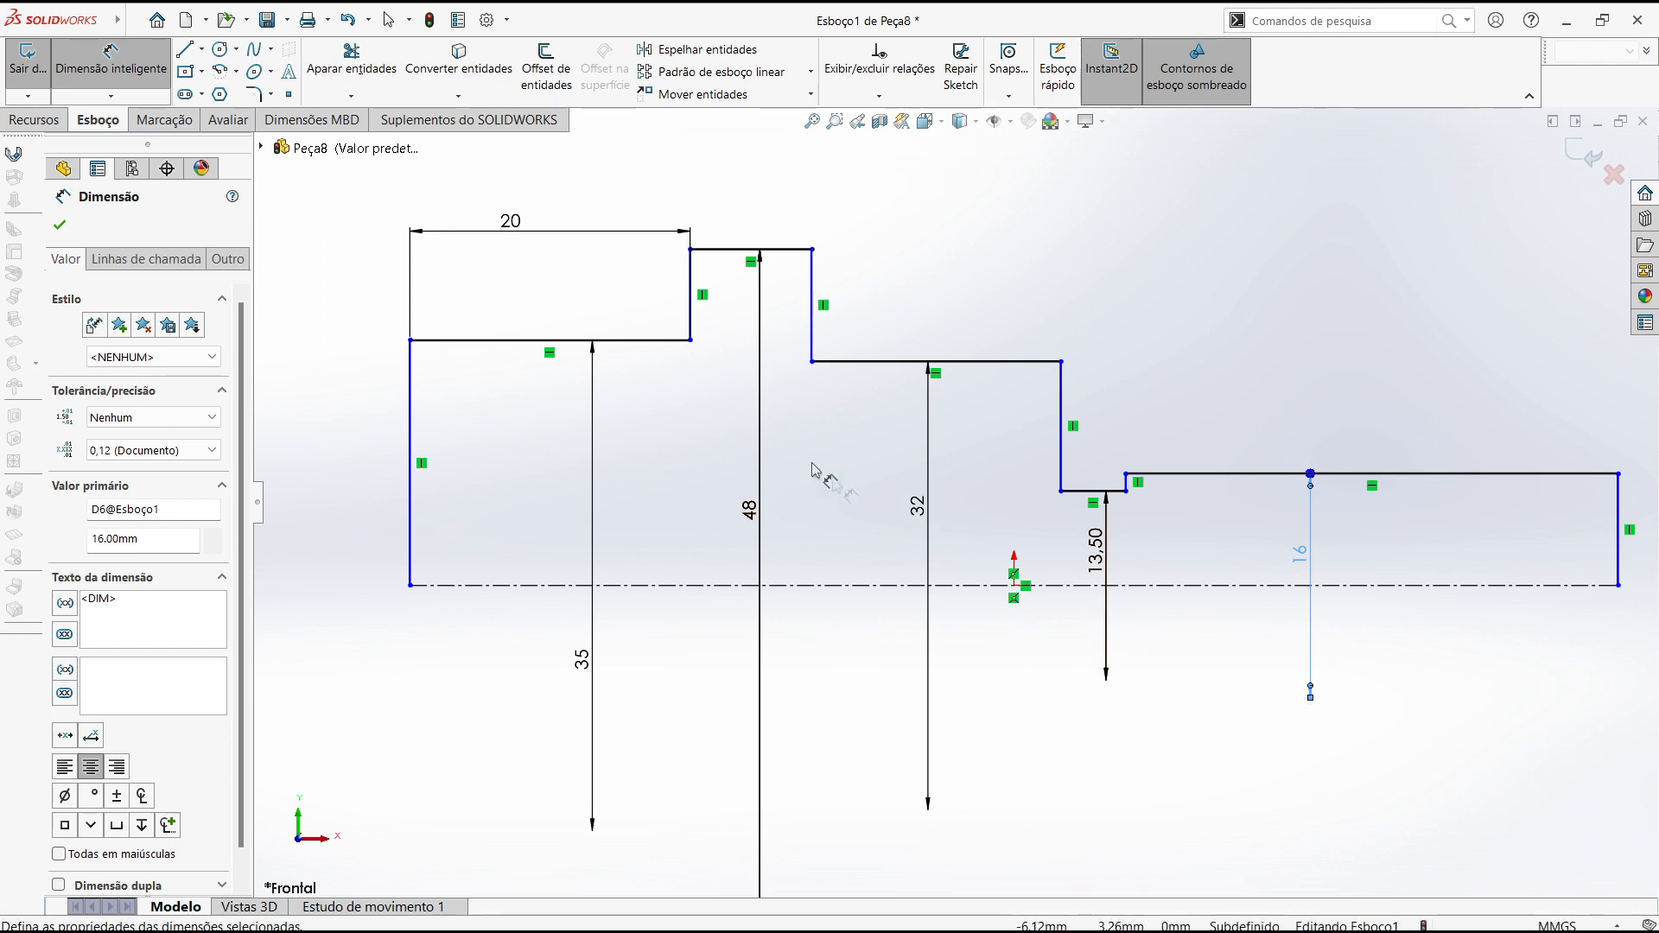
{"action": "scroll", "coordinate": [730, 398], "scroll_direction": "up", "scroll_amount": 1}
{"action": "scroll", "coordinate": [731, 324], "scroll_direction": "down", "scroll_amount": 1}
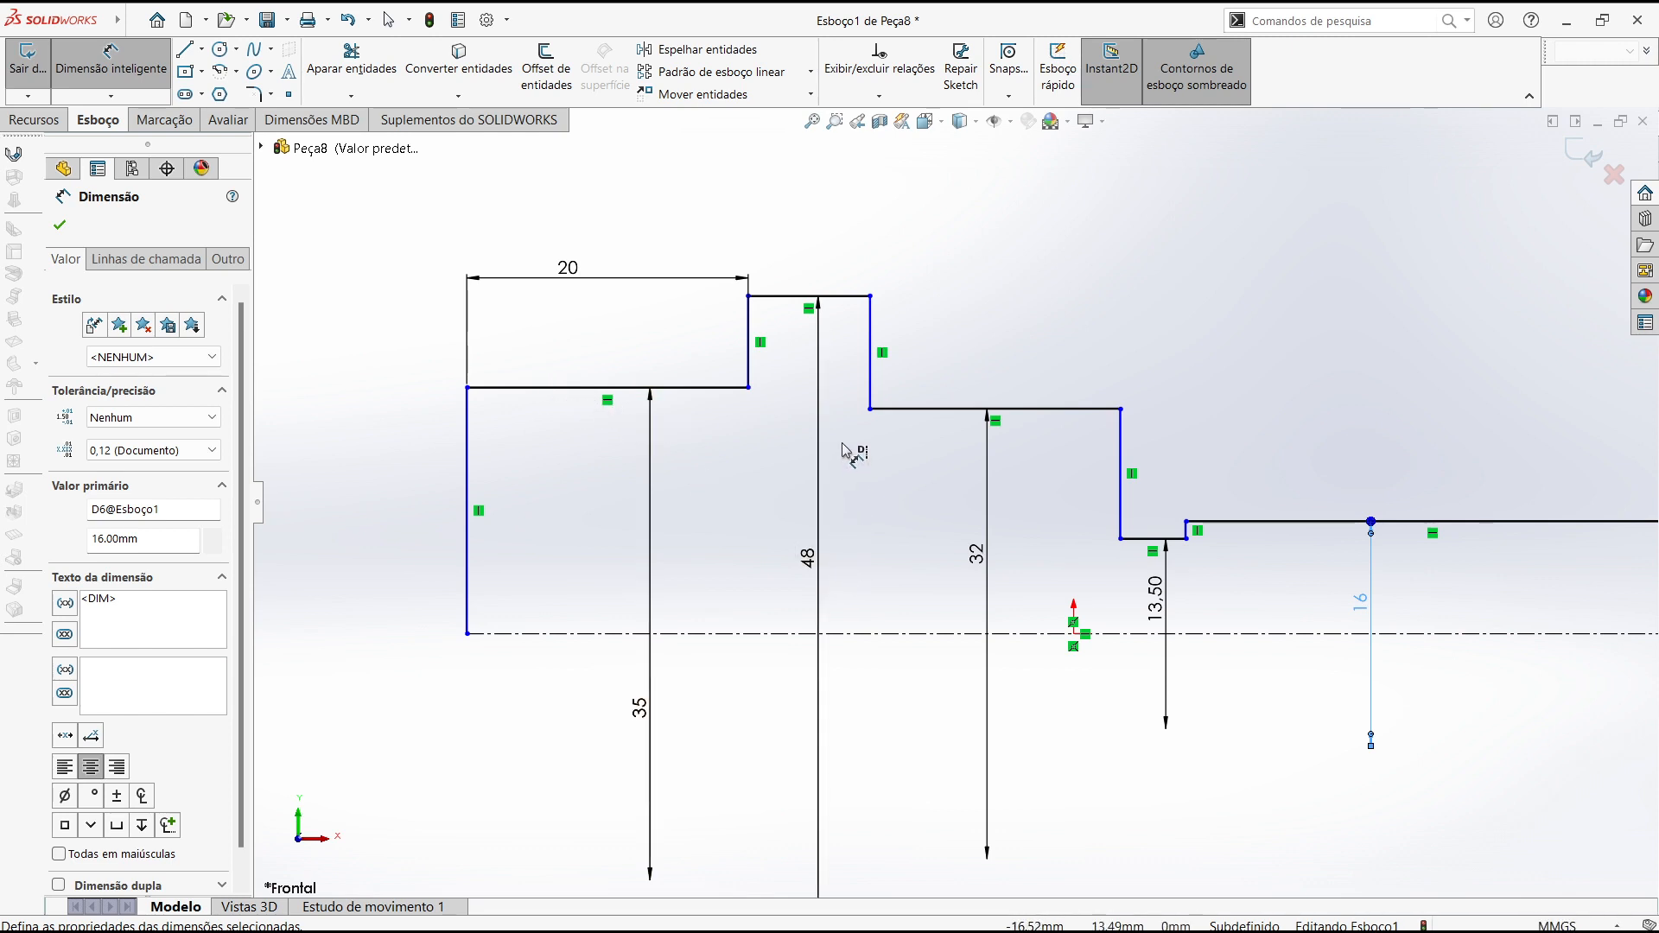
{"action": "left_click", "coordinate": [848, 297]}
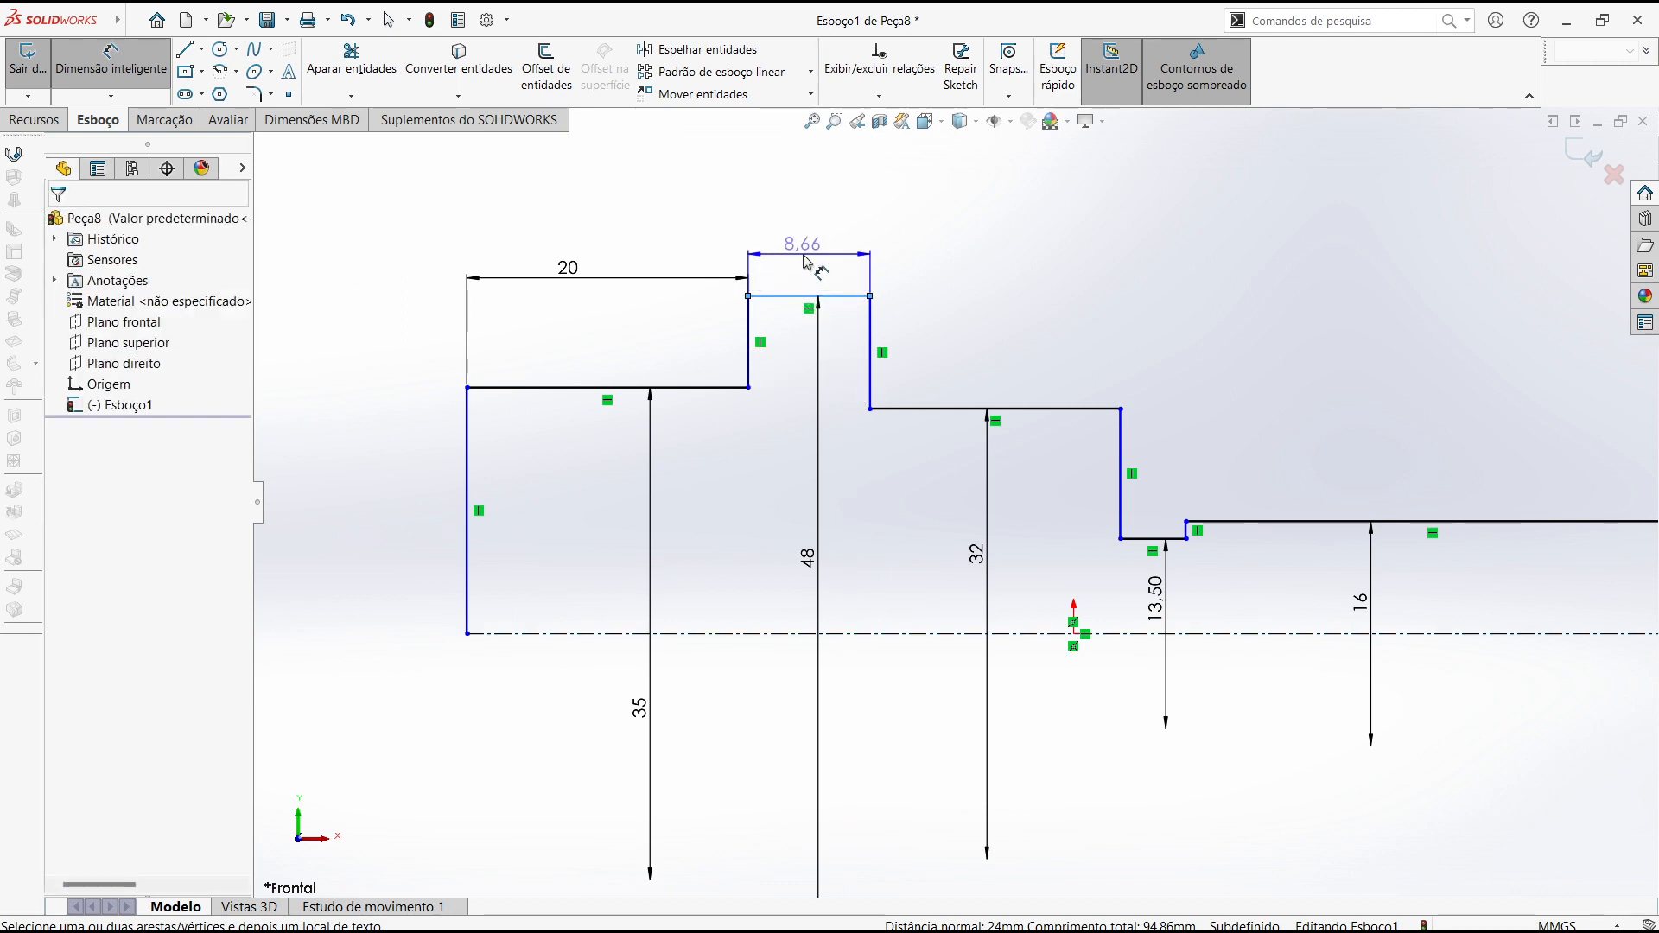
{"action": "left_click", "coordinate": [851, 261]}
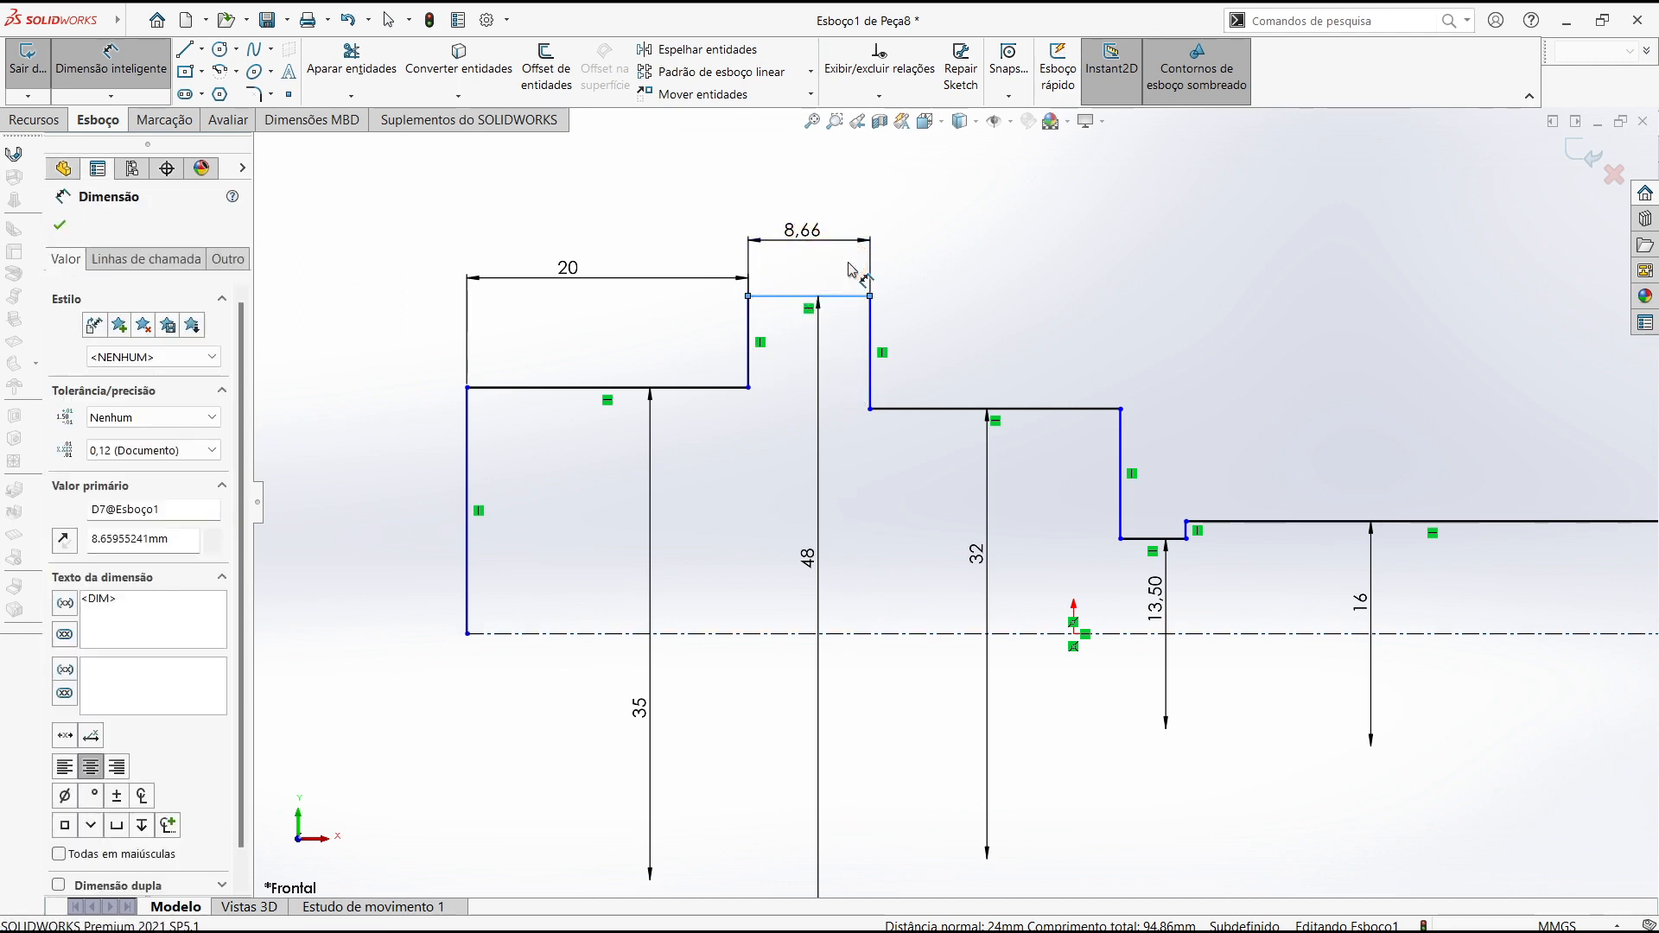
{"action": "type", "text": "5"}
{"action": "key", "text": "Return"}
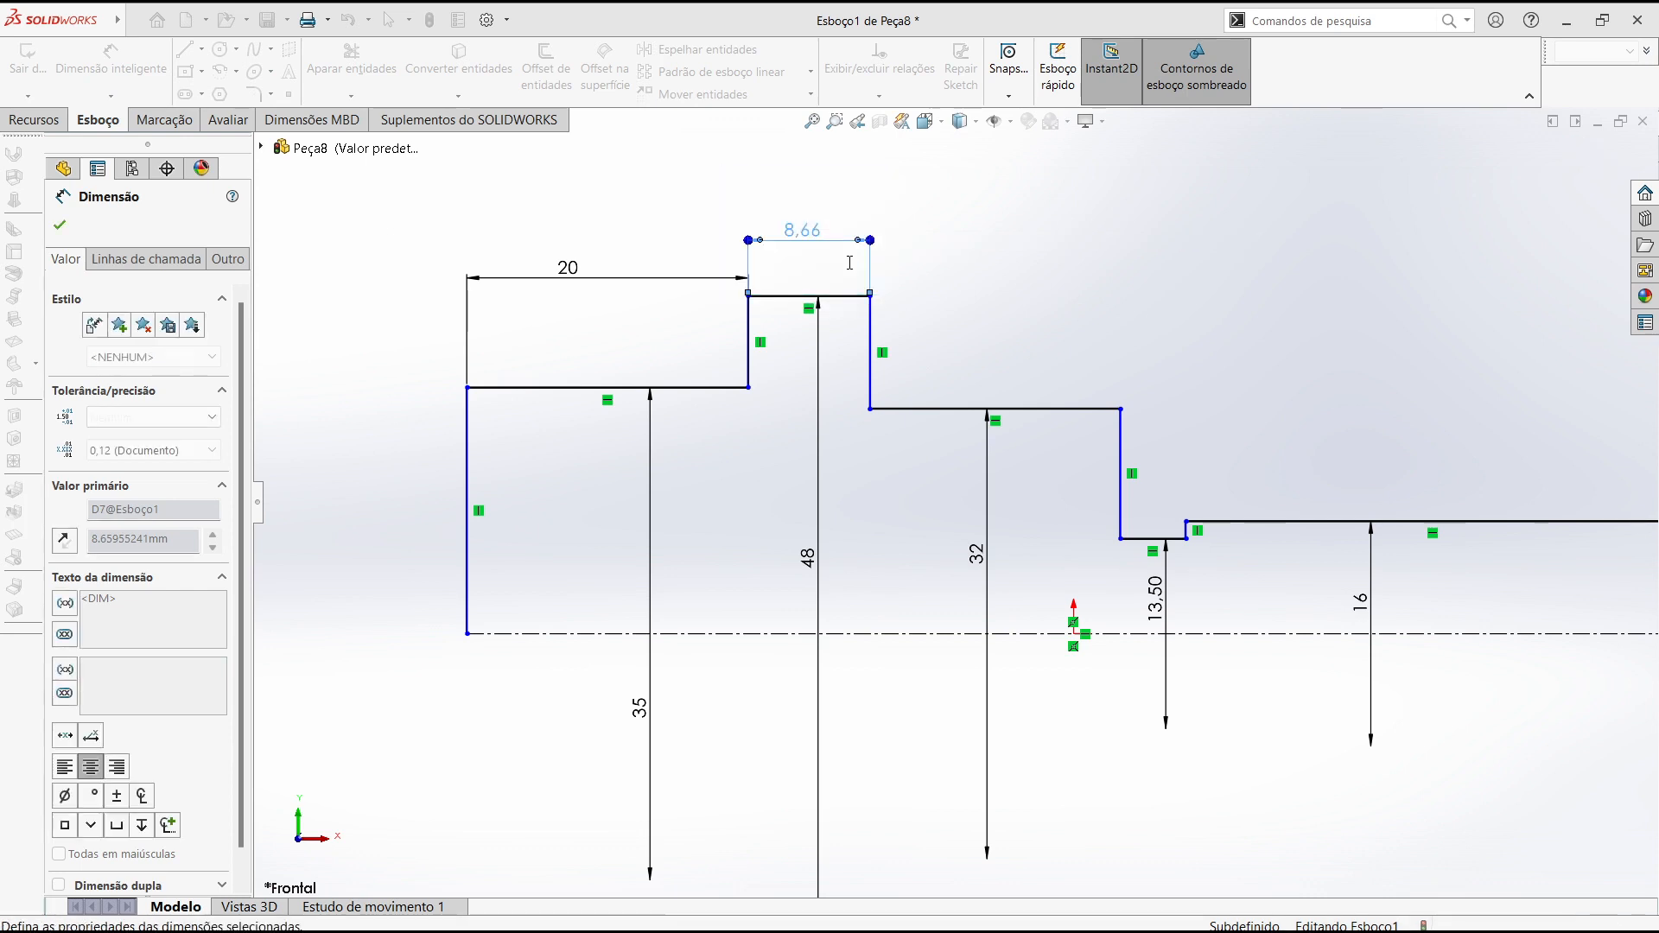
Dimension the length of the shoulder's horizontal line and set it to 8 mm
{"action": "left_click", "coordinate": [958, 409]}
{"action": "left_click", "coordinate": [959, 271]}
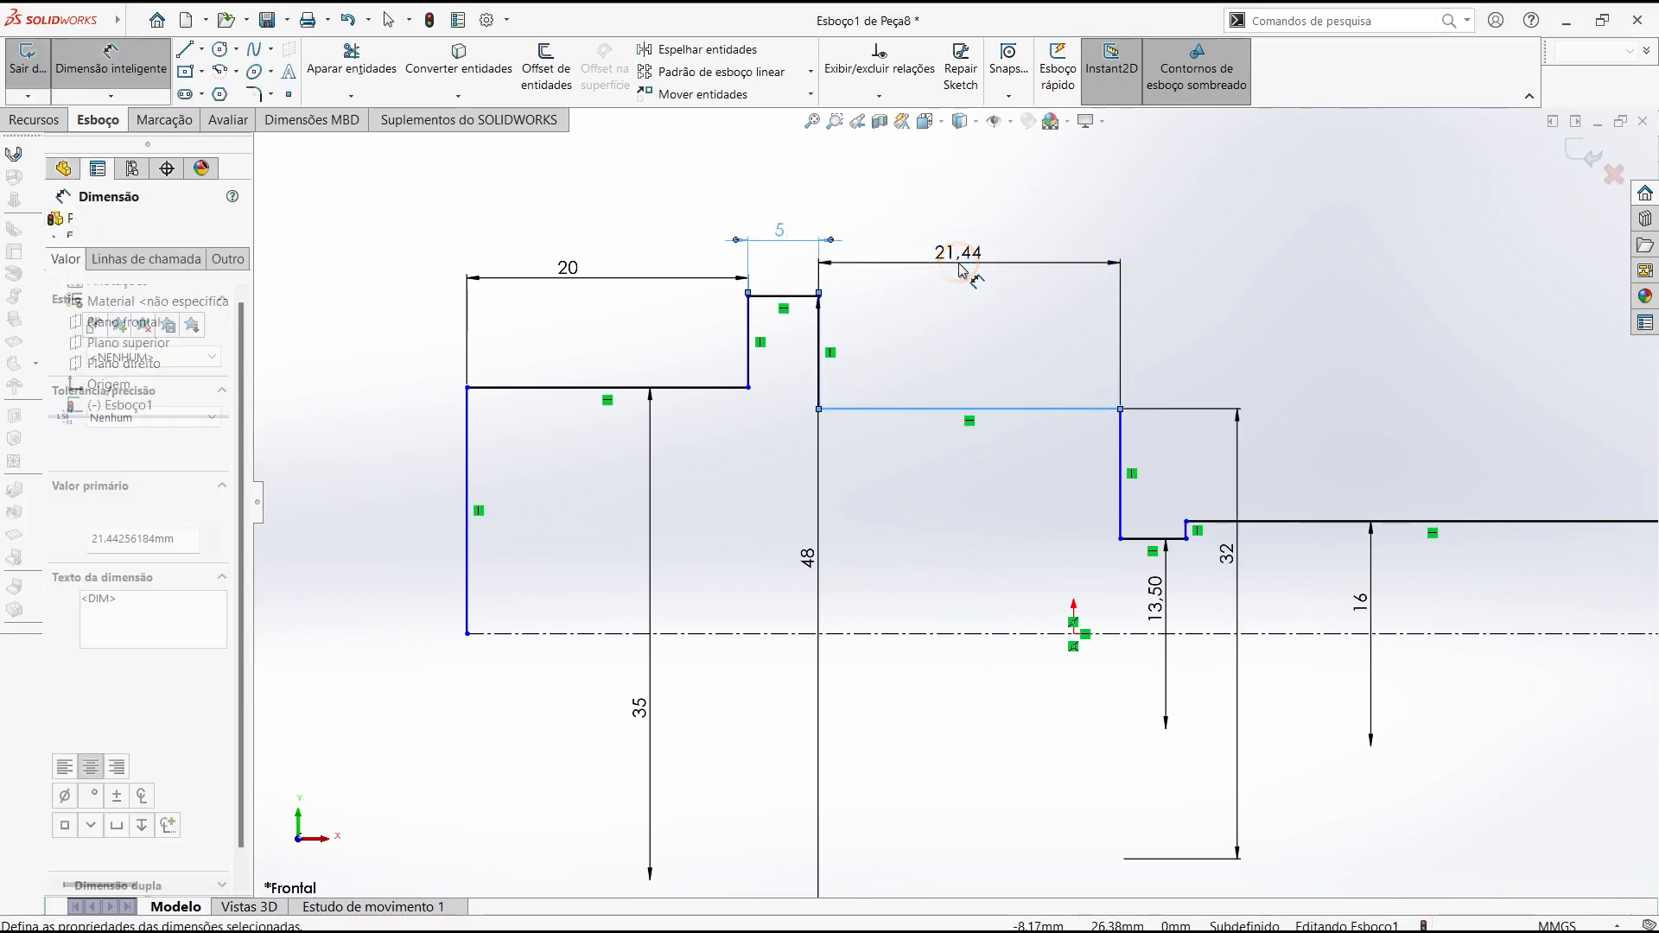
{"action": "type", "text": "8"}
{"action": "key", "text": "Return"}
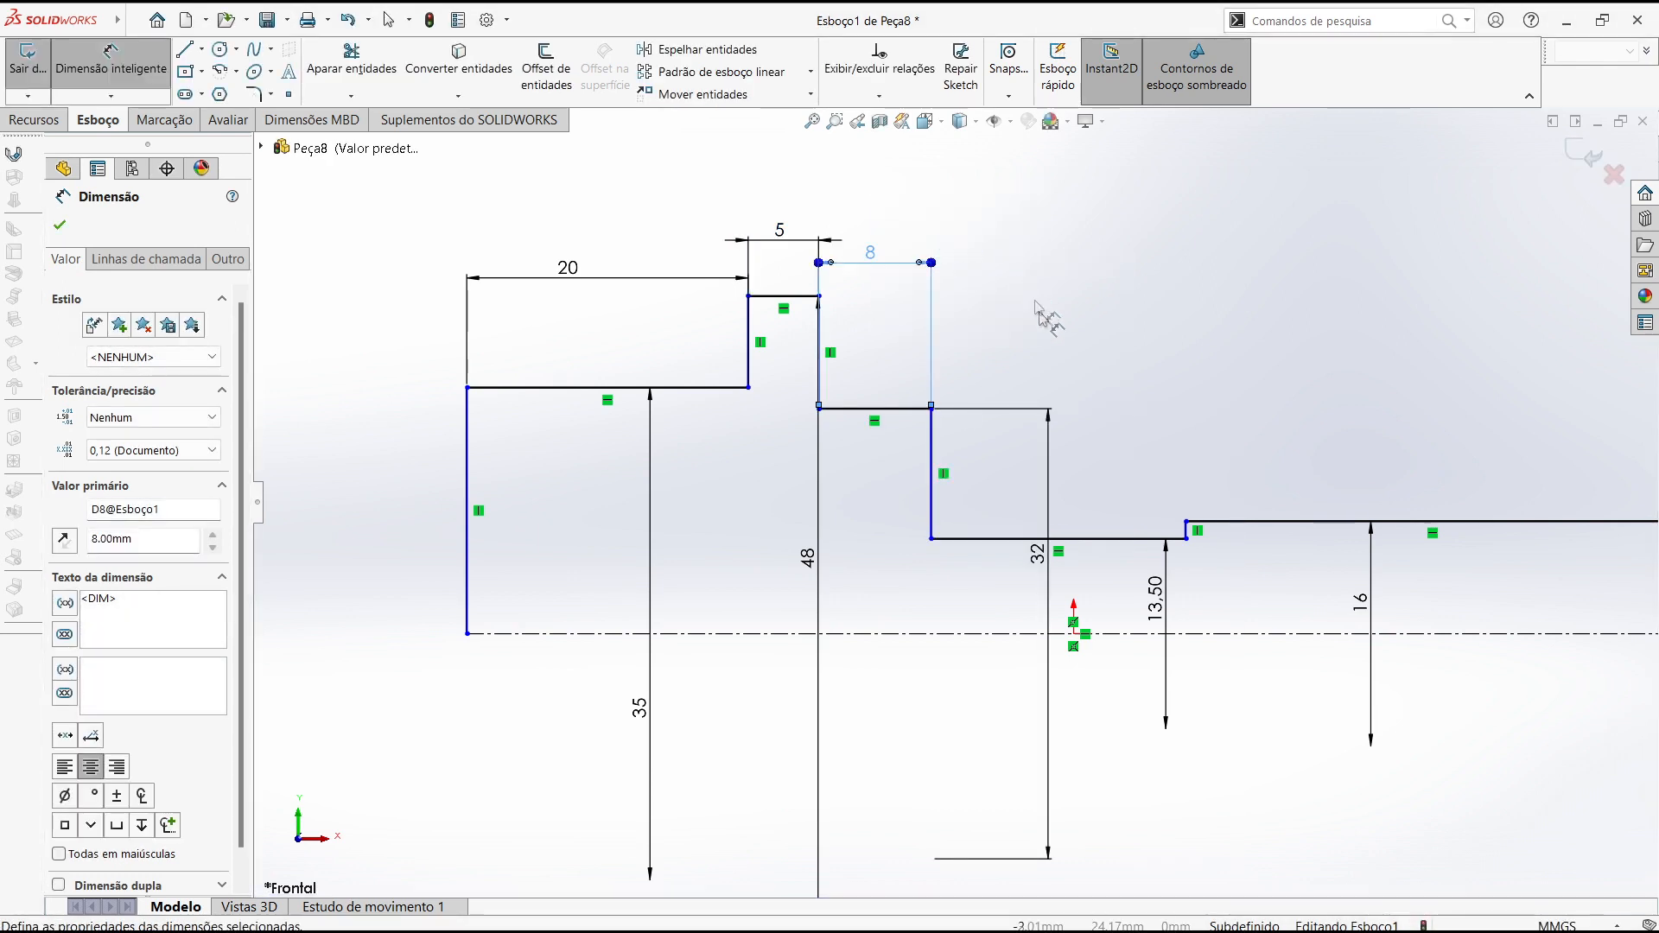
Dimension the width of the relief groove's horizontal line and set it to 3 mm
{"action": "scroll", "coordinate": [1028, 549], "scroll_direction": "down", "scroll_amount": 2}
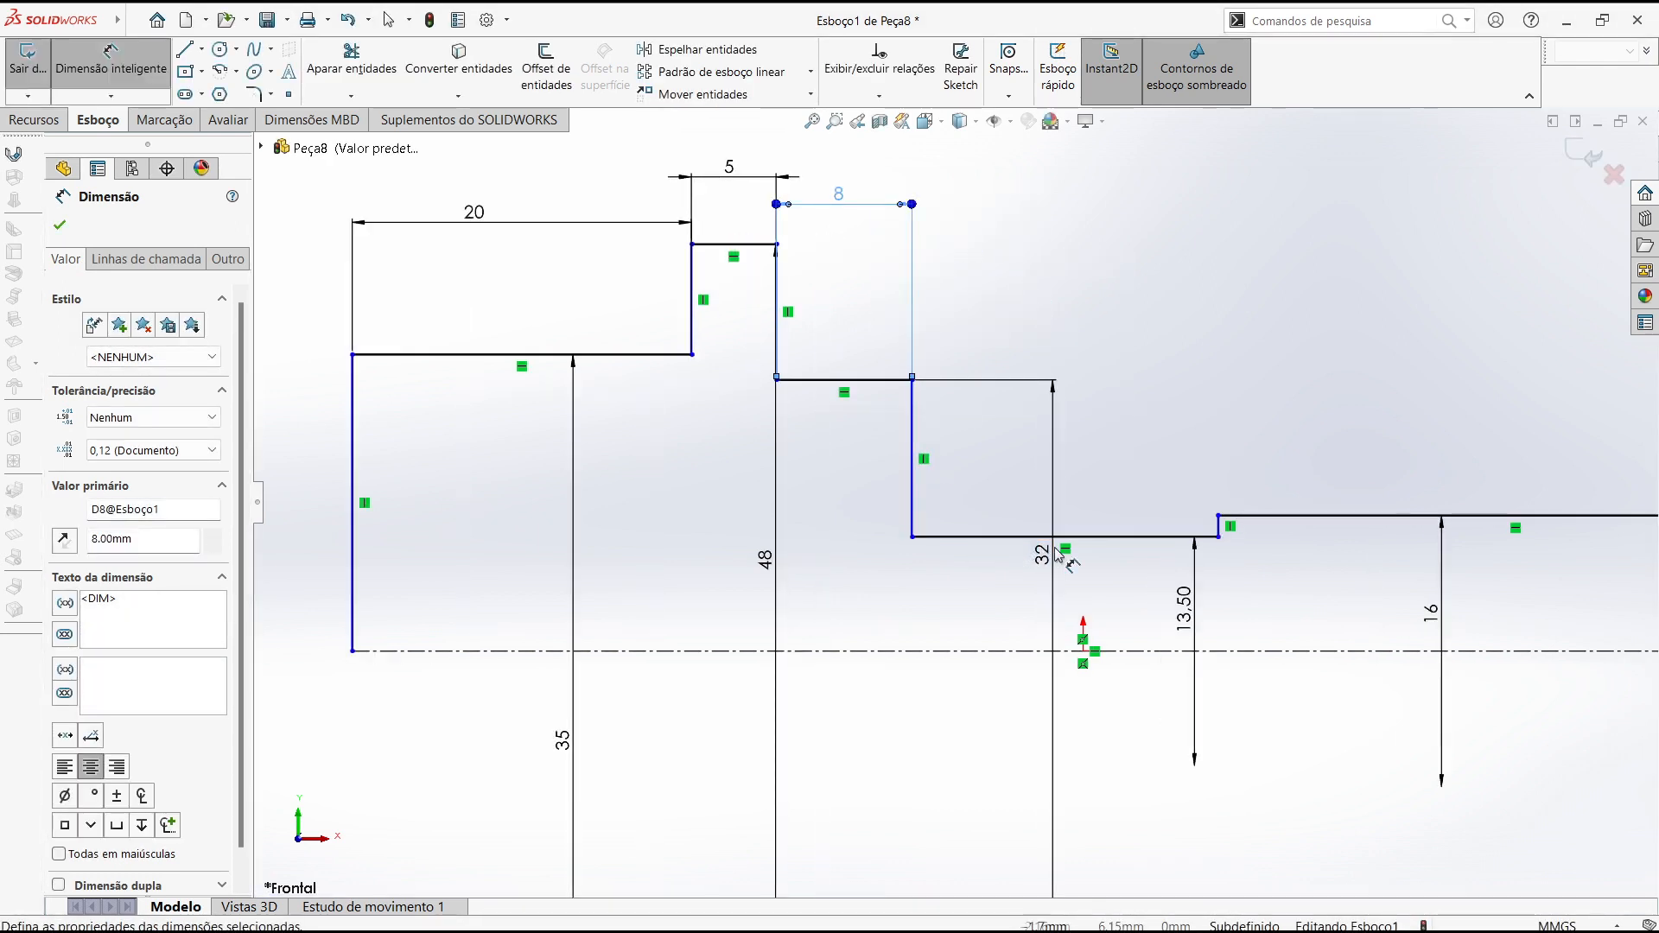
{"action": "left_click_drag", "start_coordinate": [1141, 538], "coordinate": [1130, 424]}
{"action": "type", "text": "3"}
{"action": "key", "text": "Return"}
Dimension the threaded end's horizontal line, check the 18 mm front length in the PDF drawing, and set the line's length to 15 mm
{"action": "scroll", "coordinate": [1192, 539], "scroll_direction": "up", "scroll_amount": 2}
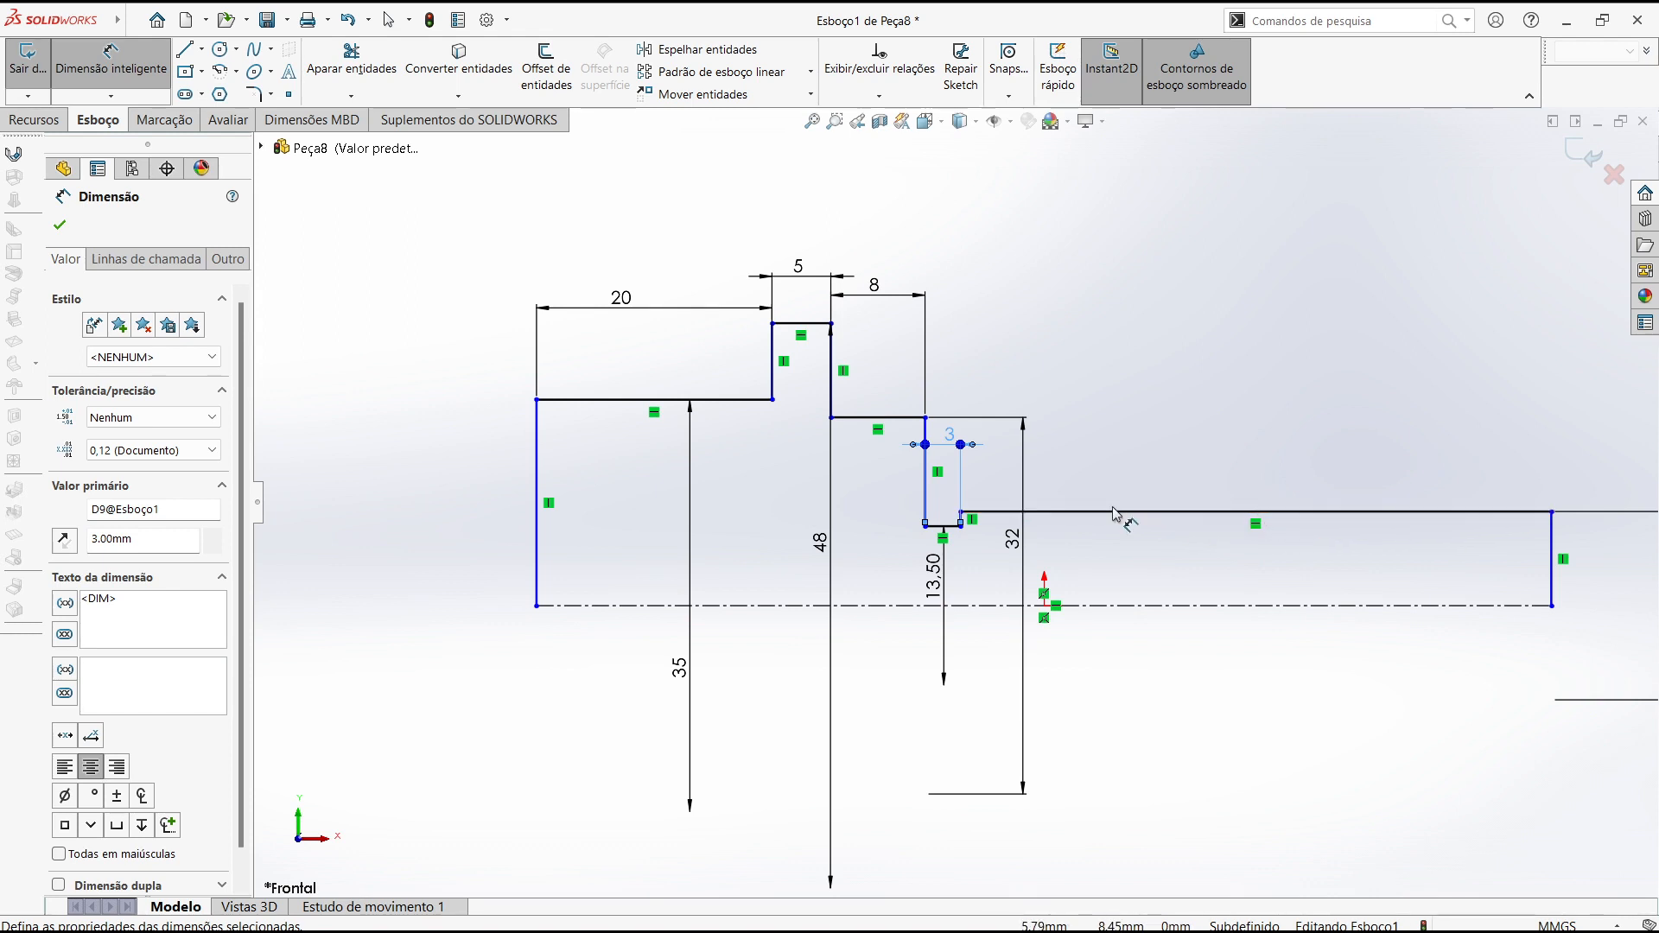
{"action": "scroll", "coordinate": [1116, 518], "scroll_direction": "down", "scroll_amount": 2}
{"action": "left_click", "coordinate": [1166, 491]}
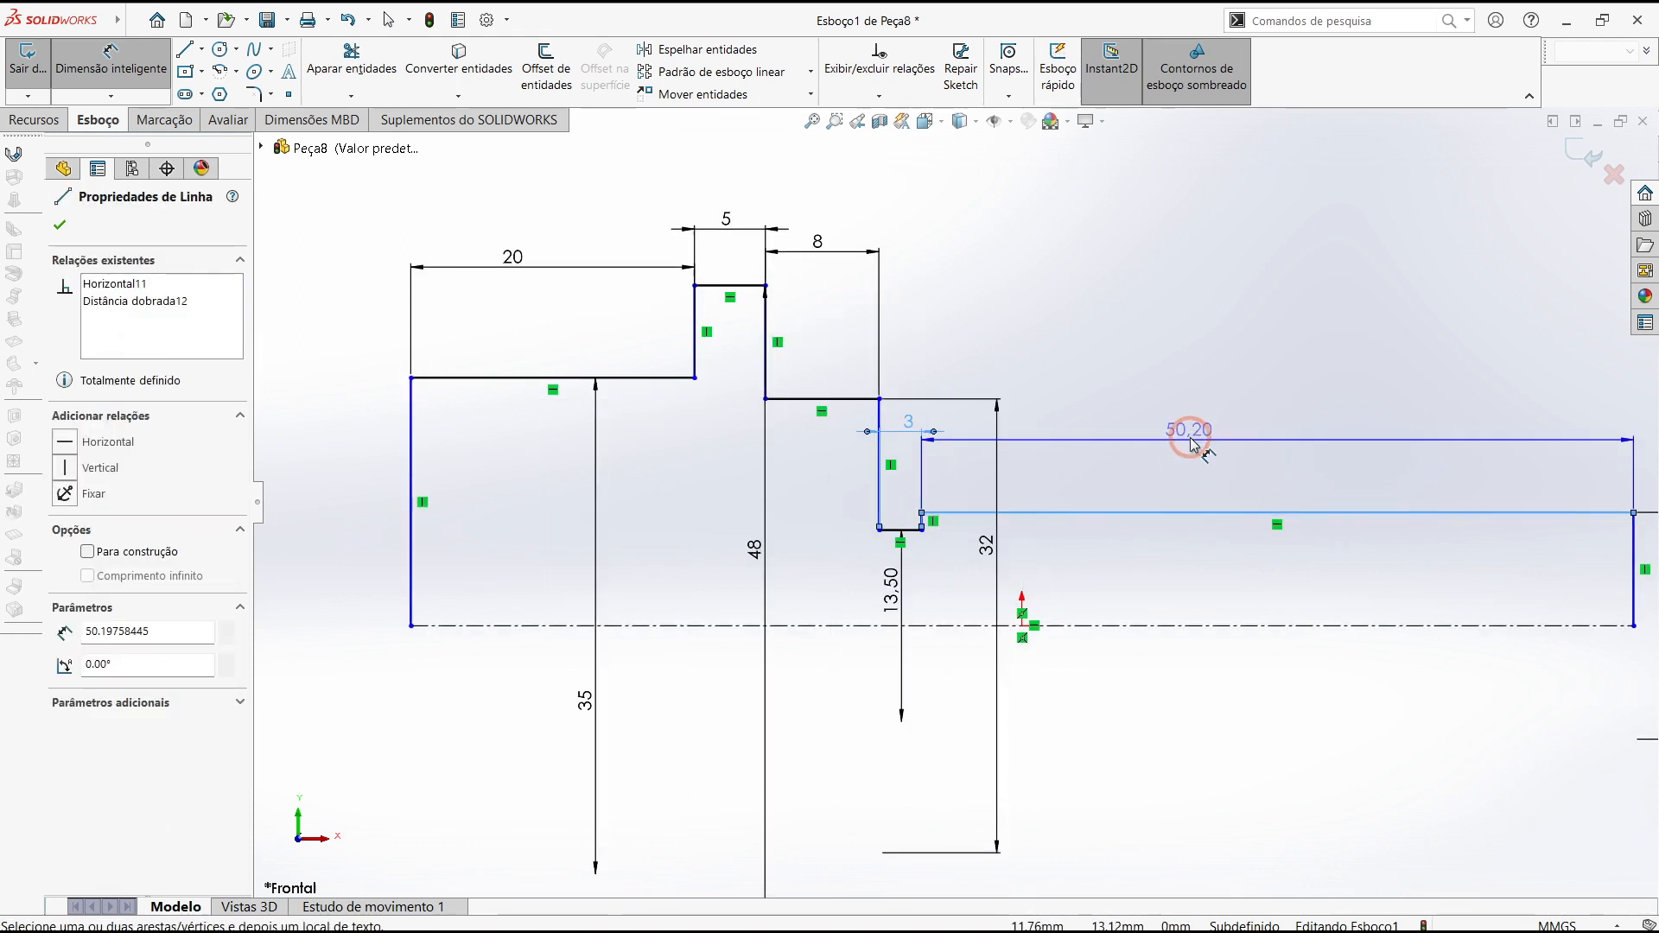
{"action": "left_click", "coordinate": [1195, 438]}
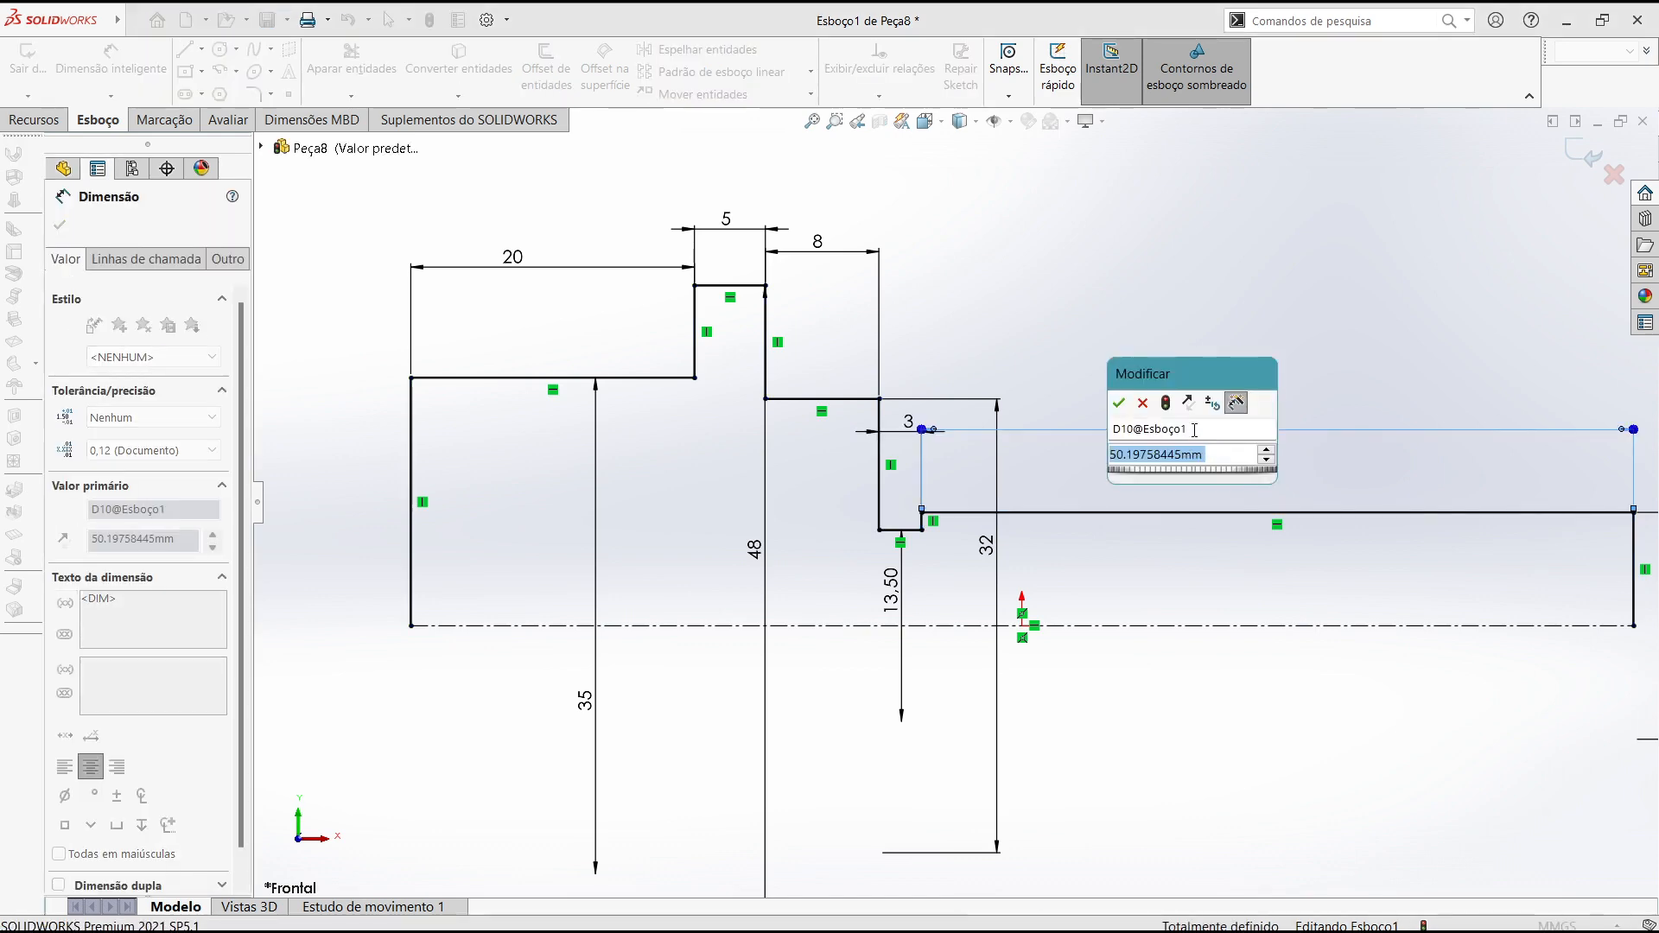
{"action": "key", "text": "alt+Tab"}
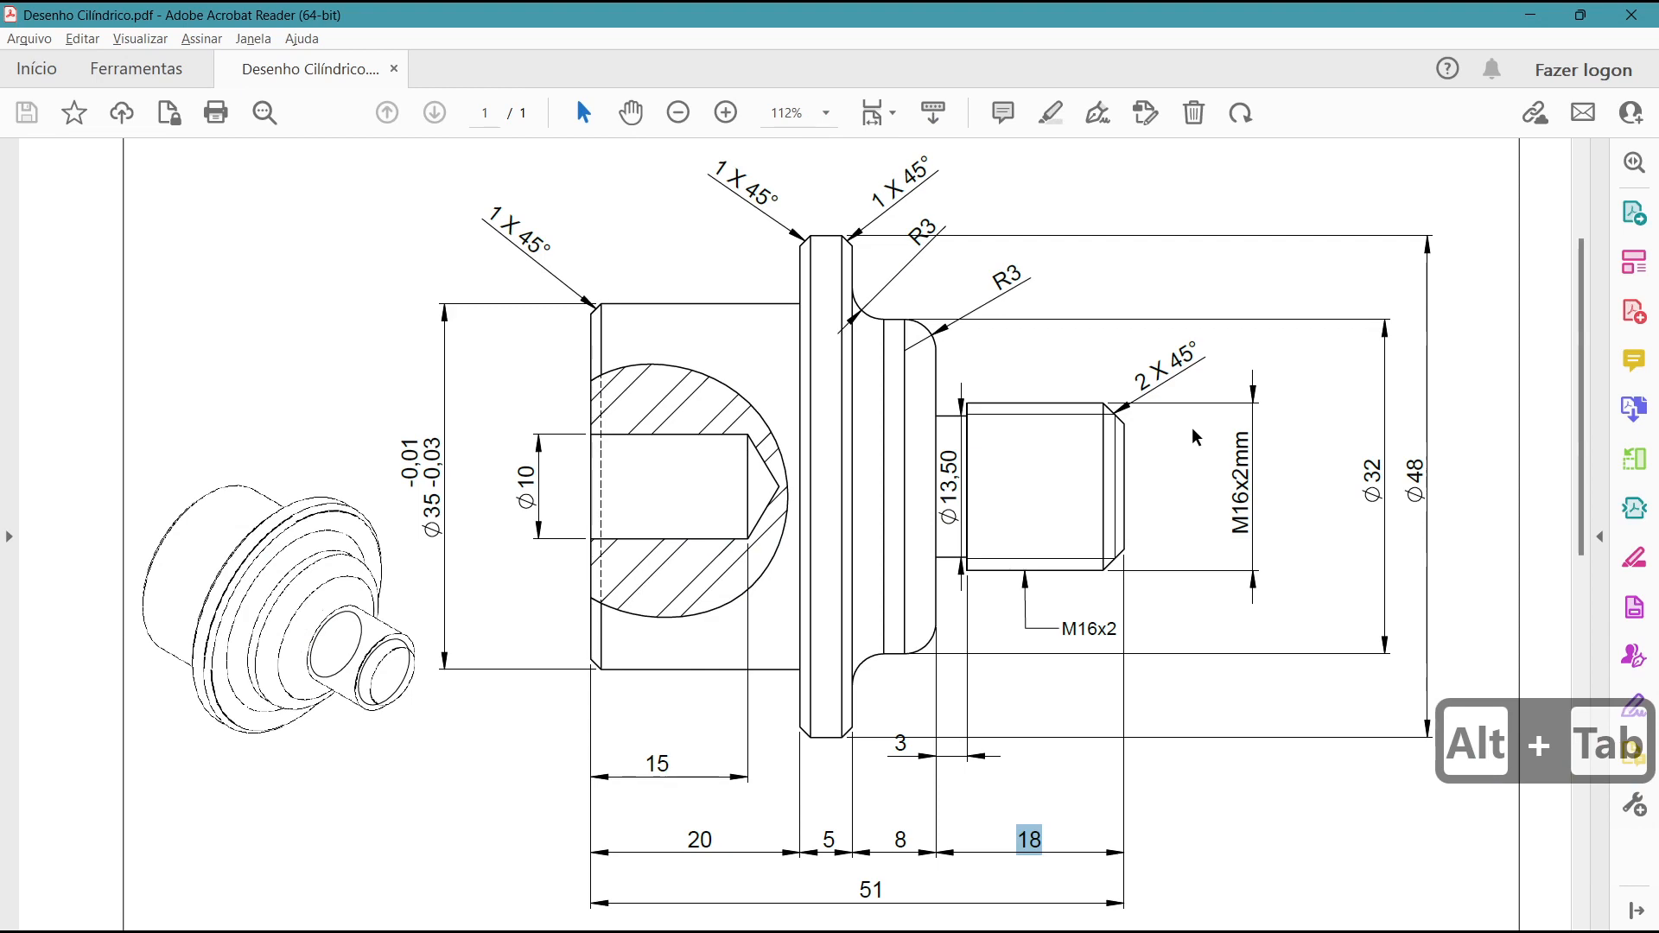
{"action": "left_click", "coordinate": [1034, 849]}
{"action": "key", "text": "alt+Tab"}
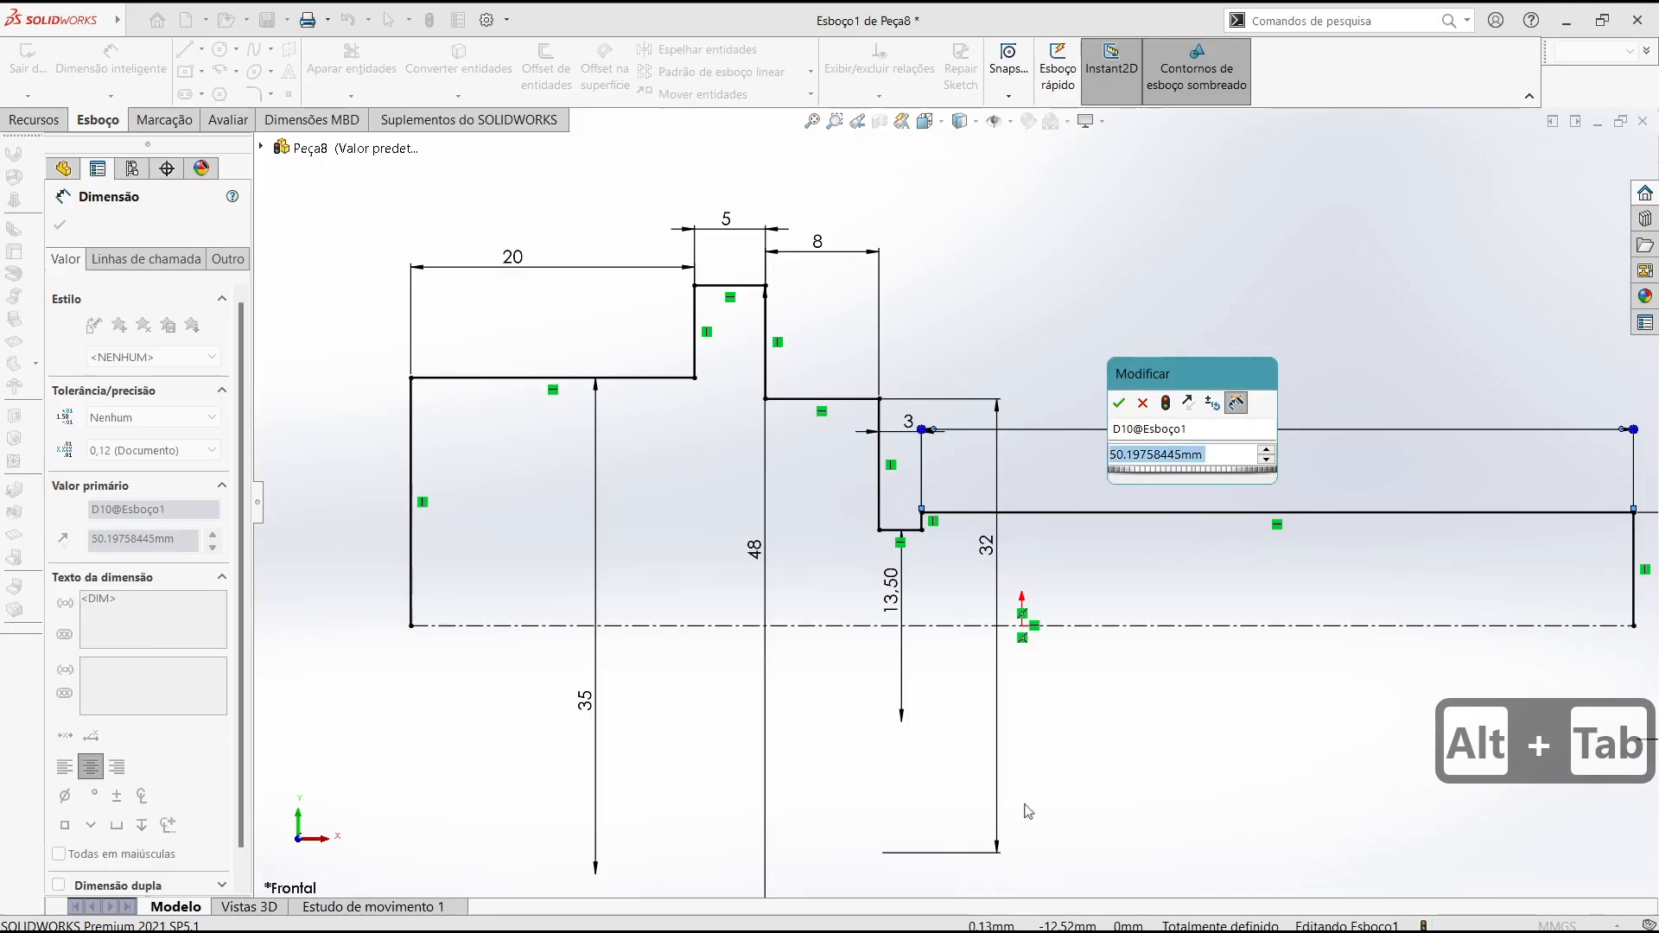
{"action": "type", "text": "18-"}
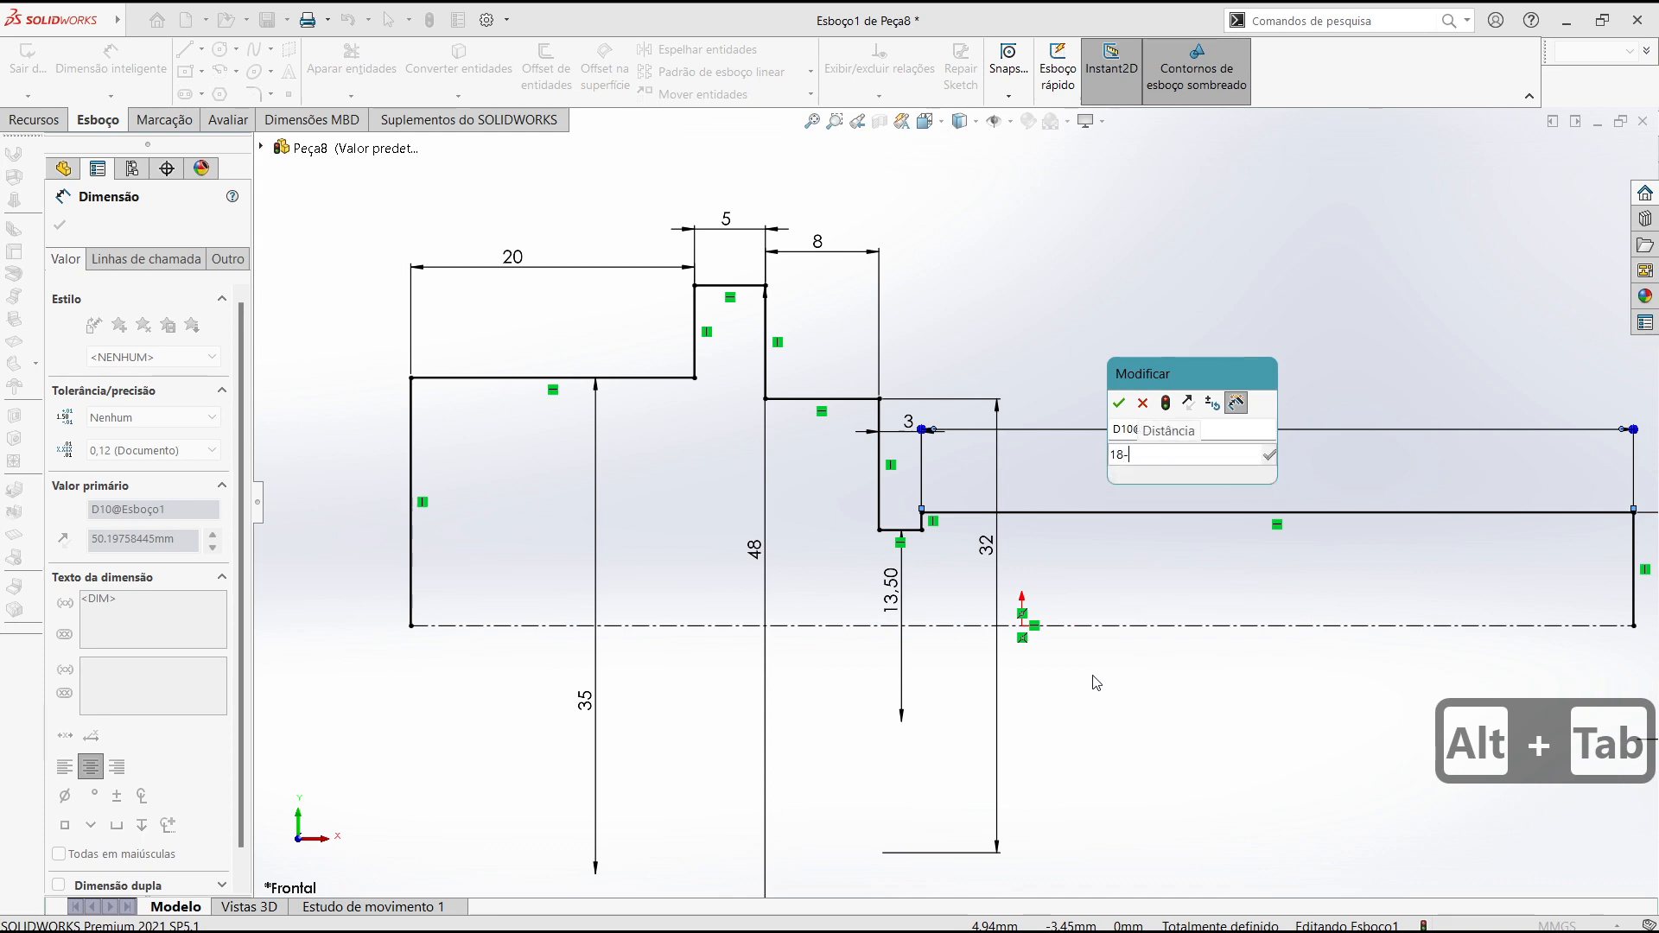
{"action": "left_click", "coordinate": [1094, 678]}
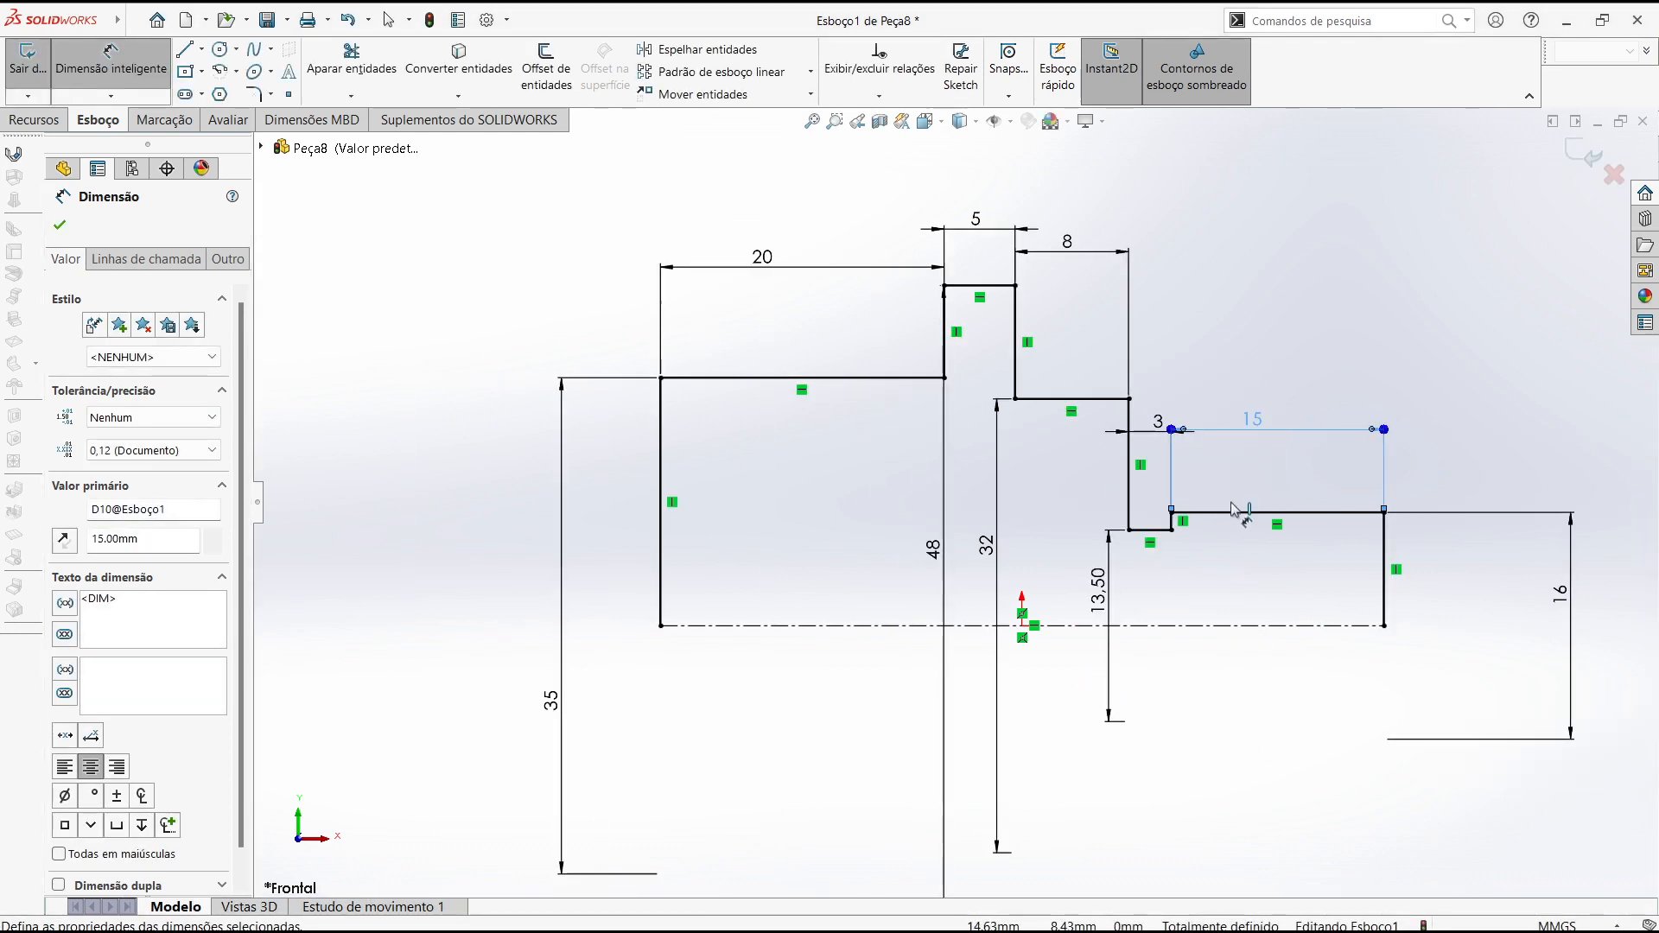
{"action": "scroll", "coordinate": [1279, 432], "scroll_direction": "down", "scroll_amount": 2}
{"action": "key", "text": "Escape"}
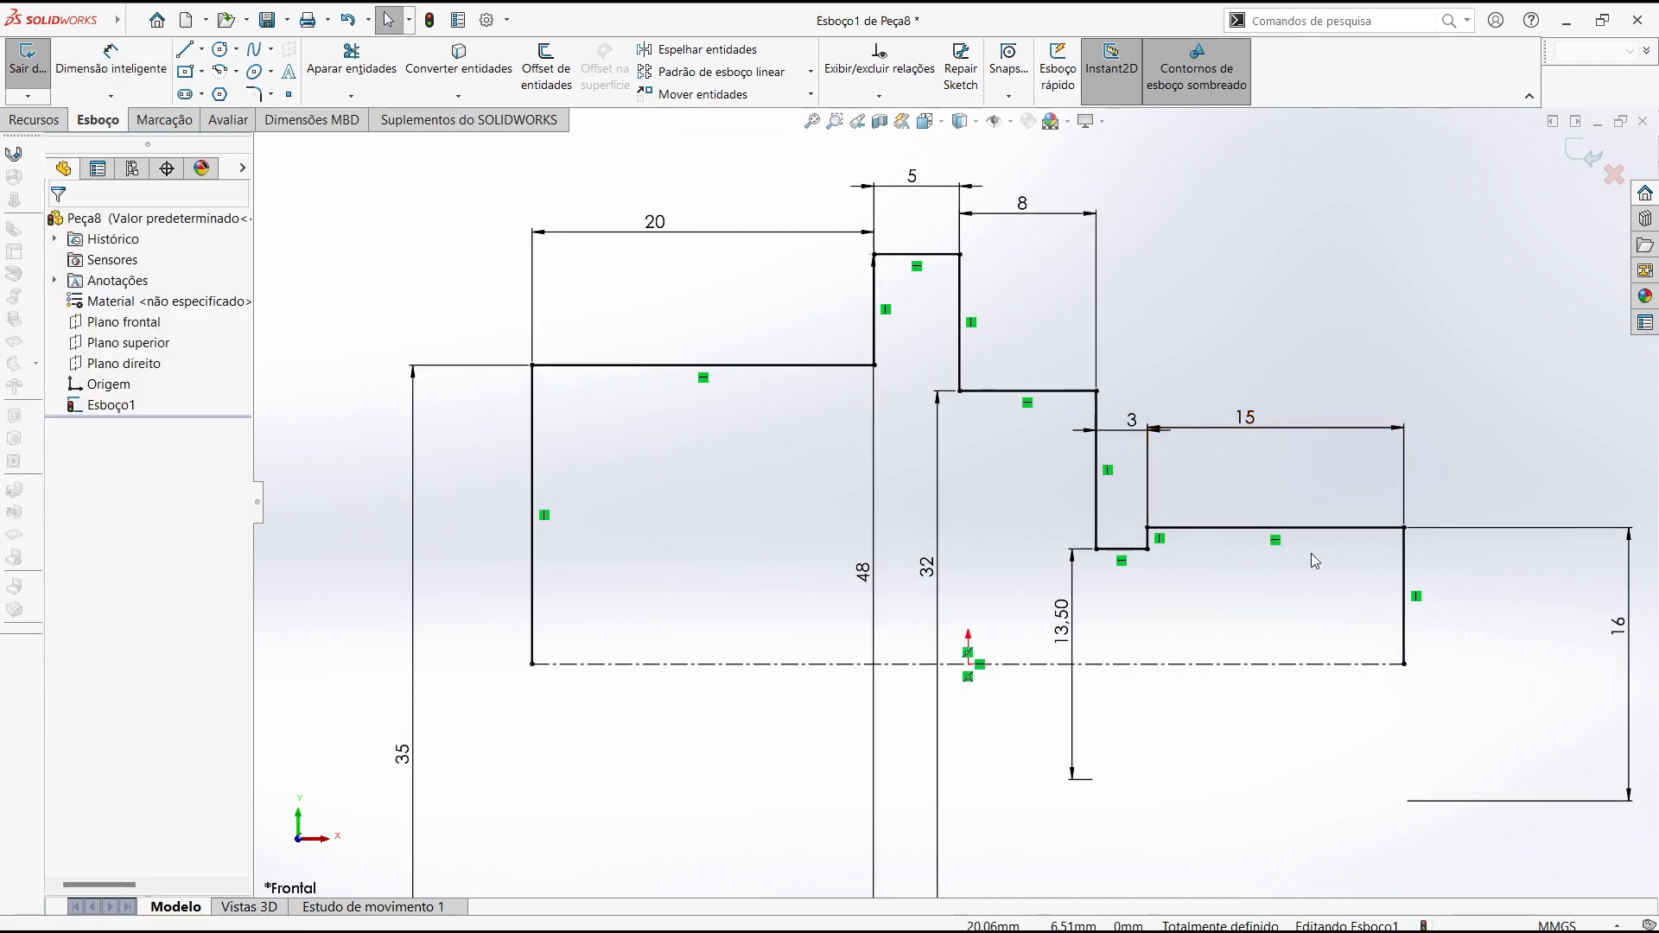
Start a Revolved Boss/Base from the dimensioned half profile and accept automatic closing of the open sketch
{"action": "scroll", "coordinate": [1313, 557], "scroll_direction": "down", "scroll_amount": 1}
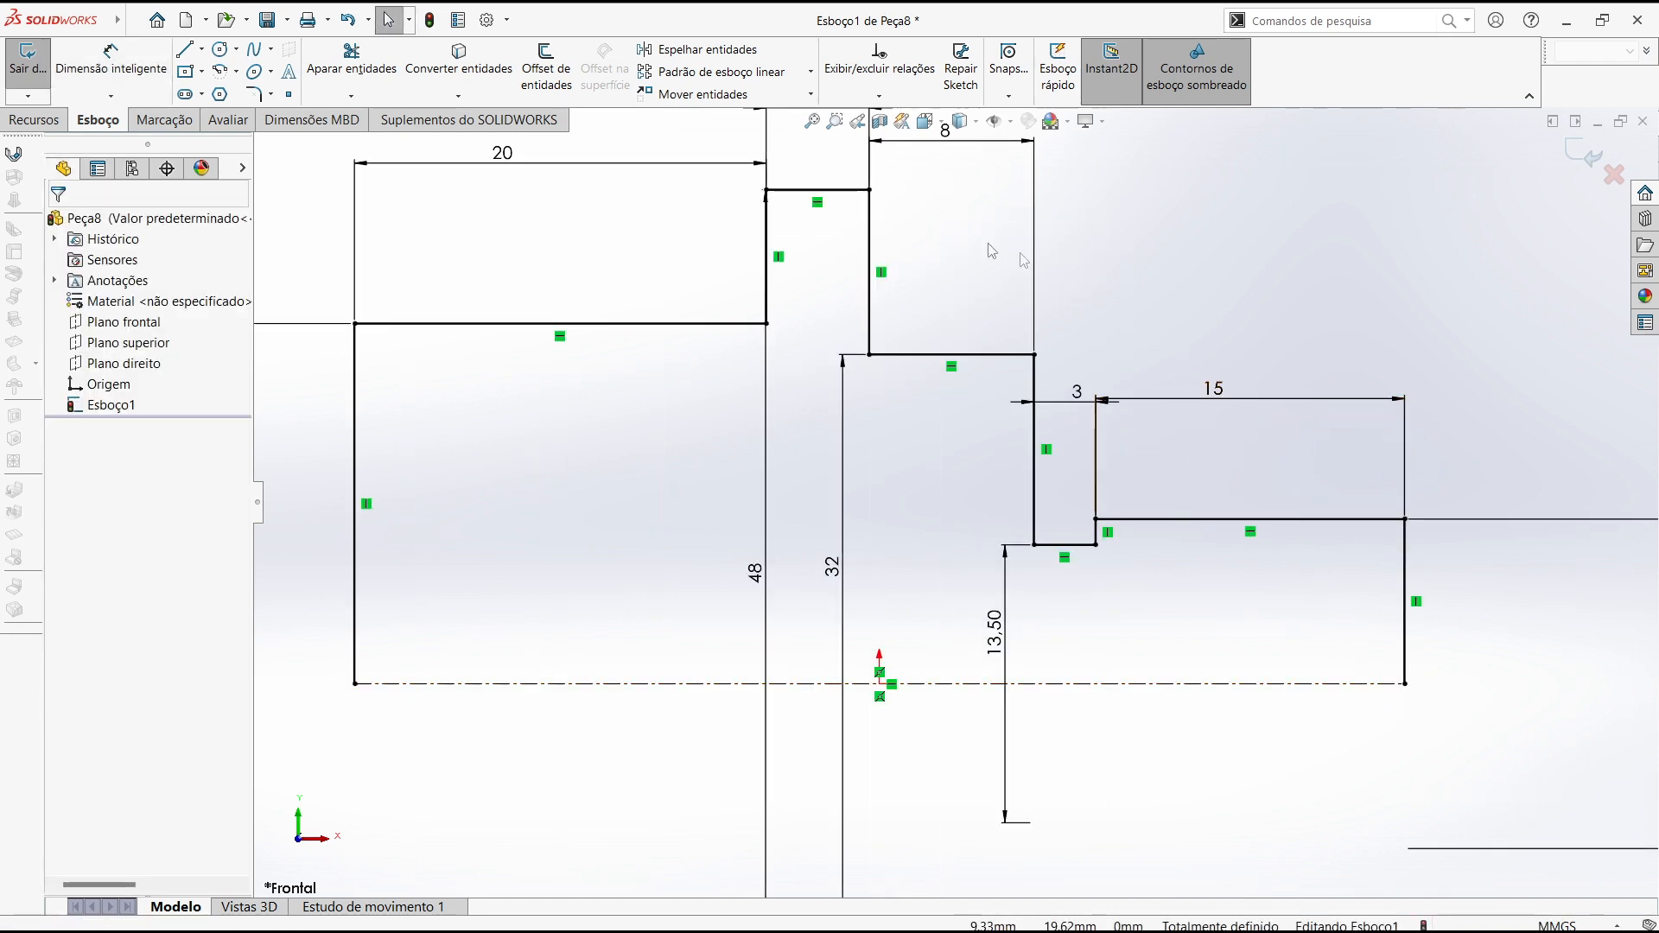
{"action": "scroll", "coordinate": [951, 508], "scroll_direction": "up", "scroll_amount": 1}
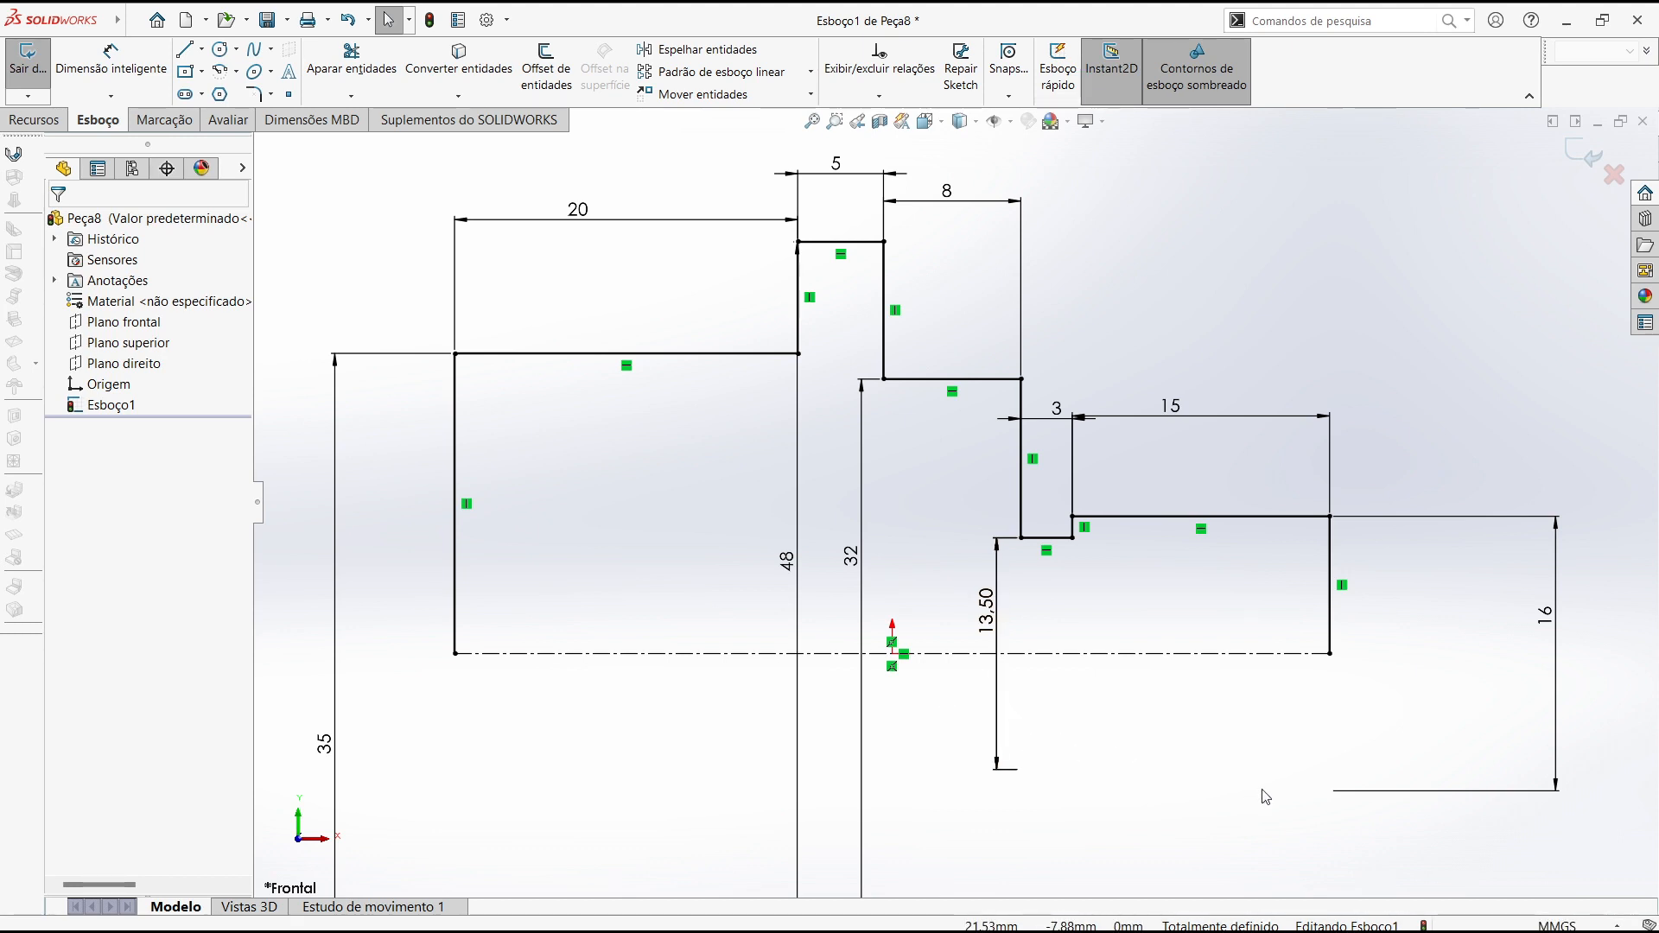
{"action": "key", "text": "f"}
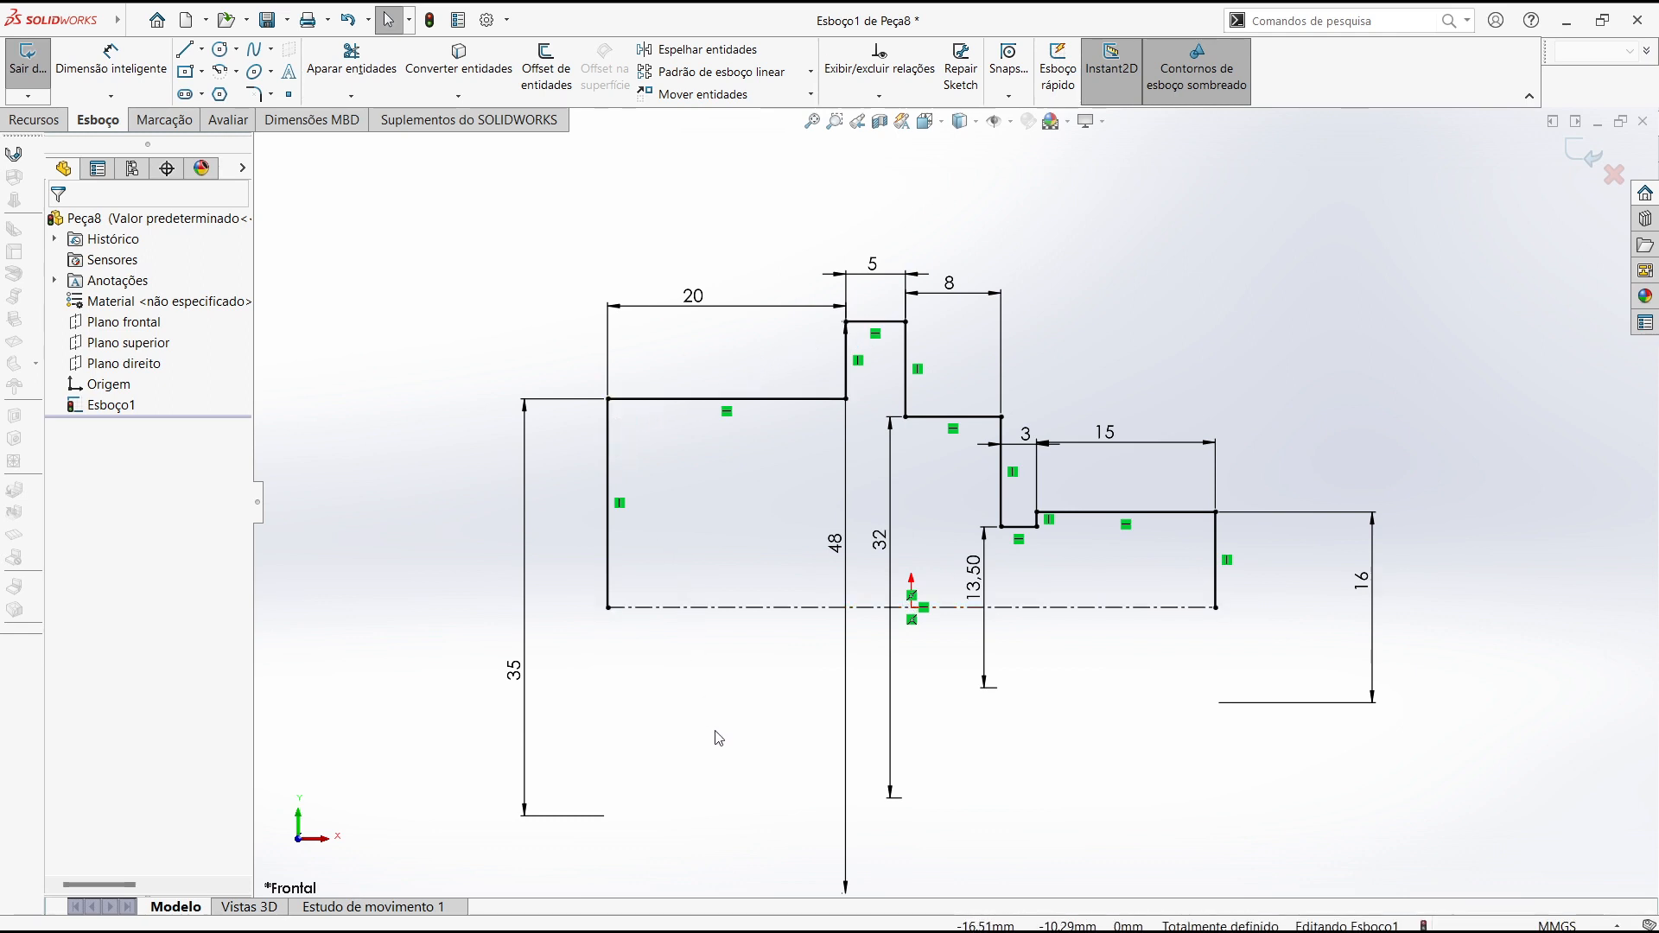
{"action": "key", "text": "ctrl+7"}
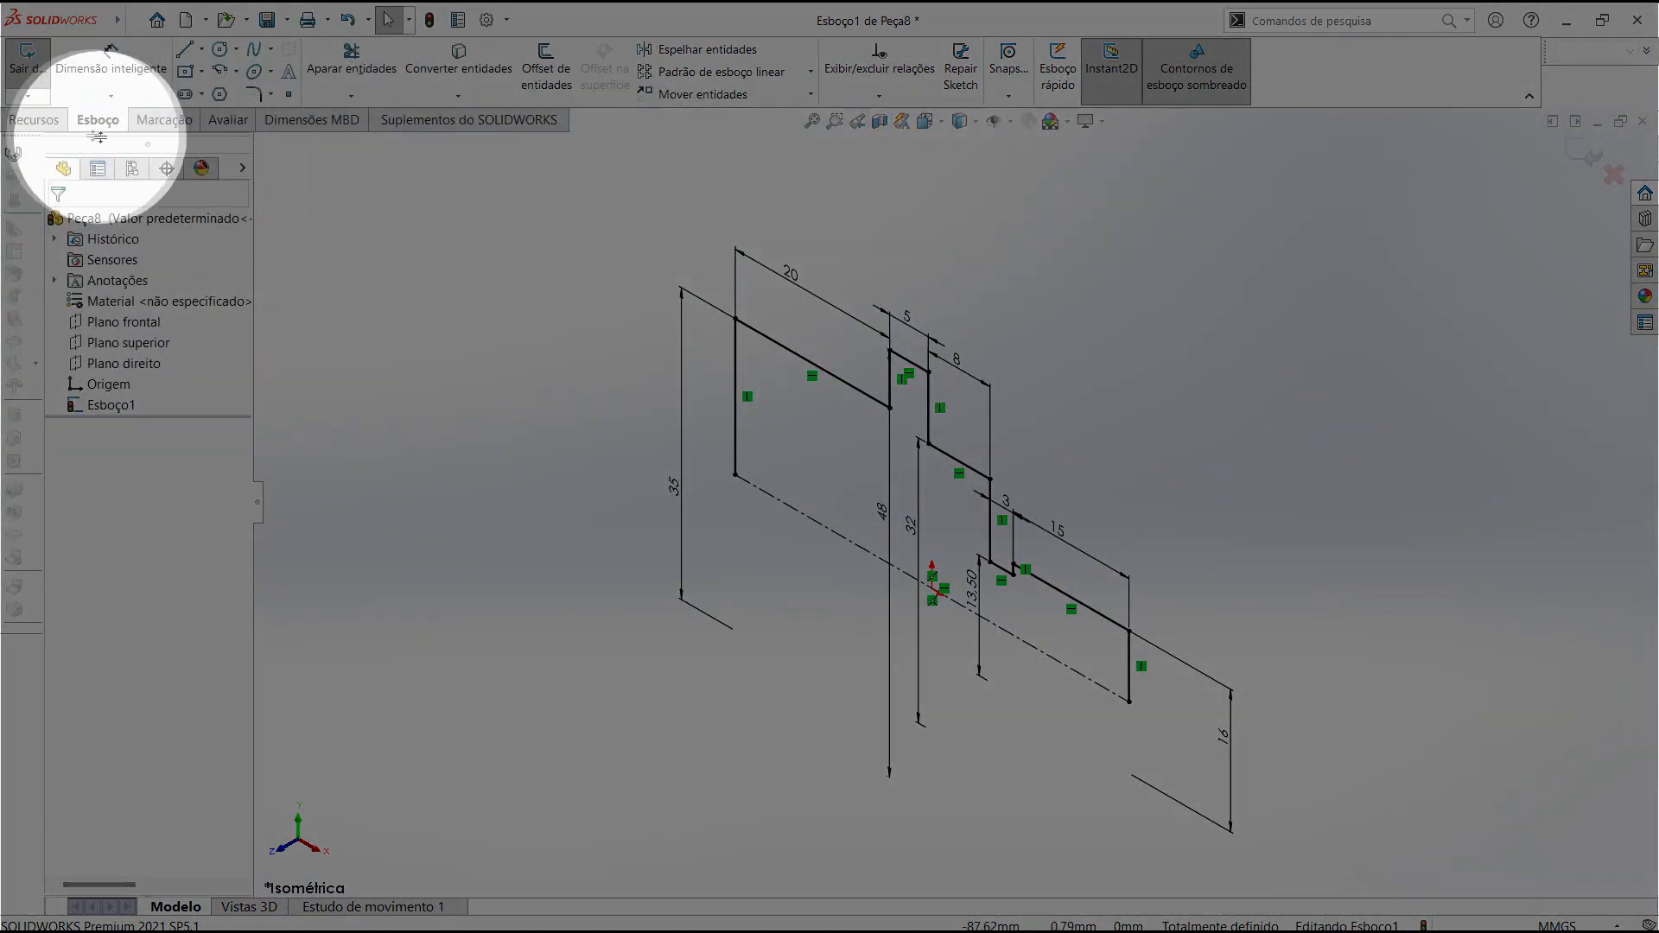
{"action": "left_click", "coordinate": [52, 127]}
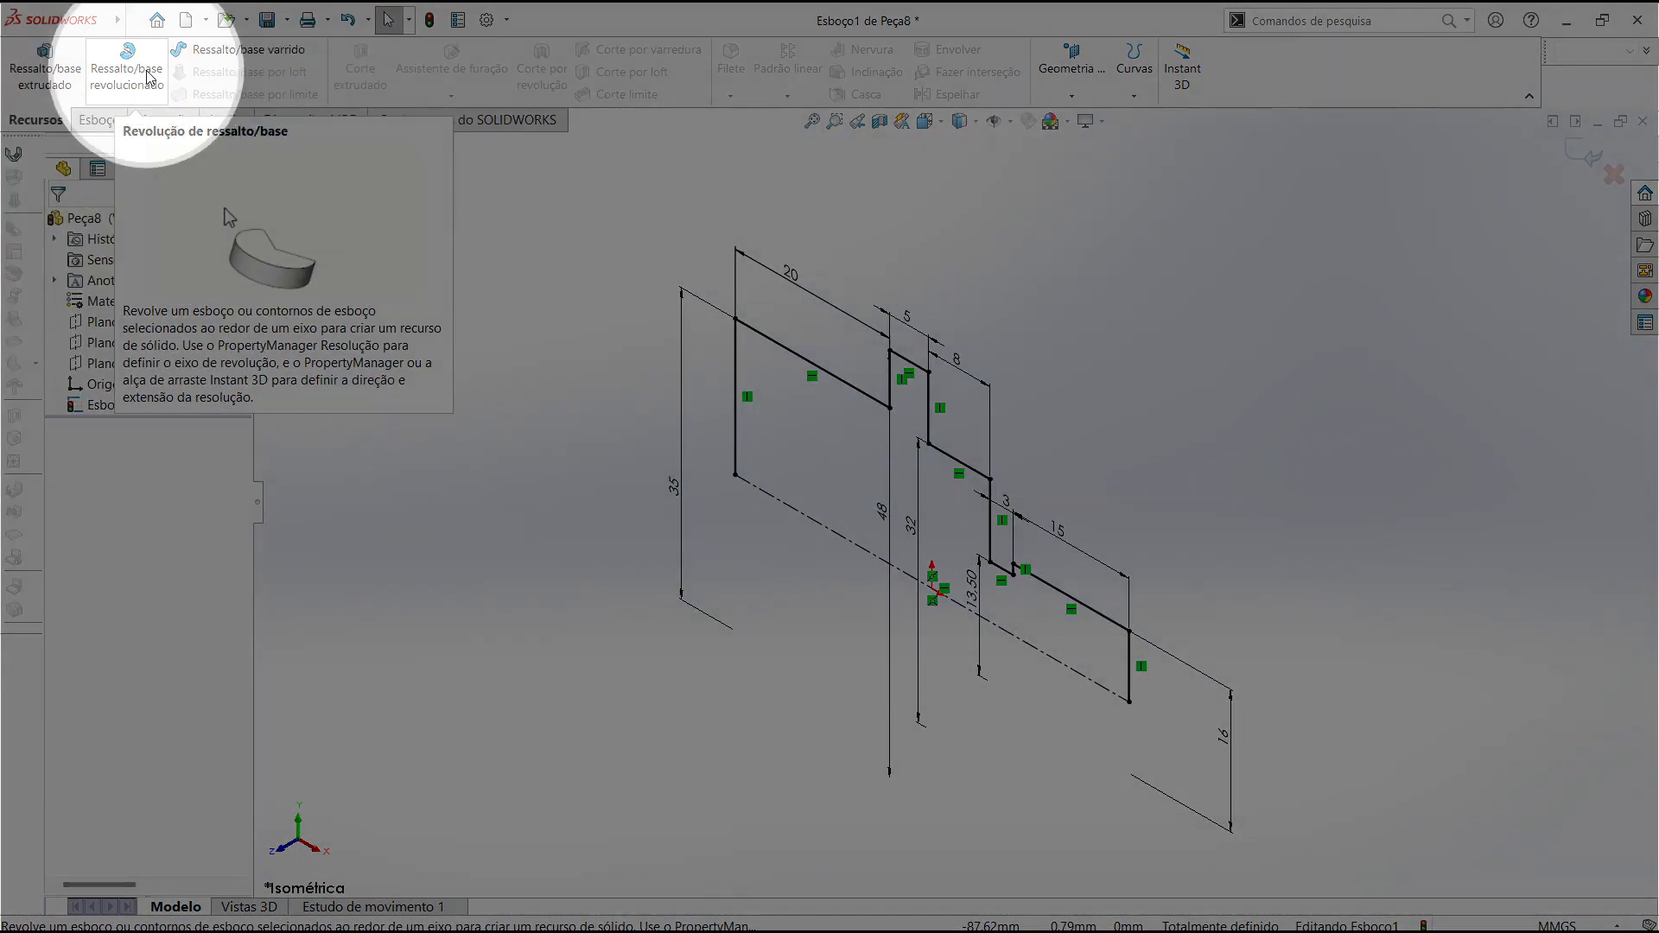
{"action": "left_click", "coordinate": [148, 77]}
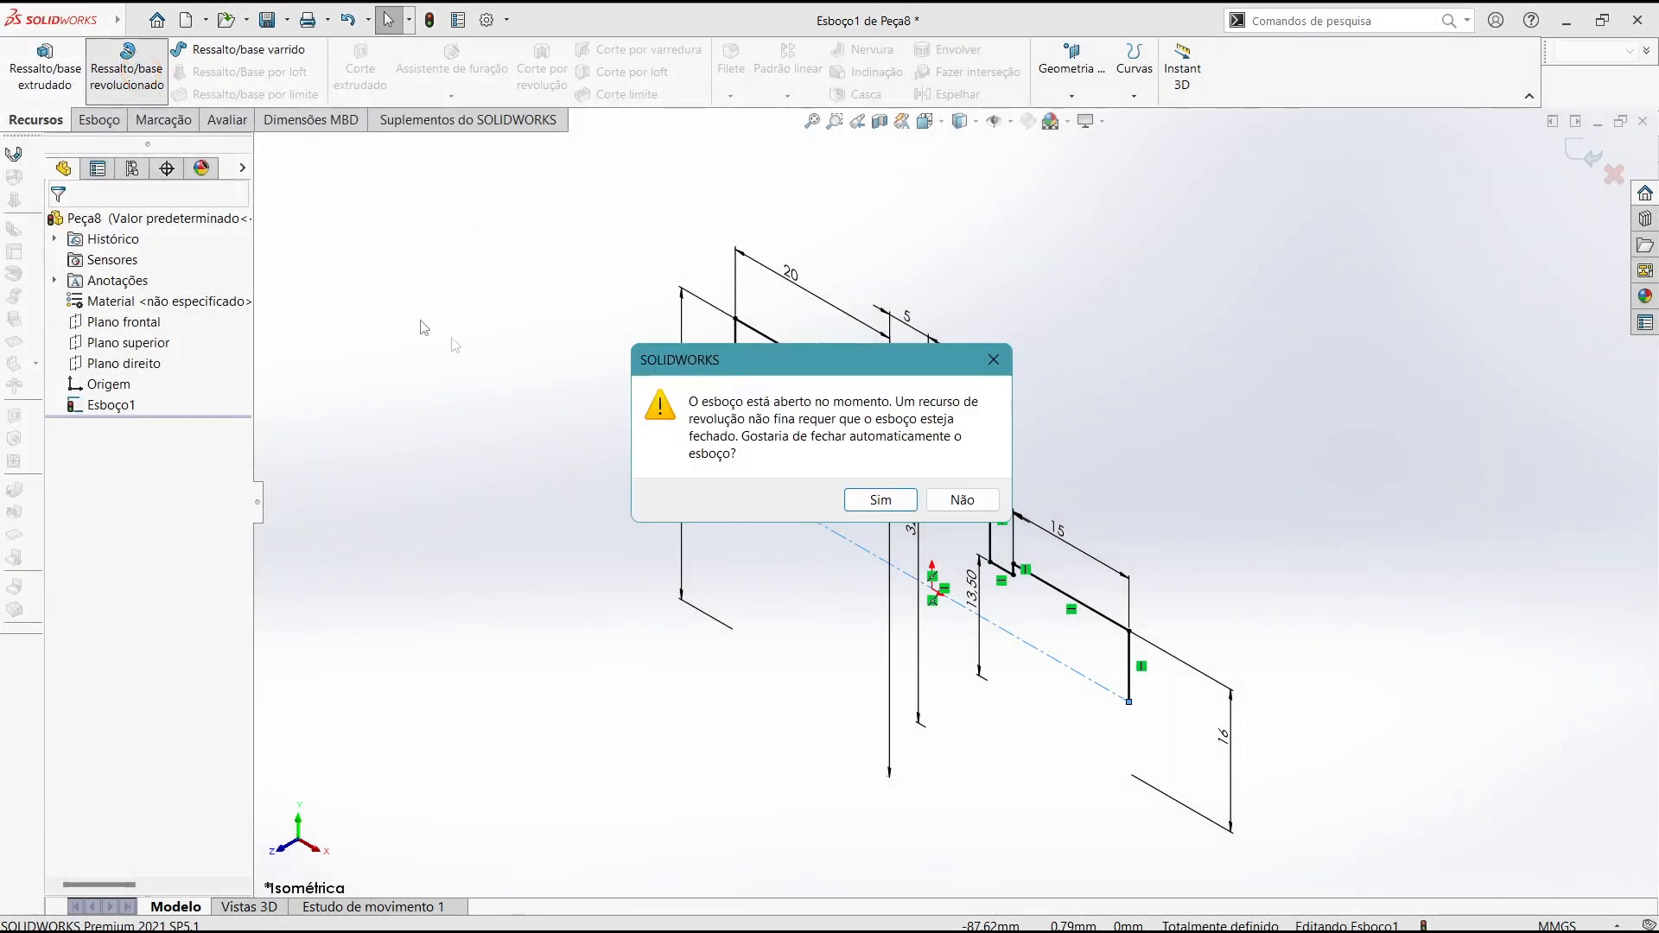
{"action": "left_click_drag", "start_coordinate": [813, 363], "coordinate": [894, 186]}
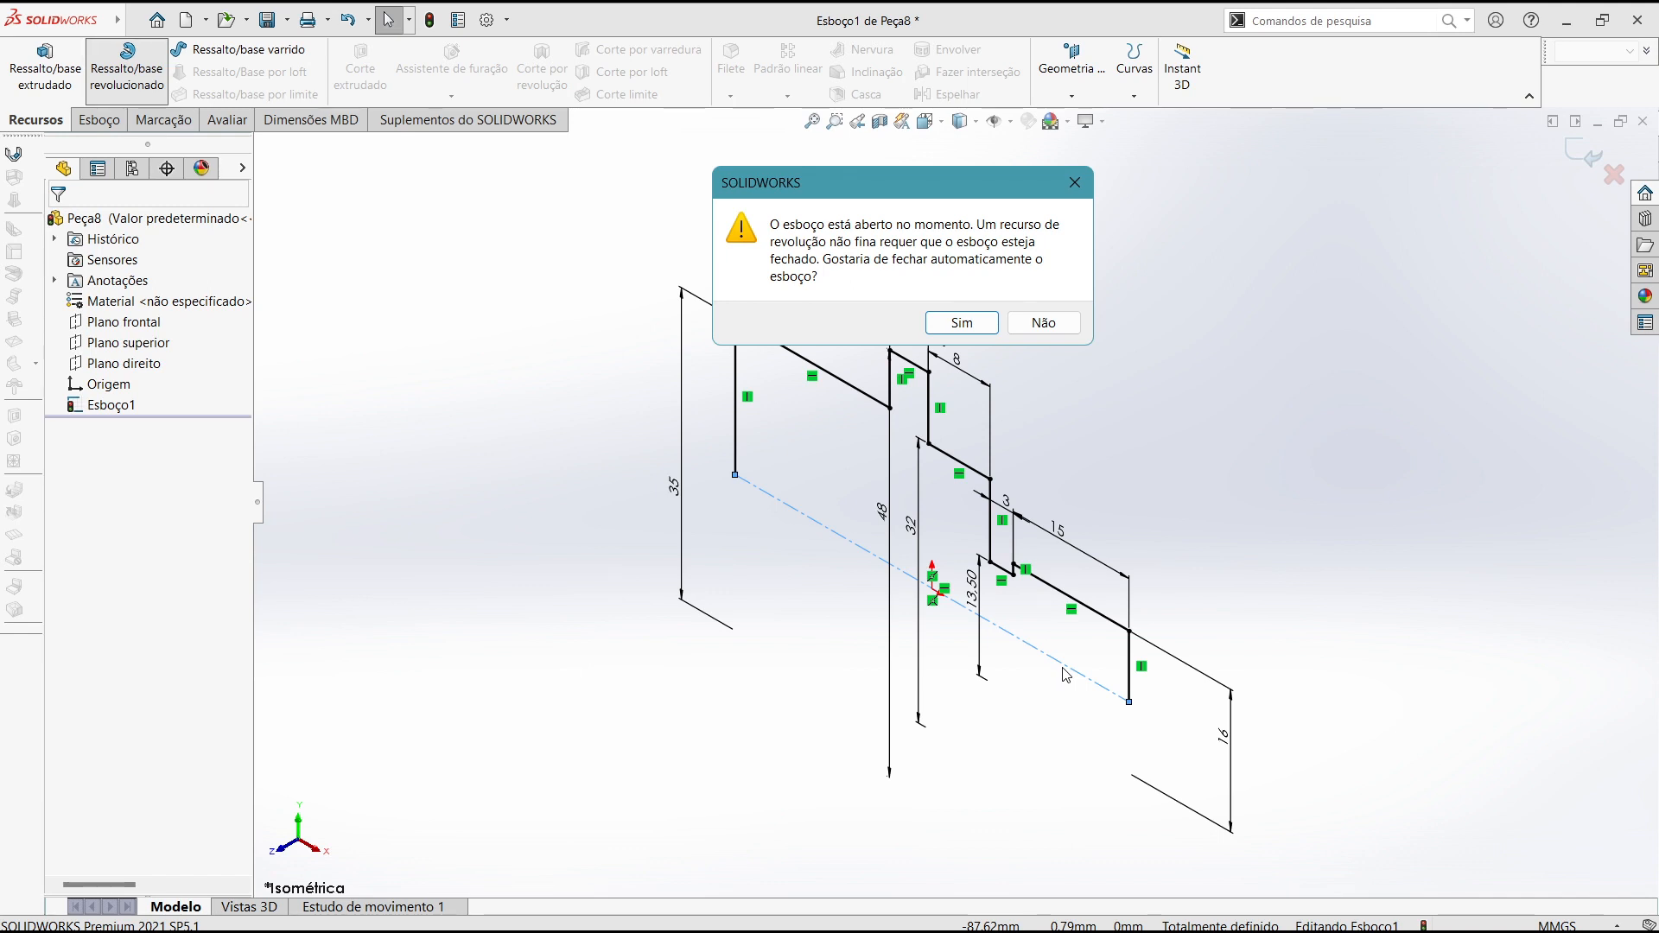
{"action": "left_click", "coordinate": [968, 325]}
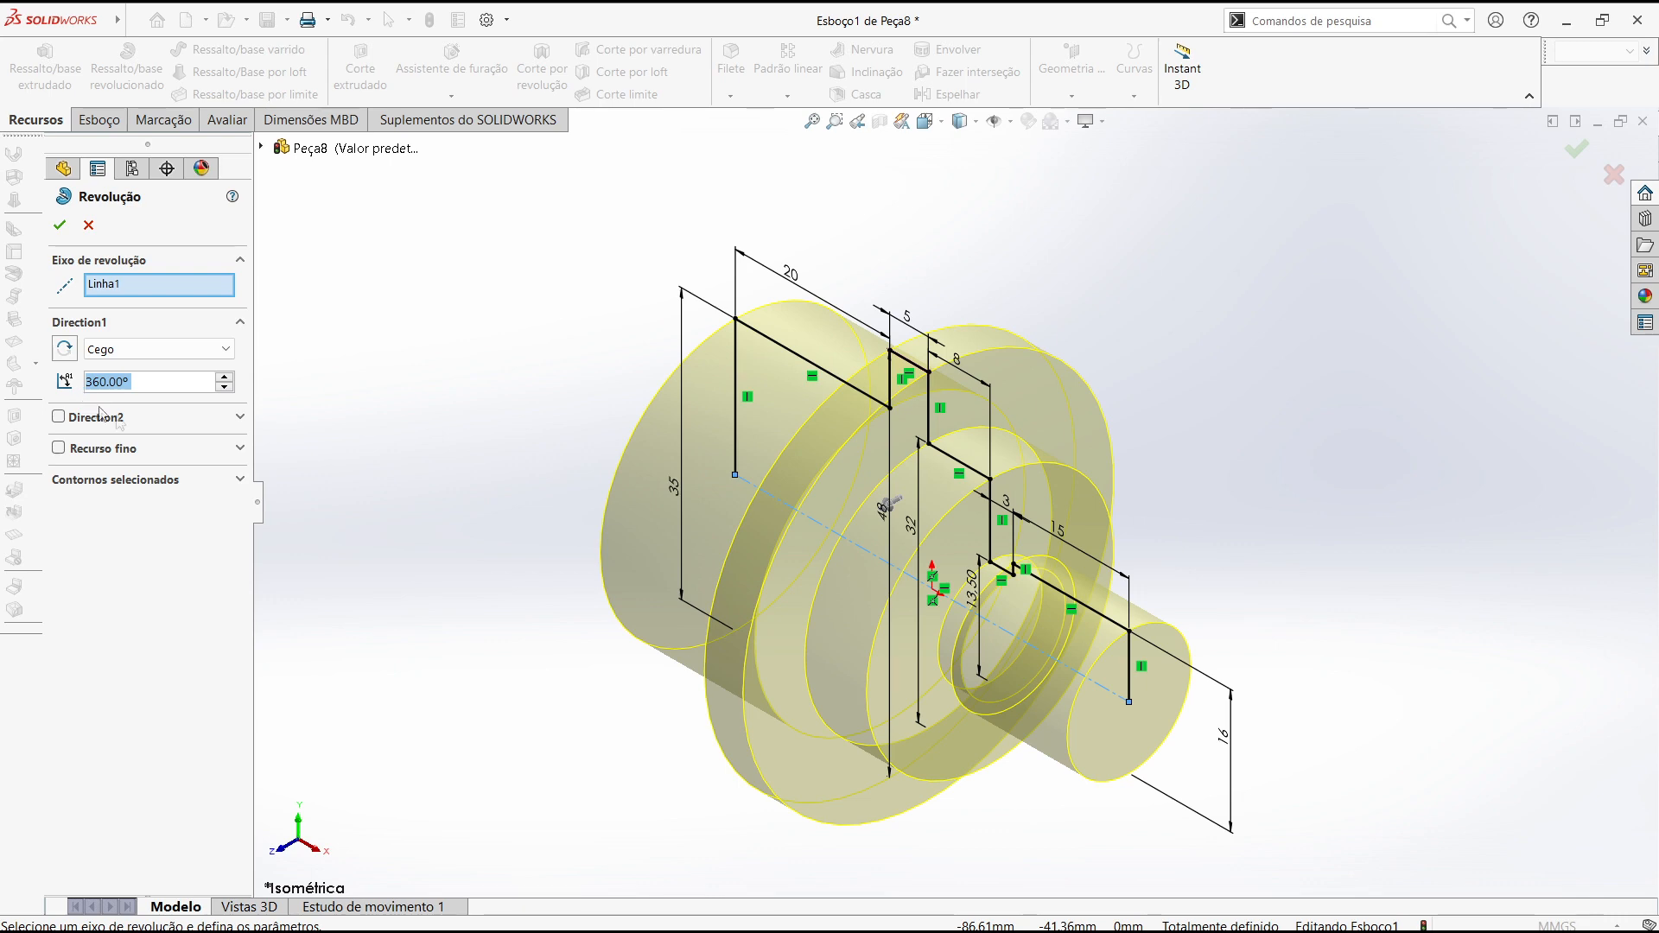
Reduce the revolve angle gradually to 318° to preview a partial revolution
{"action": "left_click", "coordinate": [225, 388]}
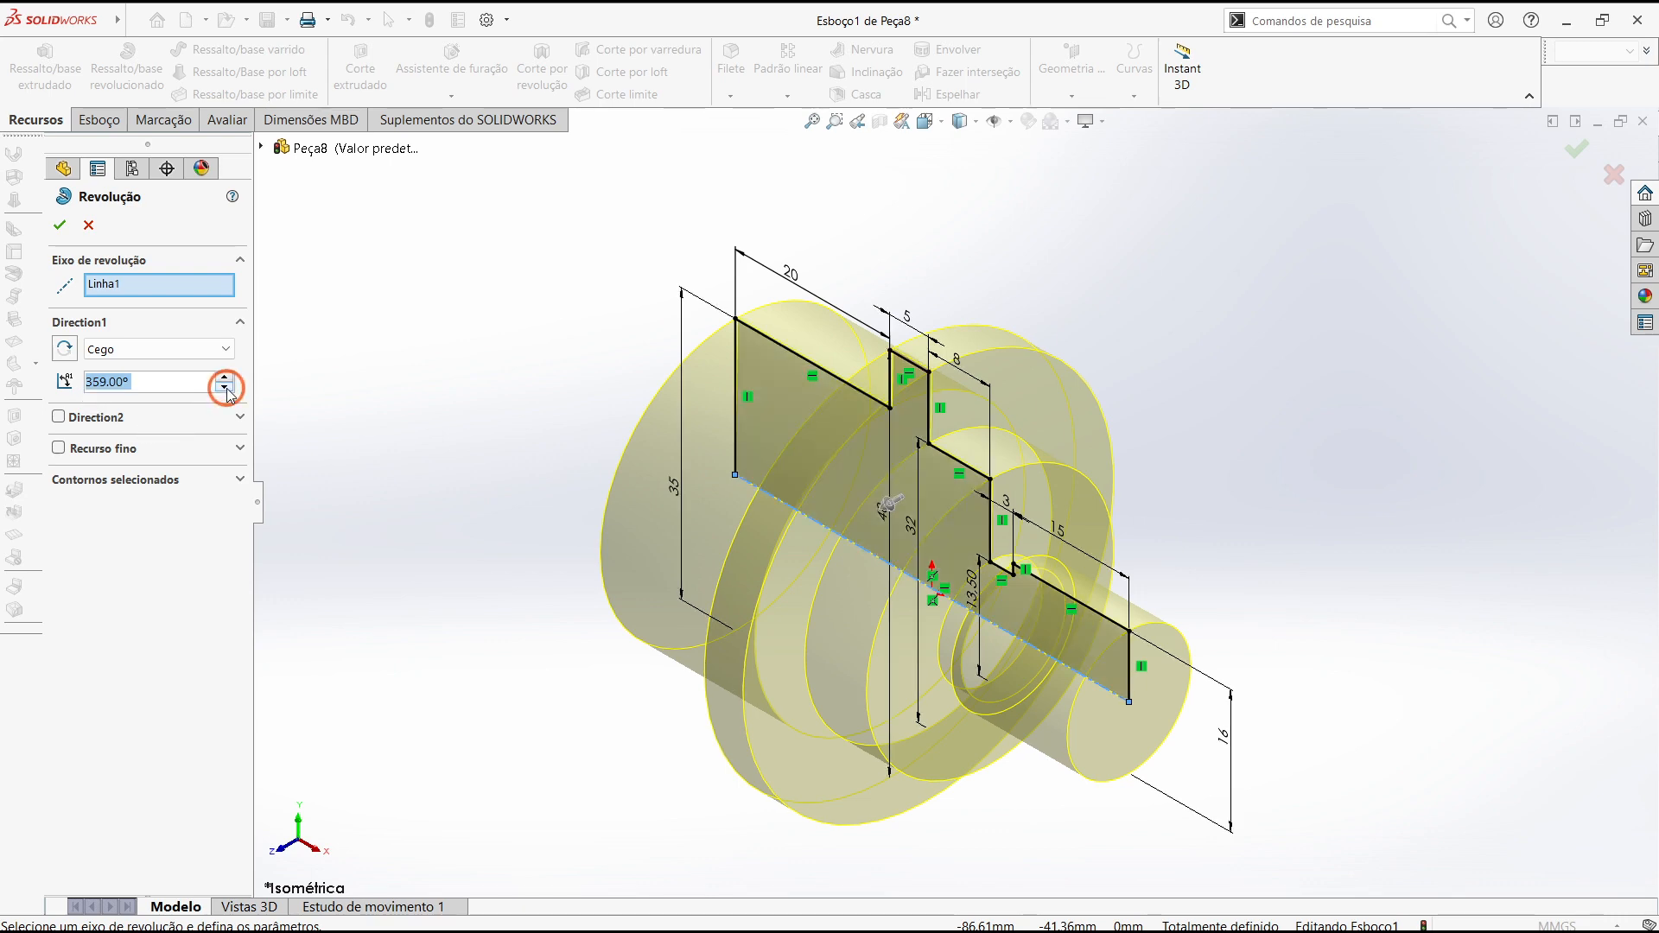
{"action": "left_click", "coordinate": [226, 388]}
{"action": "left_click", "coordinate": [226, 388]}
{"action": "left_click", "coordinate": [225, 388]}
{"action": "left_click", "coordinate": [225, 388]}
{"action": "left_click", "coordinate": [225, 388]}
{"action": "left_click", "coordinate": [226, 388]}
{"action": "left_click", "coordinate": [225, 388]}
{"action": "left_click", "coordinate": [225, 388]}
{"action": "left_click", "coordinate": [225, 388]}
{"action": "left_click", "coordinate": [226, 388]}
{"action": "left_click", "coordinate": [225, 388]}
{"action": "left_click", "coordinate": [225, 388]}
{"action": "left_click", "coordinate": [226, 388]}
{"action": "left_click", "coordinate": [225, 388]}
{"action": "left_click", "coordinate": [226, 388]}
{"action": "left_click", "coordinate": [226, 388]}
{"action": "left_click", "coordinate": [226, 388]}
{"action": "left_click", "coordinate": [226, 388]}
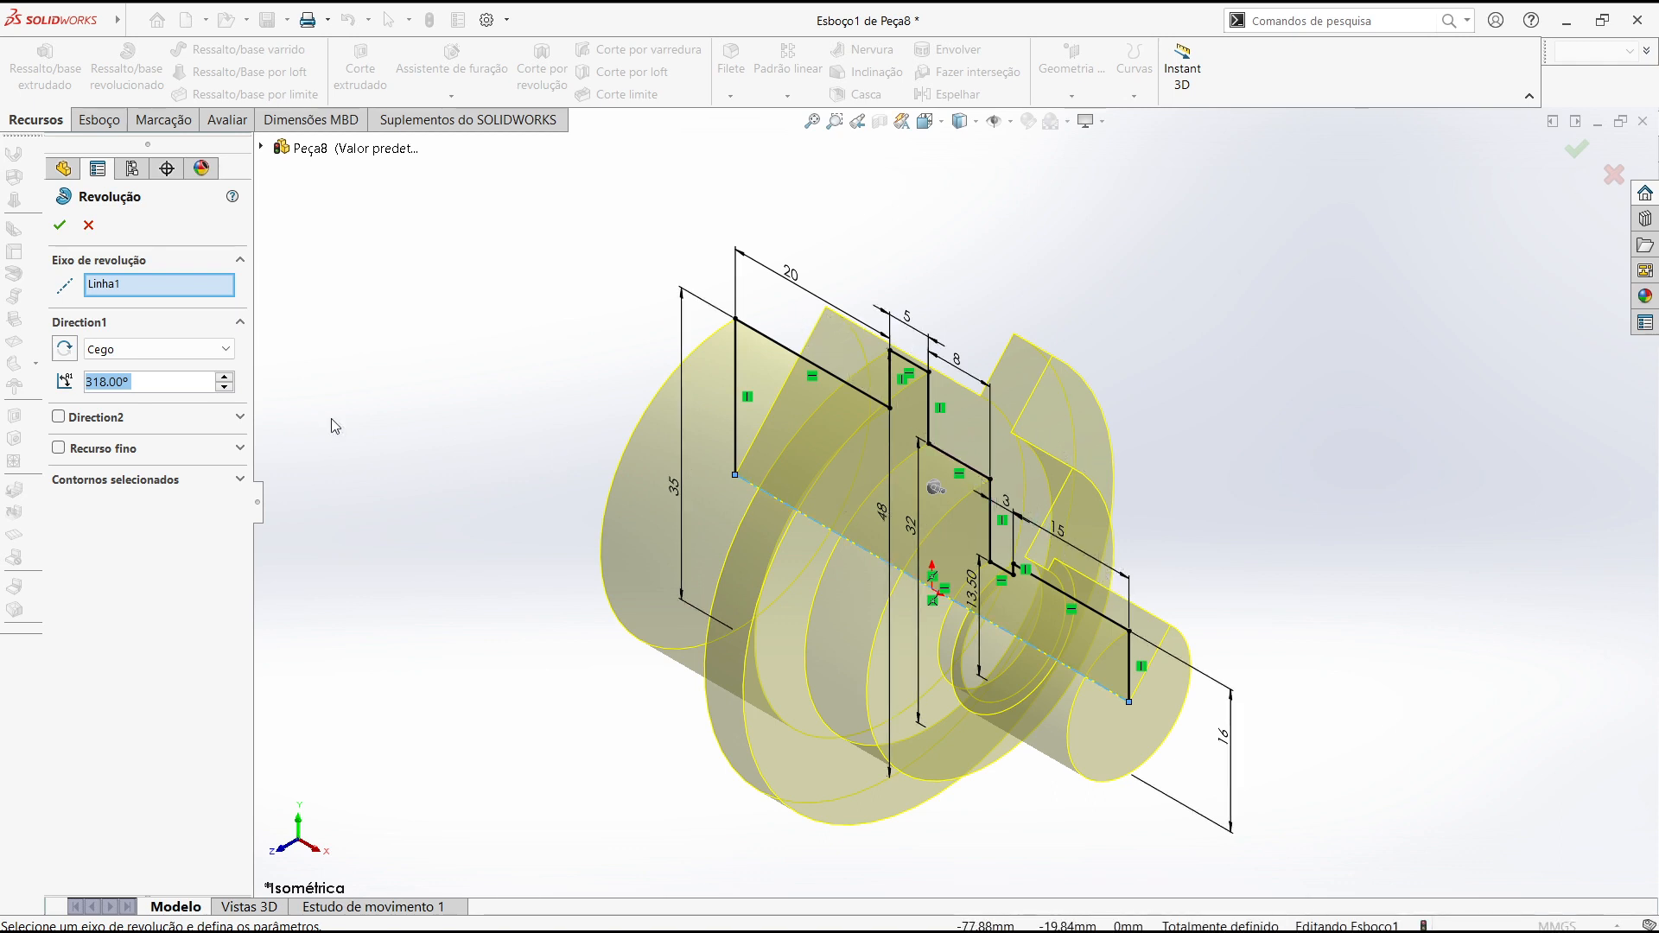
Set the revolve angle to 360°, create the solid body and show it in isometric view
{"action": "type", "text": "360"}
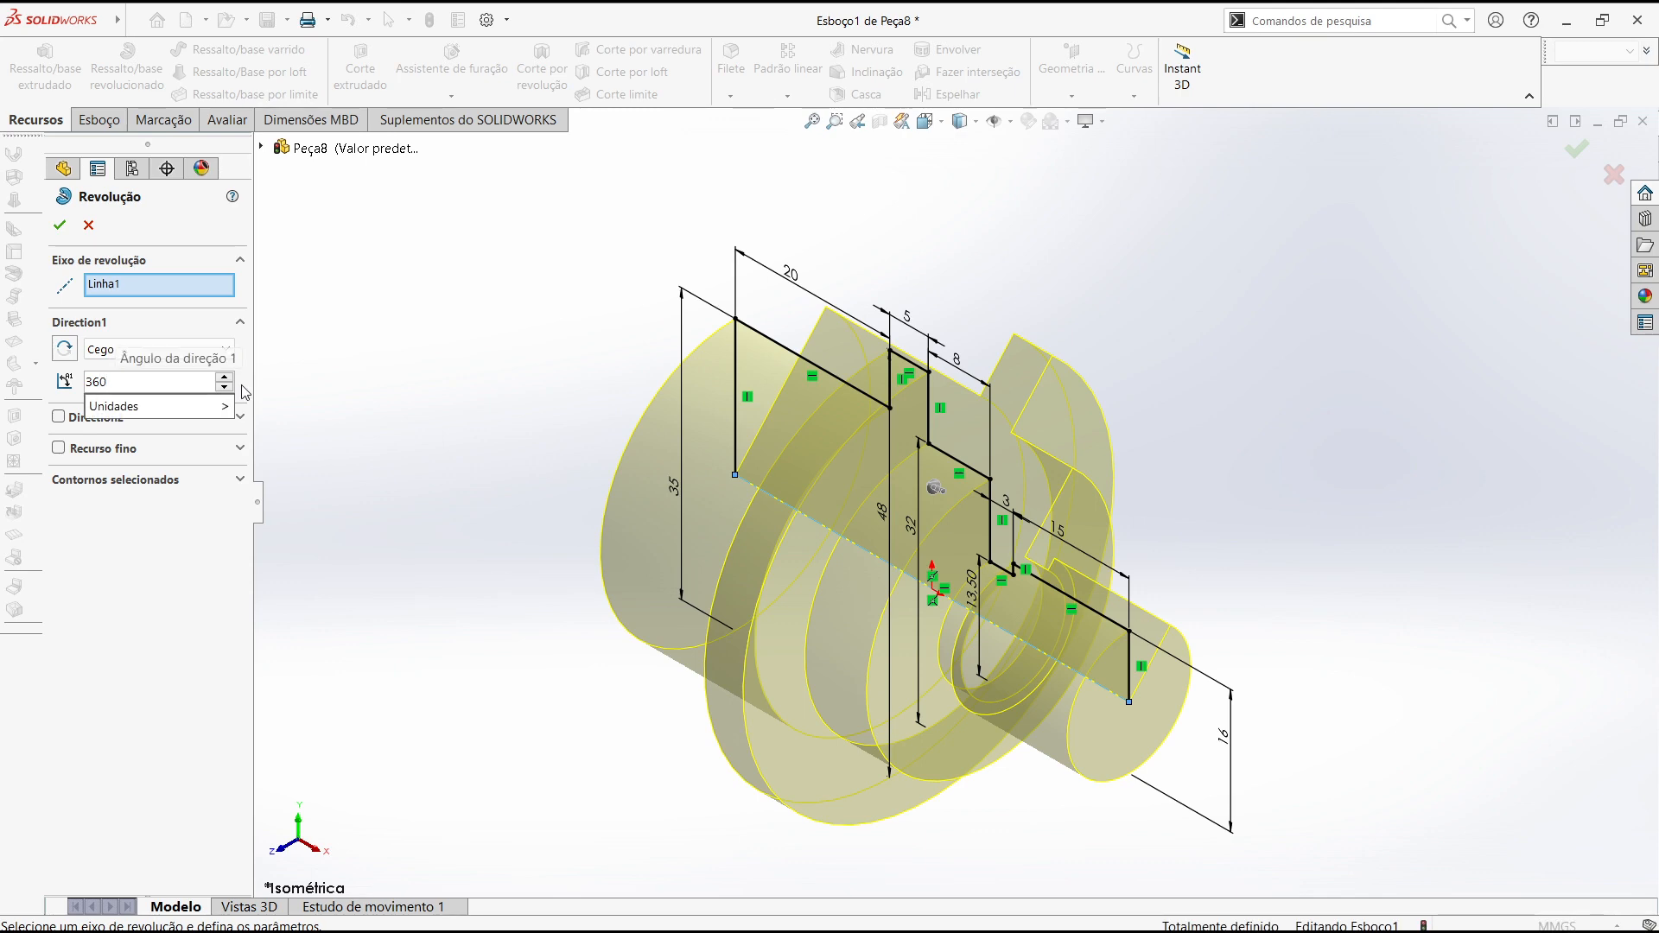
{"action": "key", "text": "Return"}
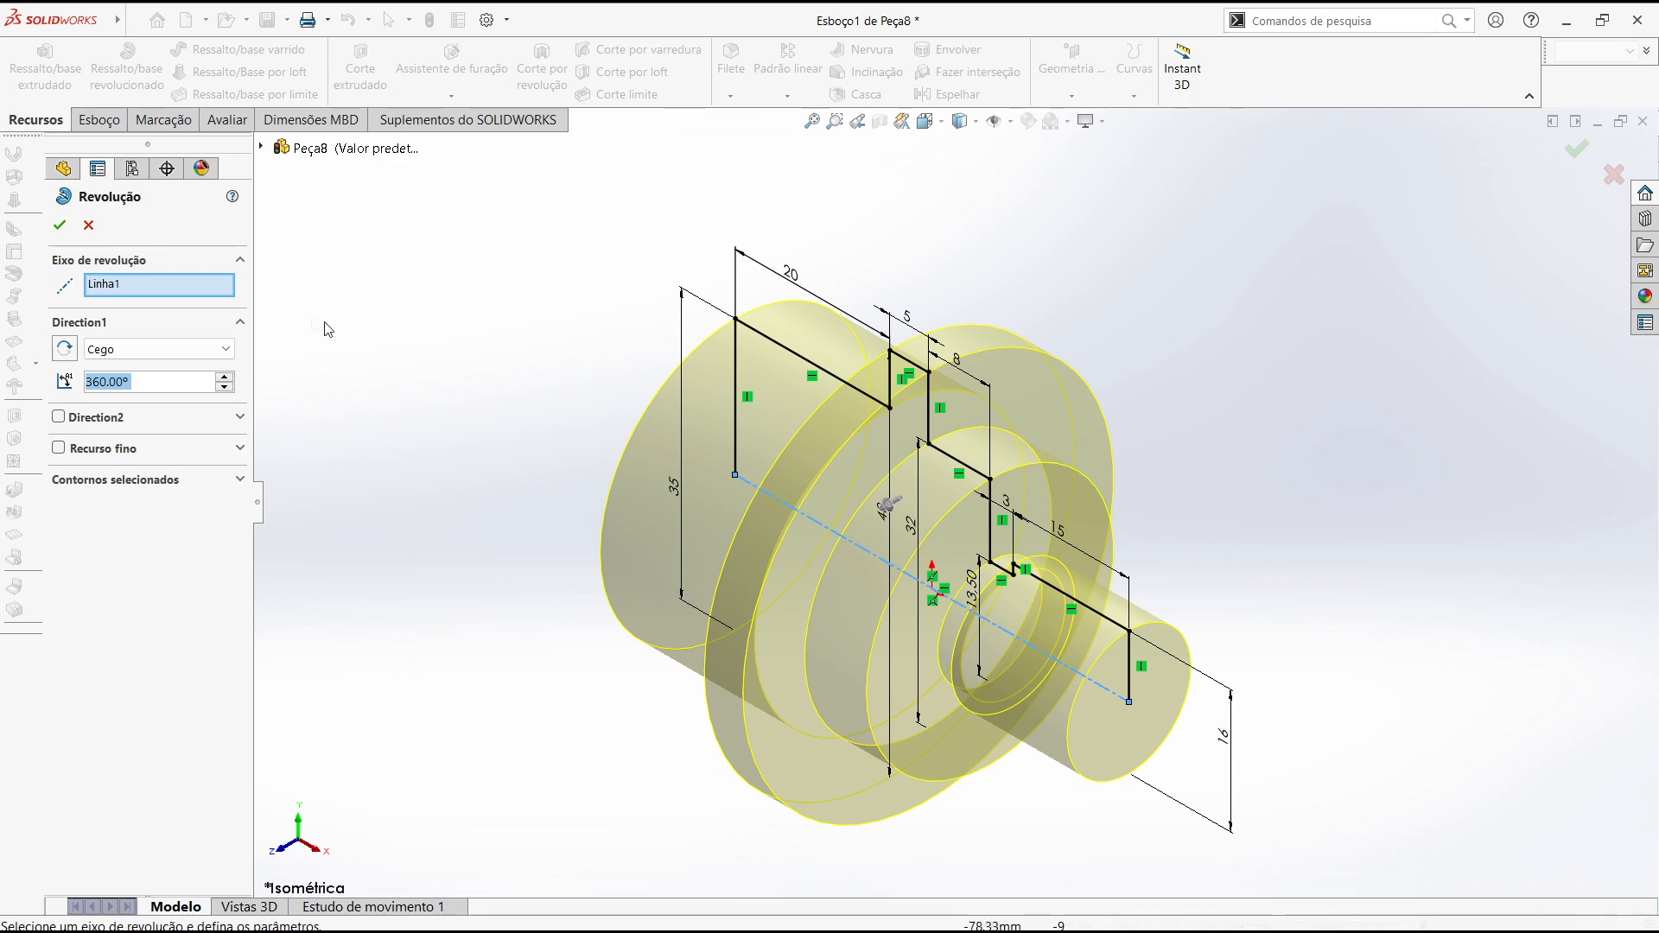
{"action": "left_click", "coordinate": [61, 226]}
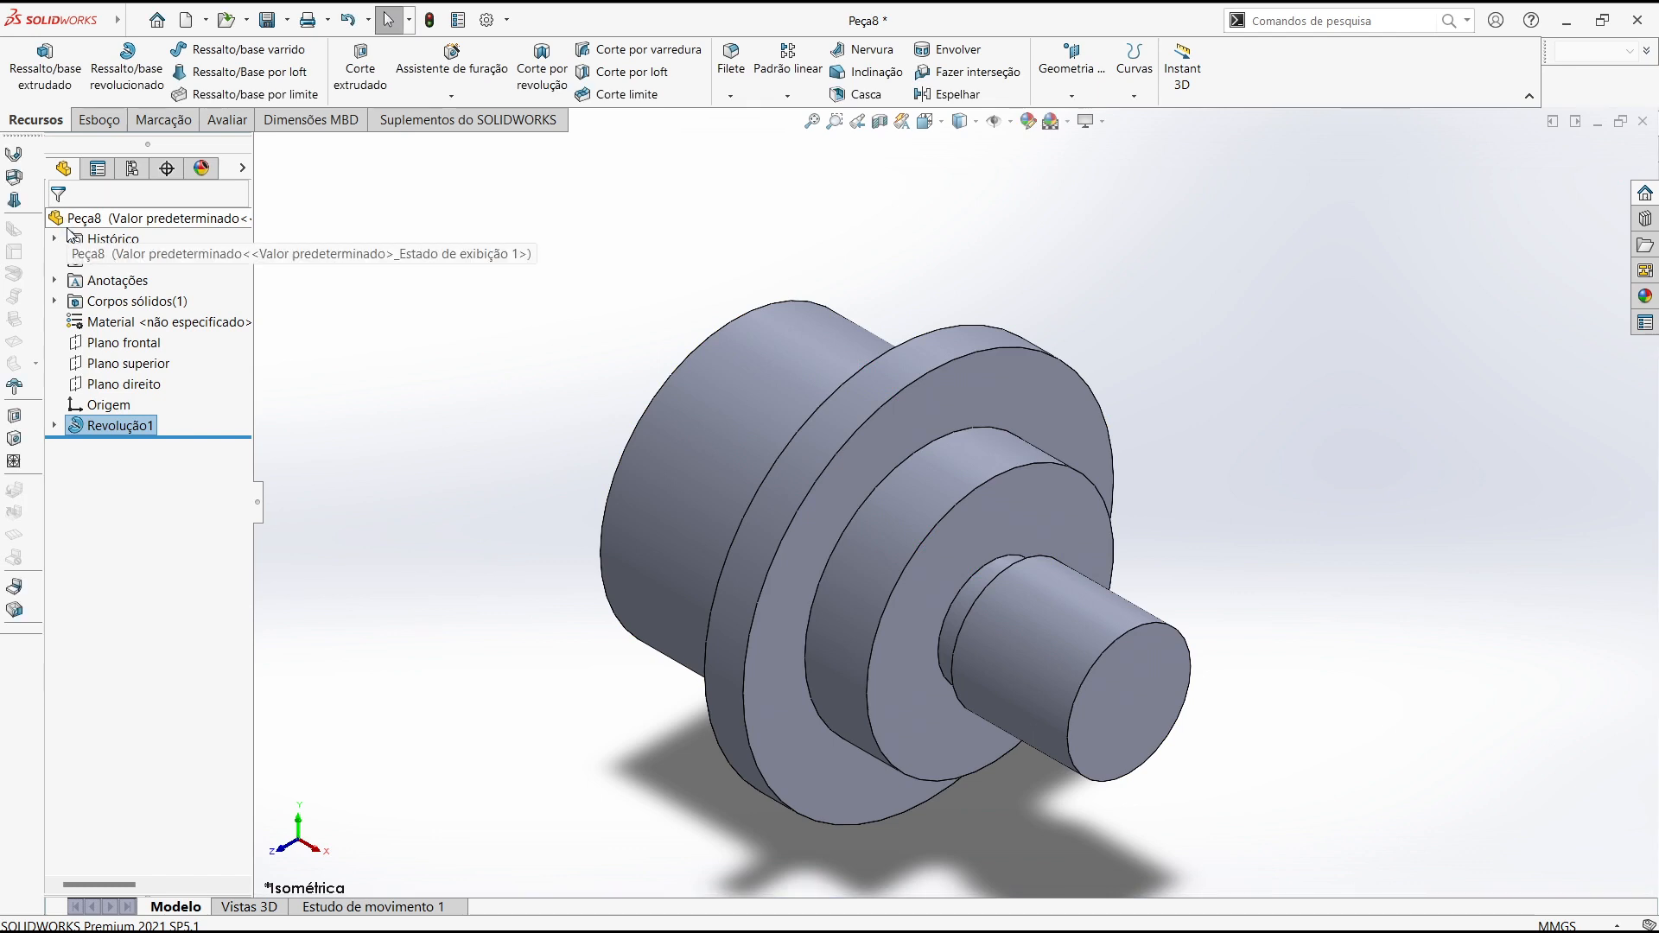
{"action": "key", "text": "ctrl+7"}
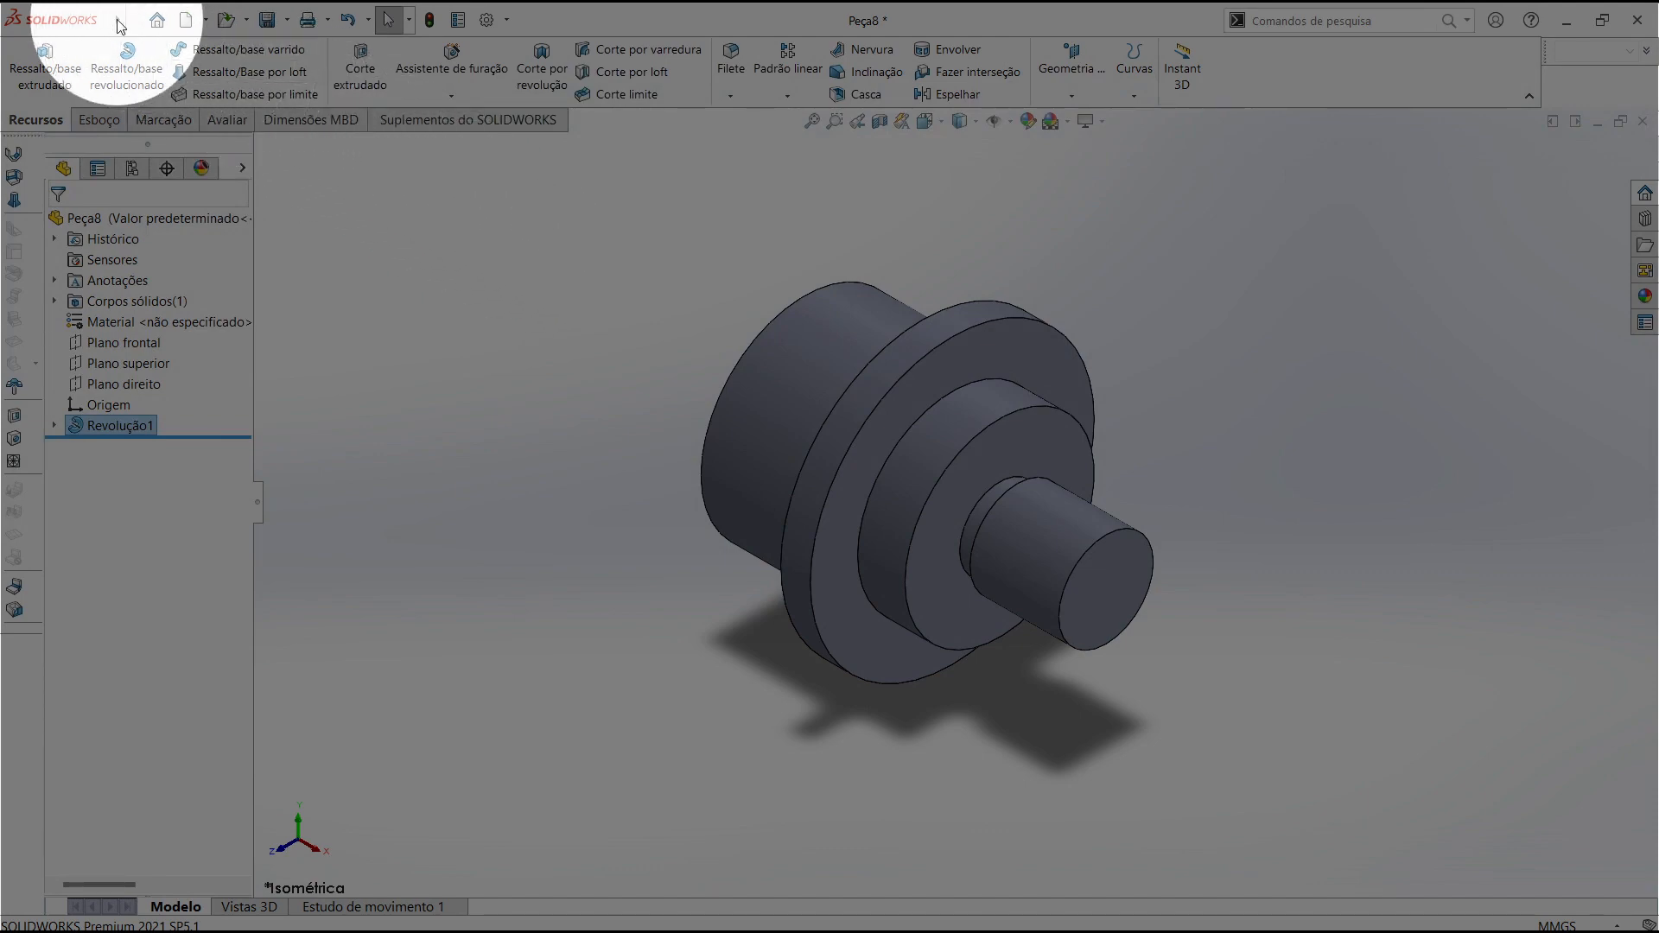
{"action": "mouse_move", "coordinate": [119, 26]}
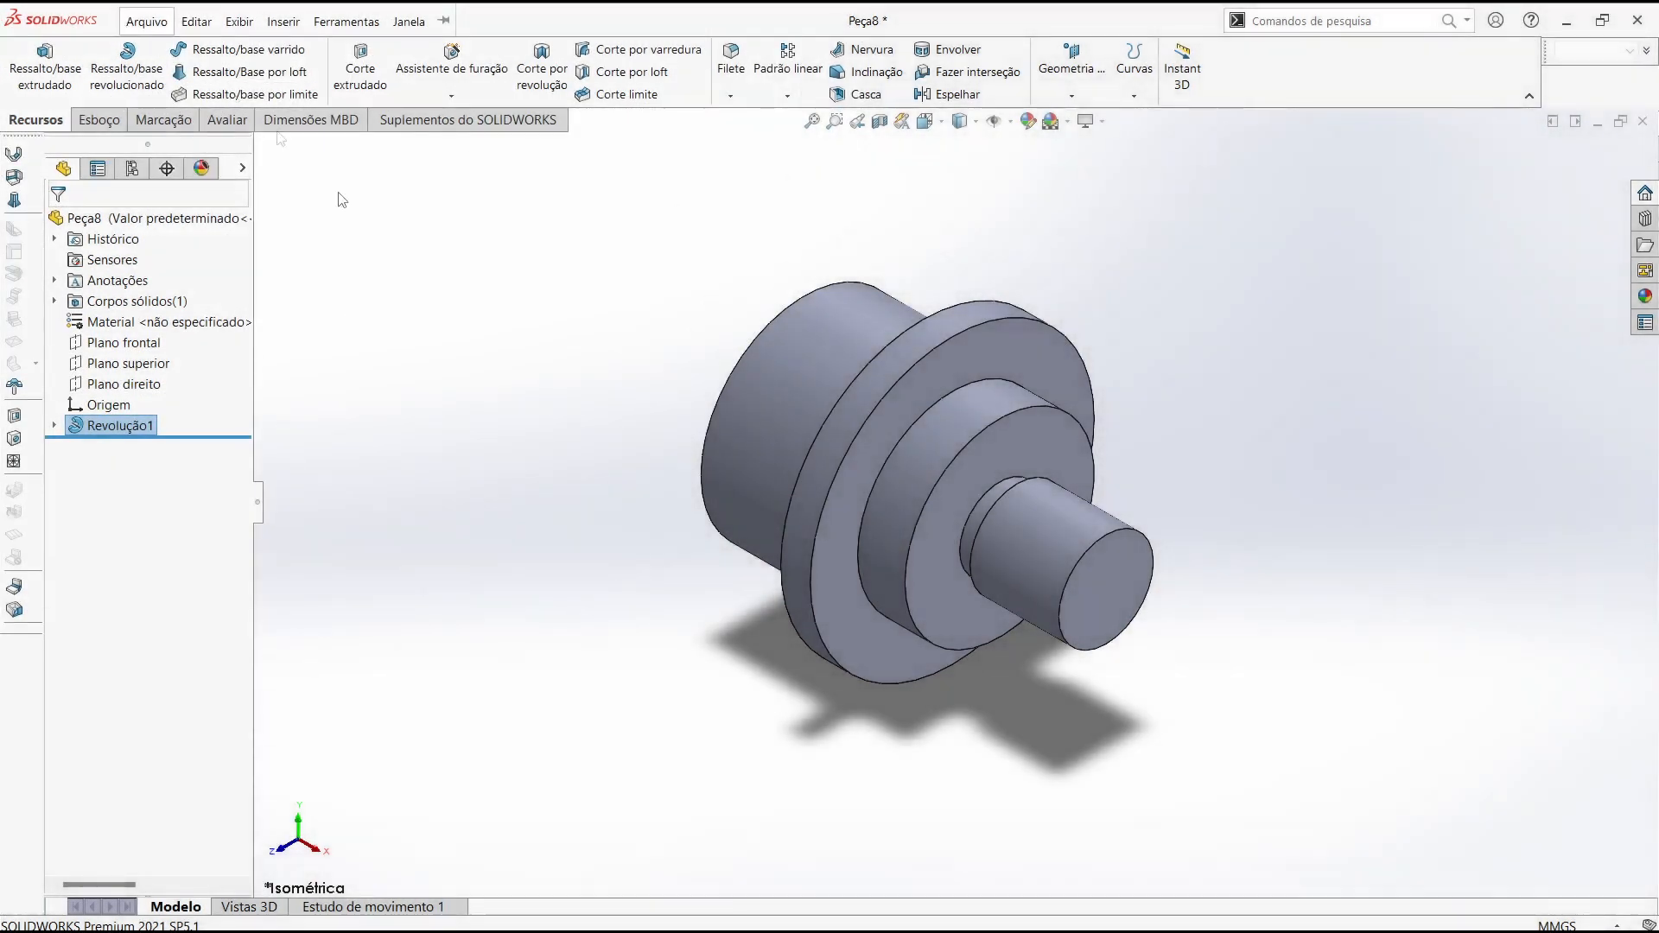
Start a cosmetic thread and select the outer circular edge at the free end of the small front cylinder
{"action": "left_click", "coordinate": [145, 22]}
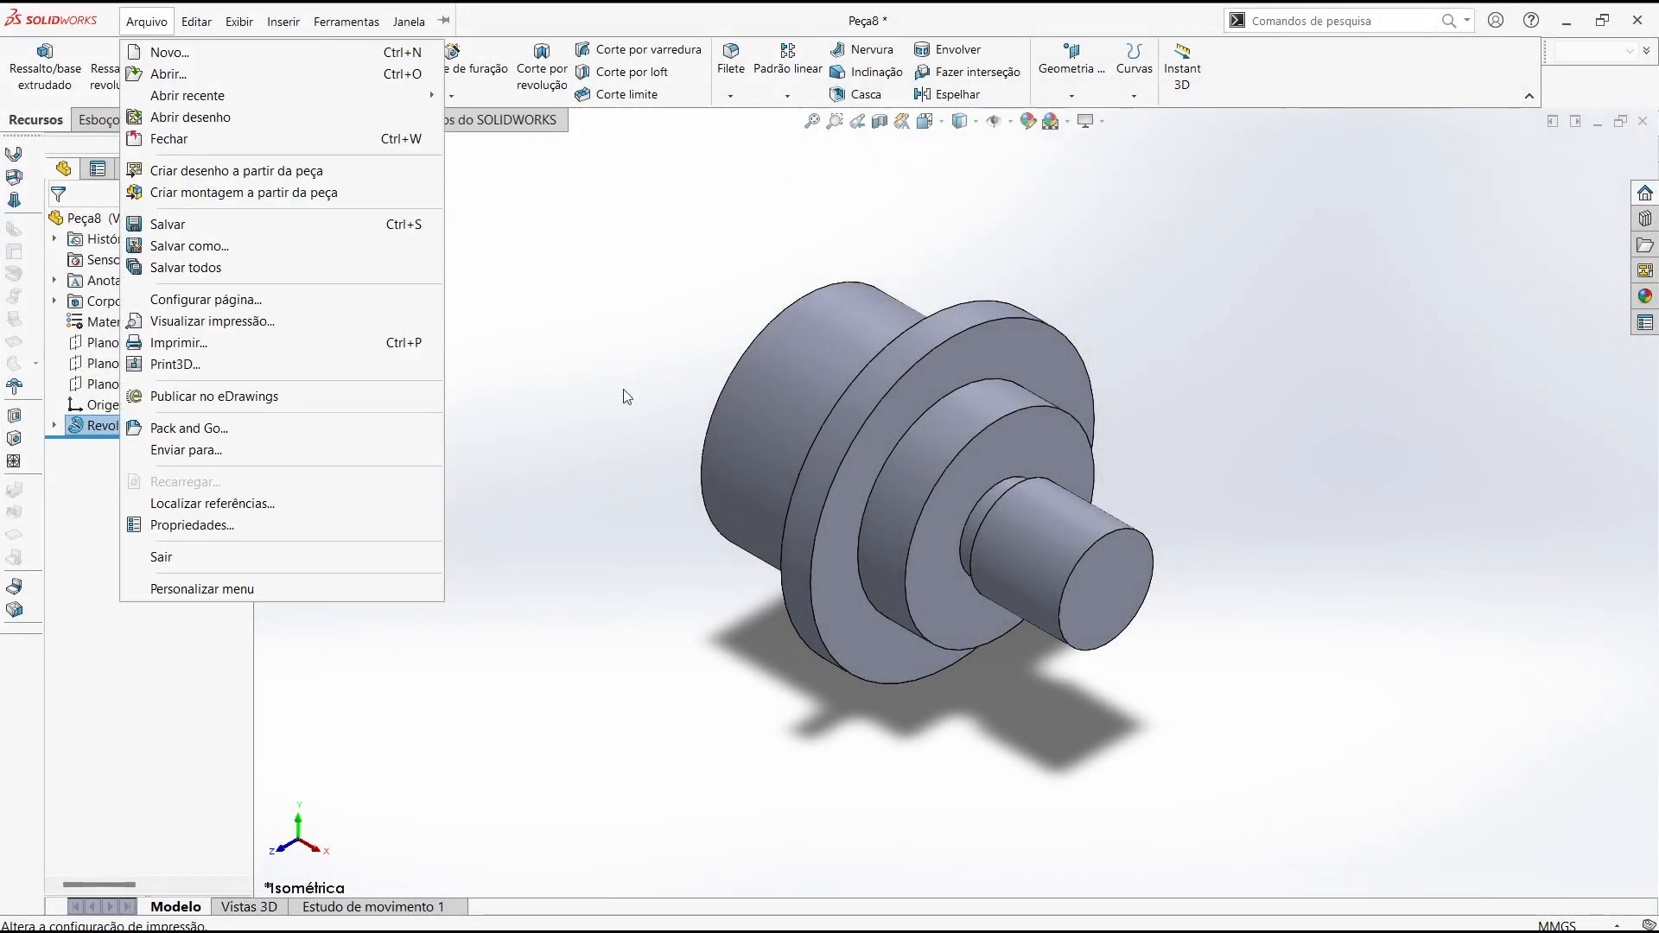
{"action": "left_click", "coordinate": [624, 391]}
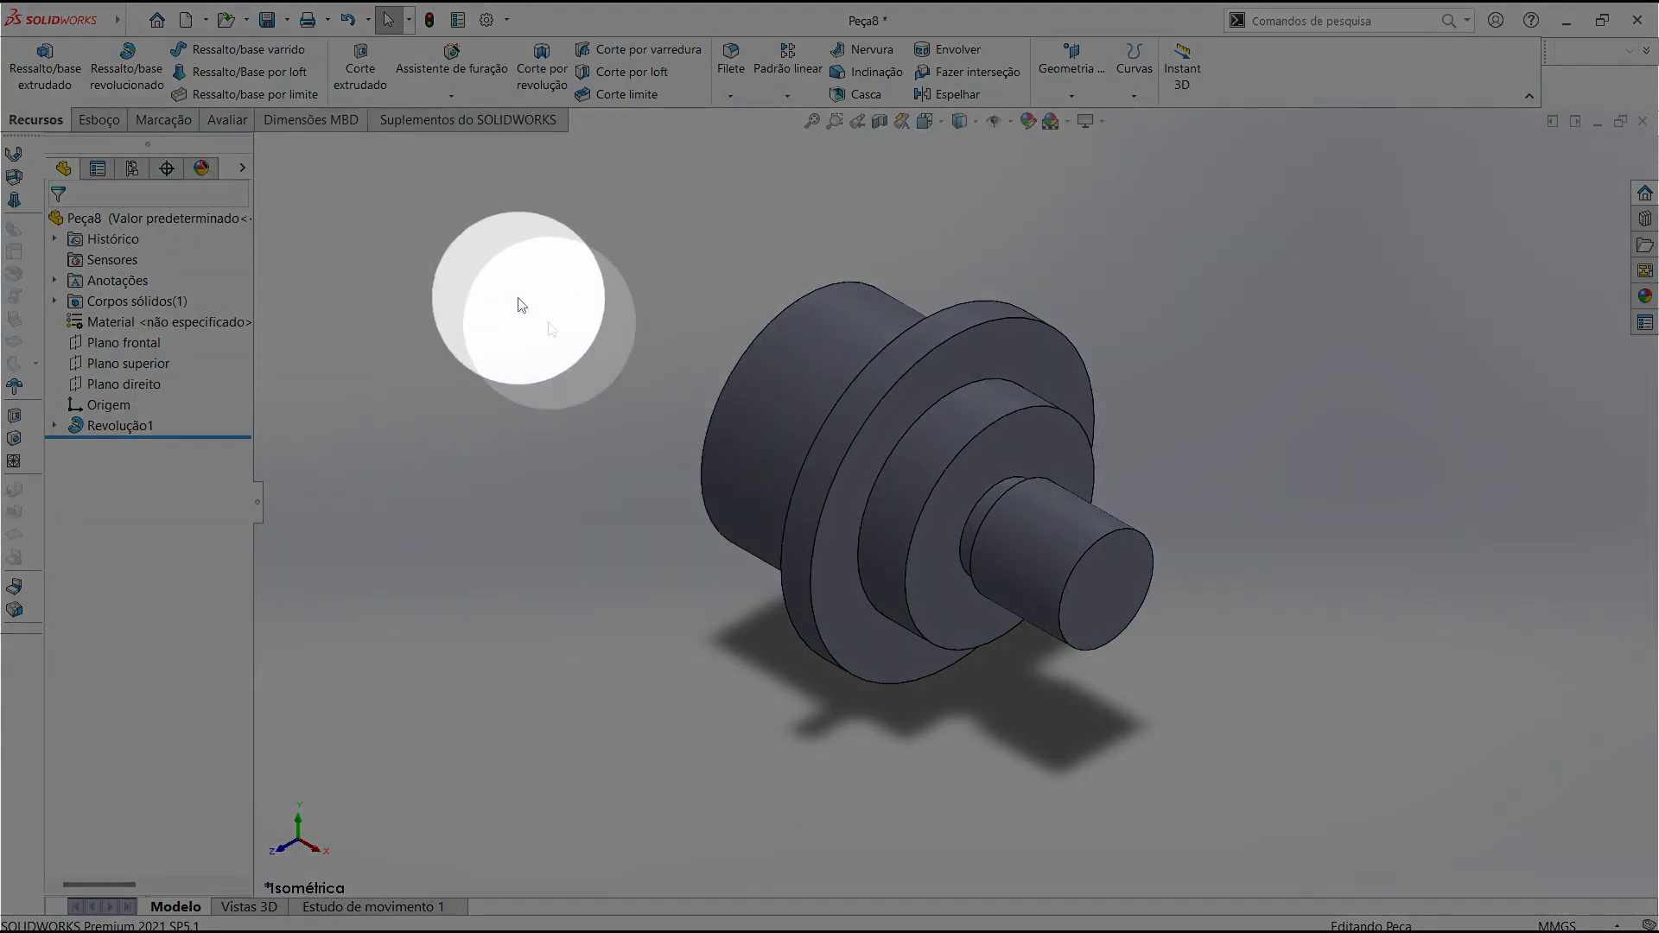
{"action": "left_click", "coordinate": [131, 23]}
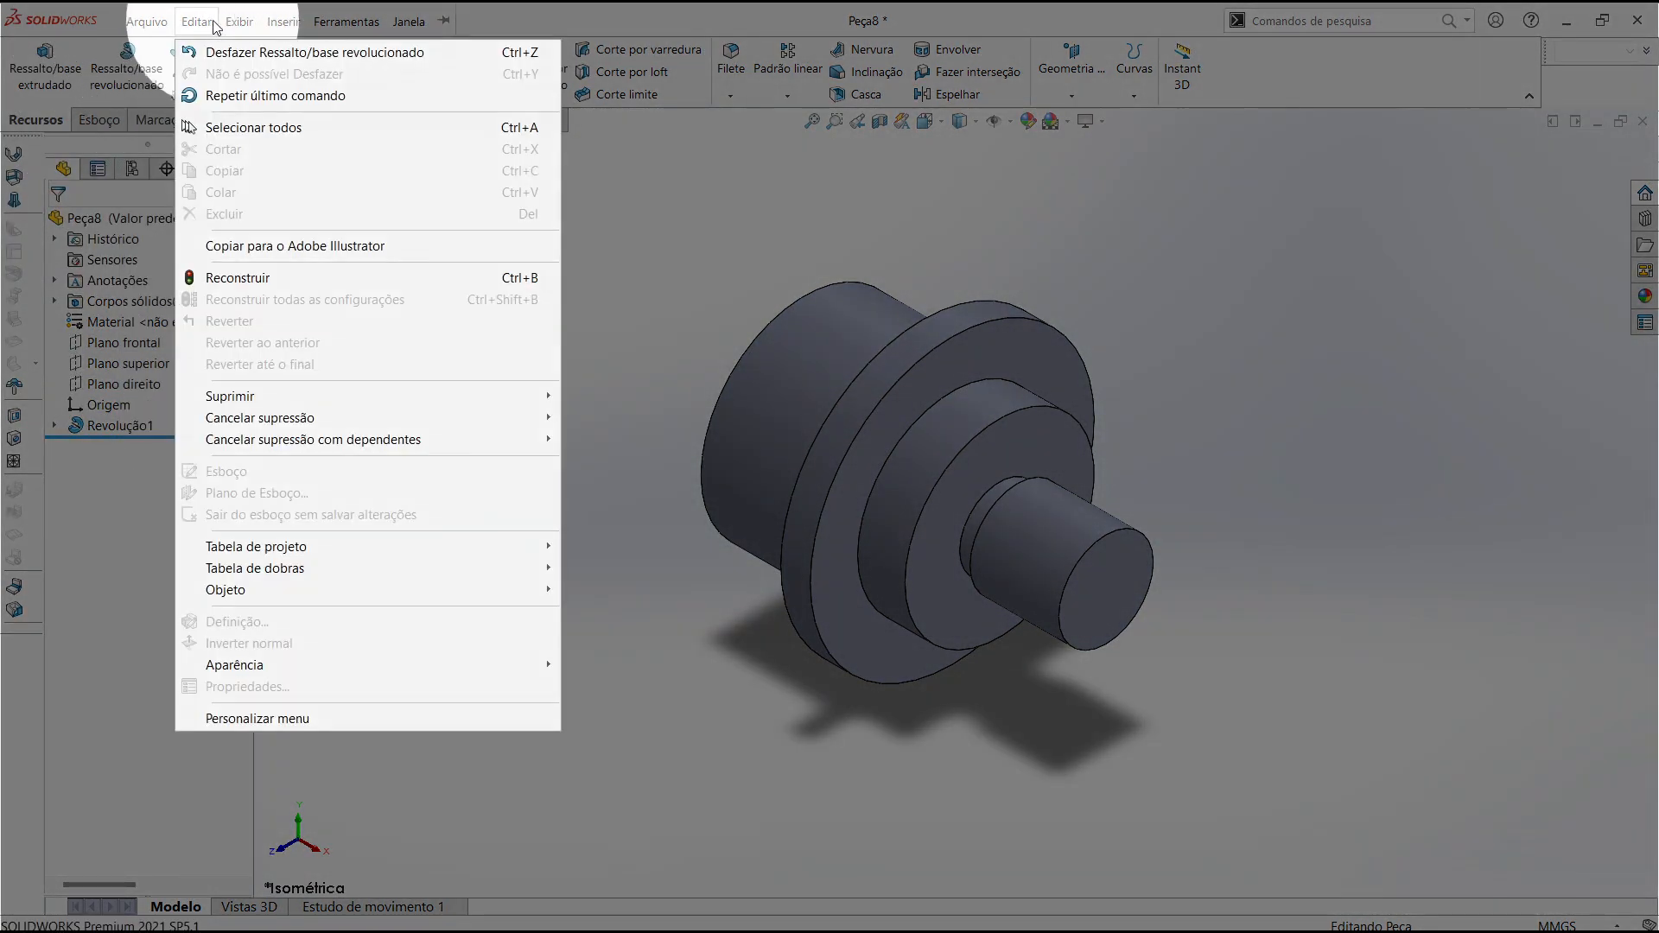
{"action": "mouse_move", "coordinate": [337, 22]}
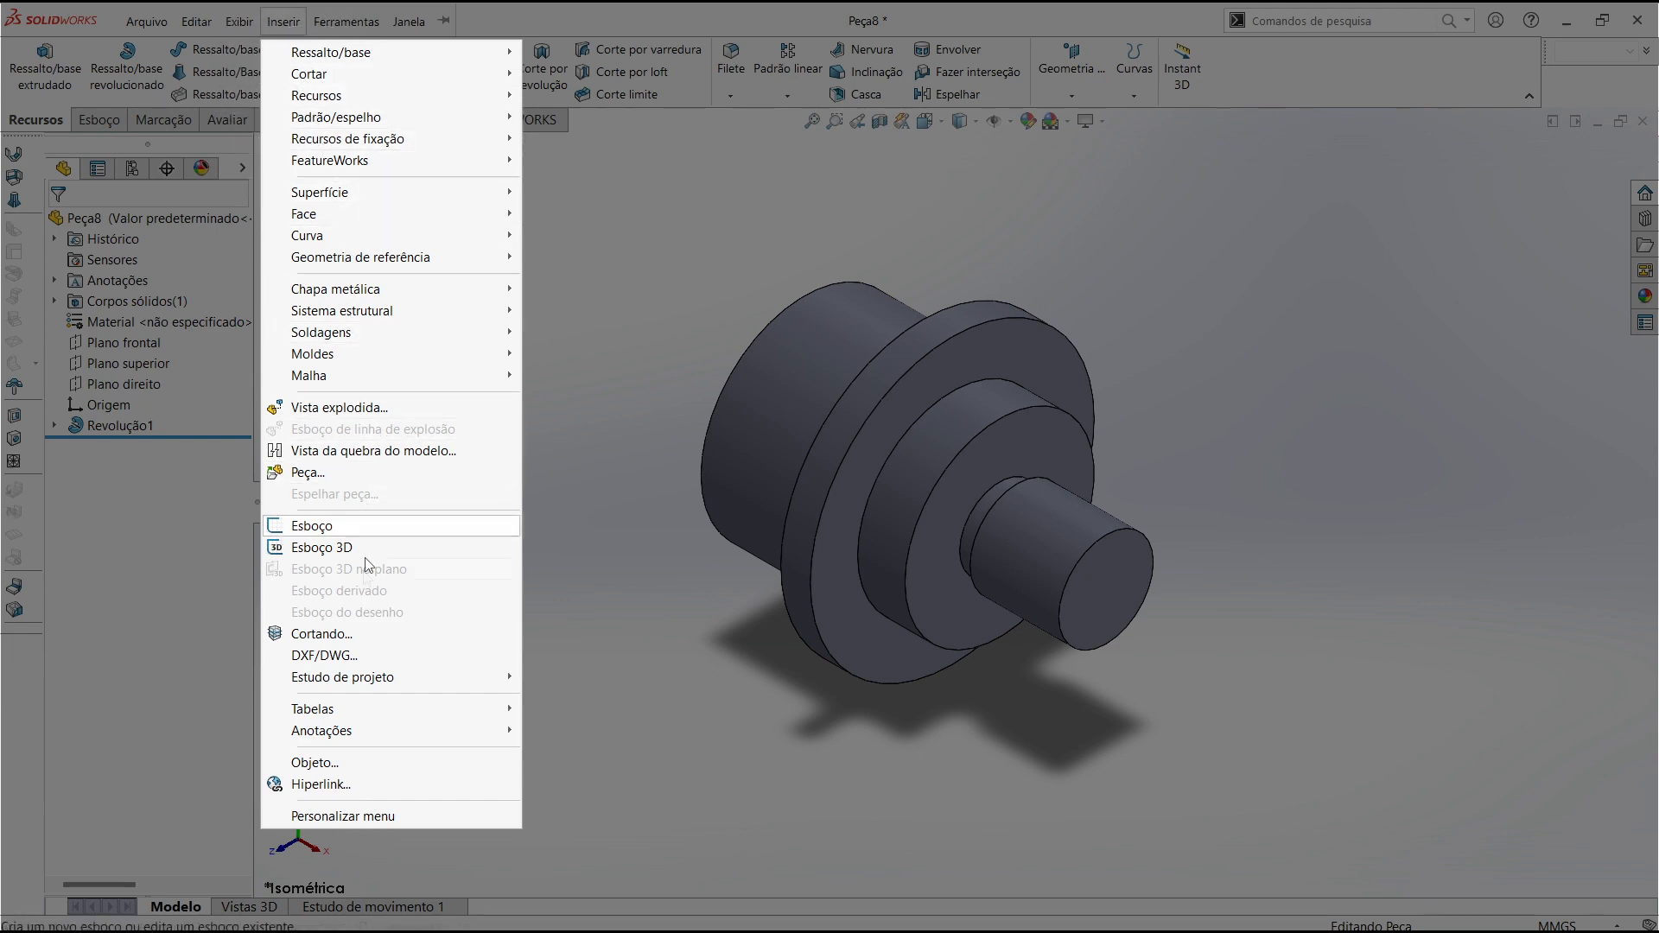
{"action": "mouse_move", "coordinate": [355, 740]}
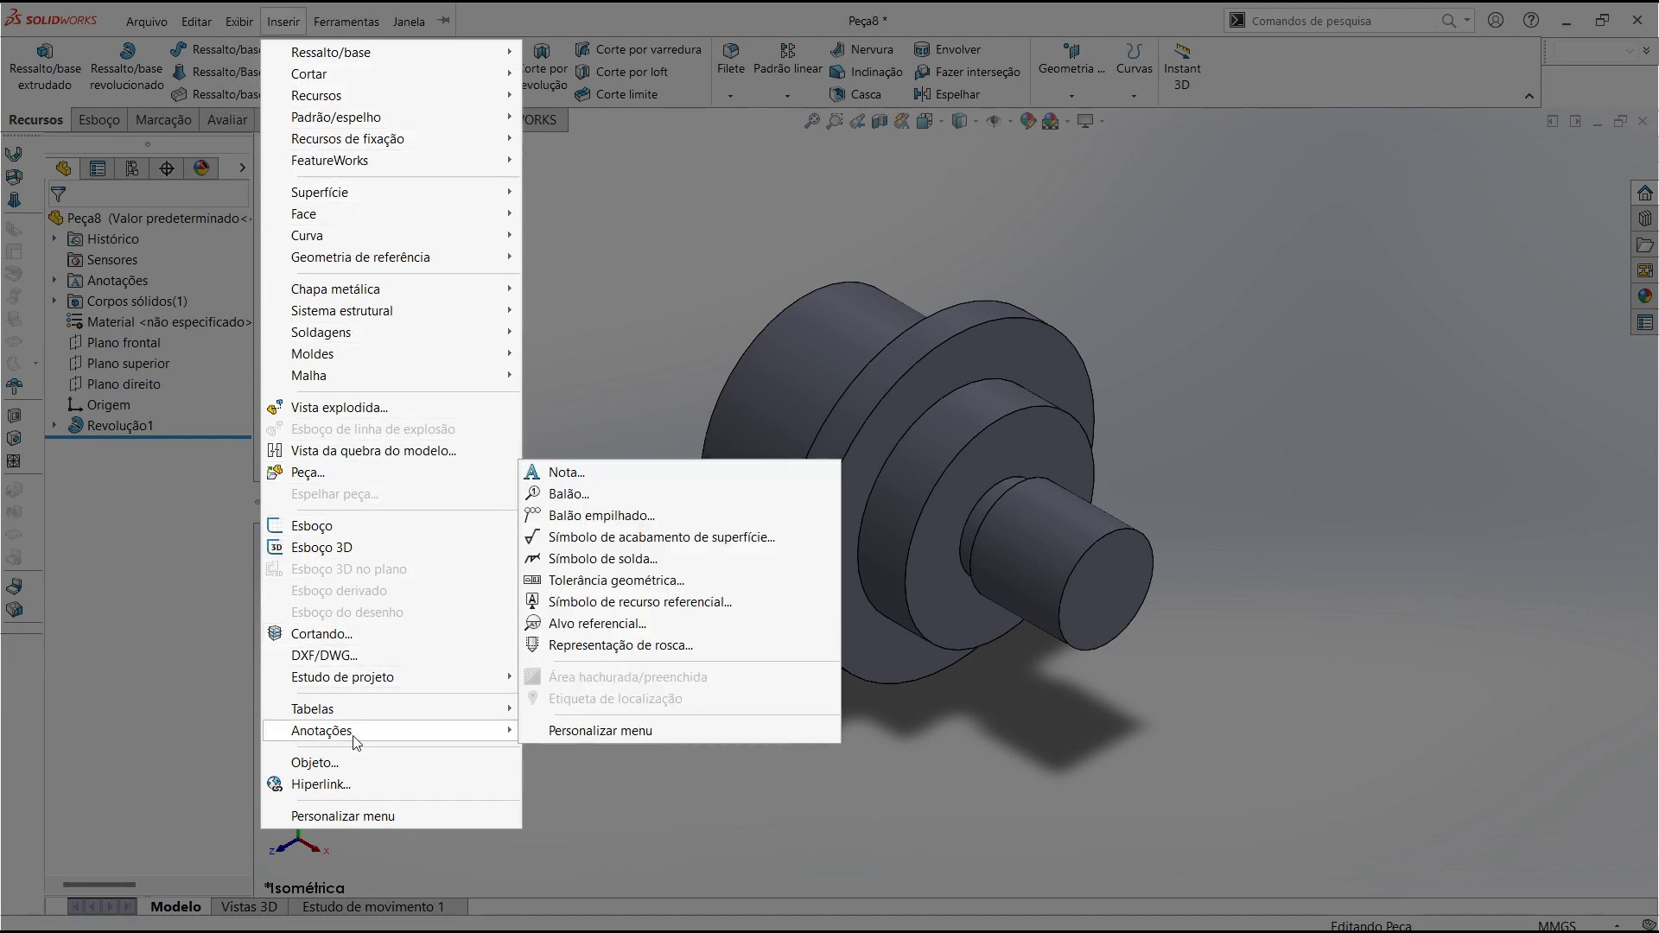
{"action": "left_click", "coordinate": [603, 645]}
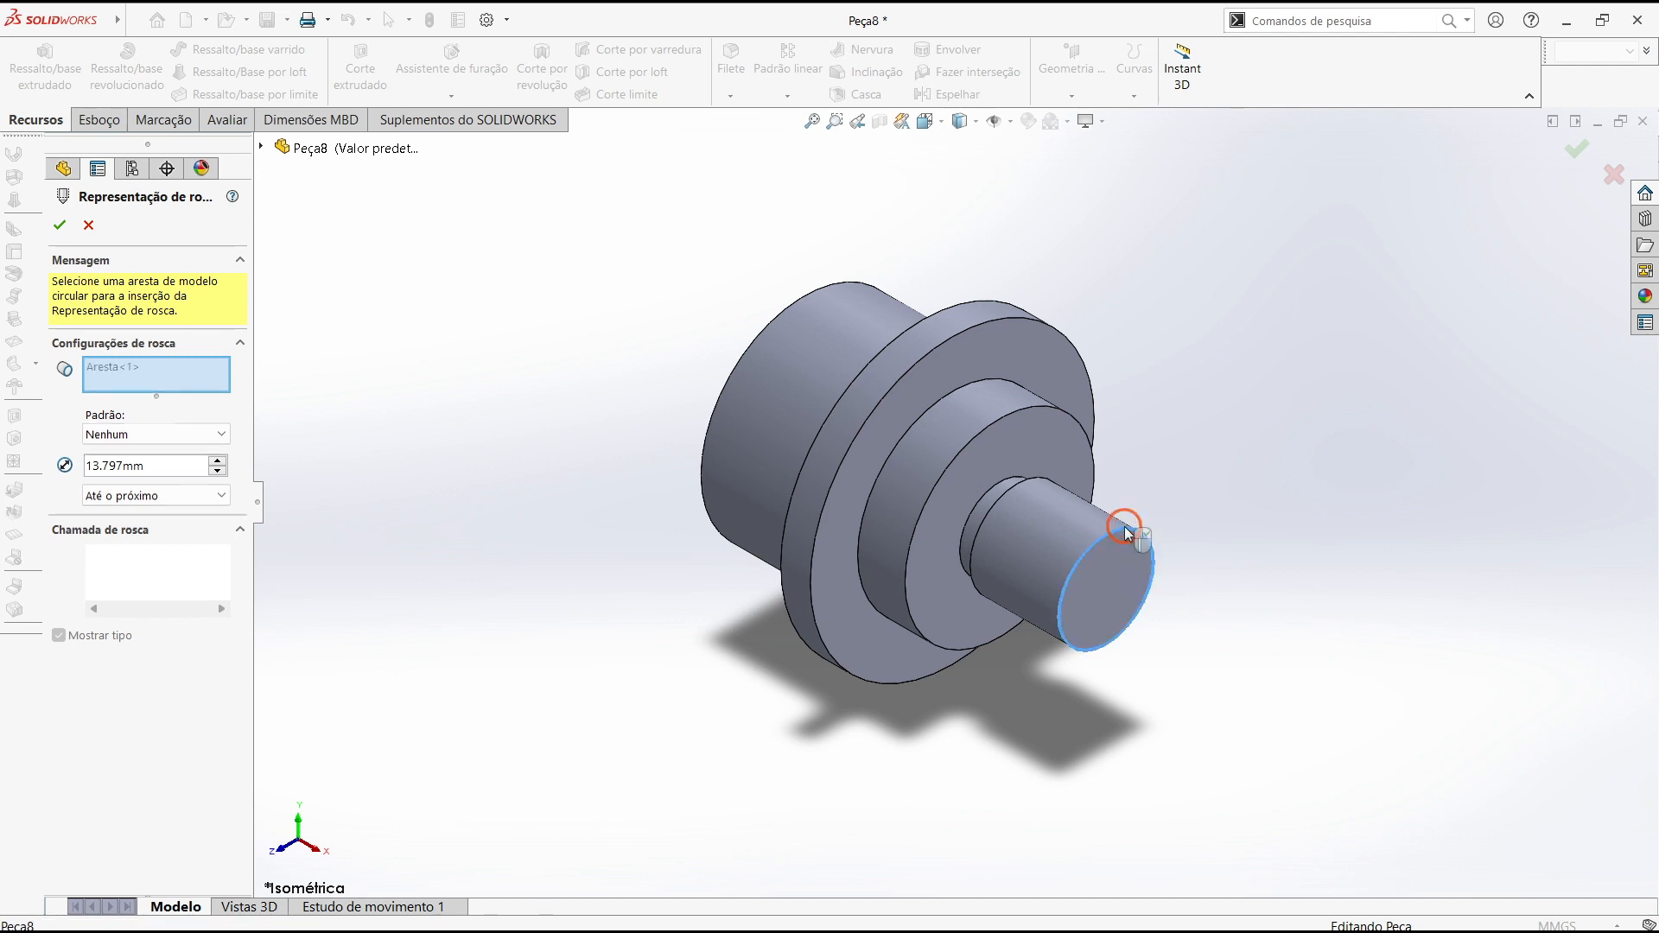
{"action": "left_click", "coordinate": [1128, 534]}
Set the cosmetic thread's minor diameter to 14 mm, enter the callout M16 x 2mm, and apply the thread
{"action": "left_click_drag", "start_coordinate": [147, 386], "coordinate": [77, 387]}
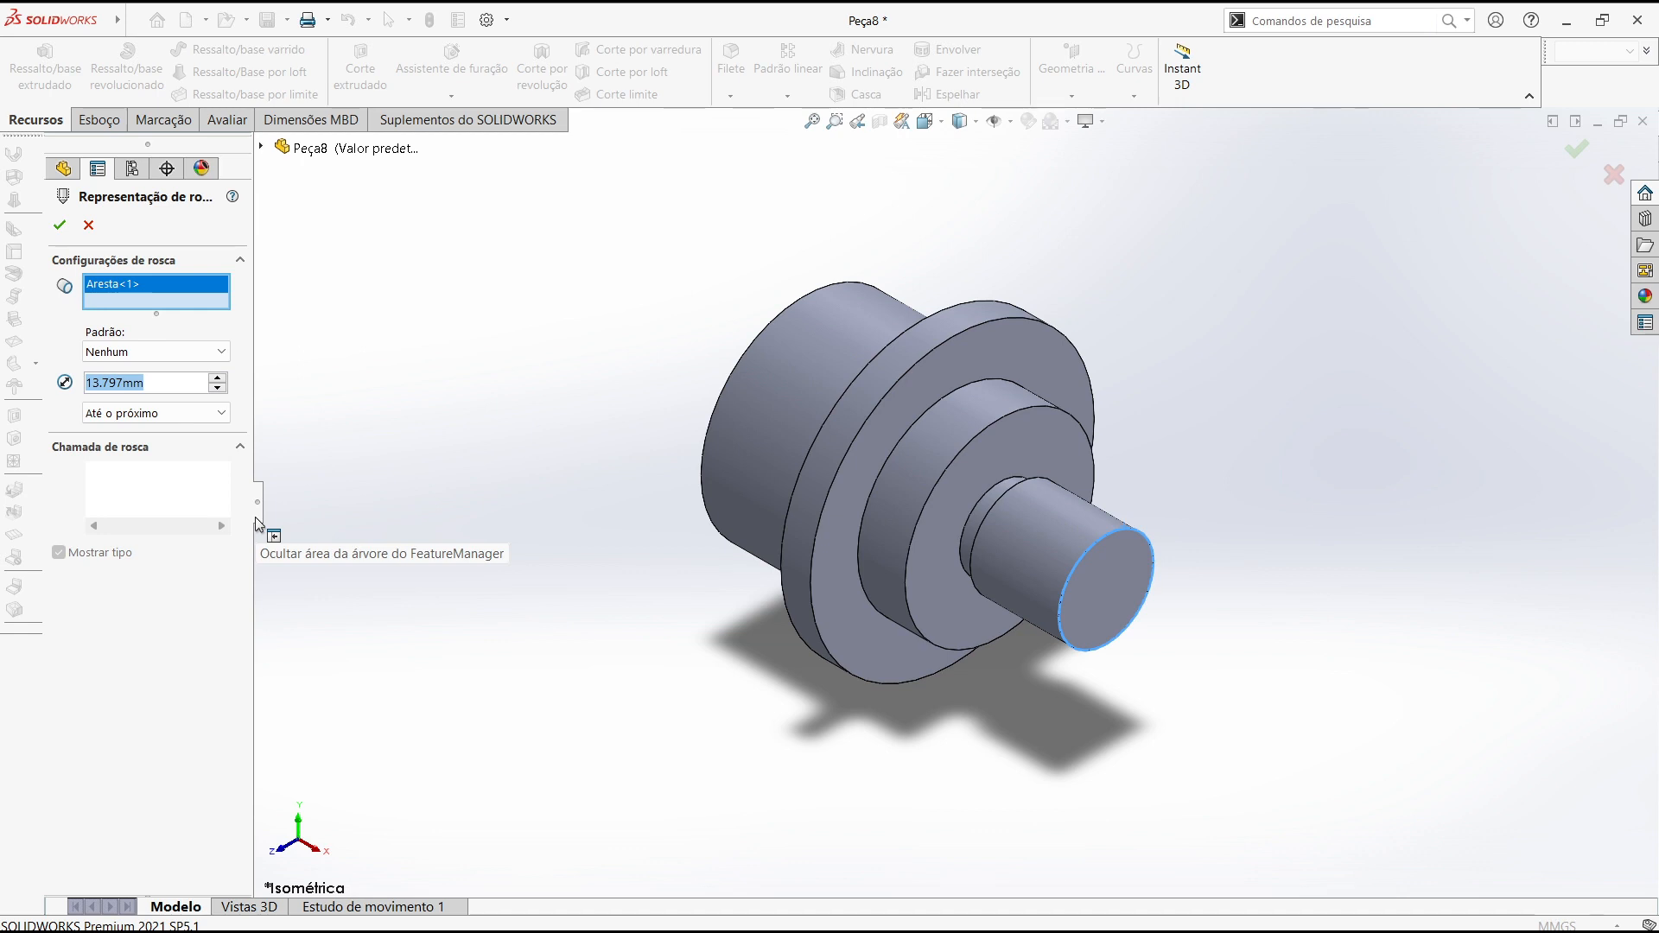
{"action": "type", "text": "14"}
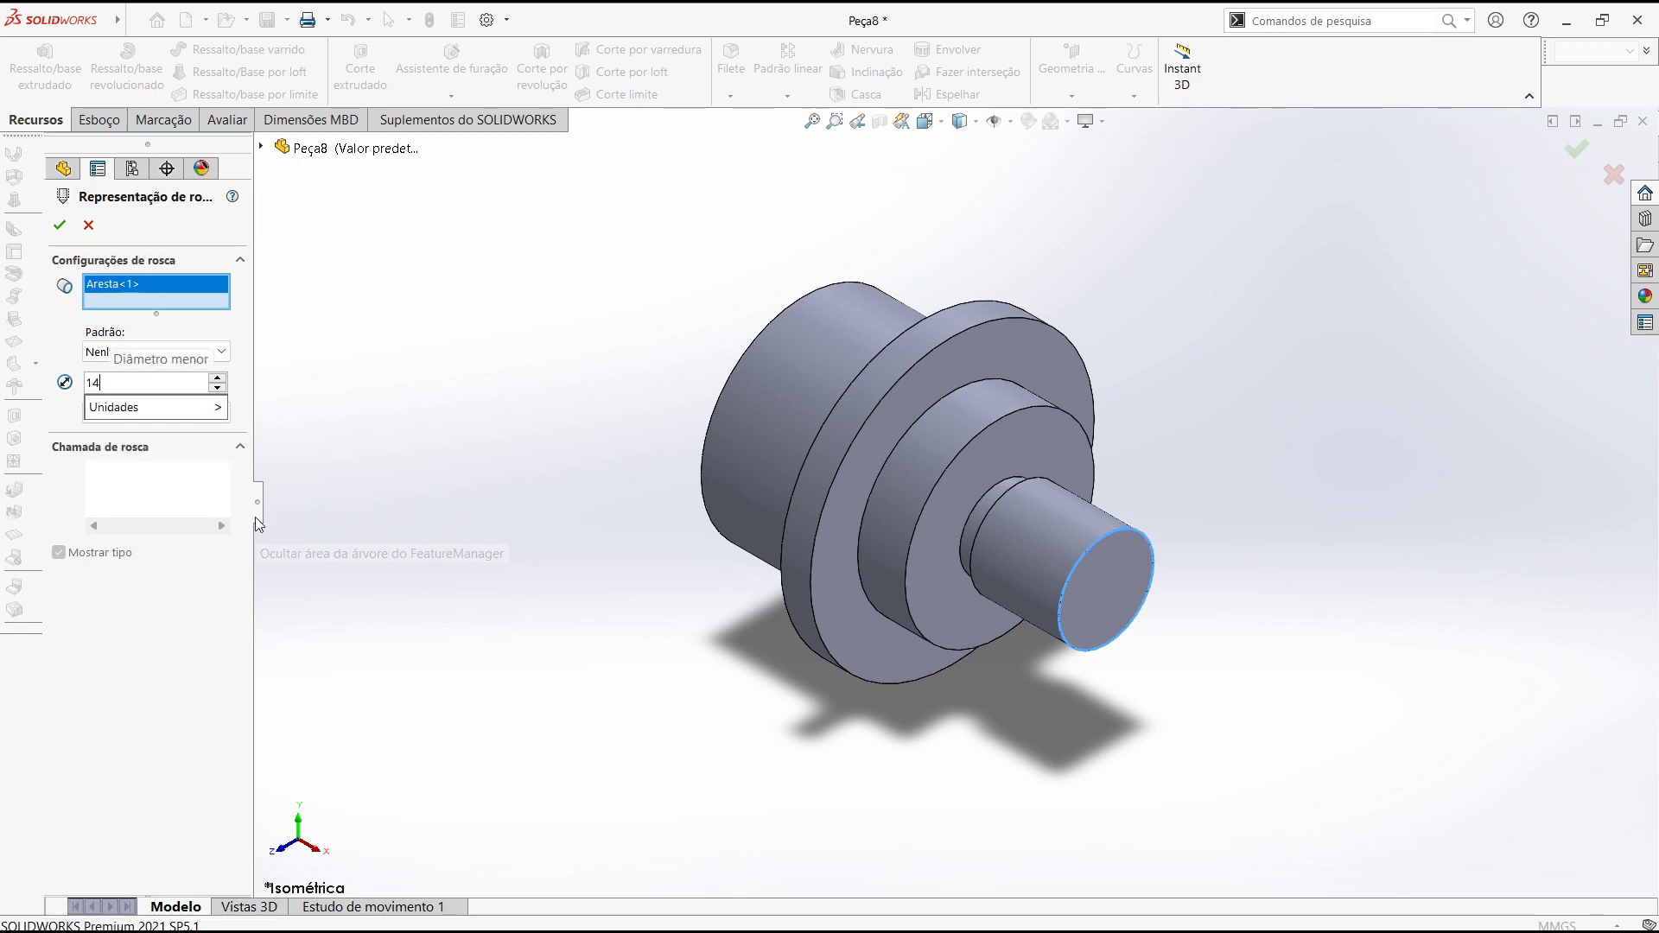
{"action": "left_click", "coordinate": [192, 486]}
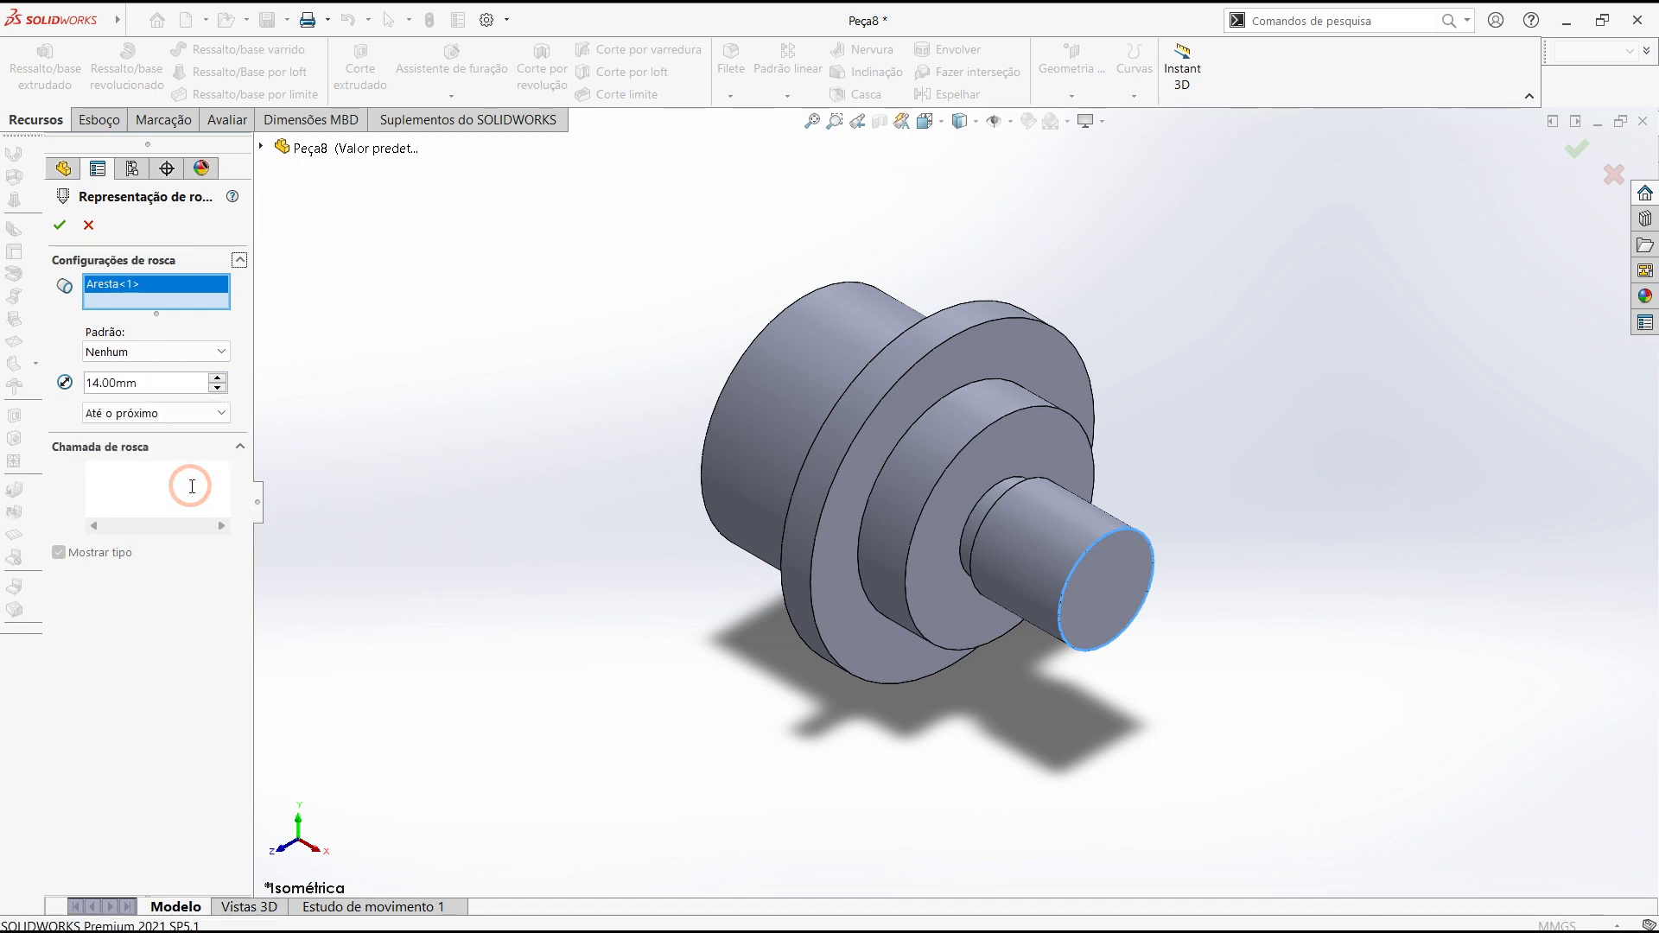
{"action": "type", "text": "M16 x 2mm"}
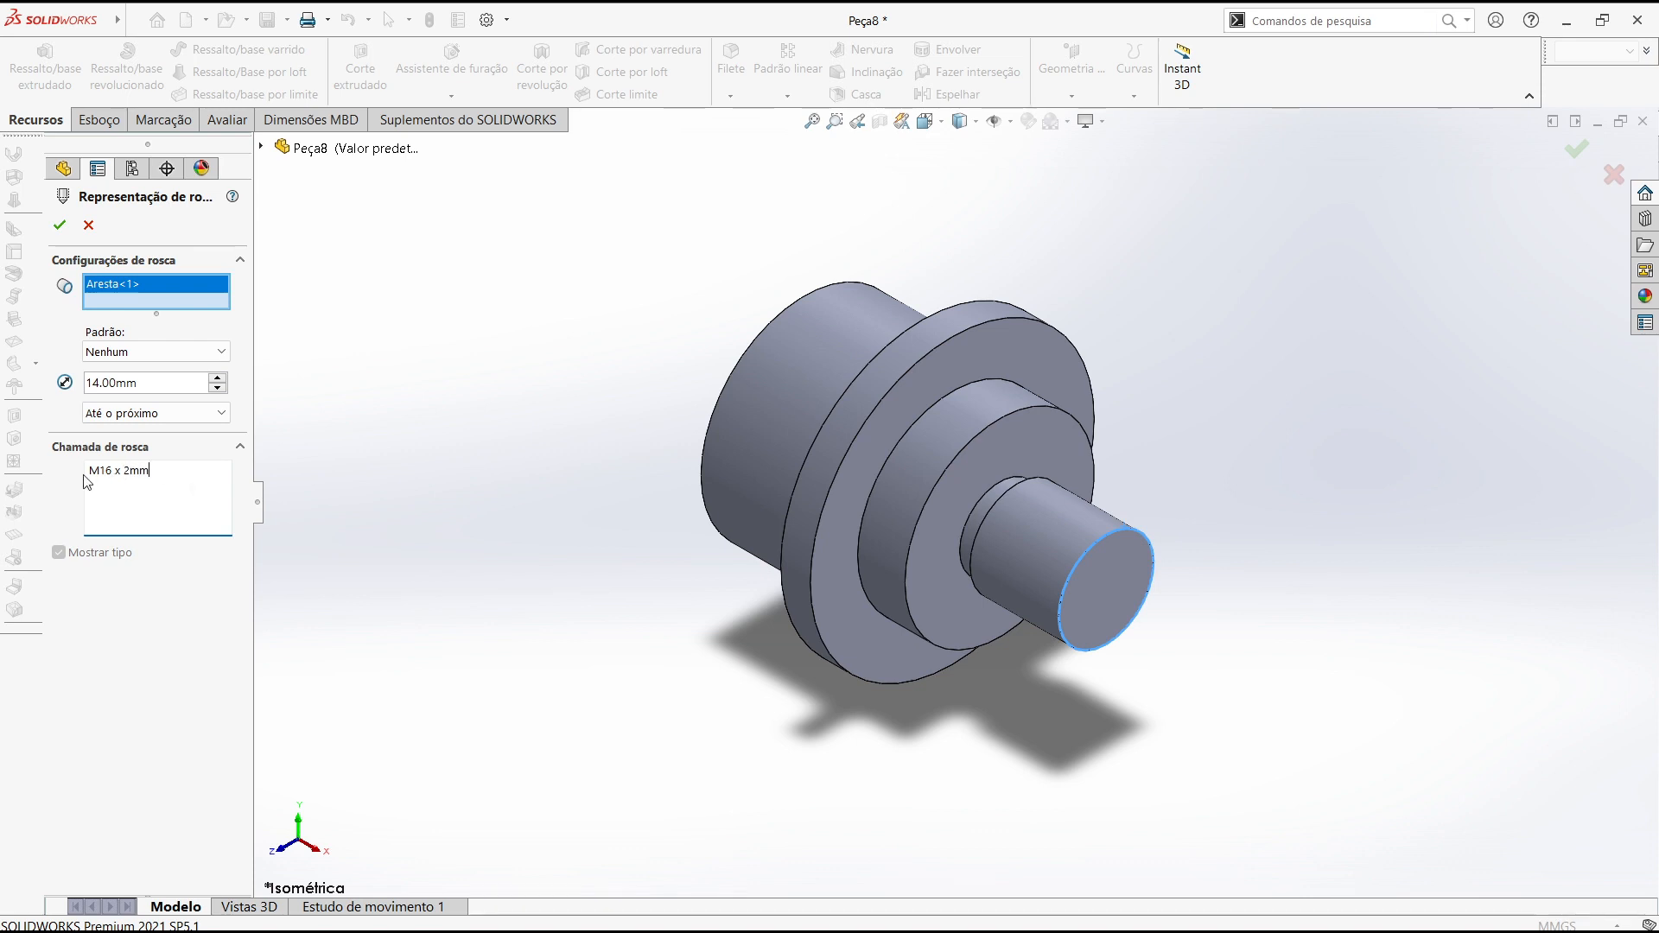
{"action": "left_click", "coordinate": [60, 225]}
{"action": "left_click", "coordinate": [455, 498]}
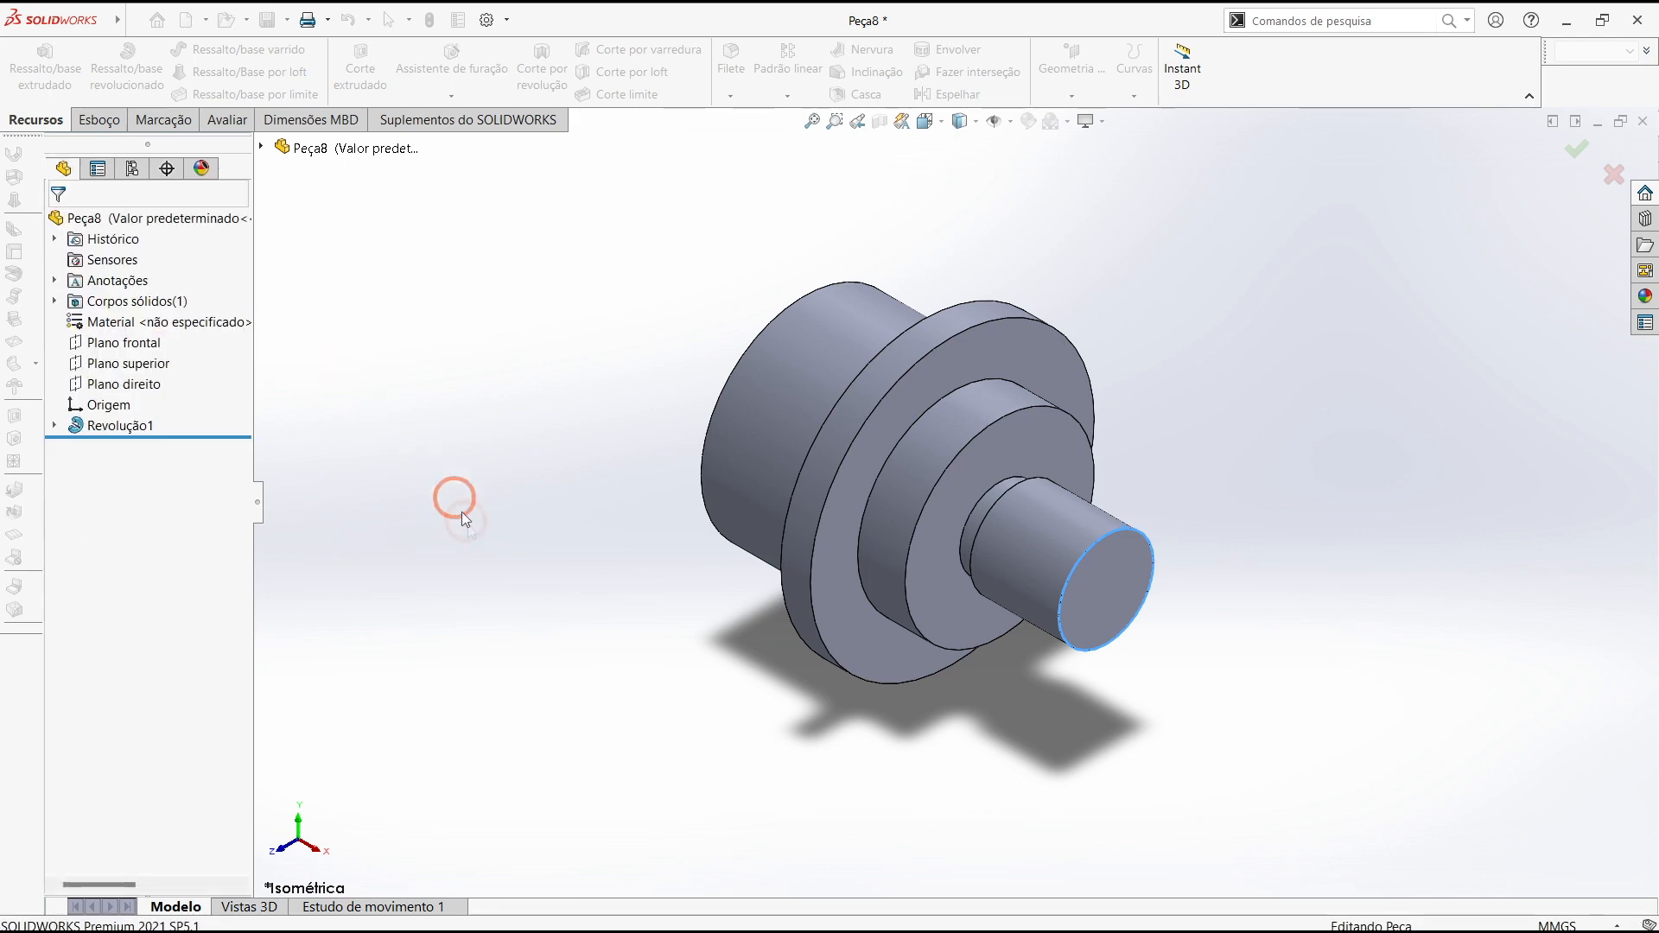
{"action": "scroll", "coordinate": [1211, 557], "scroll_direction": "down", "scroll_amount": 3}
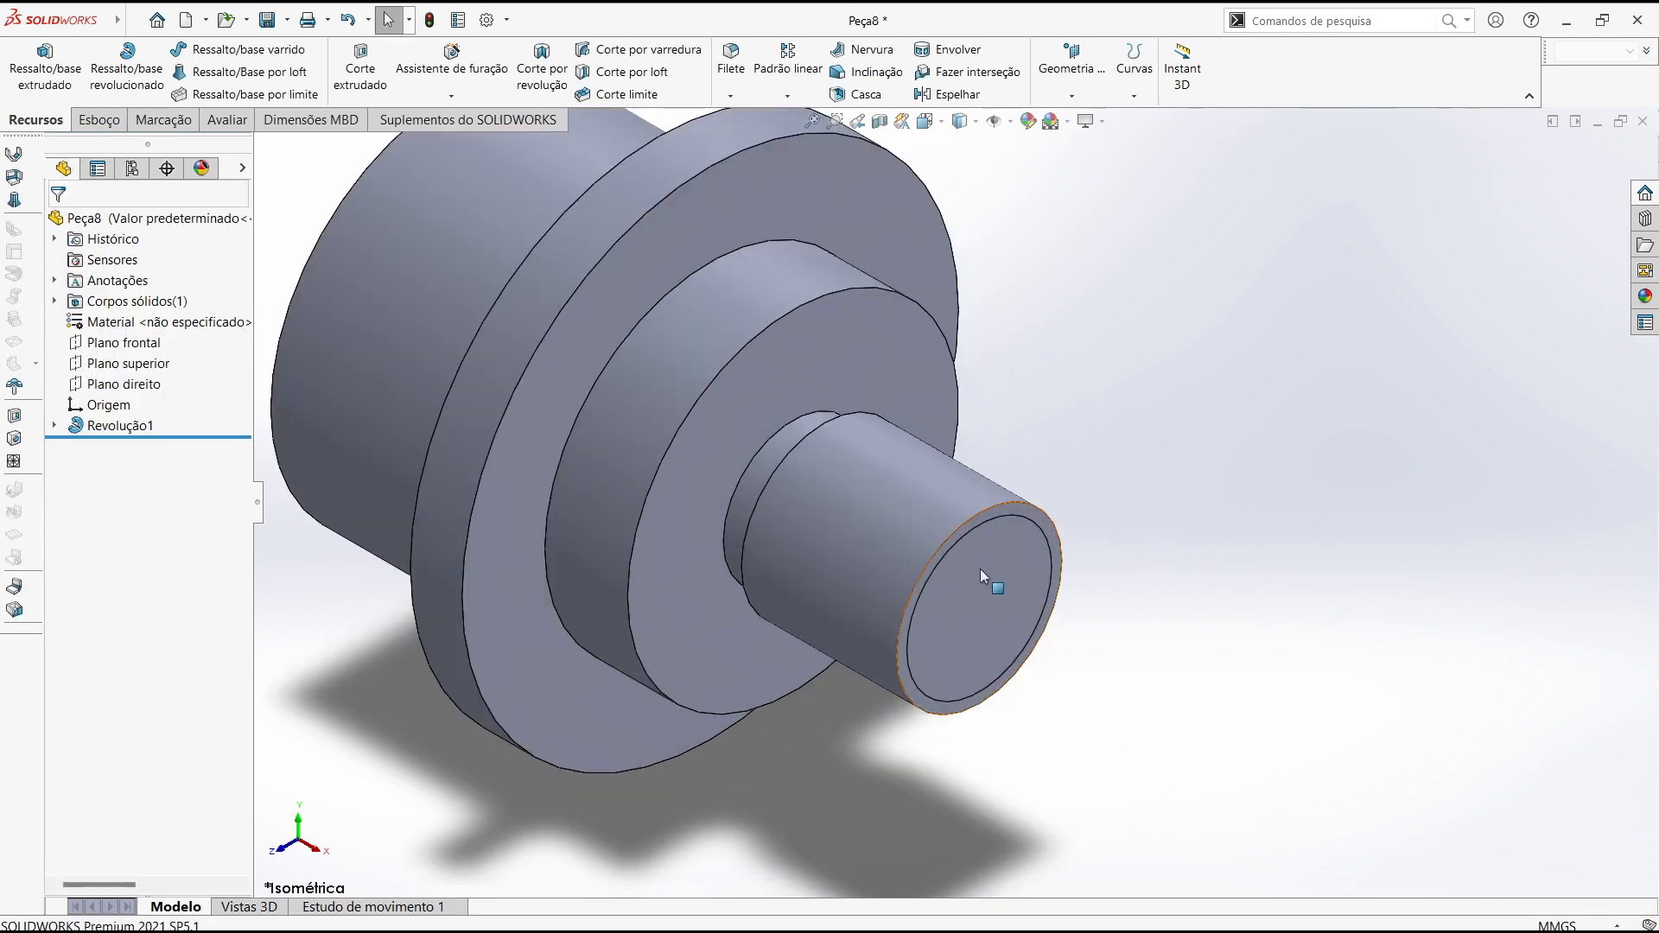
{"action": "scroll", "coordinate": [980, 568], "scroll_direction": "up", "scroll_amount": 2}
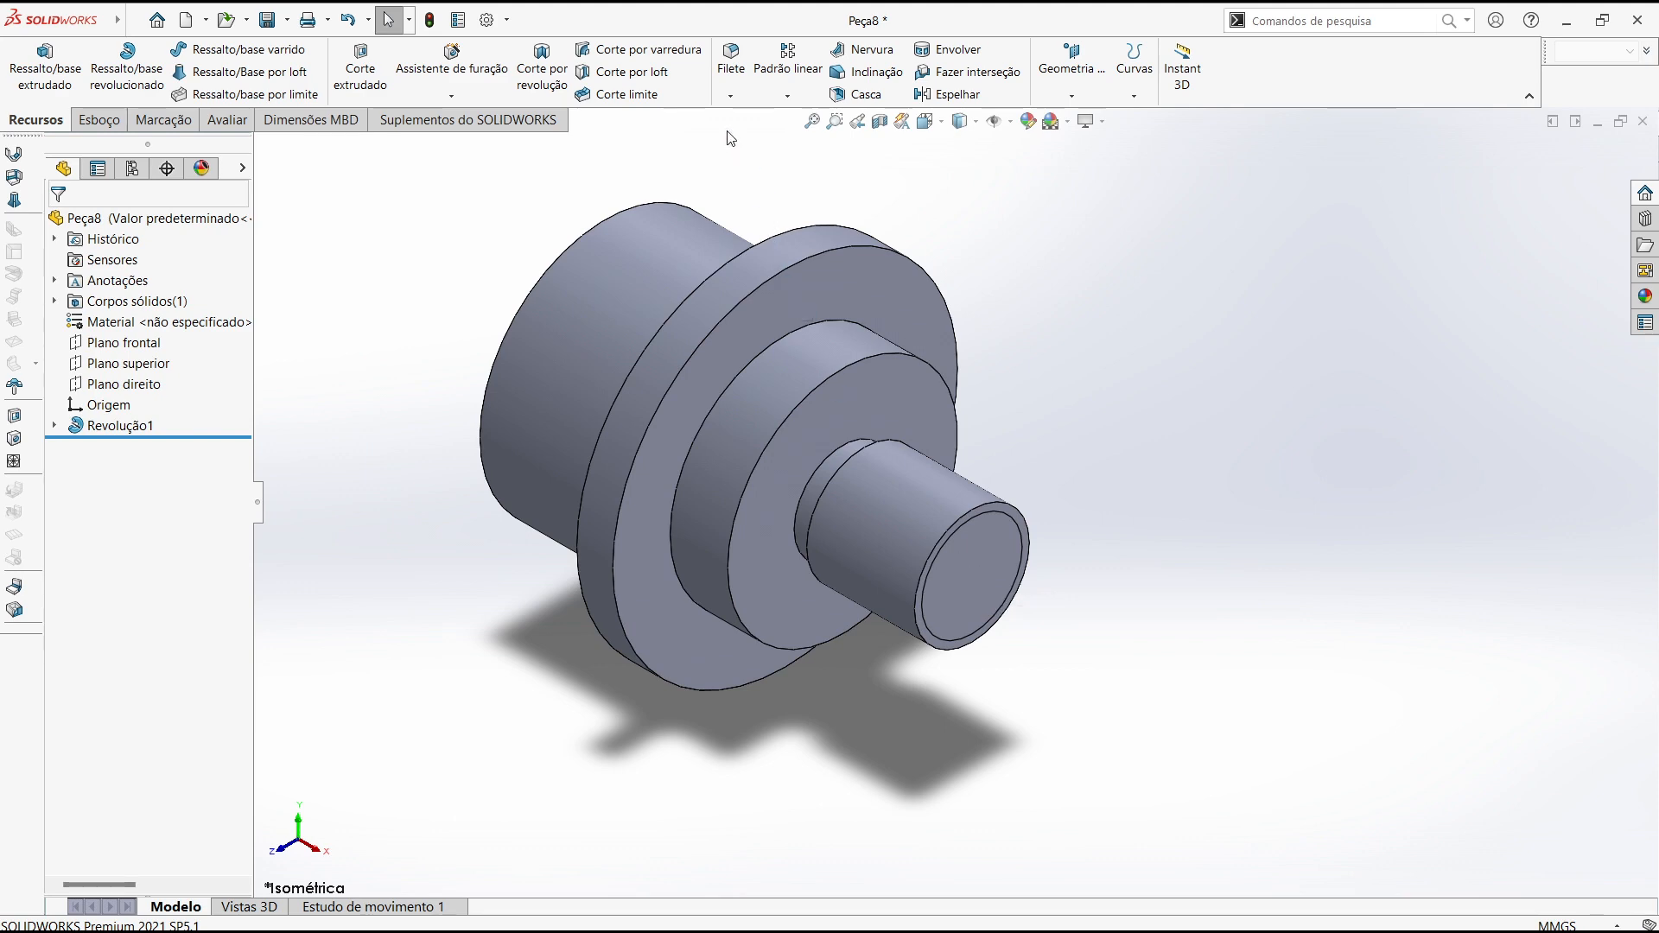
Chamfer the outer end edge of the threaded cylinder with a 2 mm distance at 45°
{"action": "middle_click_drag", "start_coordinate": [738, 250], "coordinate": [692, 256]}
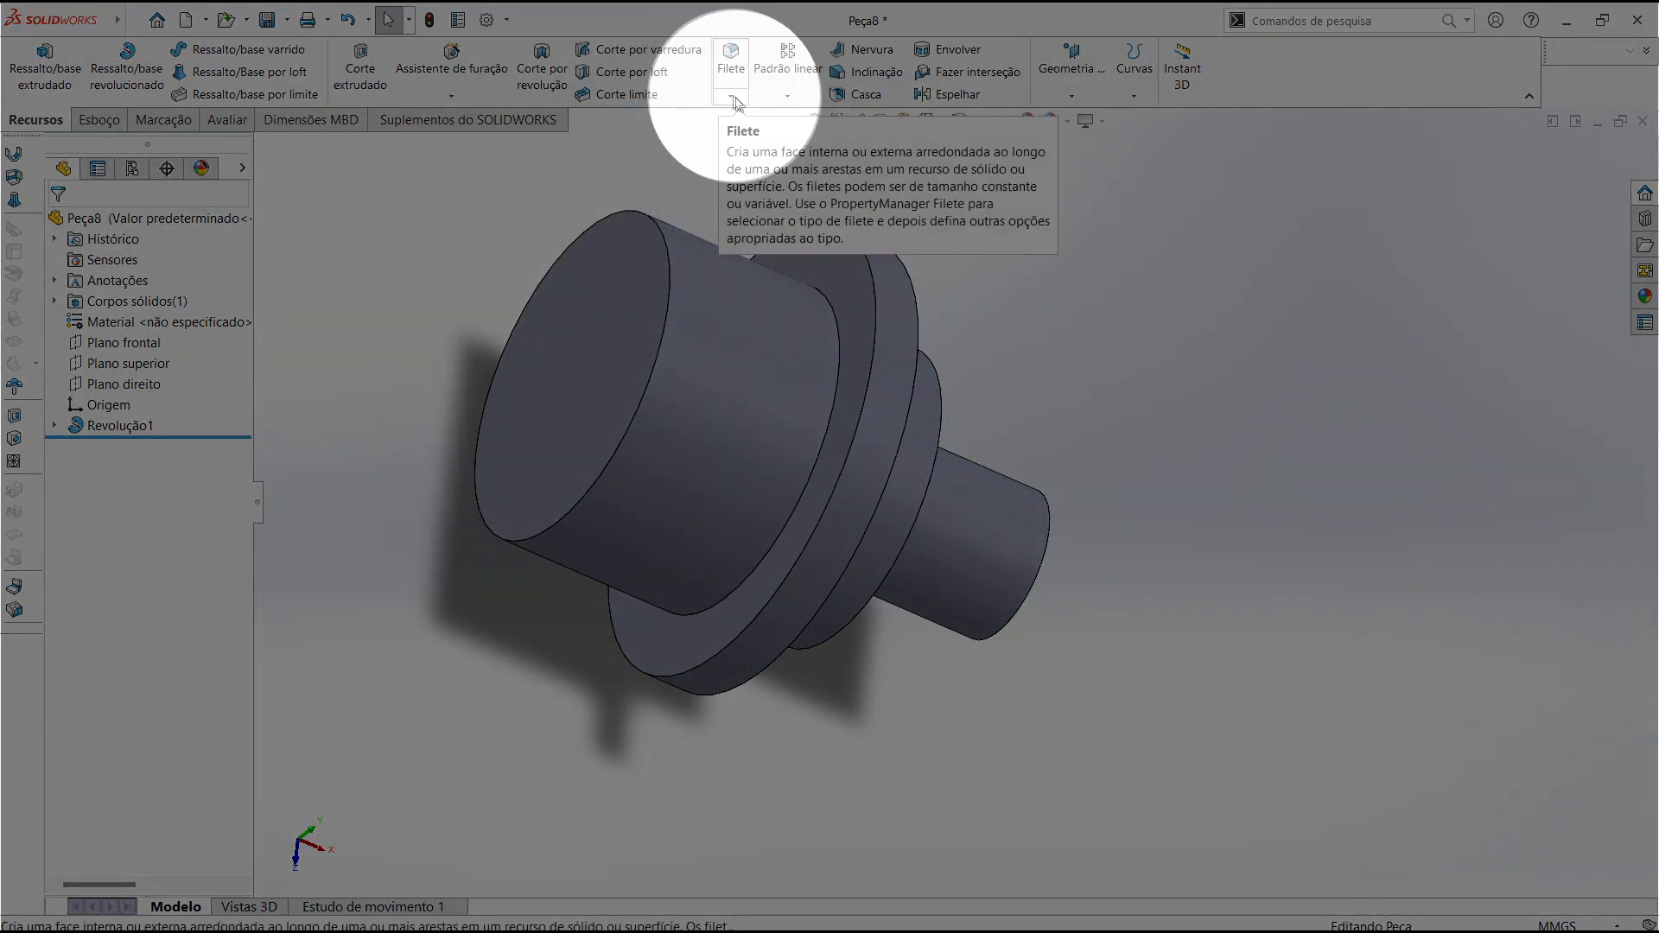
{"action": "left_click", "coordinate": [733, 97]}
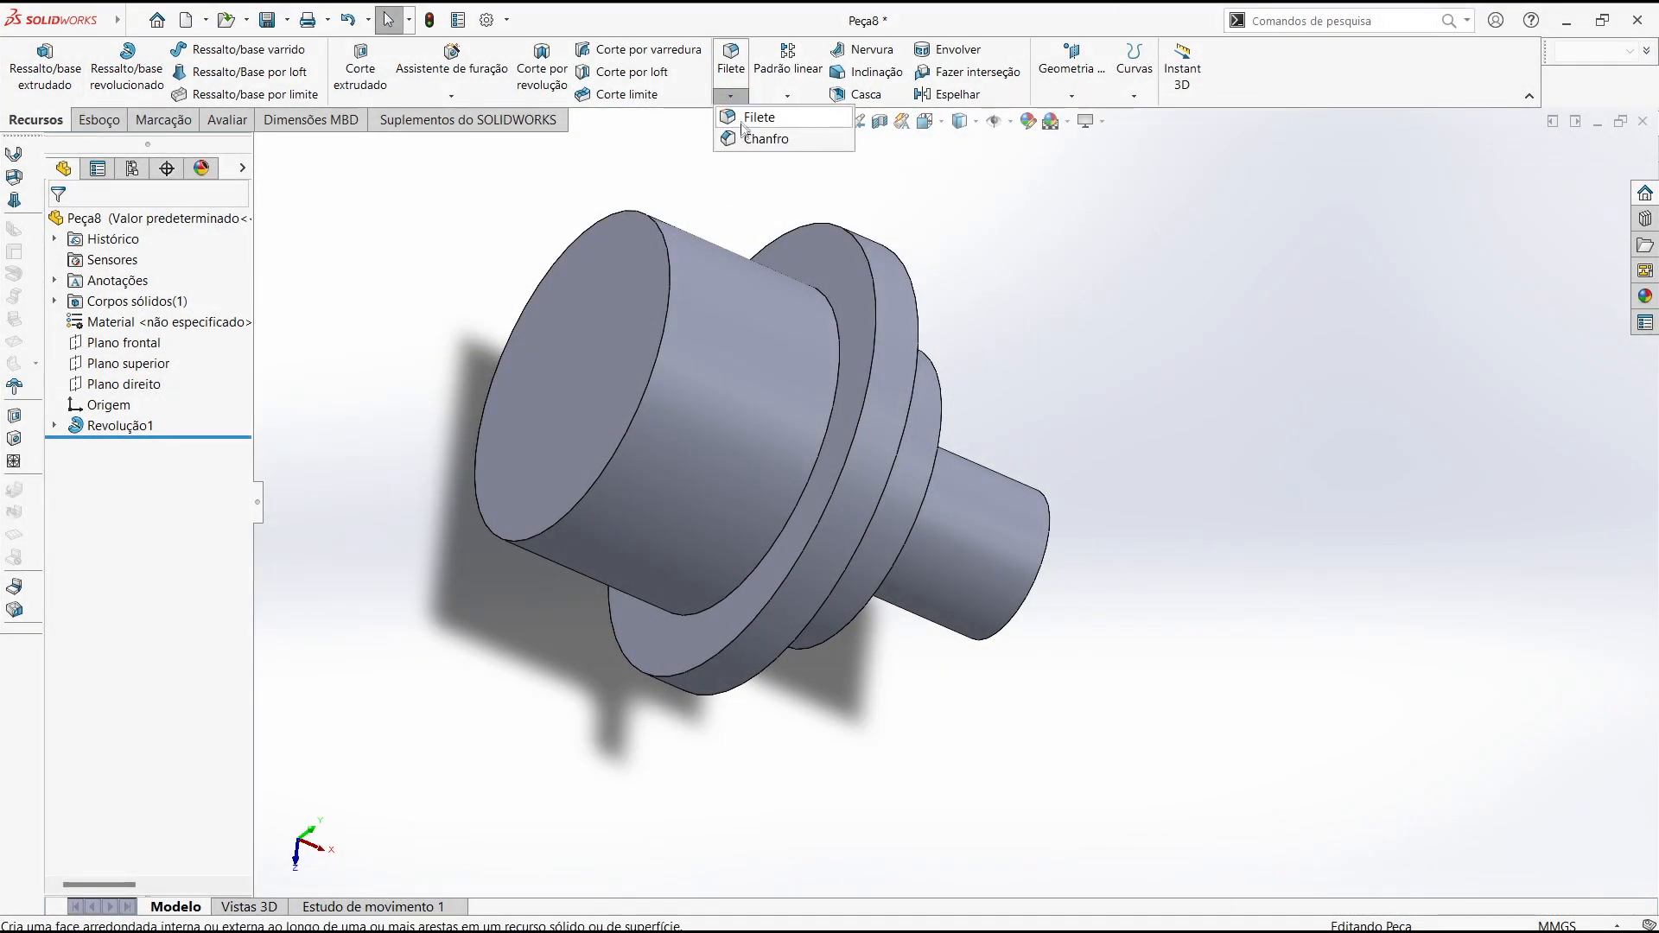
{"action": "left_click", "coordinate": [751, 146]}
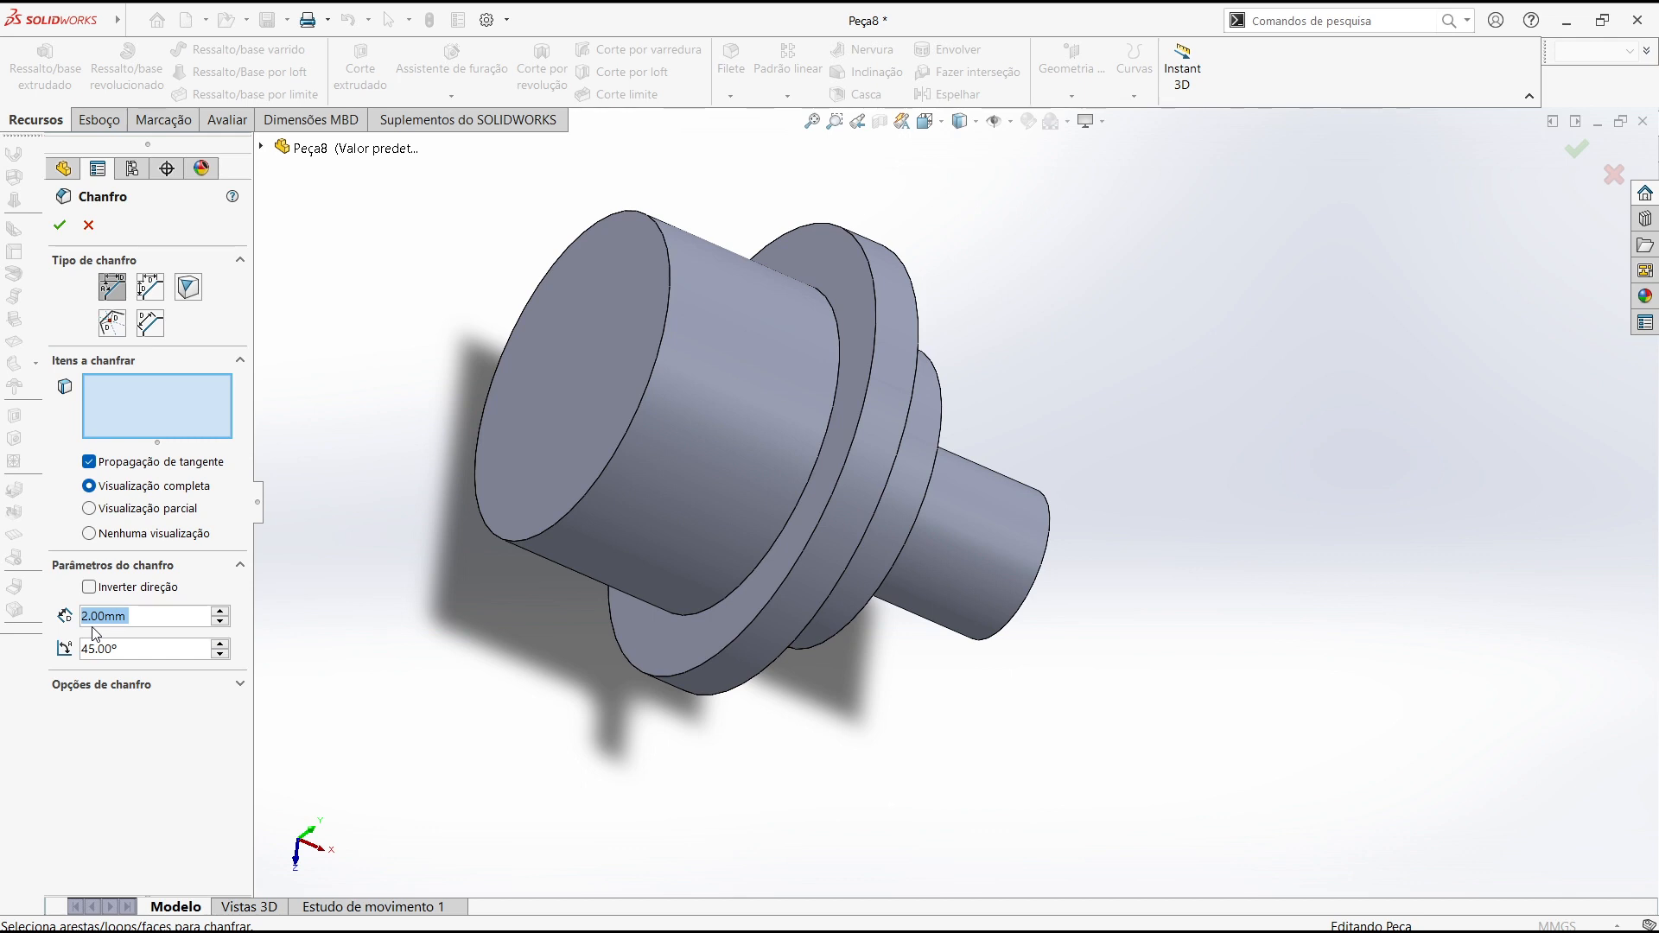
{"action": "middle_click_drag", "start_coordinate": [760, 674], "coordinate": [640, 579]}
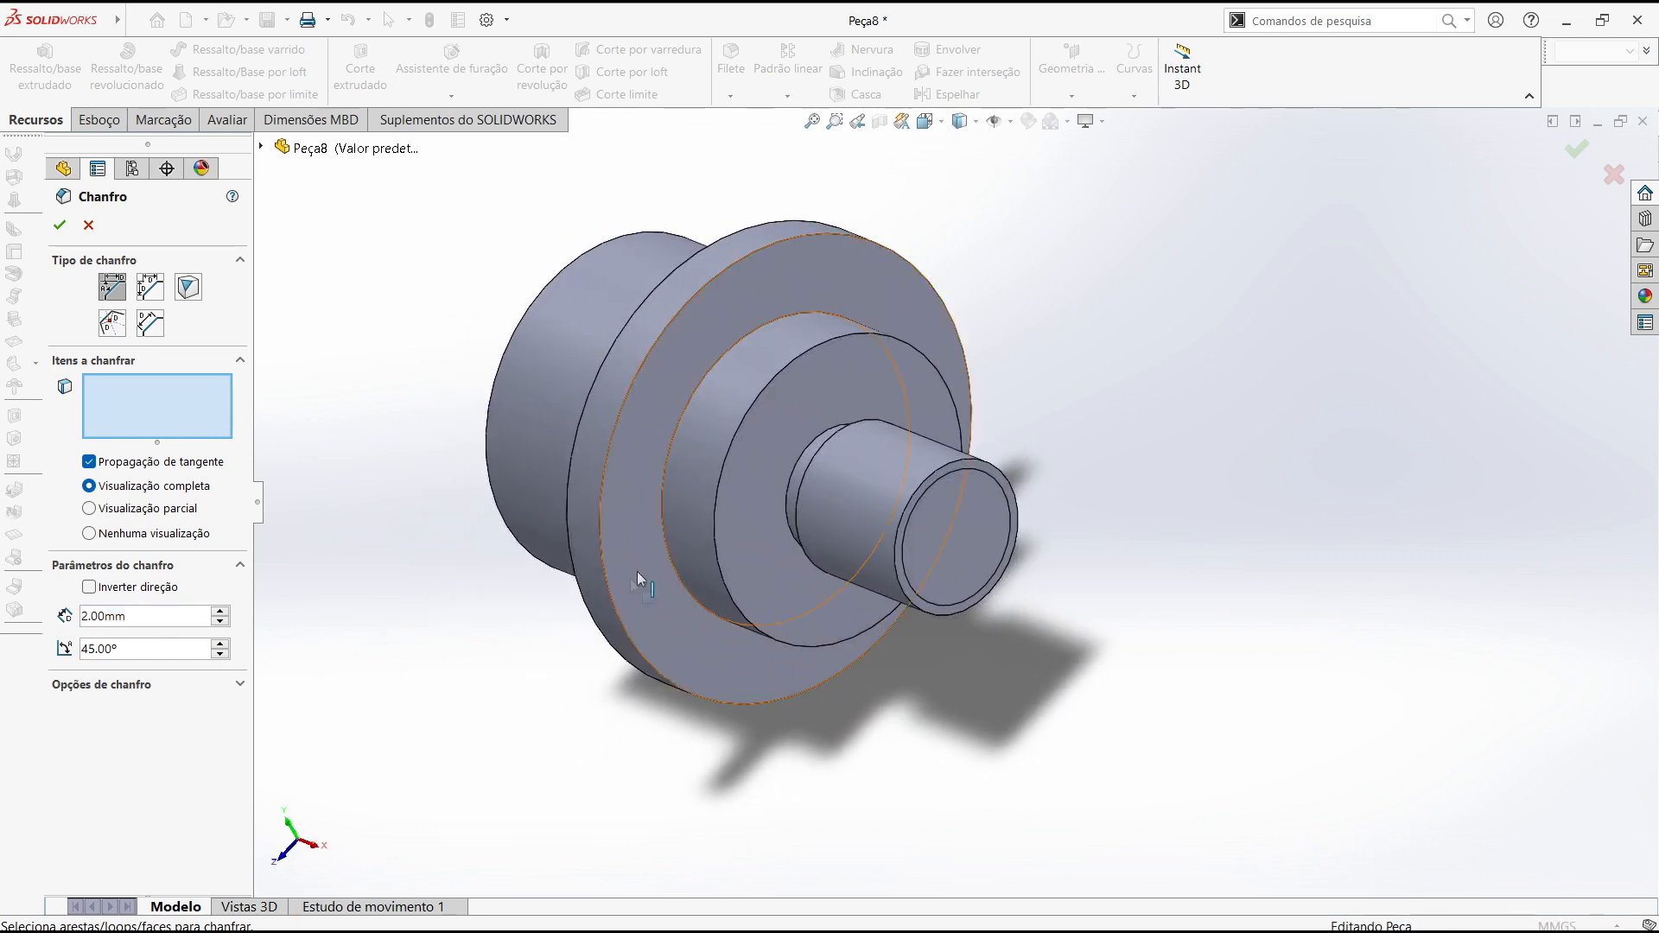
{"action": "left_click", "coordinate": [939, 472]}
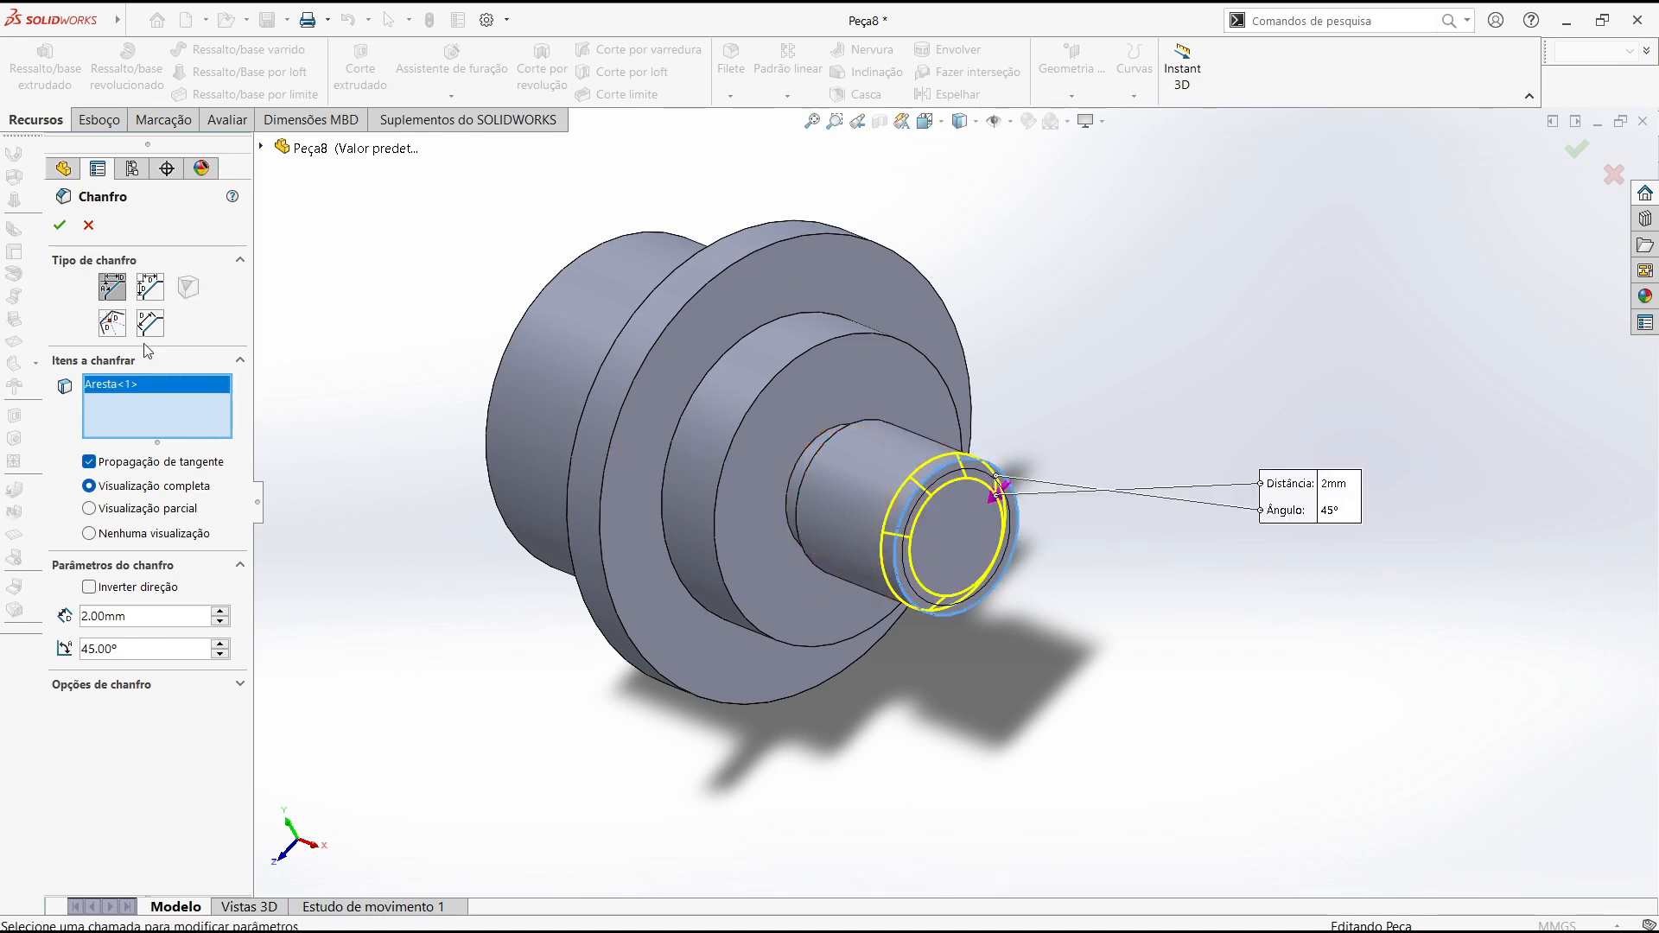
{"action": "left_click", "coordinate": [61, 225]}
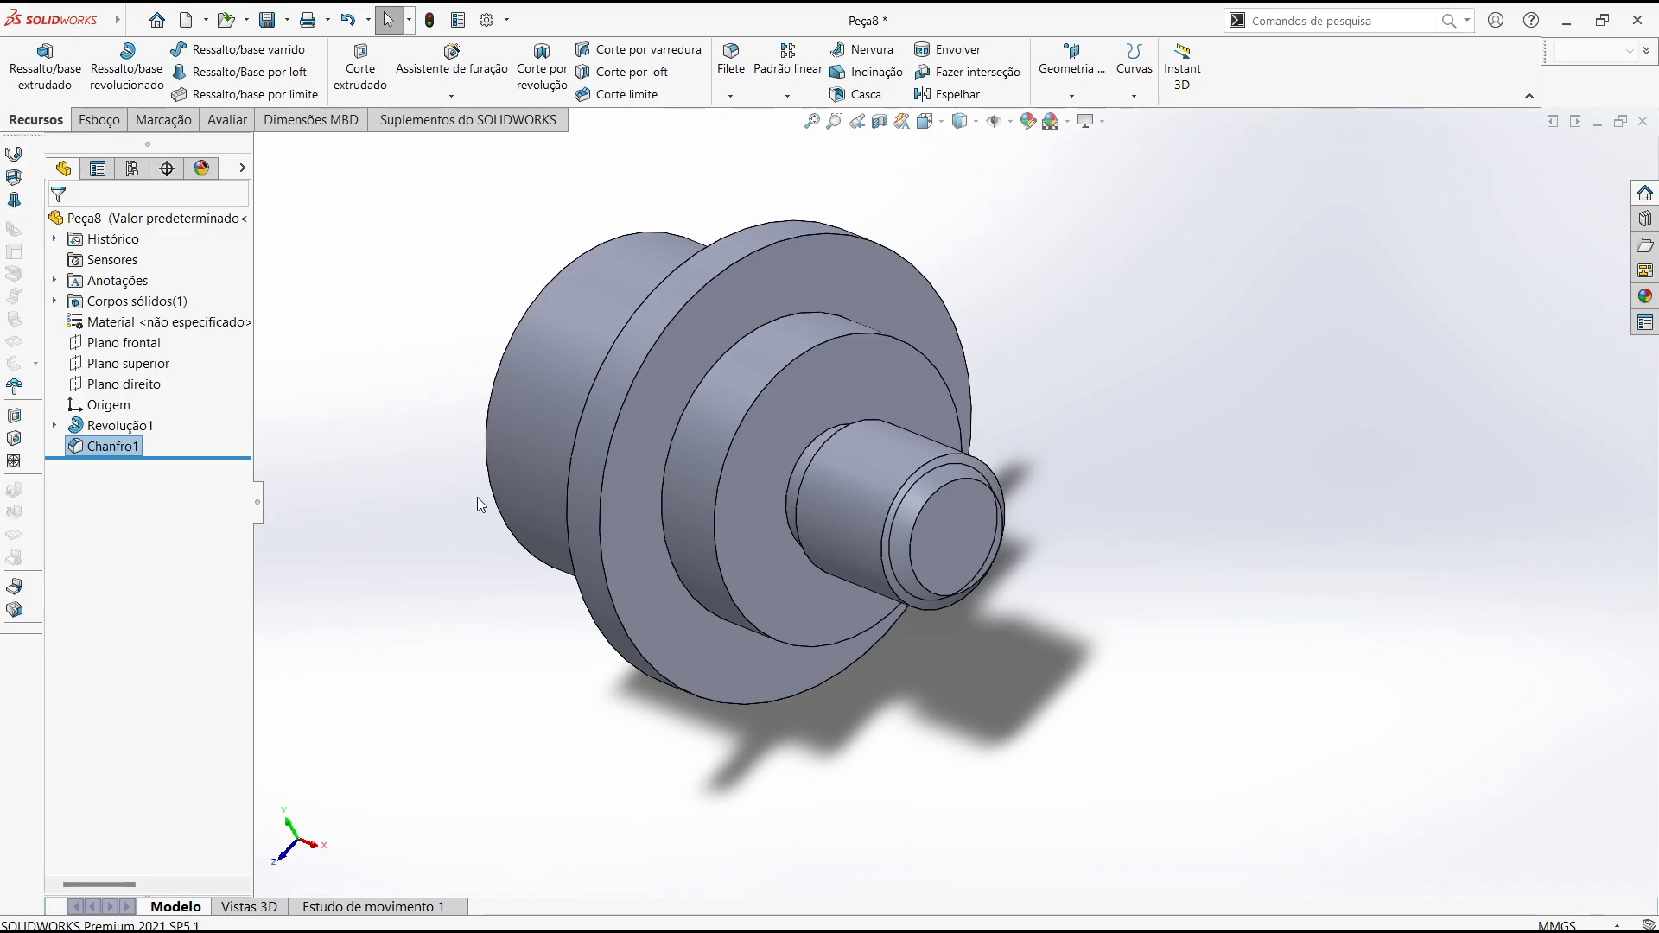
Check the threaded end's chamfer callout in the PDF drawing and return to the SOLIDWORKS part
{"action": "key", "text": "alt+Tab"}
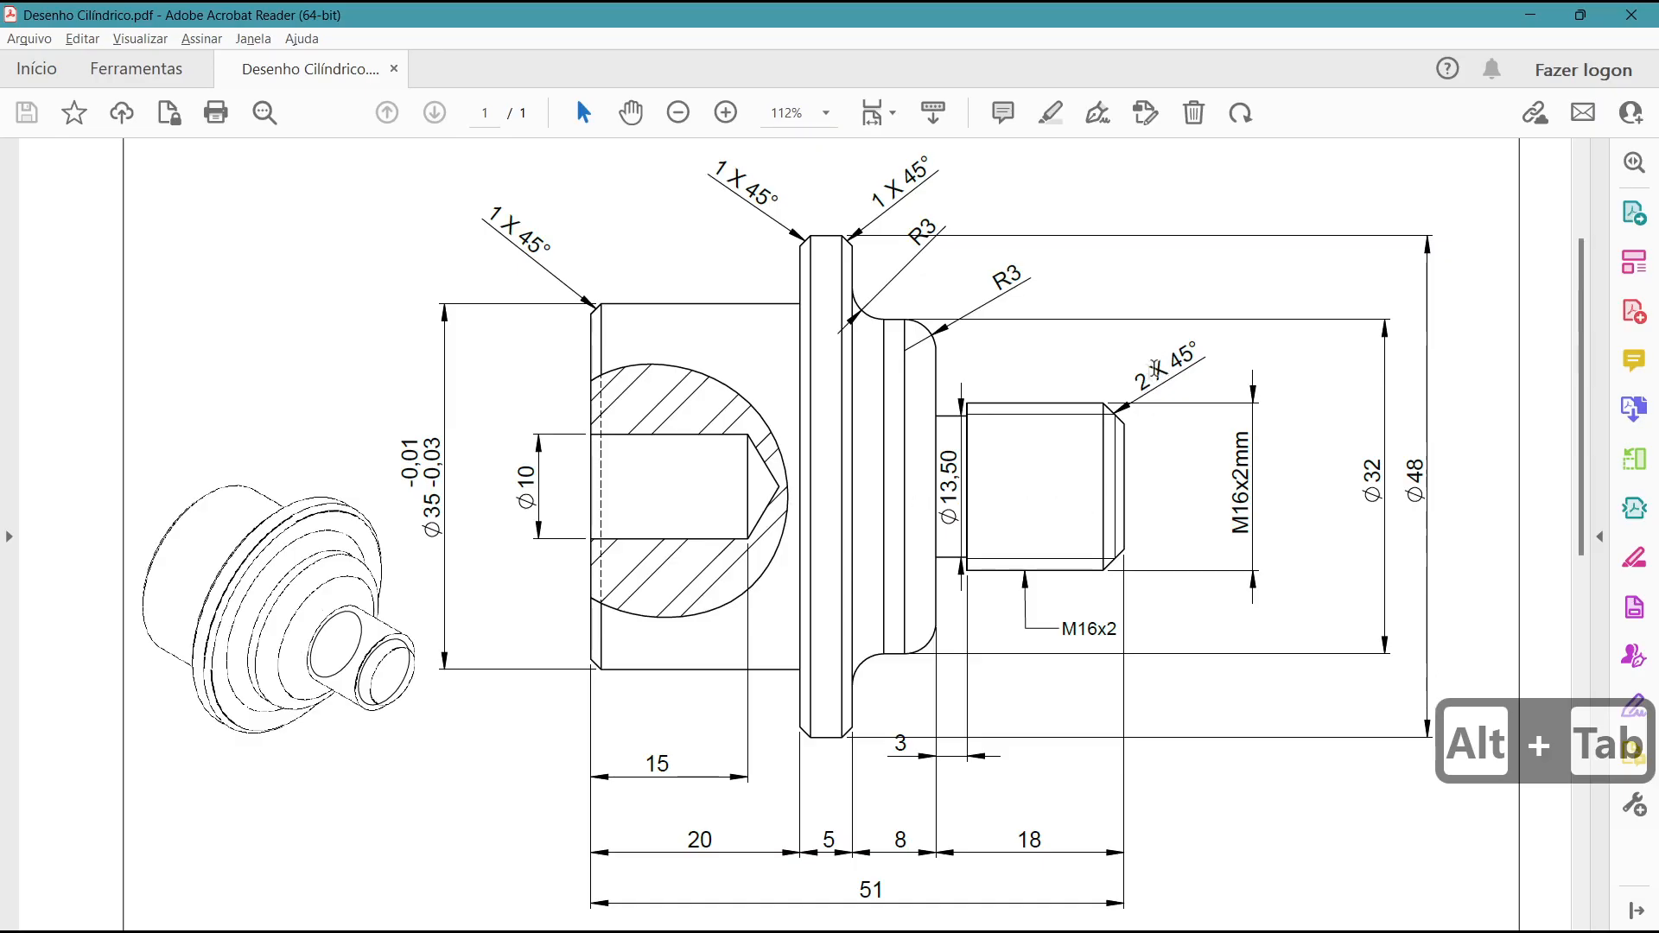
{"action": "left_click_drag", "start_coordinate": [1137, 377], "coordinate": [1208, 344]}
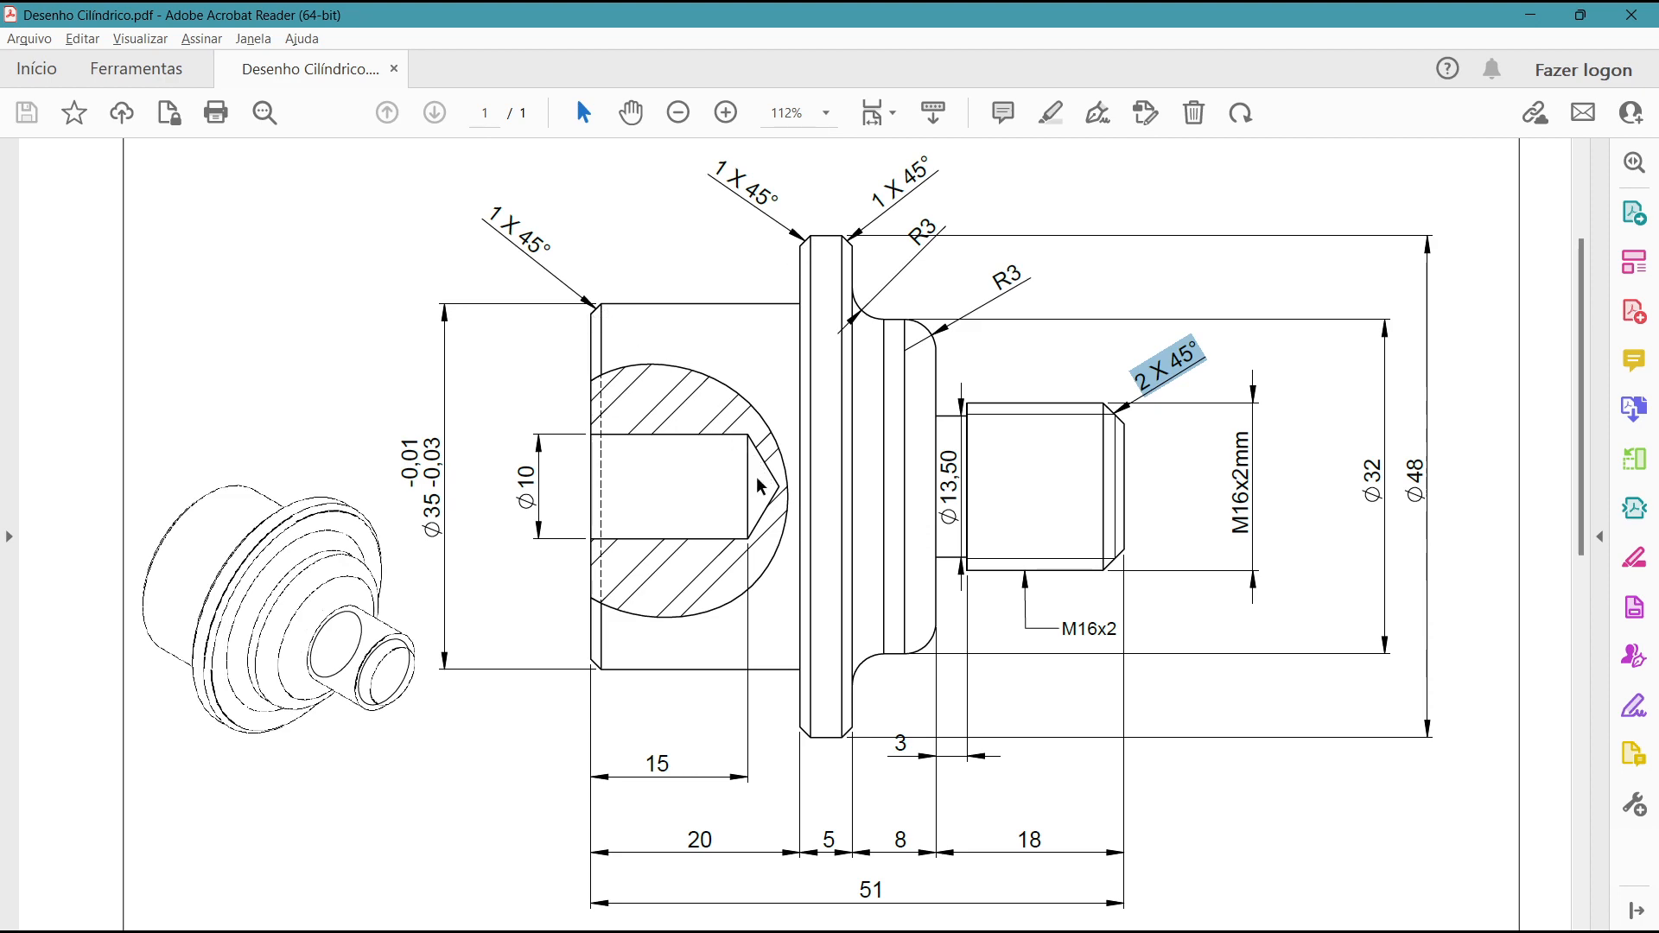
{"action": "key", "text": "alt+Tab"}
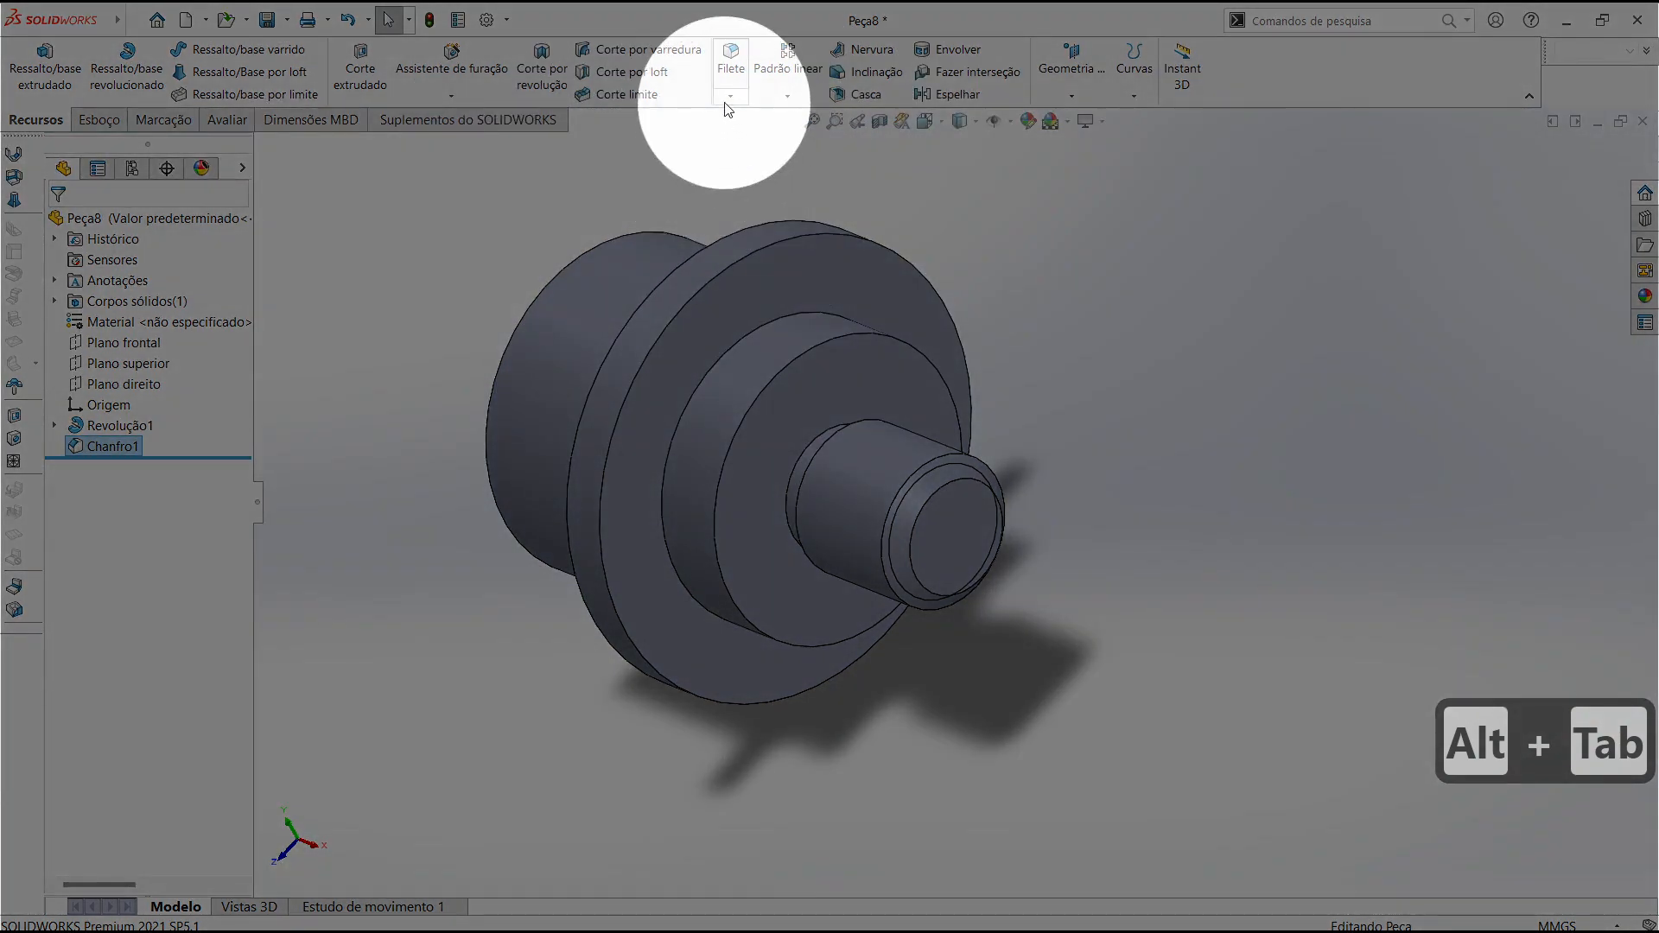
Start a chamfer of 1 mm at 45° and select the outer end edge of the large rear cylinder
{"action": "left_click", "coordinate": [729, 96]}
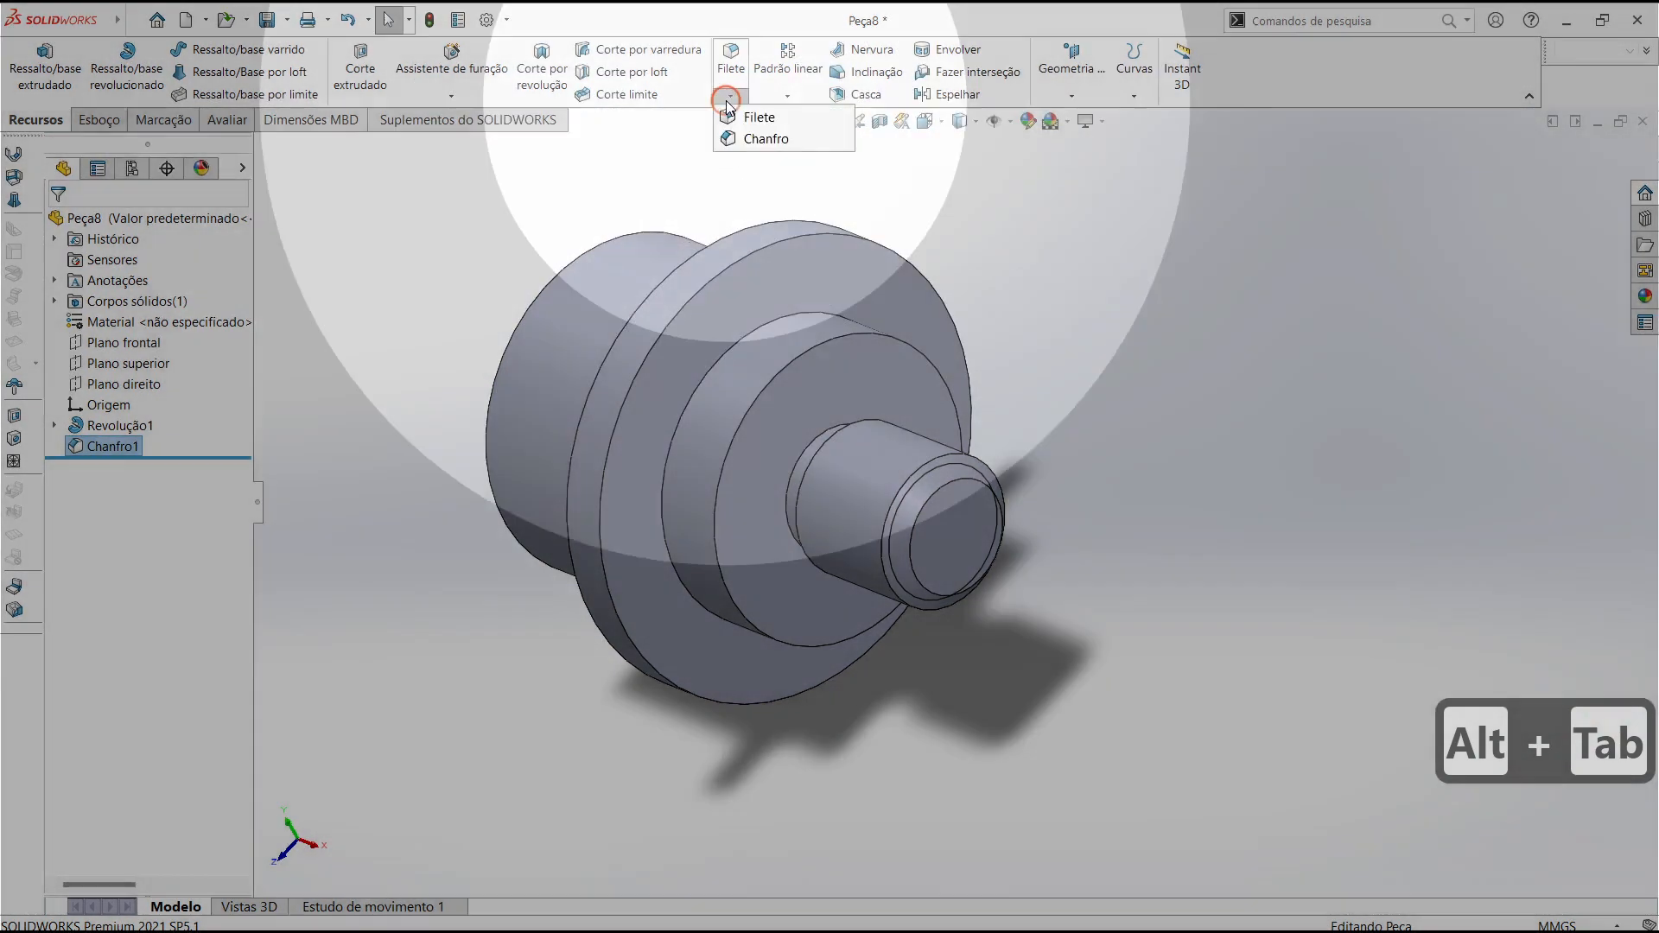
{"action": "left_click", "coordinate": [746, 140]}
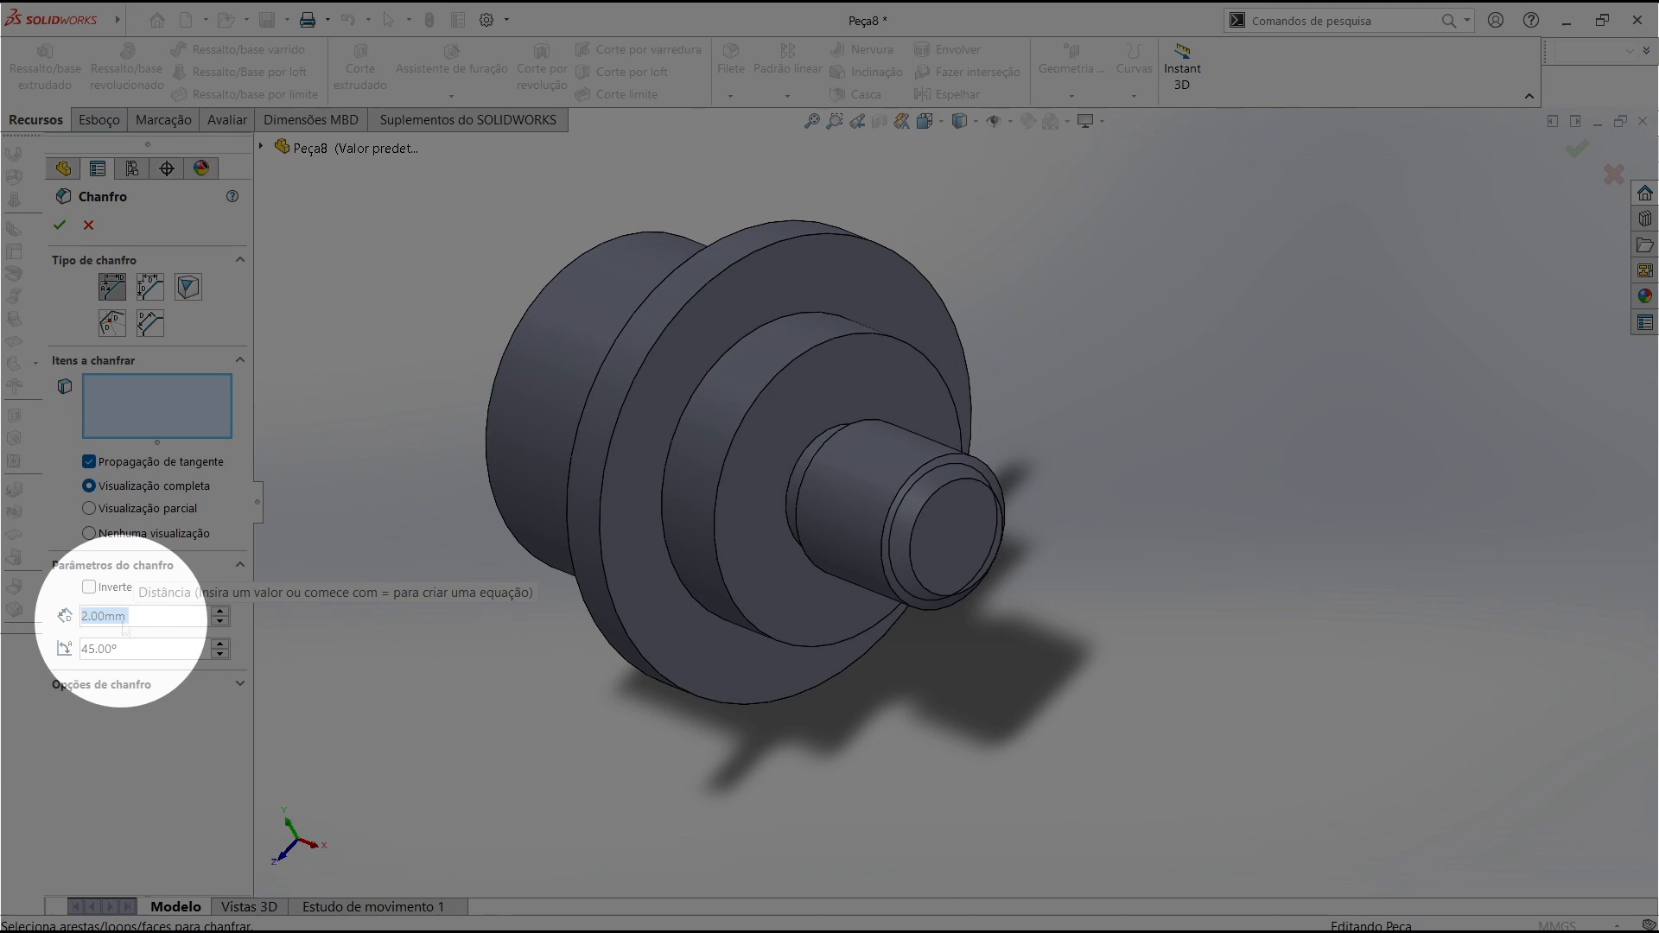
{"action": "type", "text": "1"}
{"action": "key", "text": "Return"}
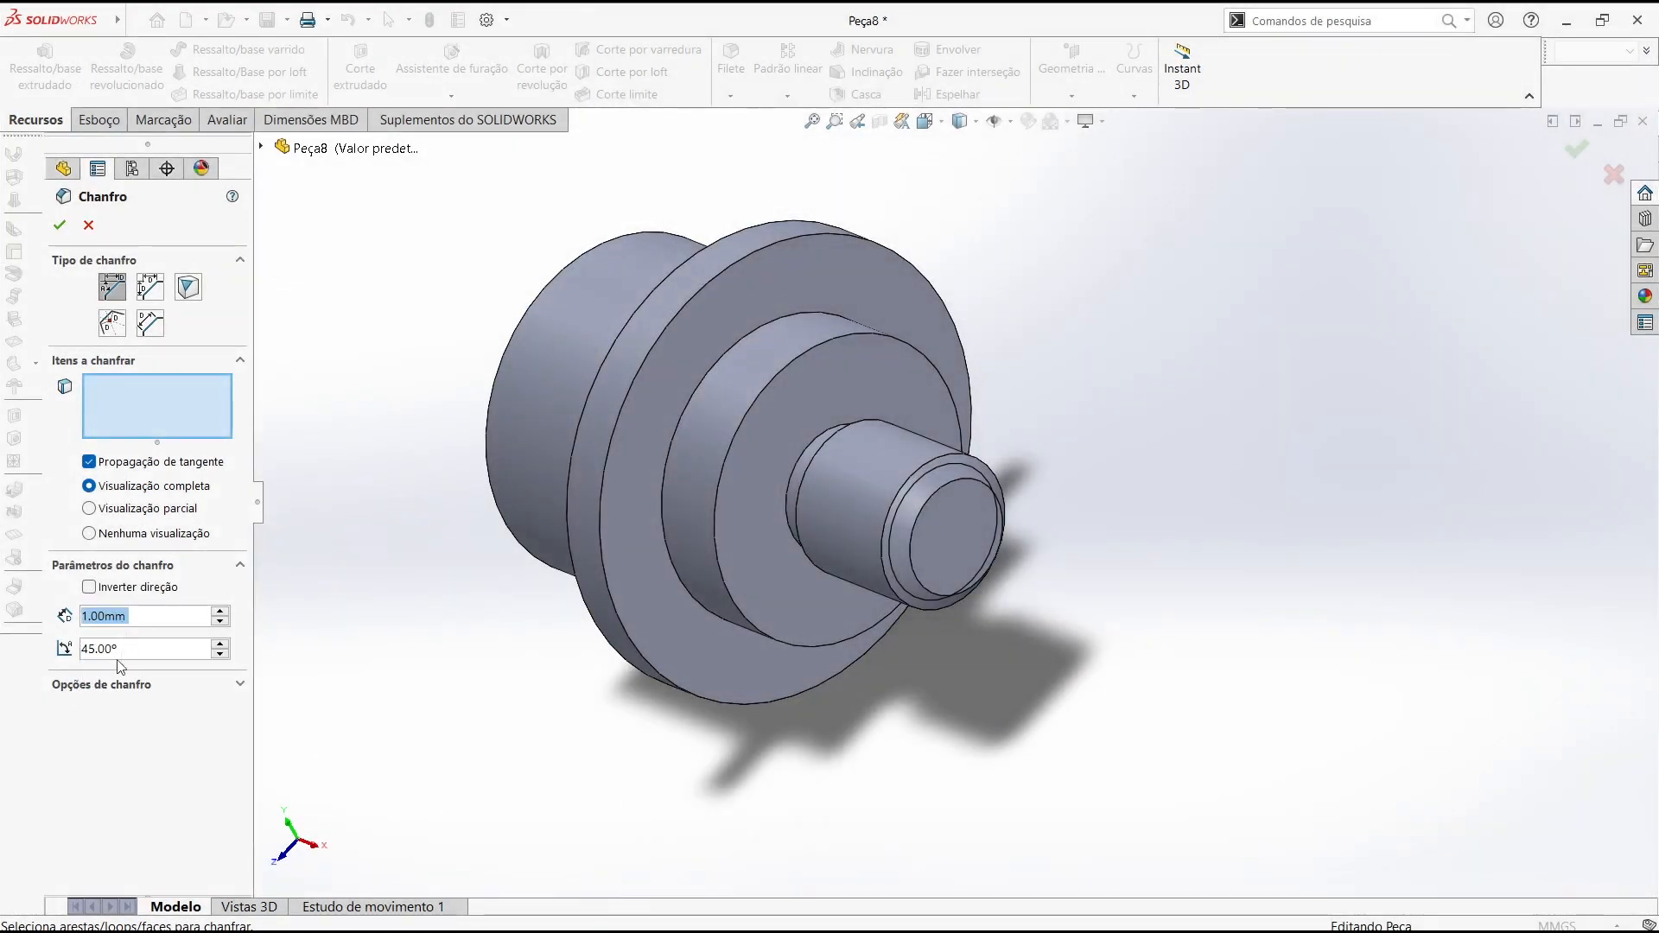
{"action": "middle_click_drag", "start_coordinate": [418, 470], "coordinate": [593, 585]}
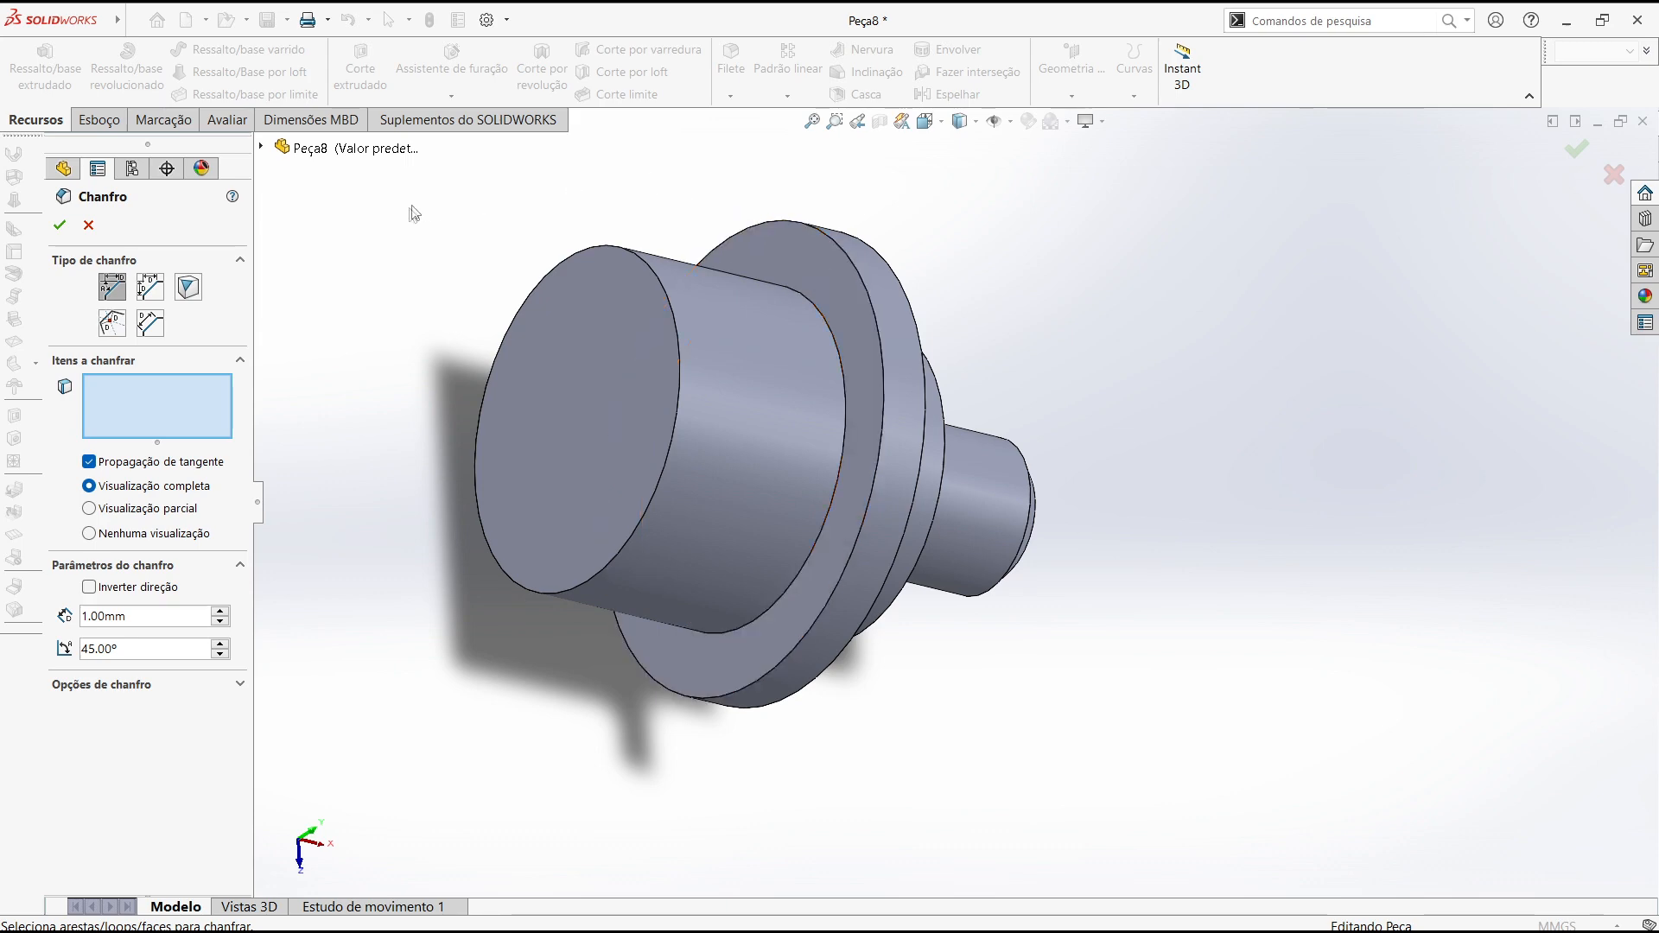
{"action": "middle_click_drag", "start_coordinate": [505, 233], "coordinate": [481, 270]}
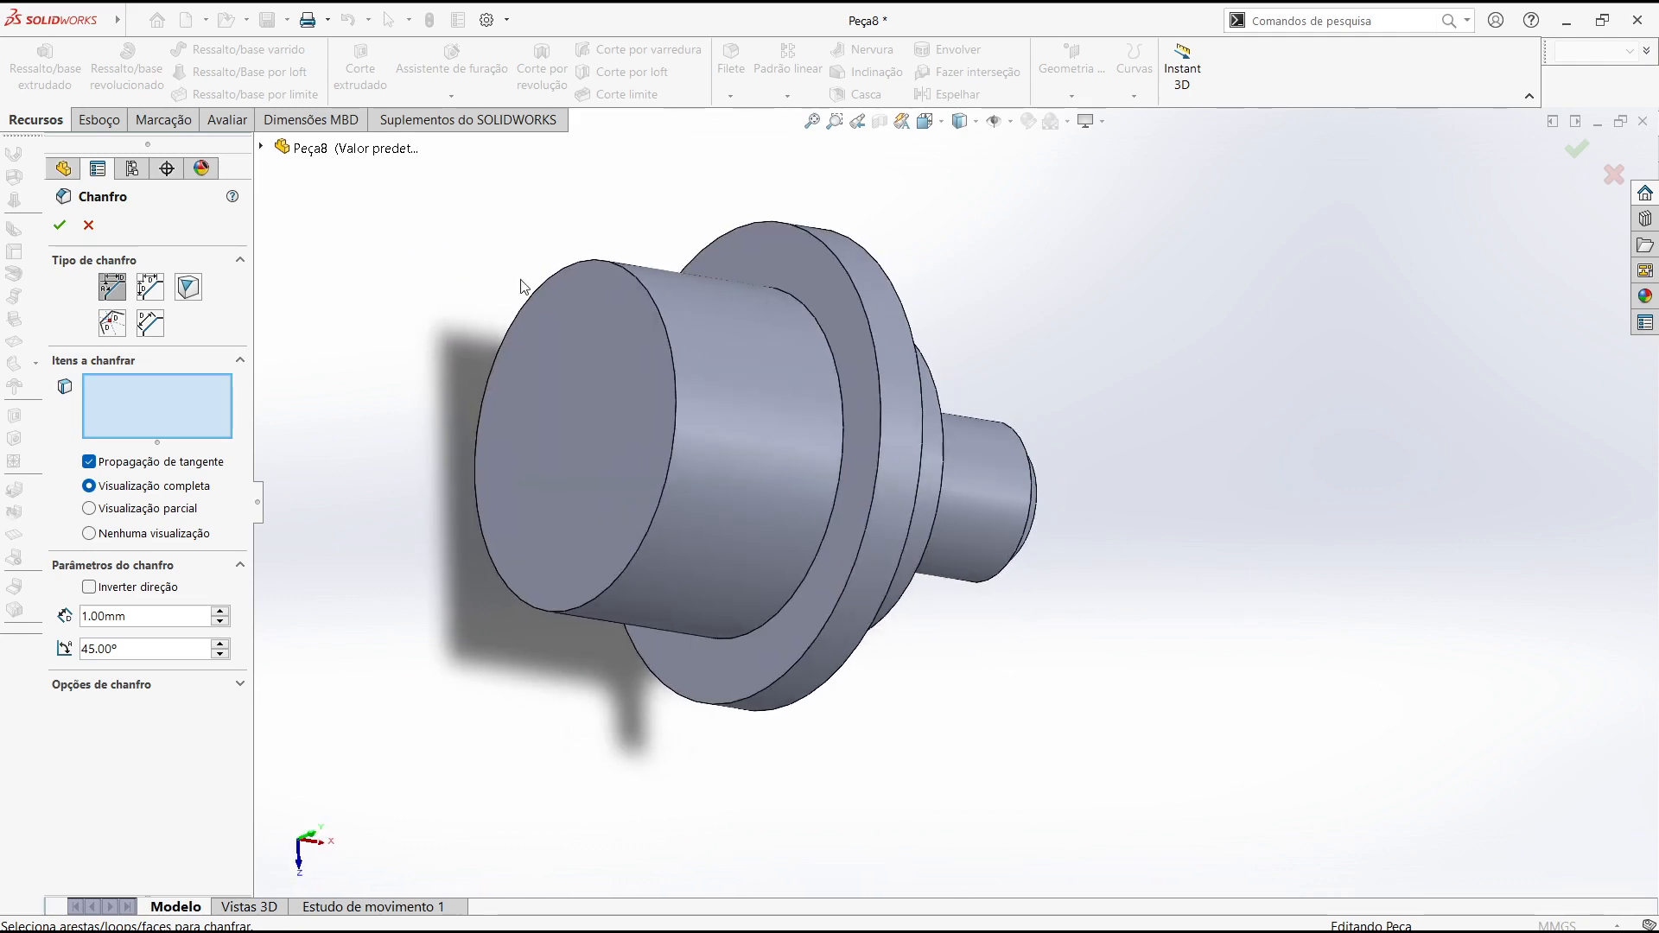
{"action": "scroll", "coordinate": [604, 267], "scroll_direction": "down", "scroll_amount": 3}
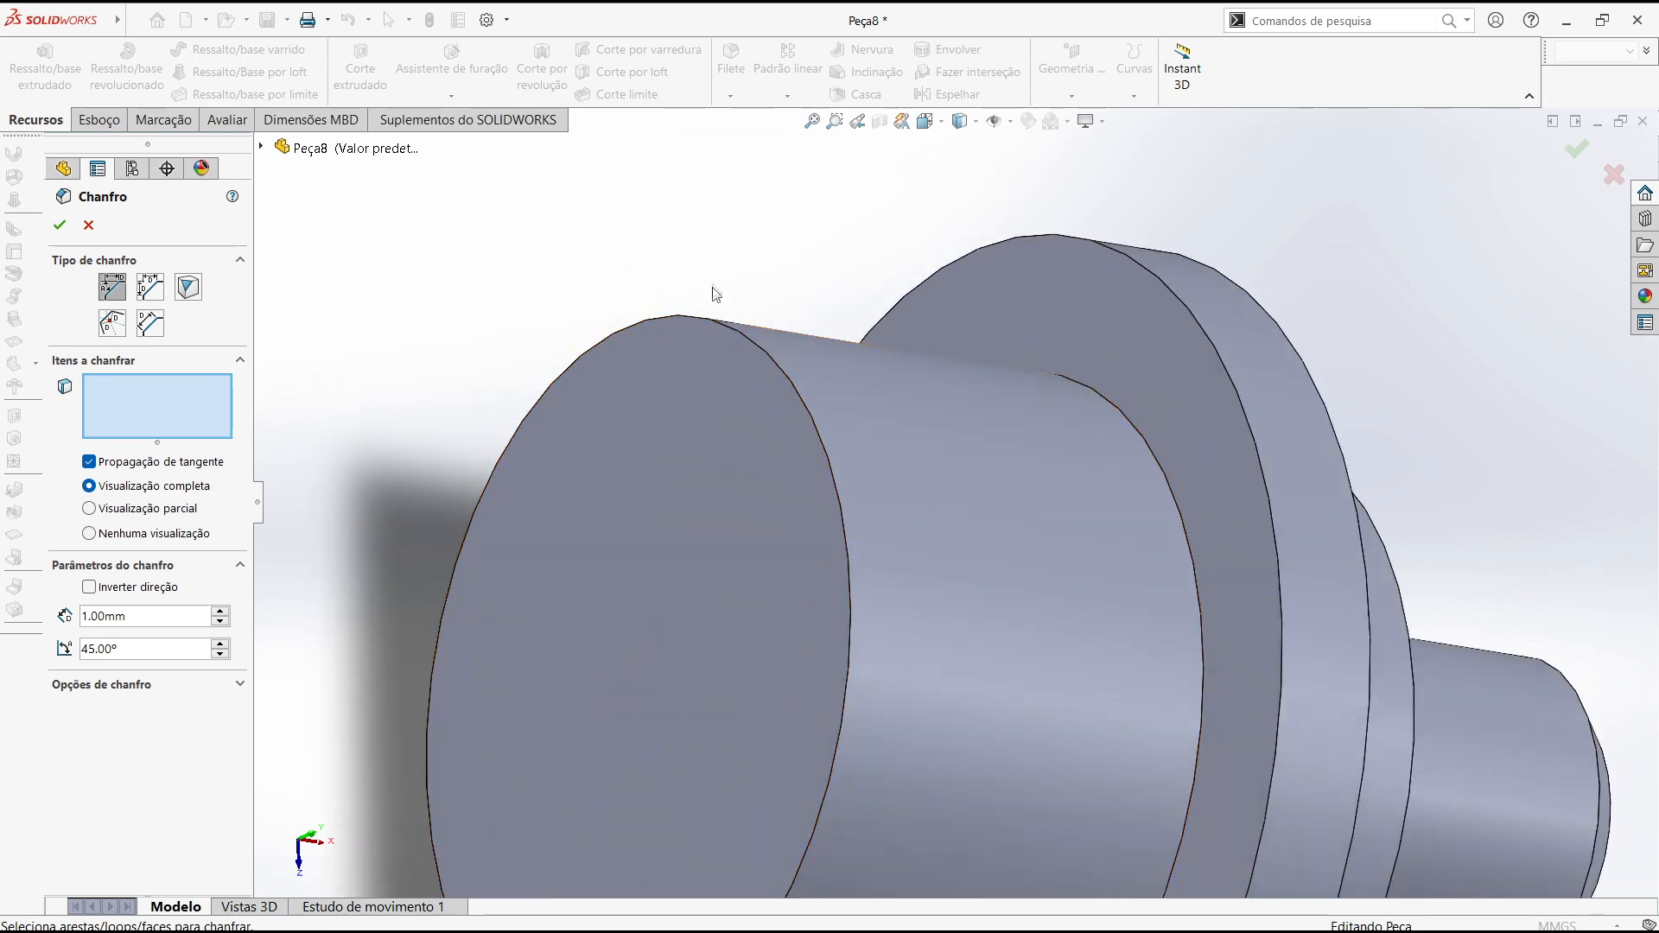
{"action": "left_click", "coordinate": [729, 331]}
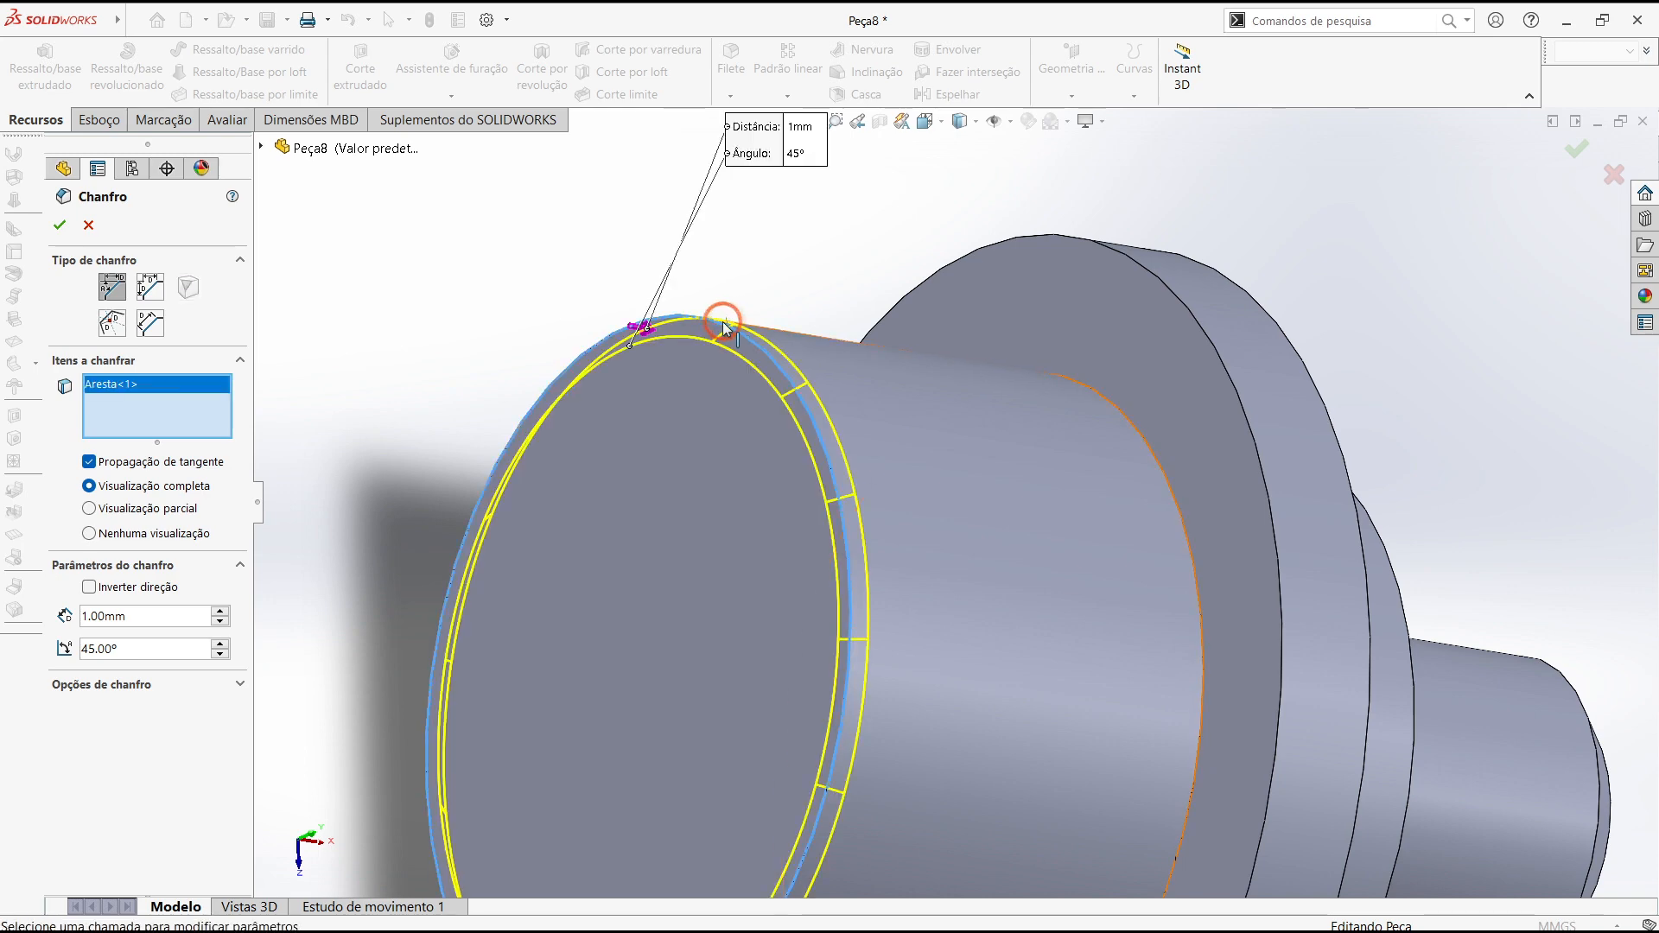
Add both outer rim edges of the flange to the 1 mm chamfer selection and create the chamfer
{"action": "left_click", "coordinate": [1149, 276]}
{"action": "middle_click_drag", "start_coordinate": [1141, 269], "coordinate": [1041, 270]}
{"action": "left_click", "coordinate": [1236, 287]}
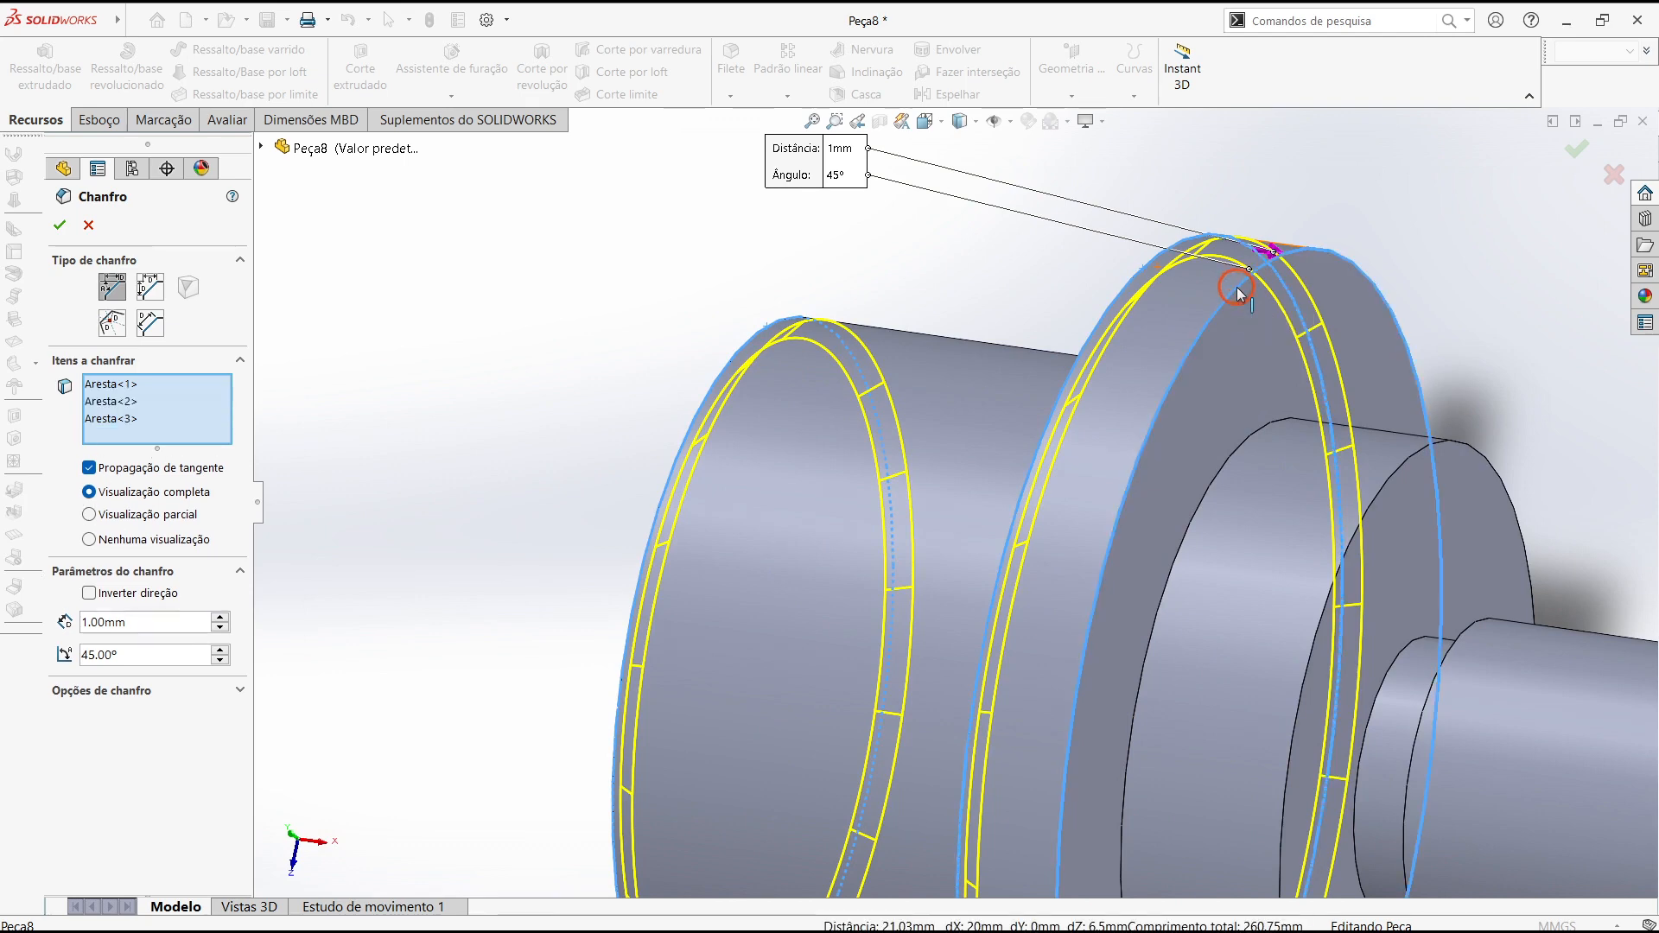
{"action": "left_click", "coordinate": [1237, 287]}
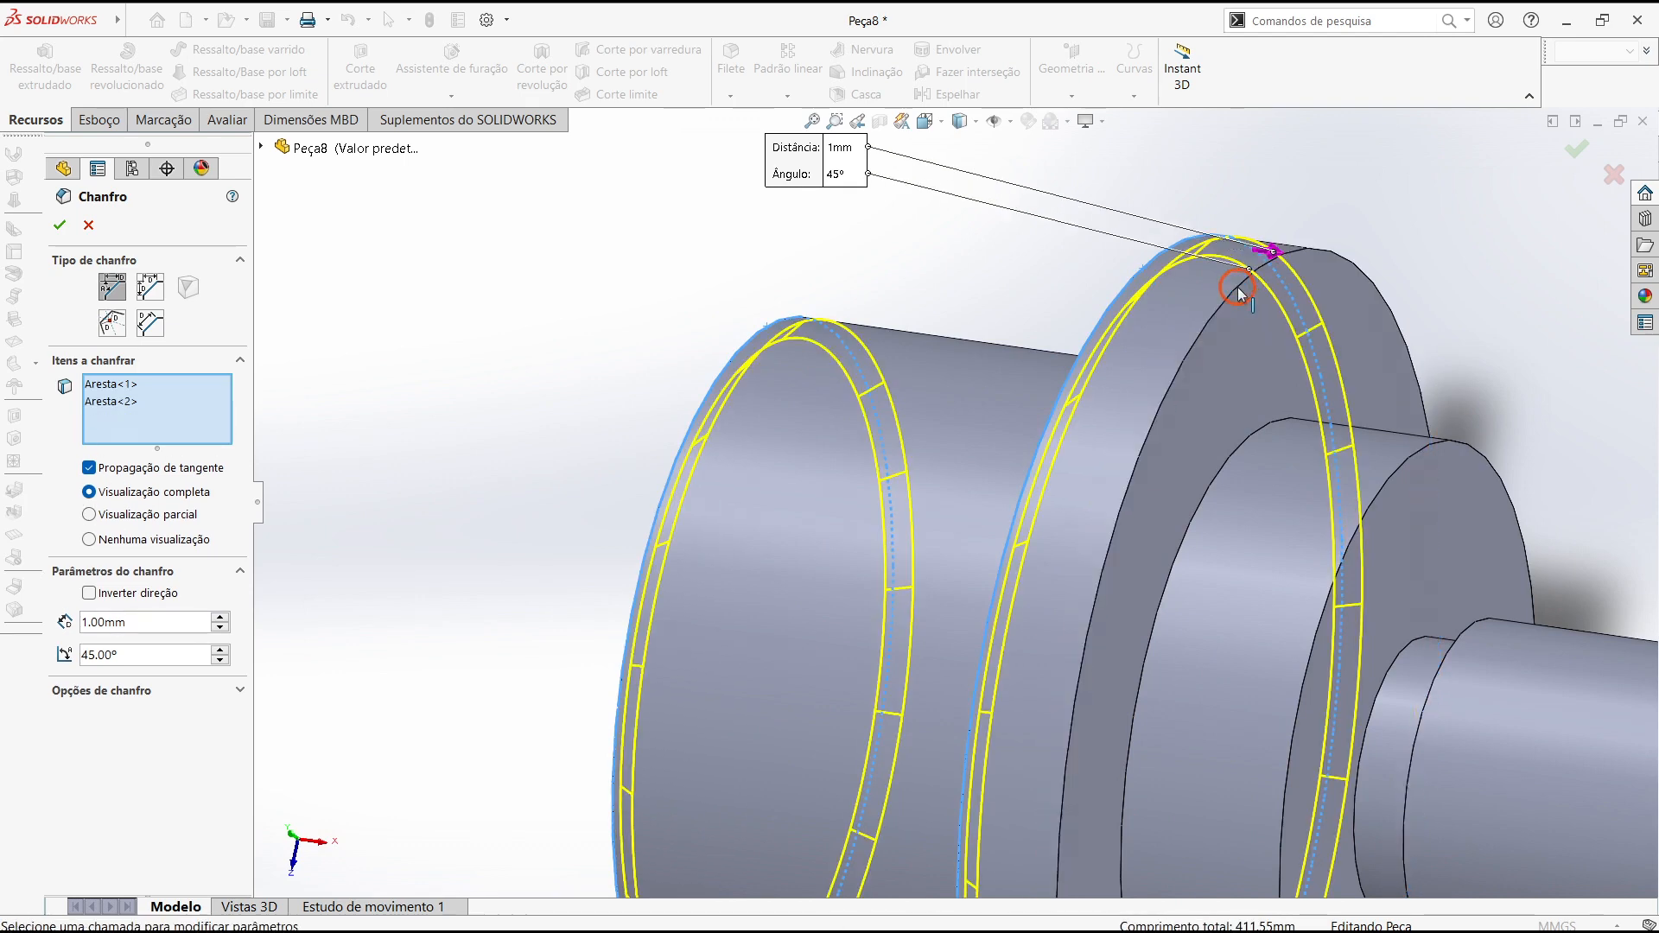
{"action": "left_click", "coordinate": [1254, 330]}
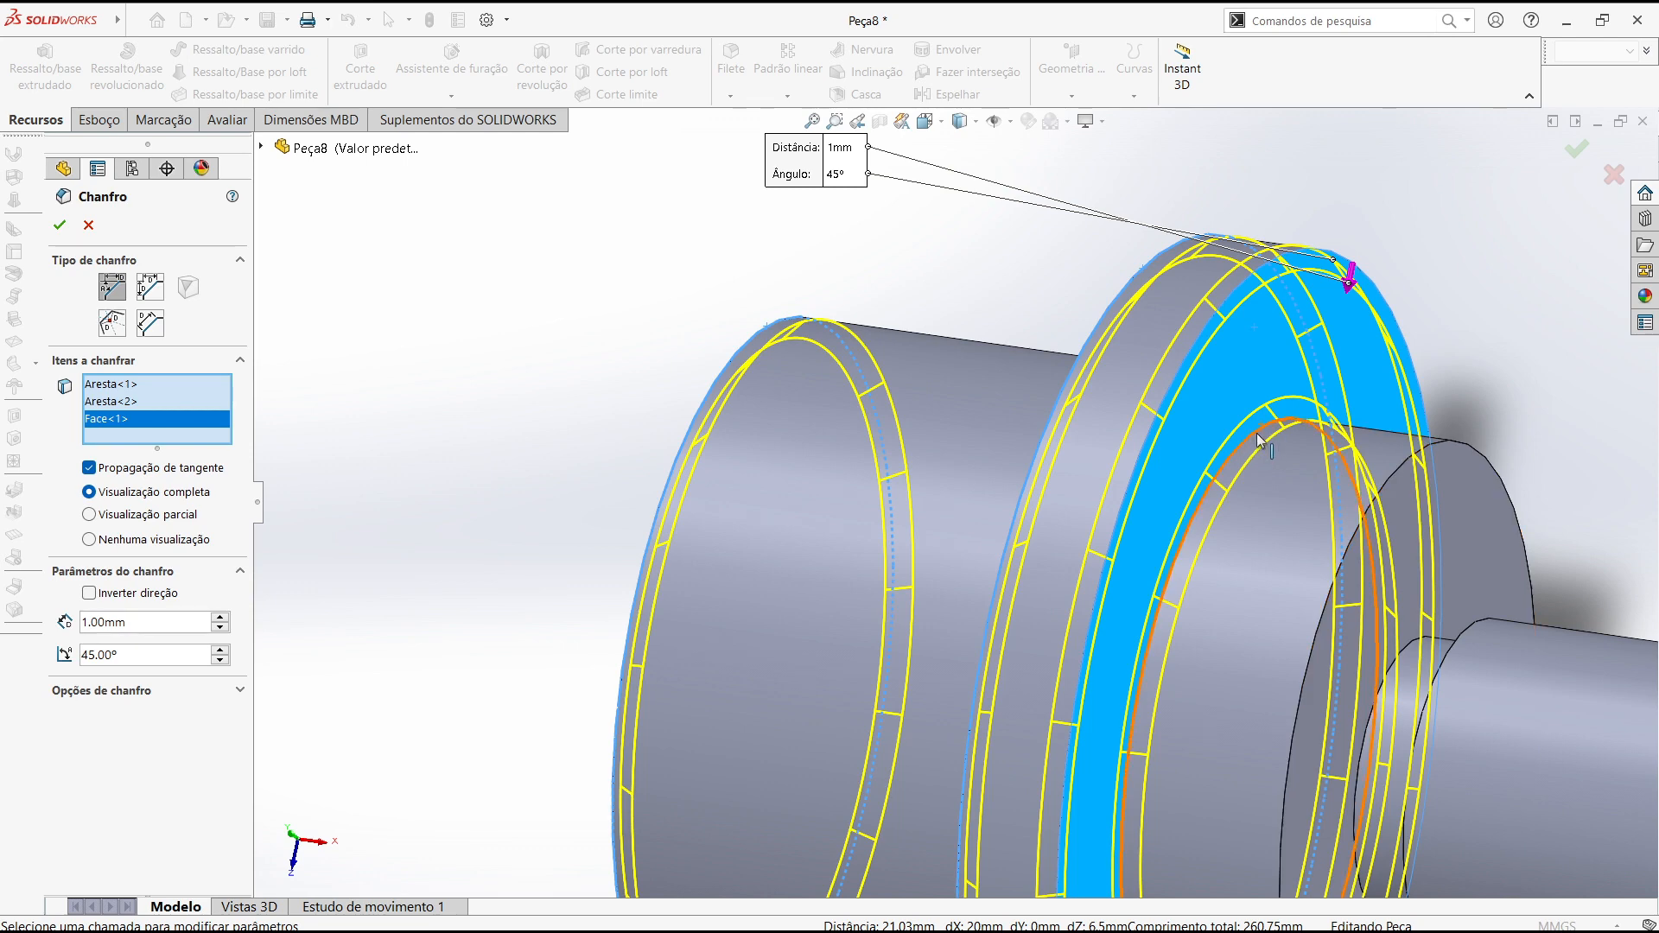
{"action": "left_click", "coordinate": [1227, 363]}
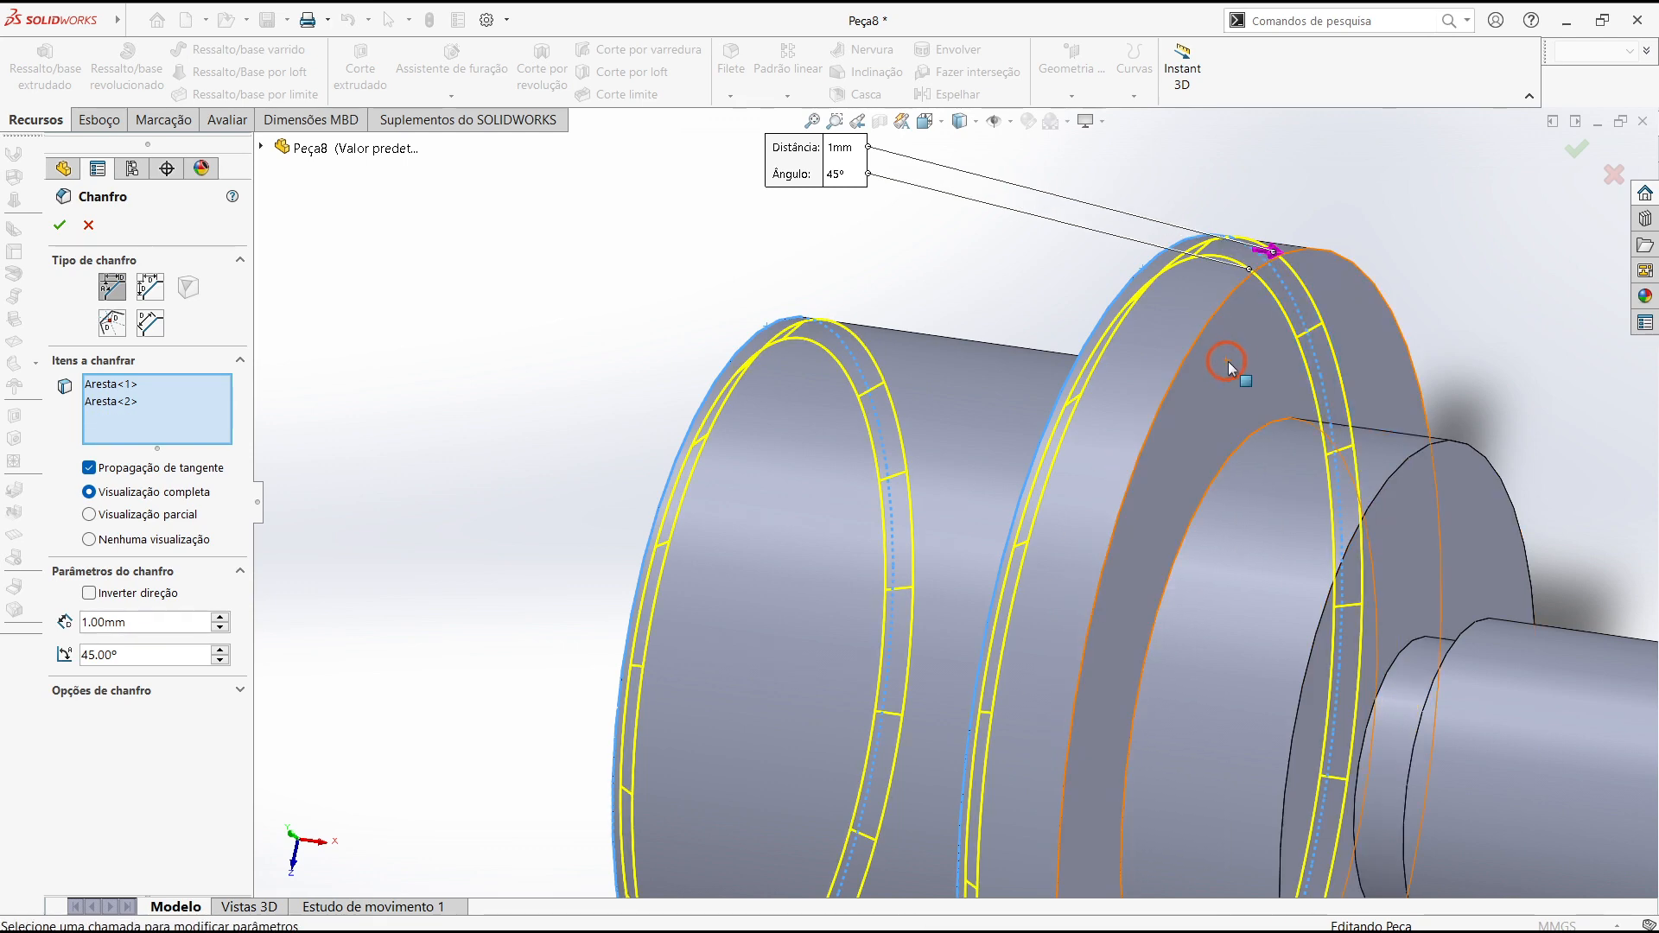
{"action": "left_click", "coordinate": [1220, 306]}
{"action": "left_click", "coordinate": [59, 224]}
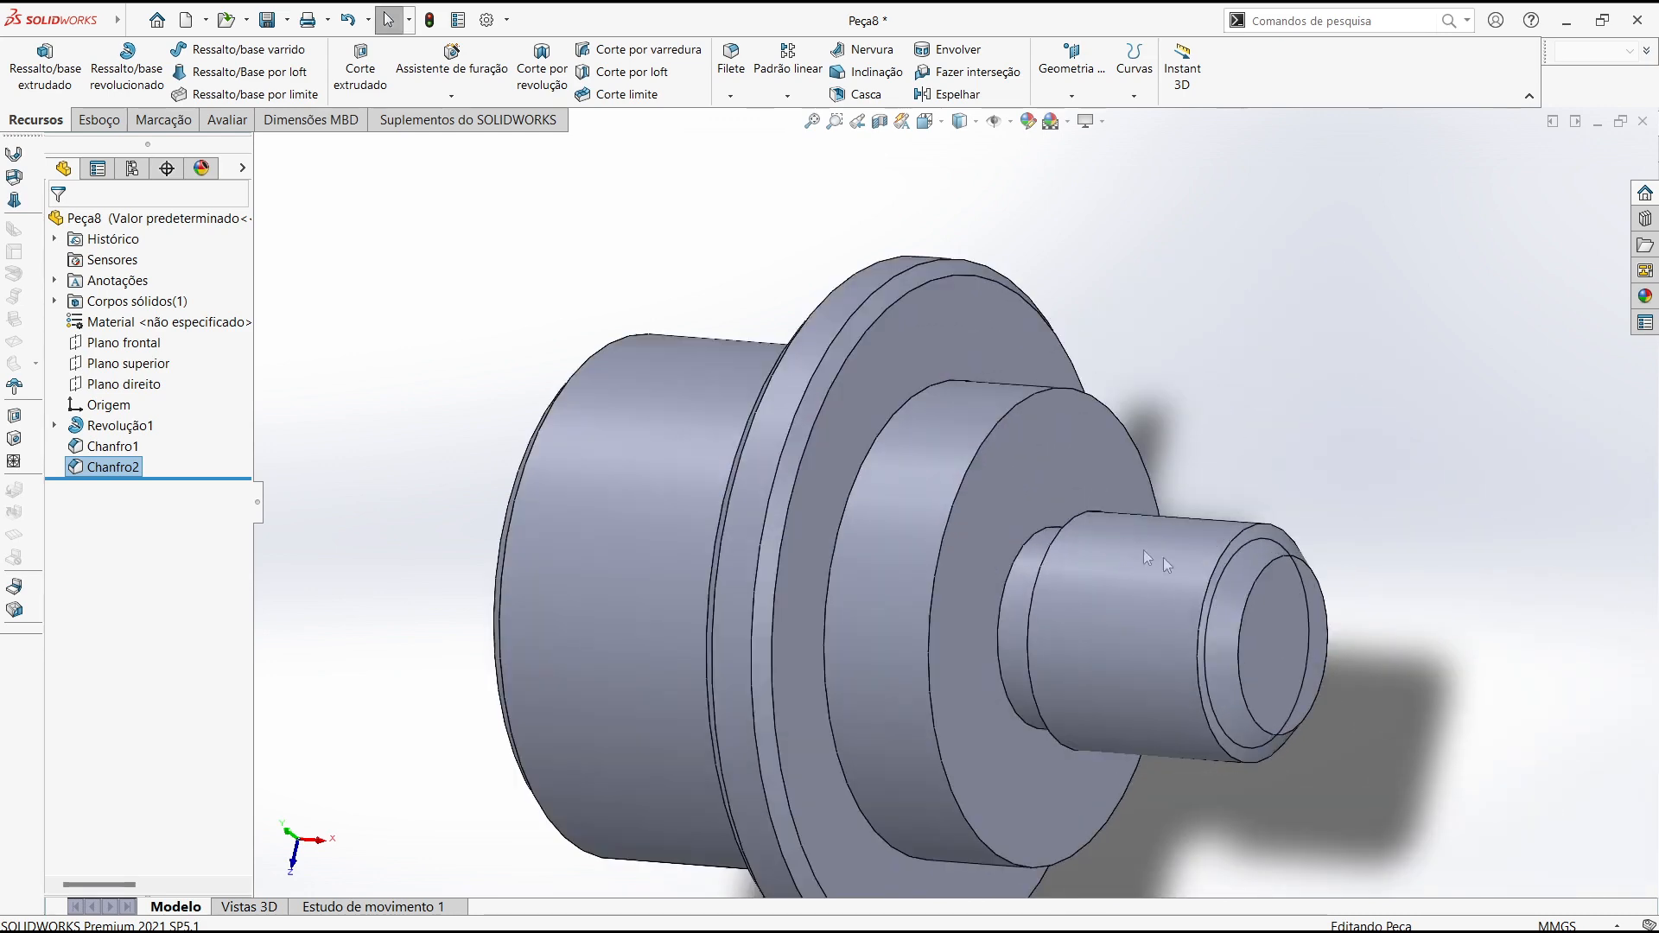
Check the R3 callouts in the PDF drawing, then fillet the 32 mm boss's outer edge and its edge at the flange with a 3 mm radius
{"action": "key", "text": "alt+Tab"}
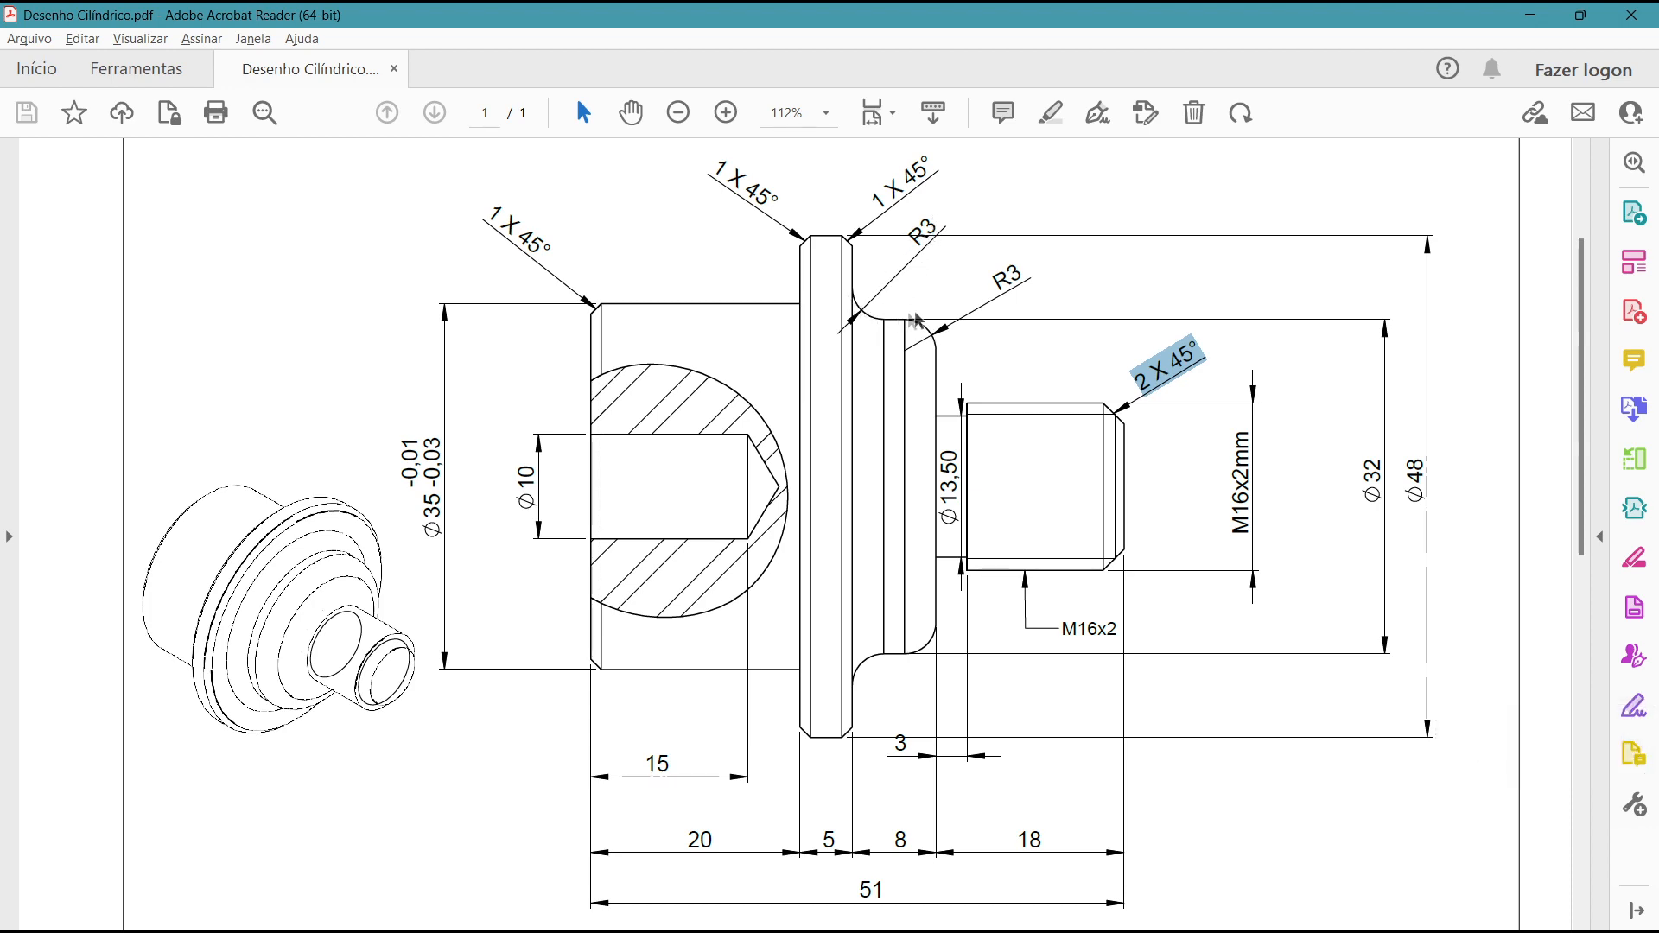
{"action": "key", "text": "alt+Tab"}
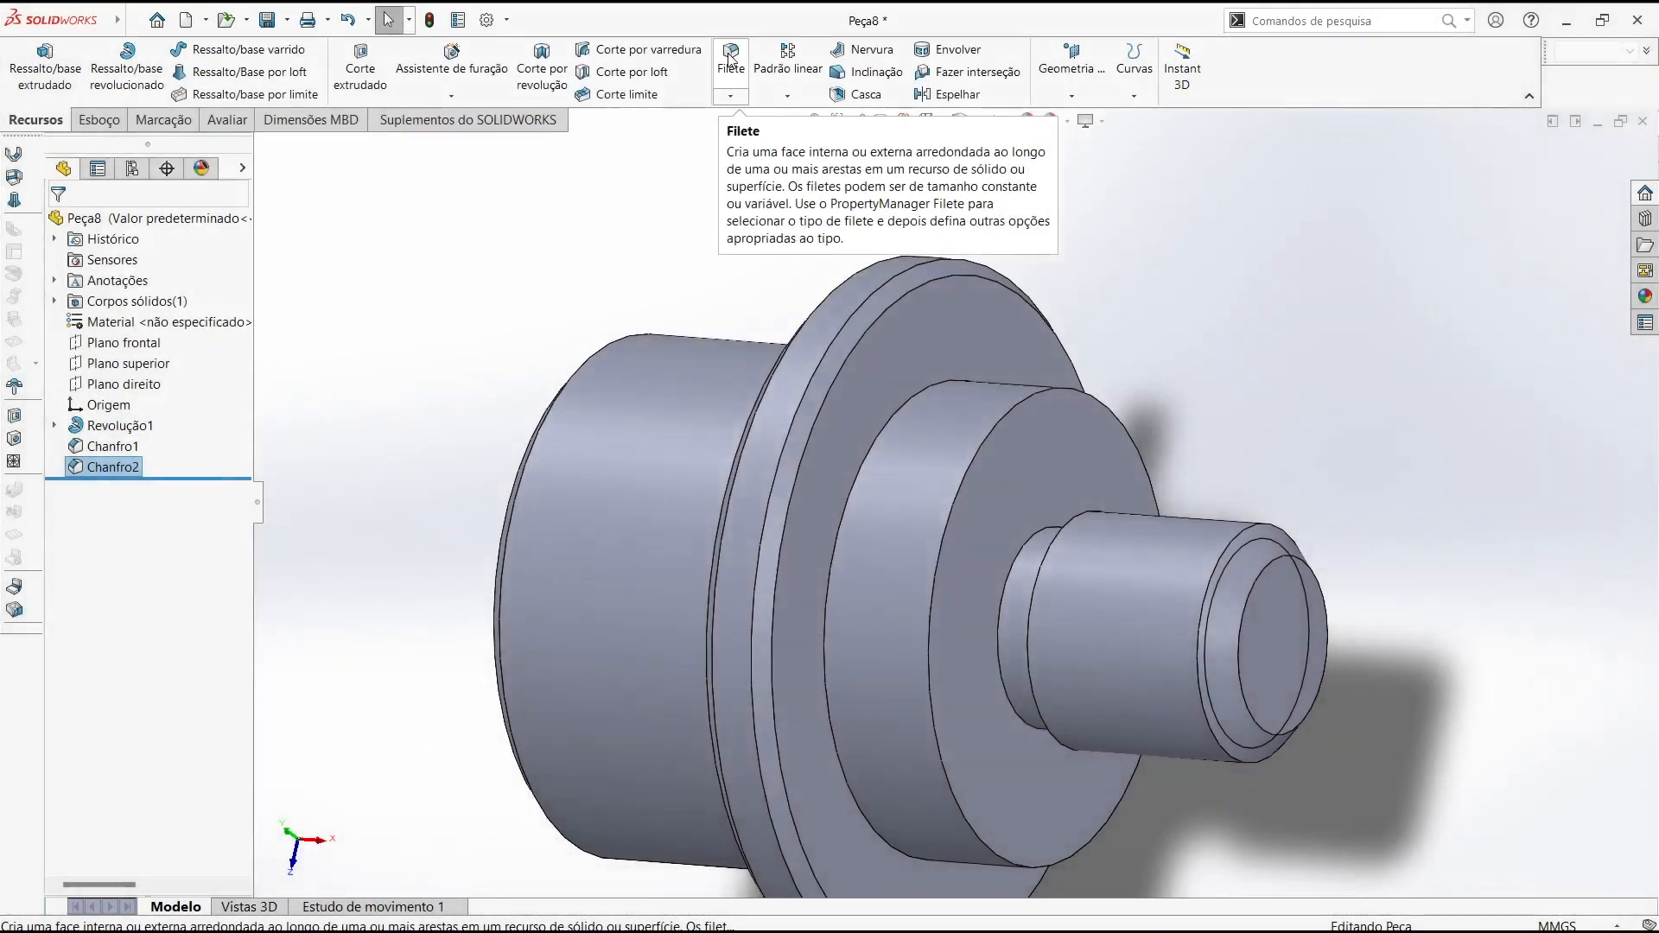
{"action": "left_click", "coordinate": [730, 59]}
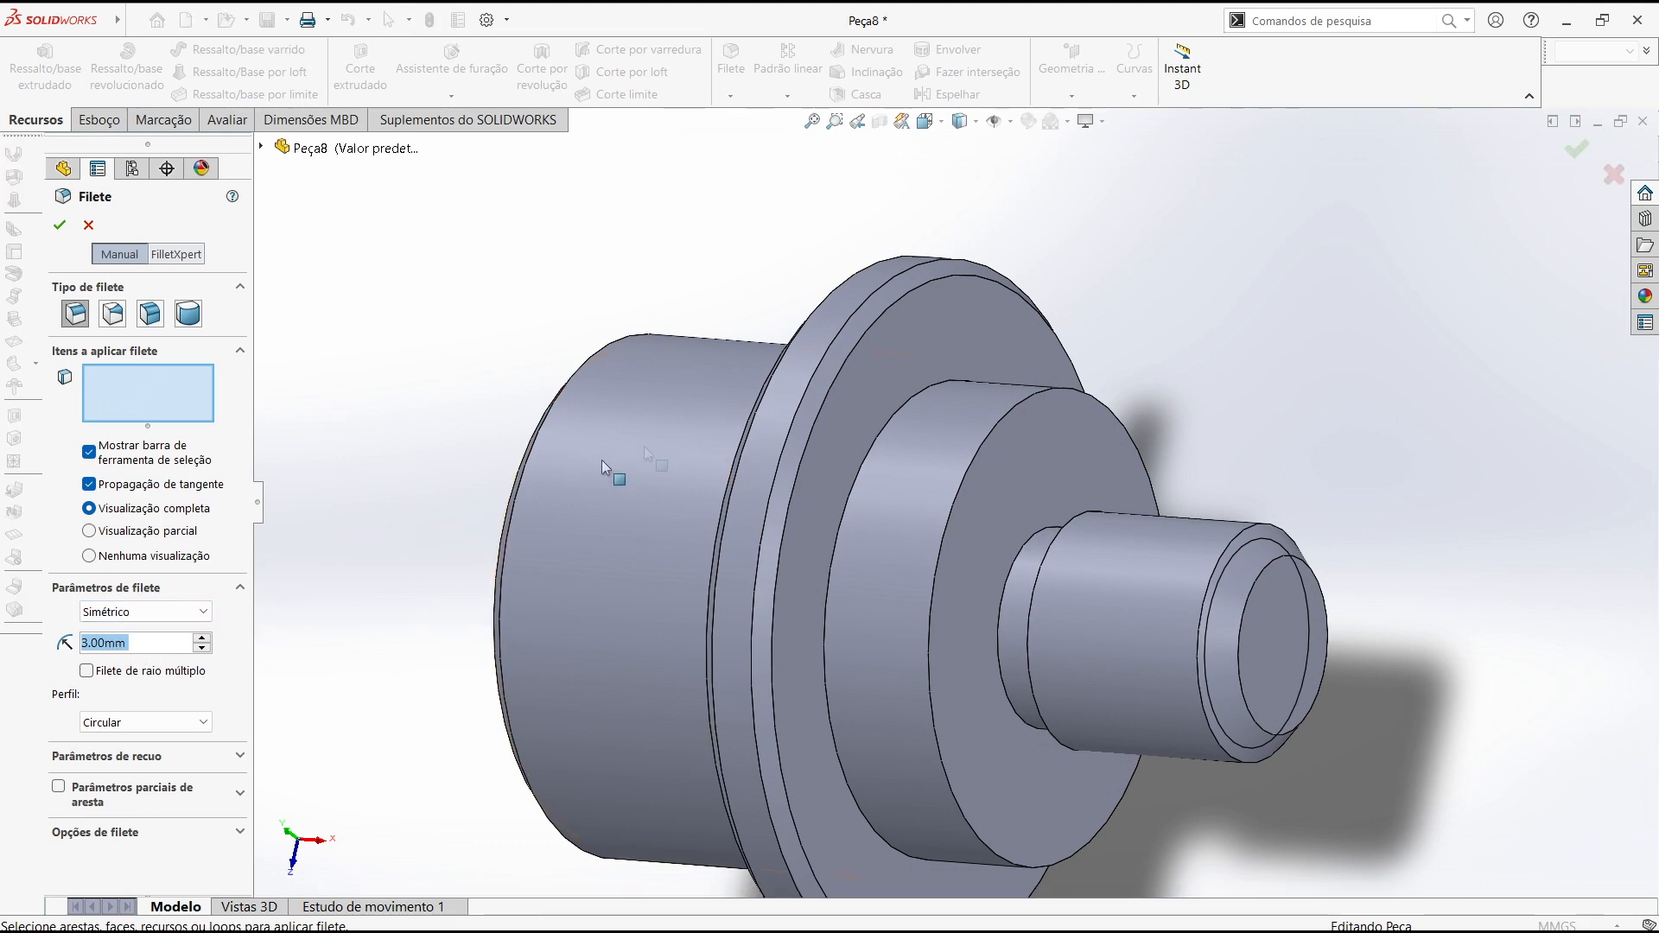
{"action": "scroll", "coordinate": [1027, 396], "scroll_direction": "down", "scroll_amount": 3}
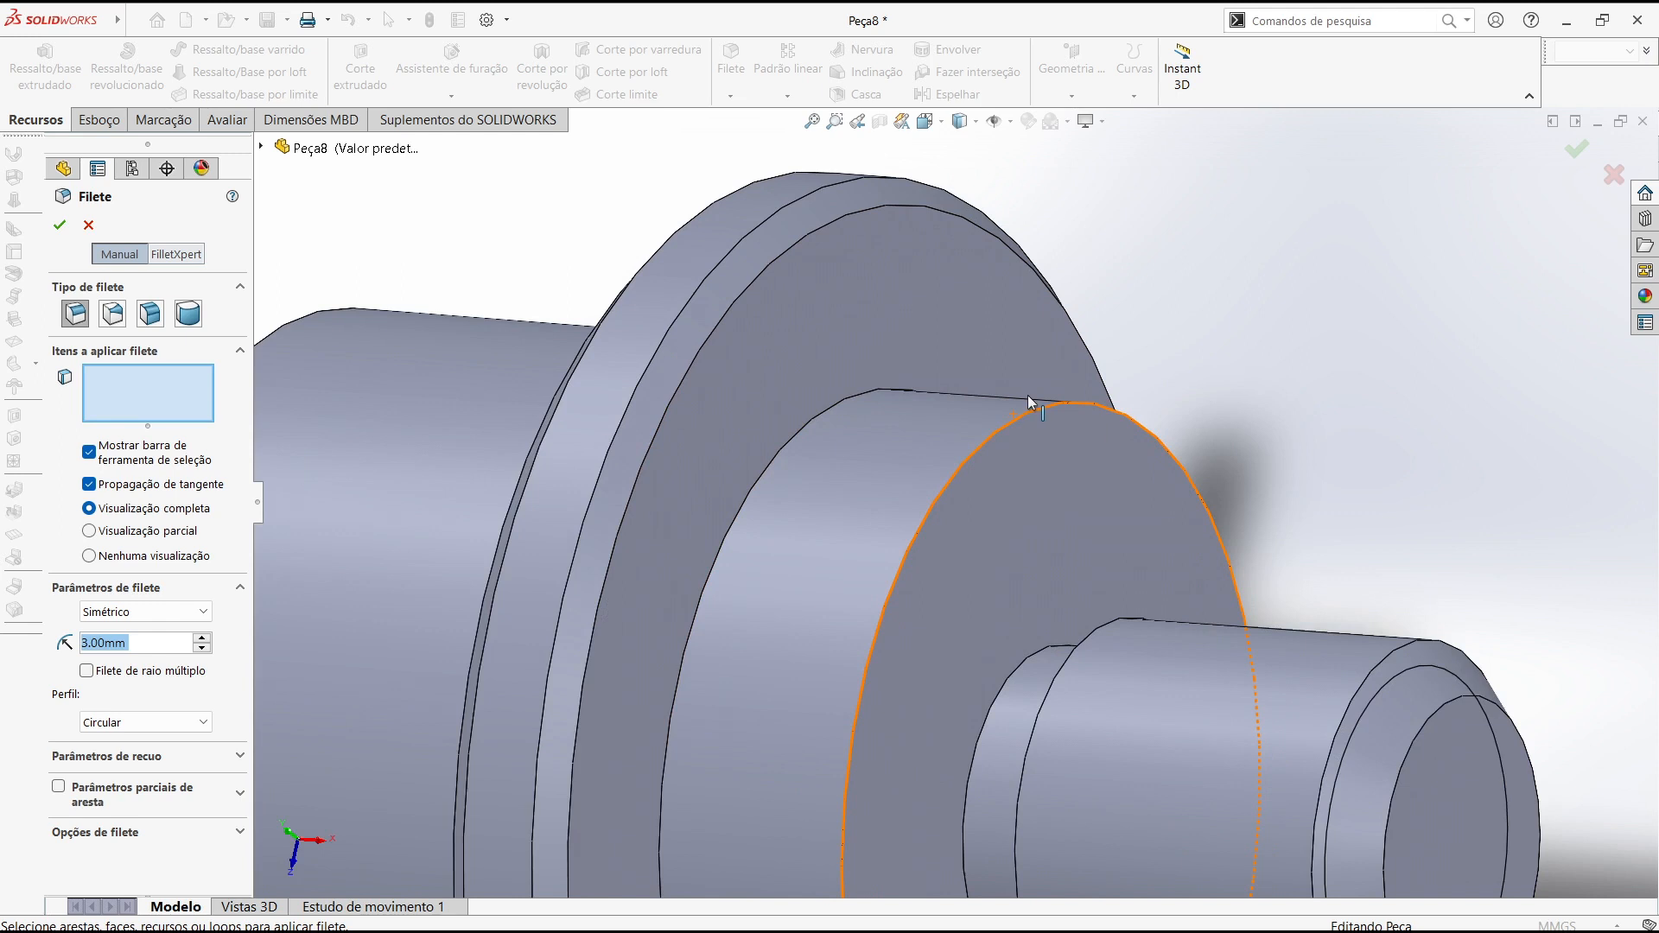
{"action": "left_click", "coordinate": [1019, 423]}
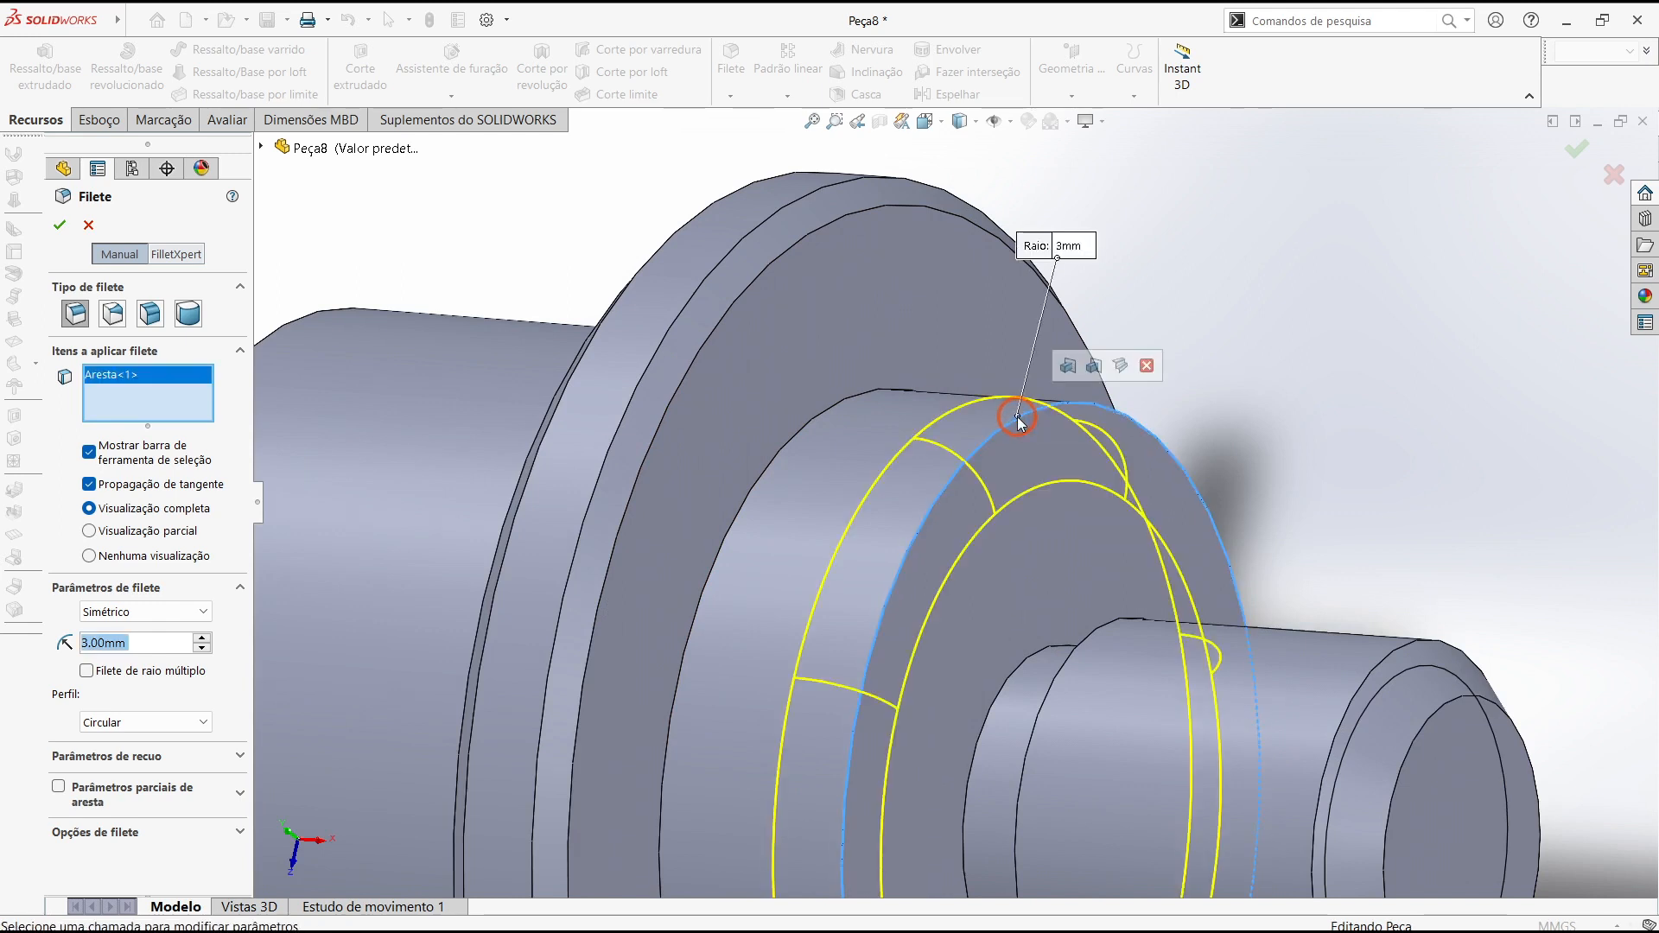
{"action": "left_click", "coordinate": [833, 406]}
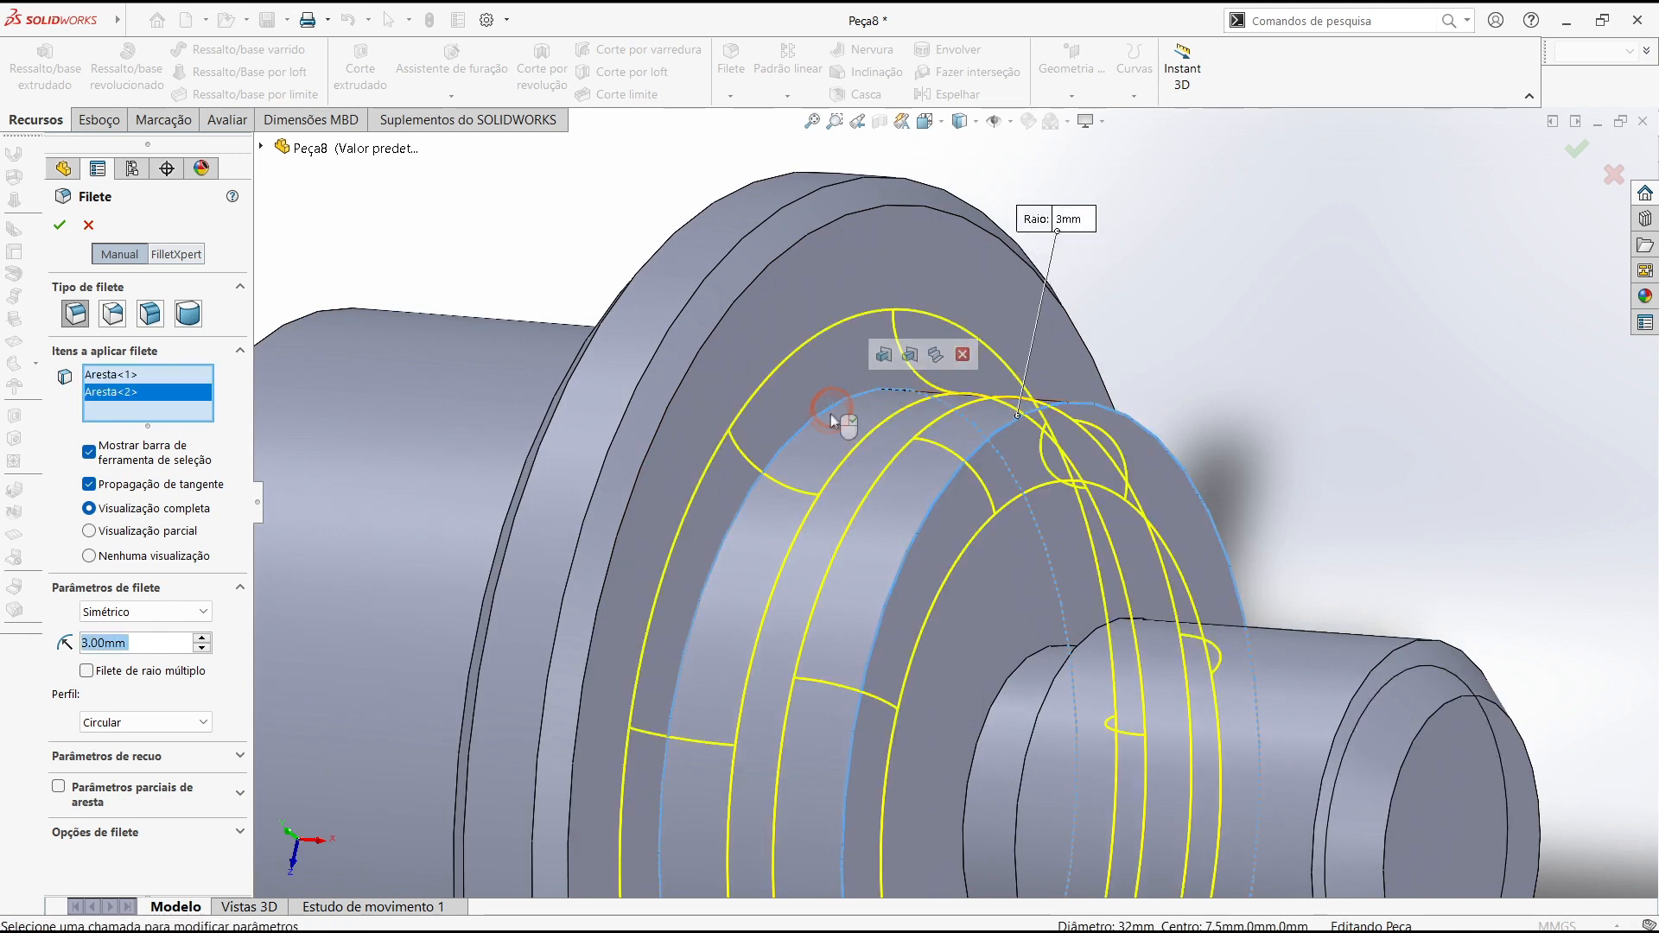
{"action": "left_click", "coordinate": [59, 226]}
Start a Hole Wizard feature and choose the plain hole type (Furo) in the Ansi Metric standard
{"action": "scroll", "coordinate": [815, 471], "scroll_direction": "up", "scroll_amount": 3}
{"action": "middle_click_drag", "start_coordinate": [814, 465], "coordinate": [899, 508]}
{"action": "scroll", "coordinate": [900, 508], "scroll_direction": "up", "scroll_amount": 4}
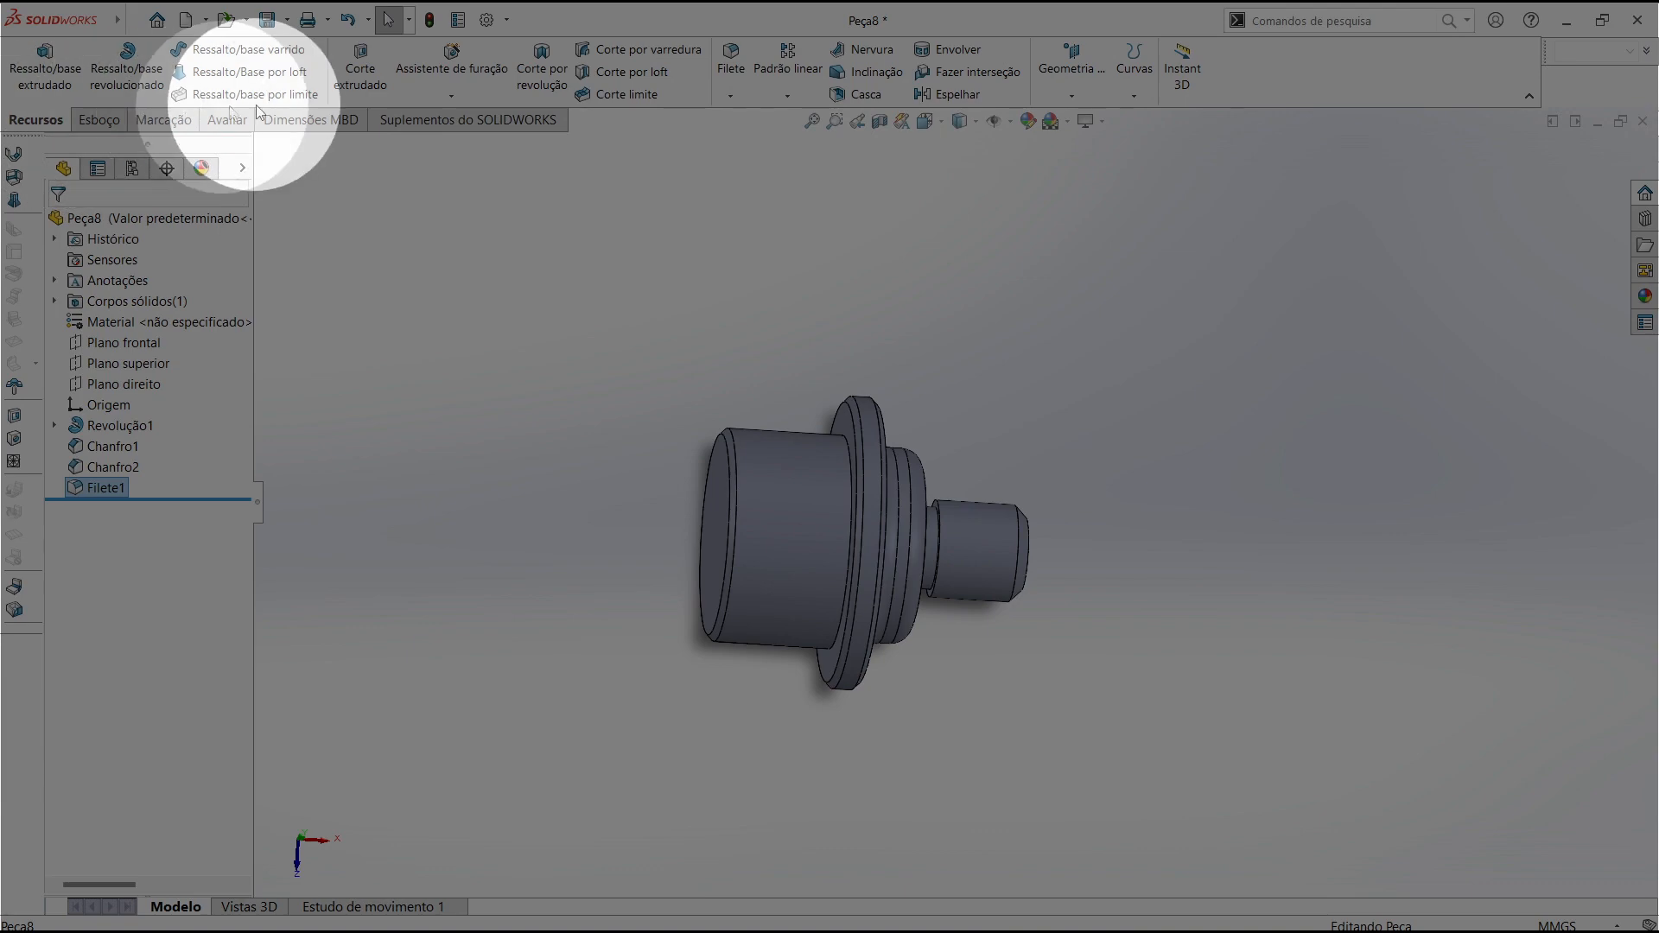
{"action": "left_click", "coordinate": [458, 53]}
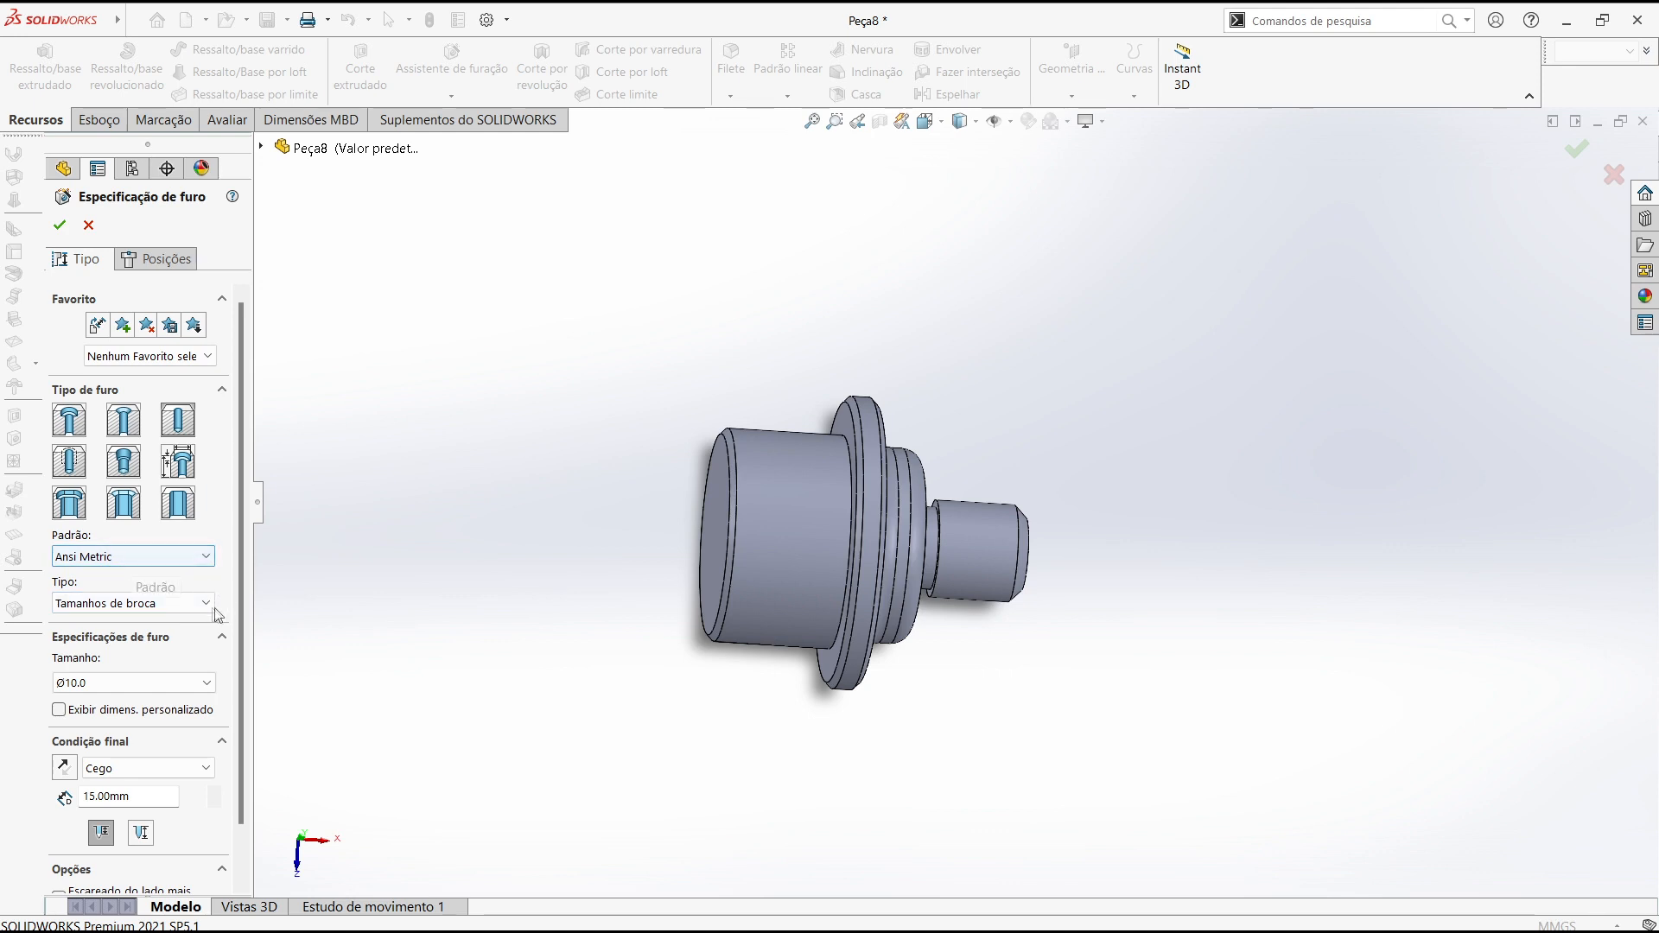
{"action": "left_click", "coordinate": [206, 605]}
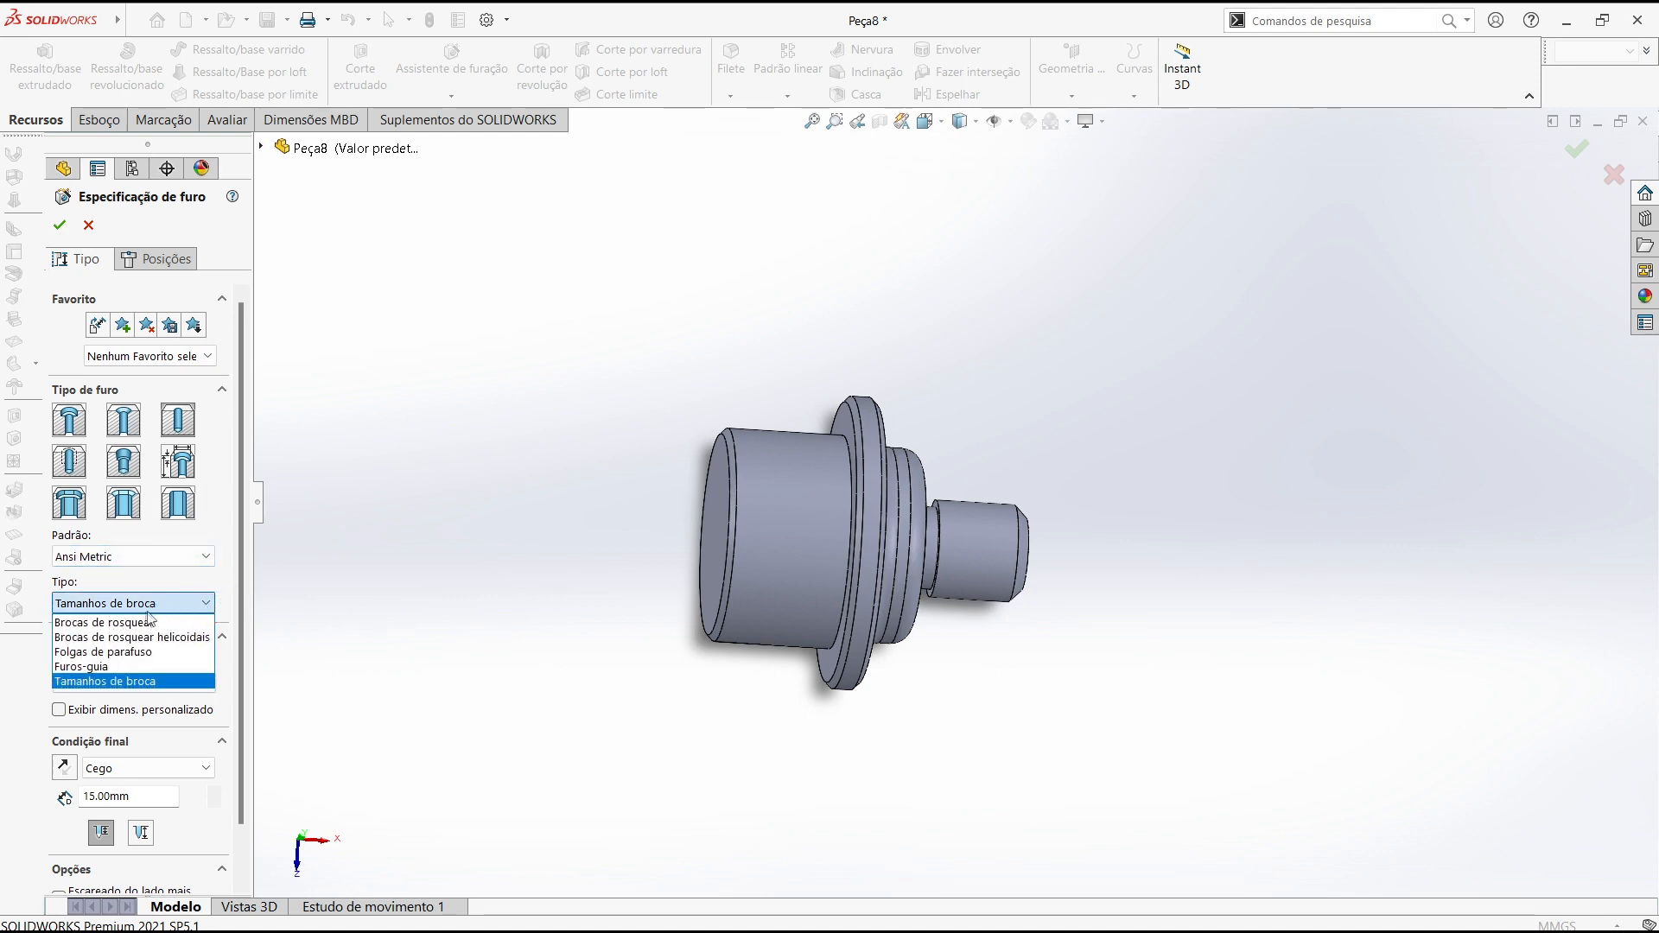
{"action": "left_click", "coordinate": [115, 623]}
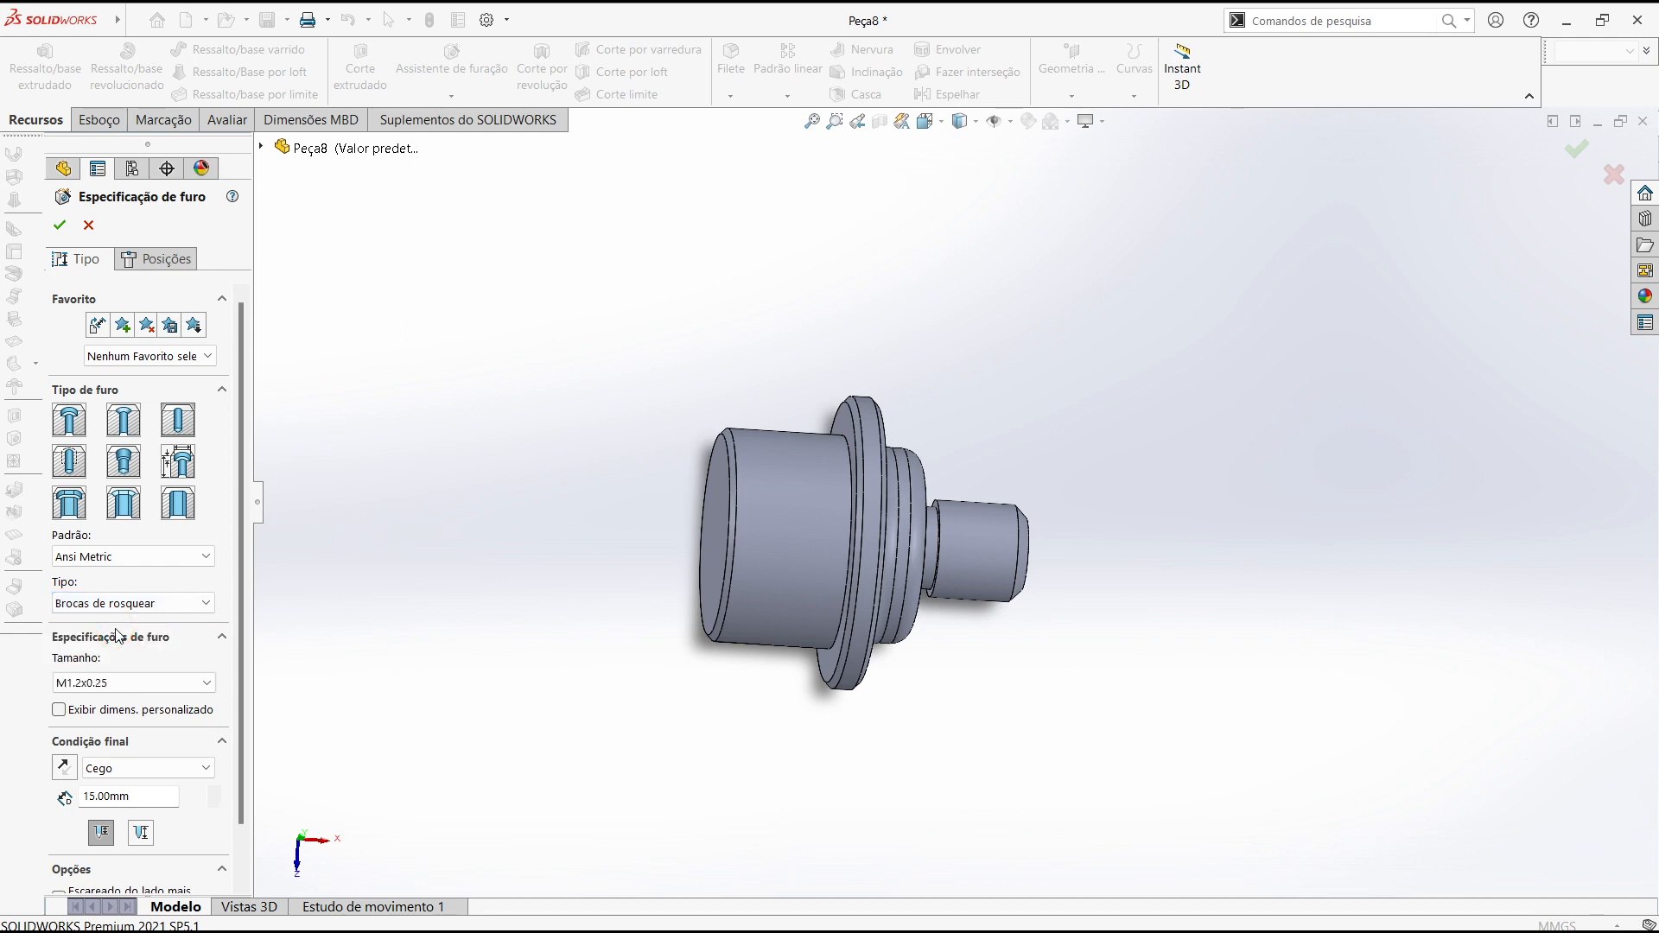
{"action": "left_click", "coordinate": [74, 423]}
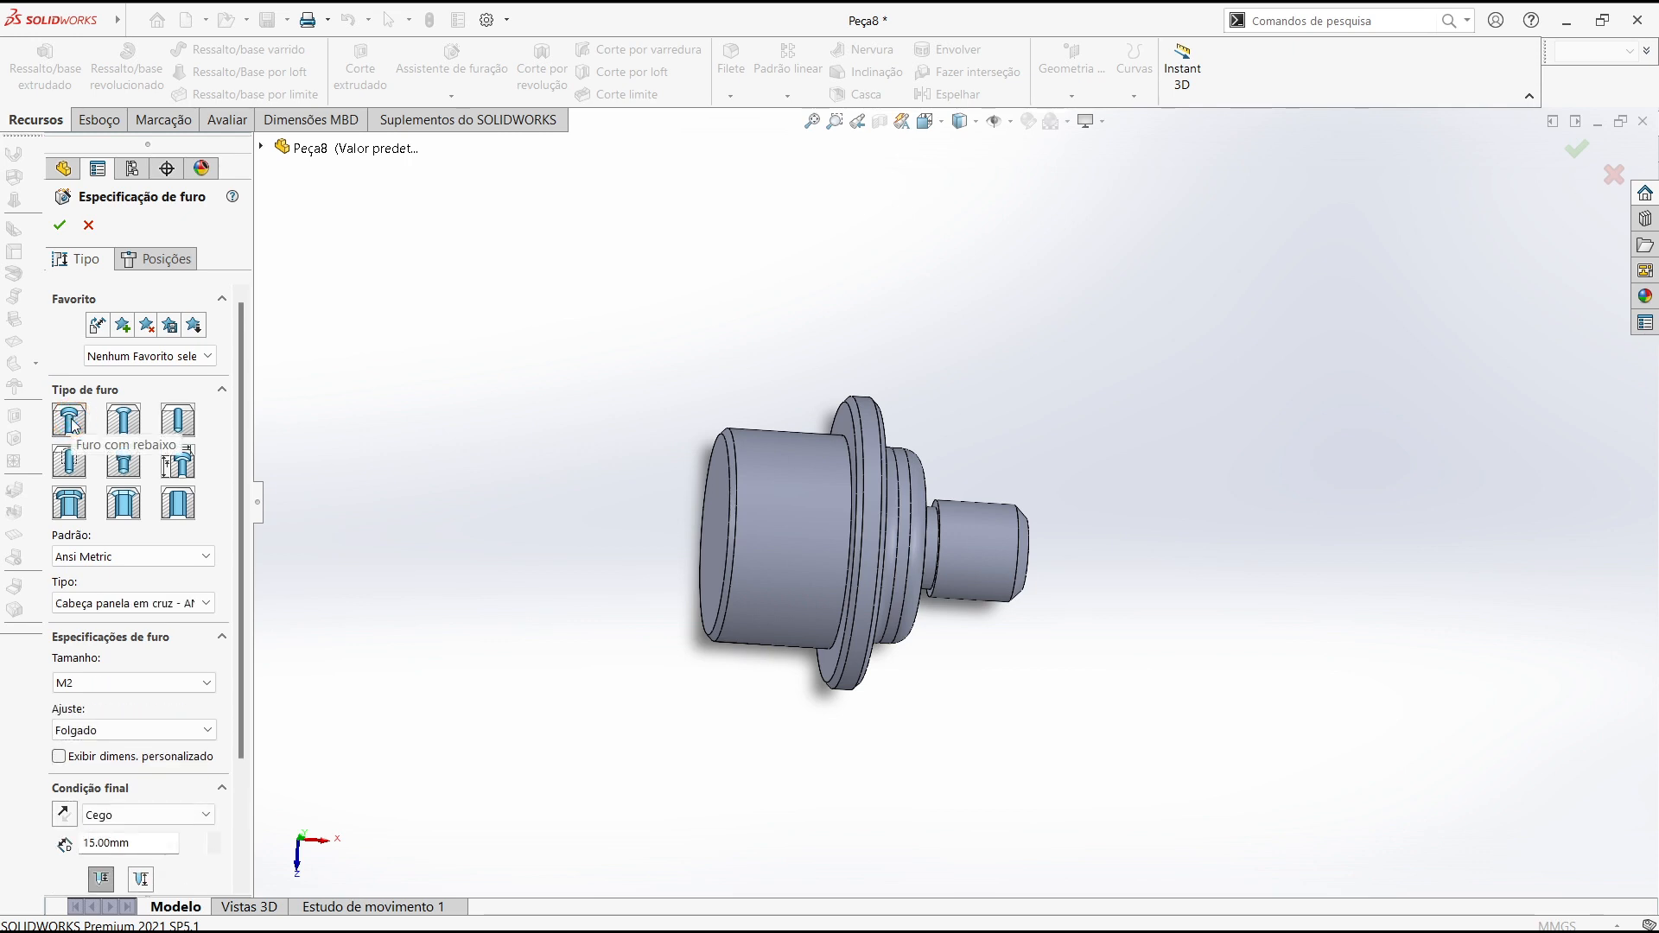
{"action": "left_click", "coordinate": [183, 424]}
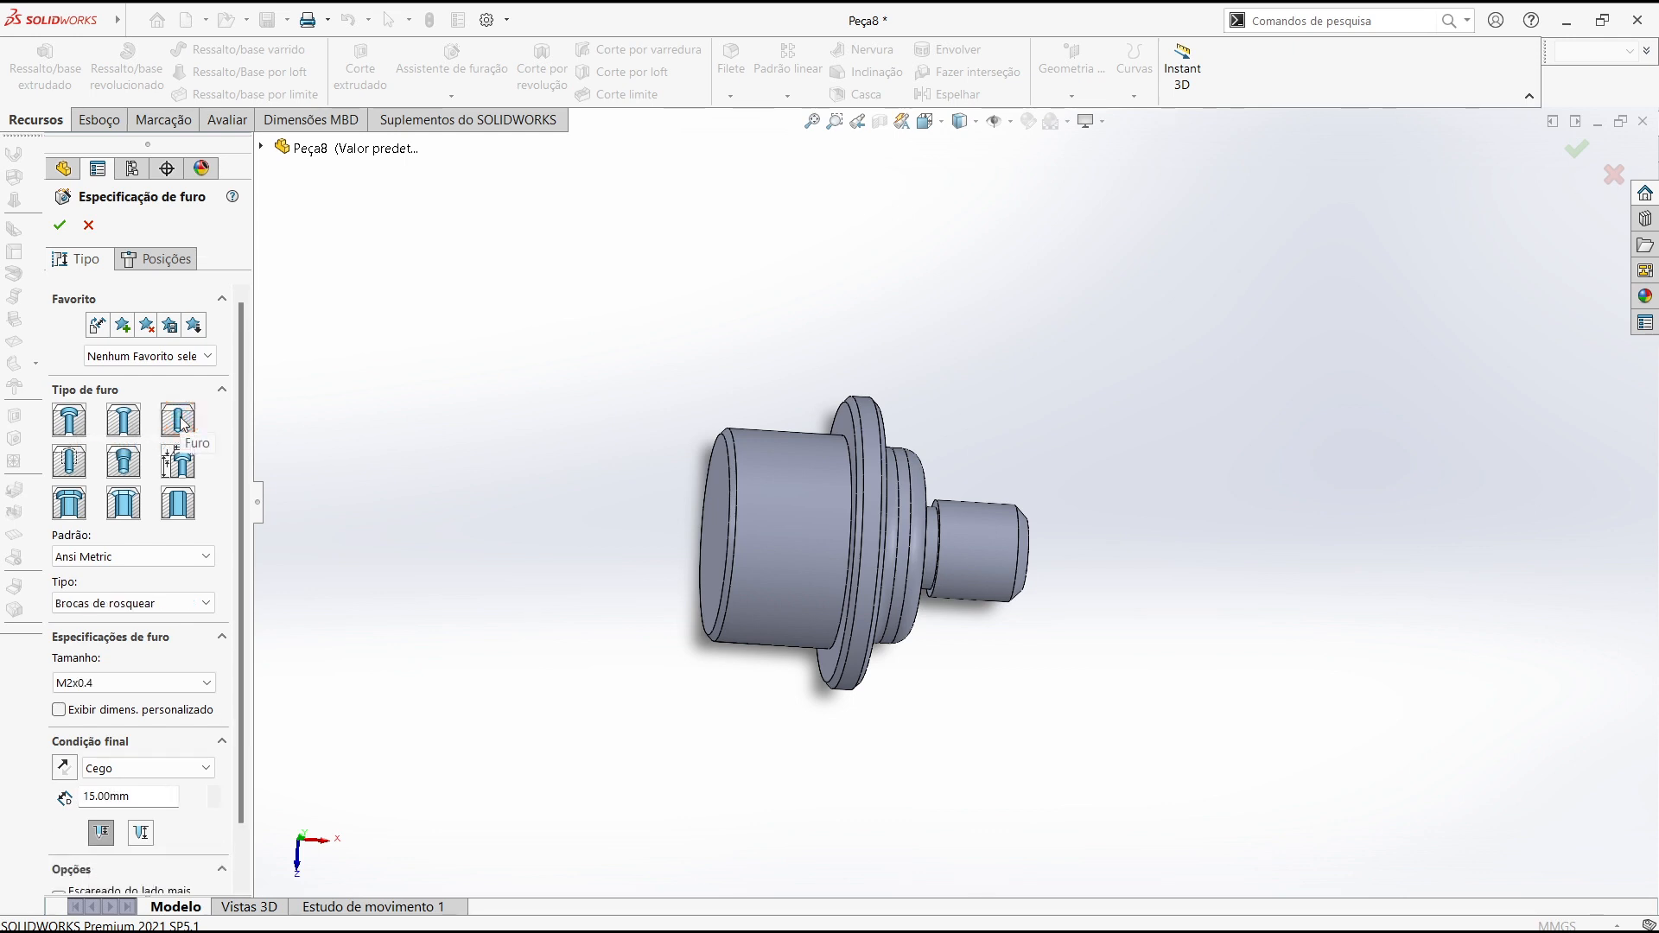
Set the hole to drill sizes (Tamanhos de broca) with a size of Ø10.0
{"action": "left_click", "coordinate": [208, 604]}
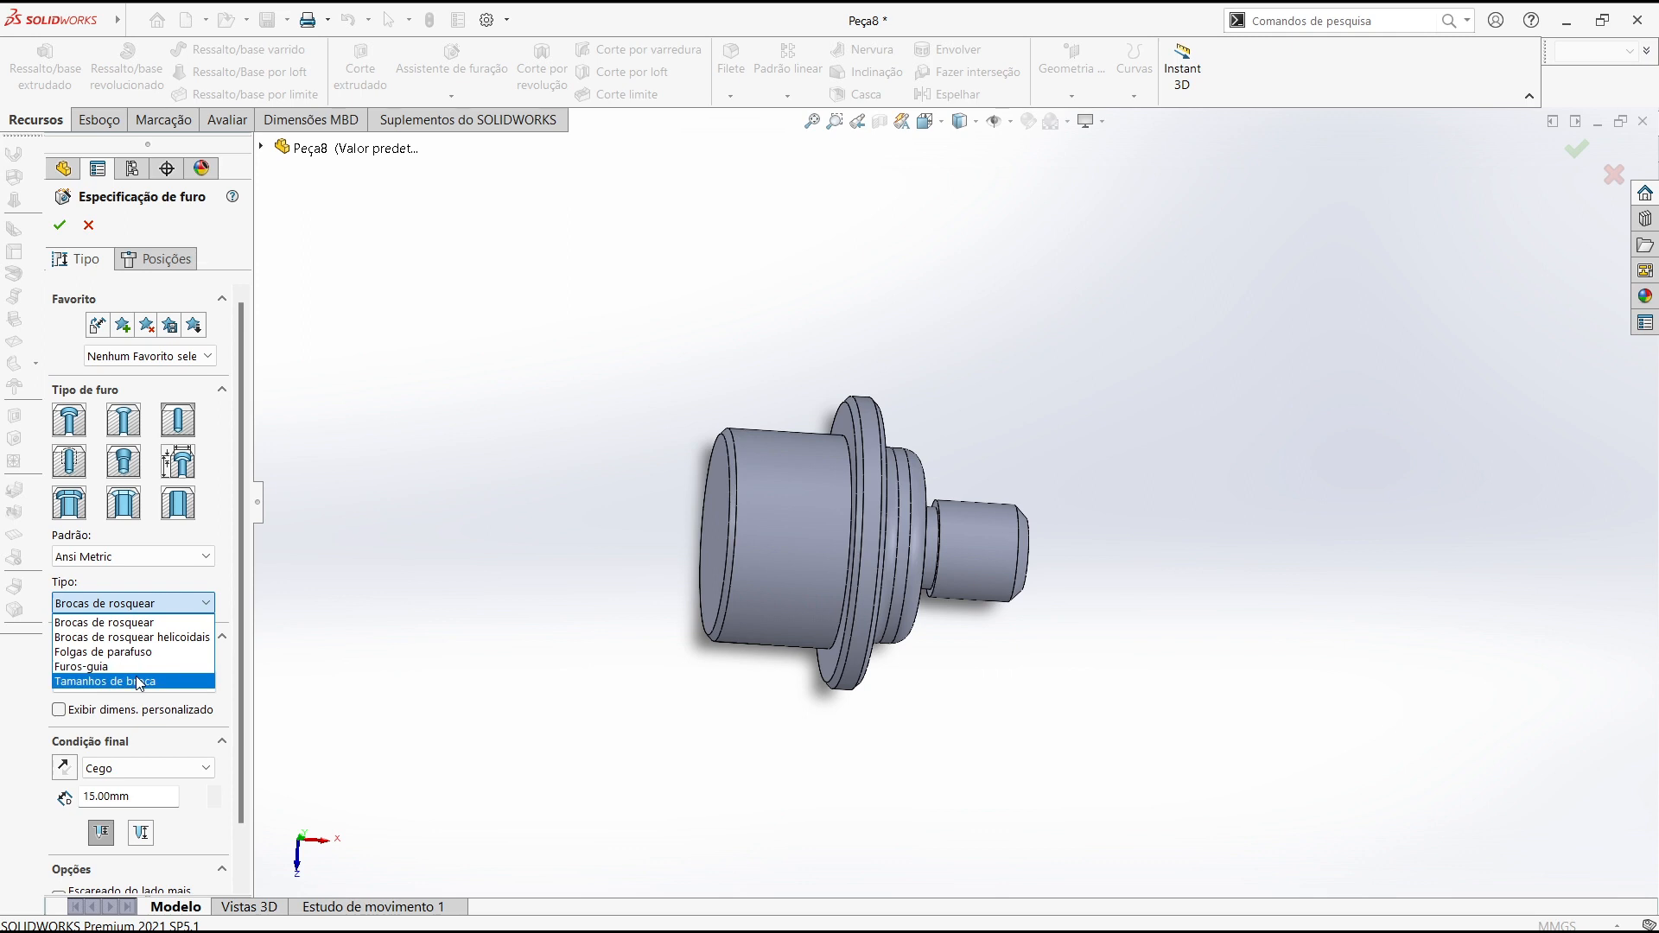
{"action": "left_click", "coordinate": [140, 682]}
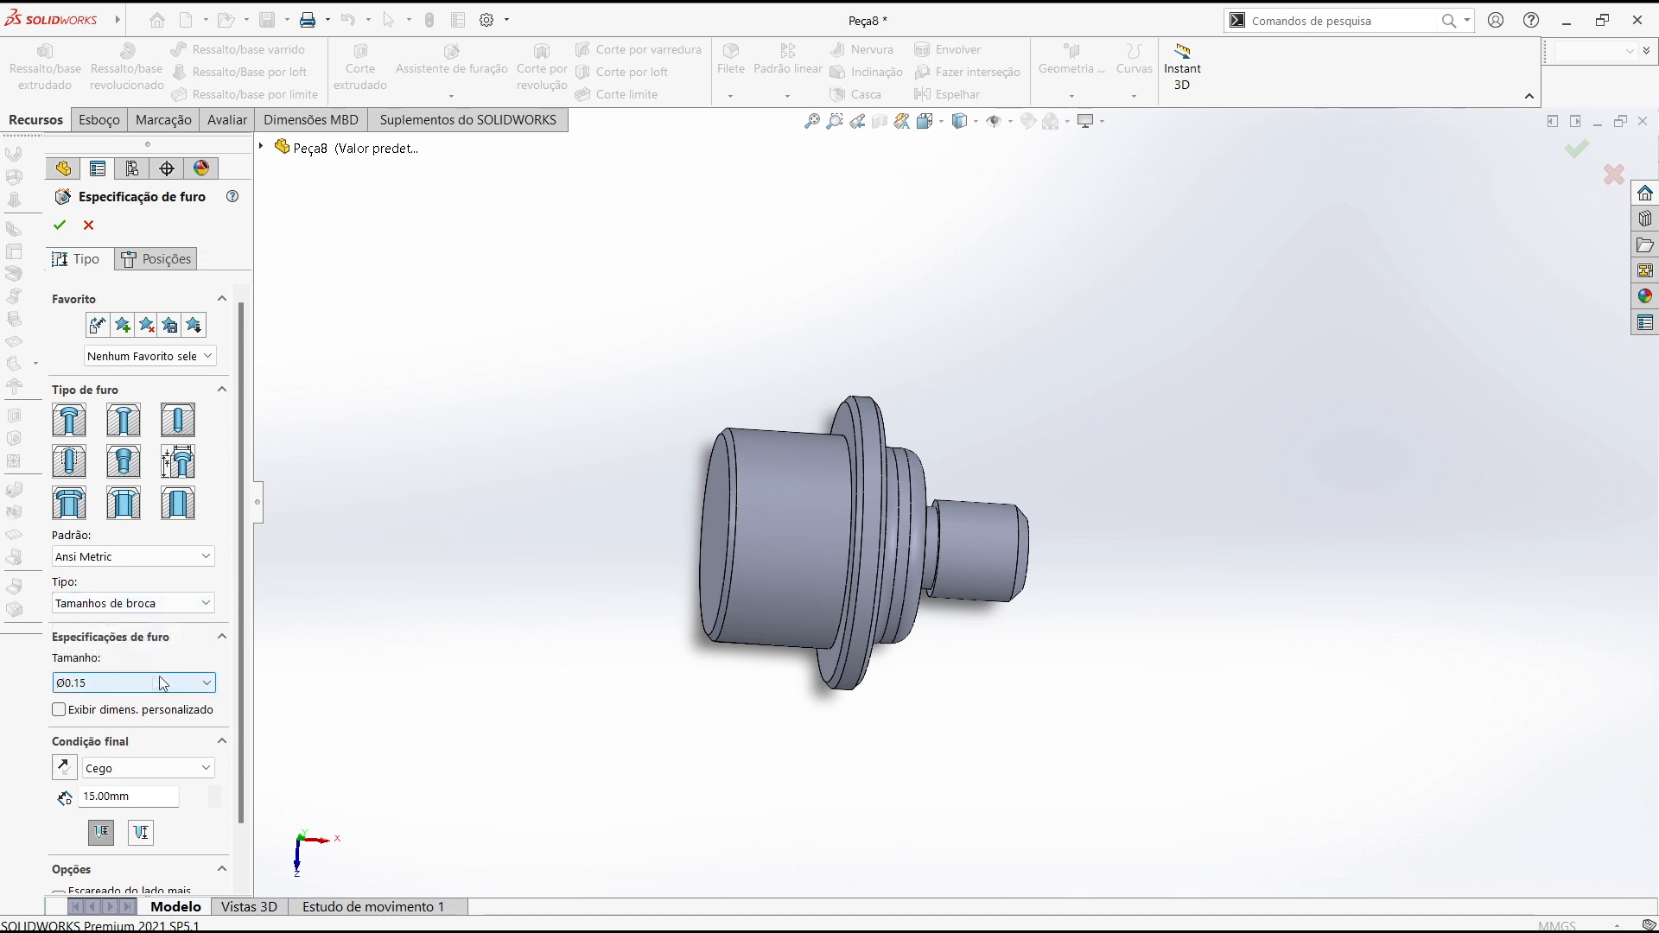
{"action": "left_click", "coordinate": [209, 686]}
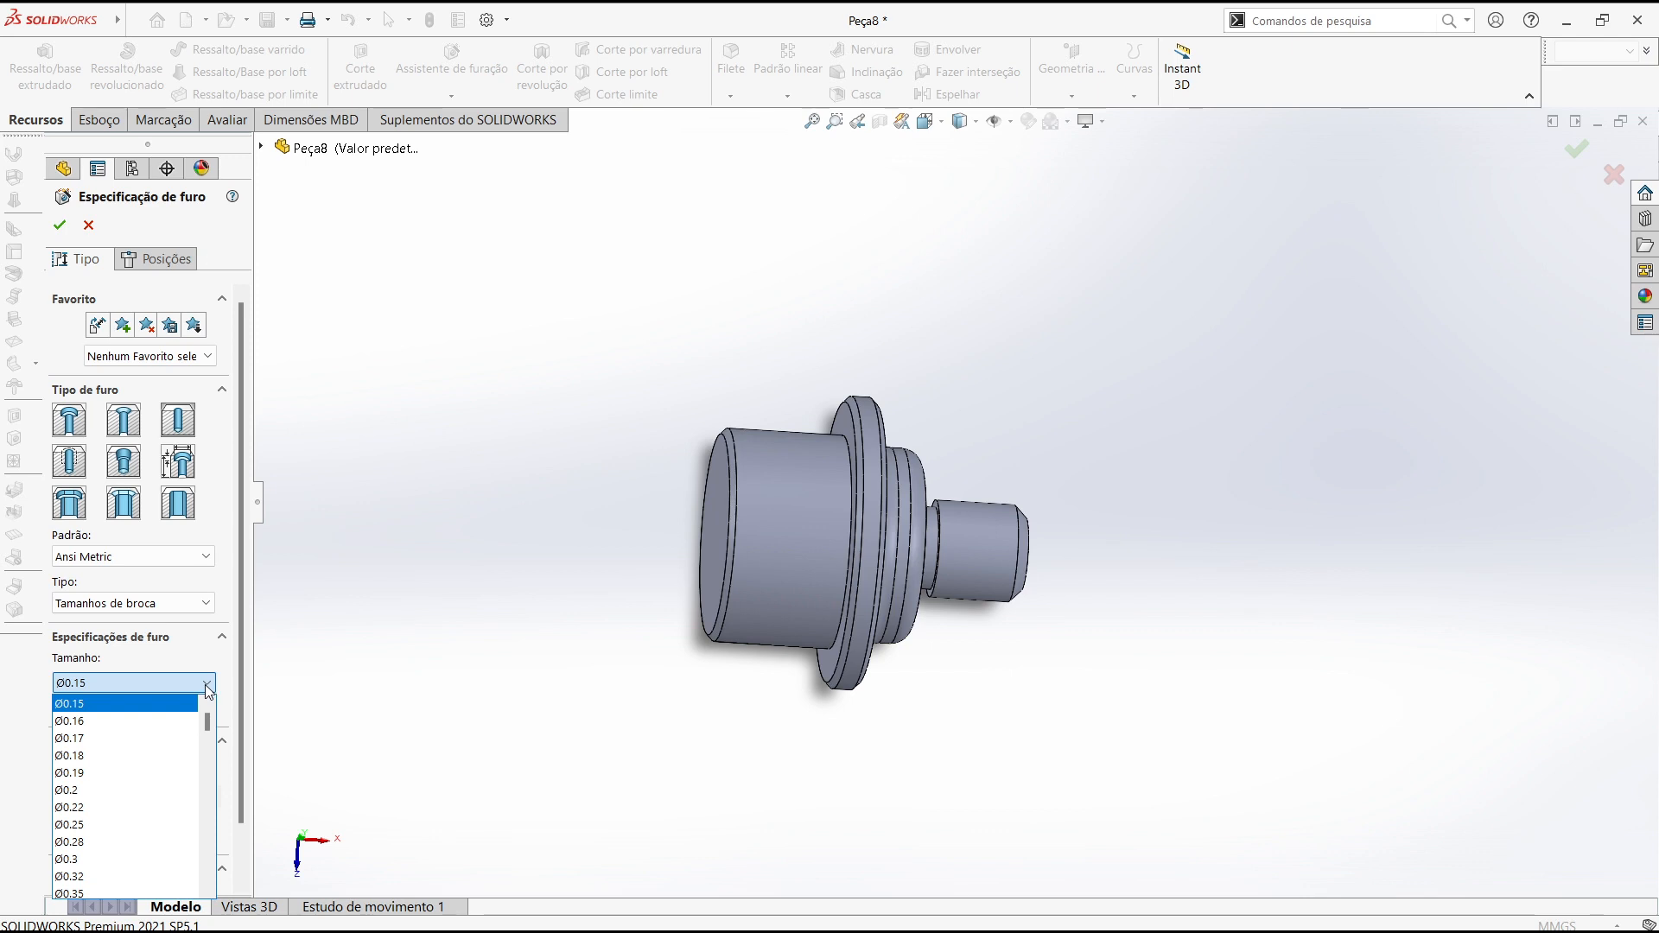
{"action": "scroll", "coordinate": [210, 759], "scroll_direction": "down", "scroll_amount": 20}
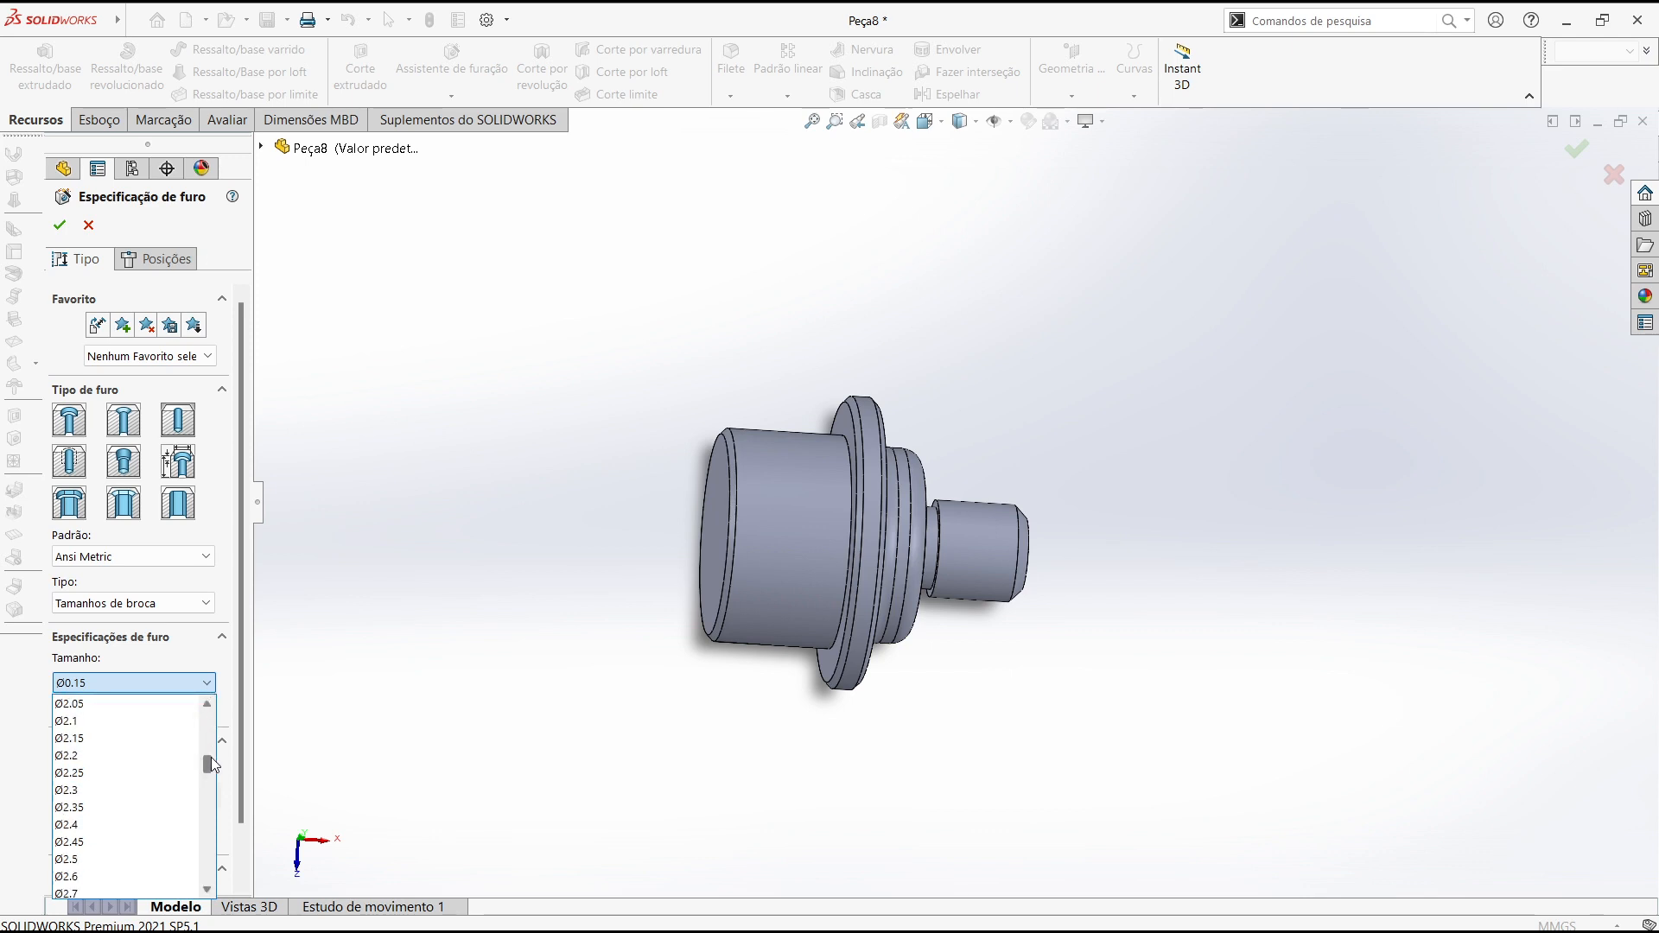
{"action": "scroll", "coordinate": [210, 757], "scroll_direction": "down", "scroll_amount": 7}
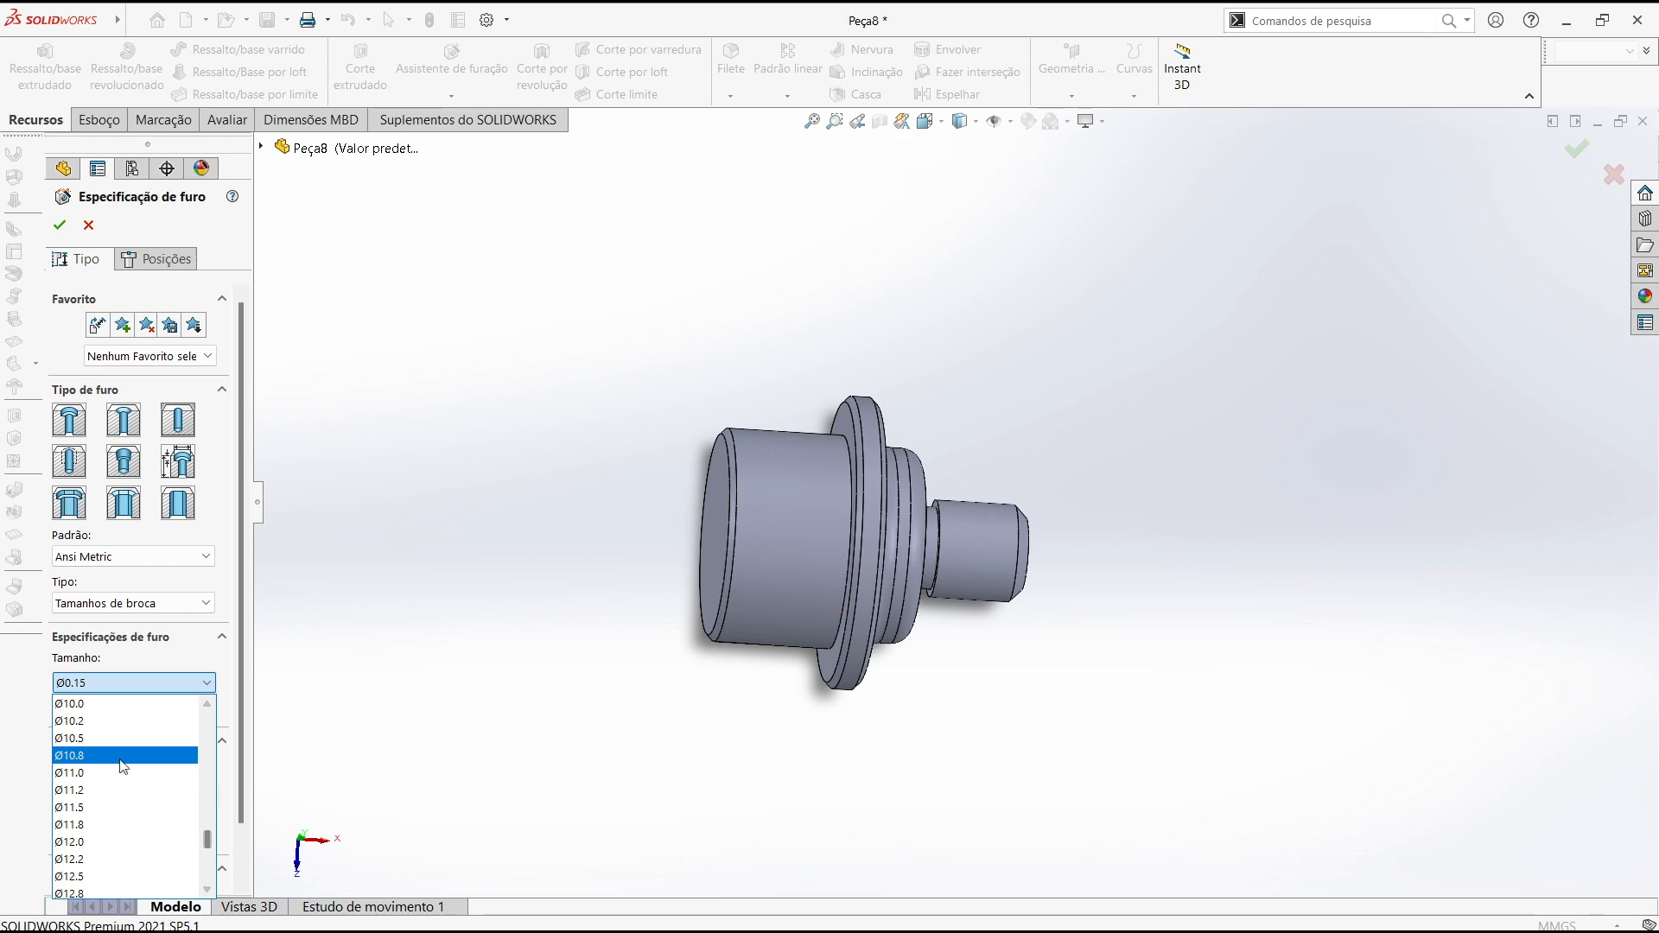
{"action": "left_click", "coordinate": [87, 704]}
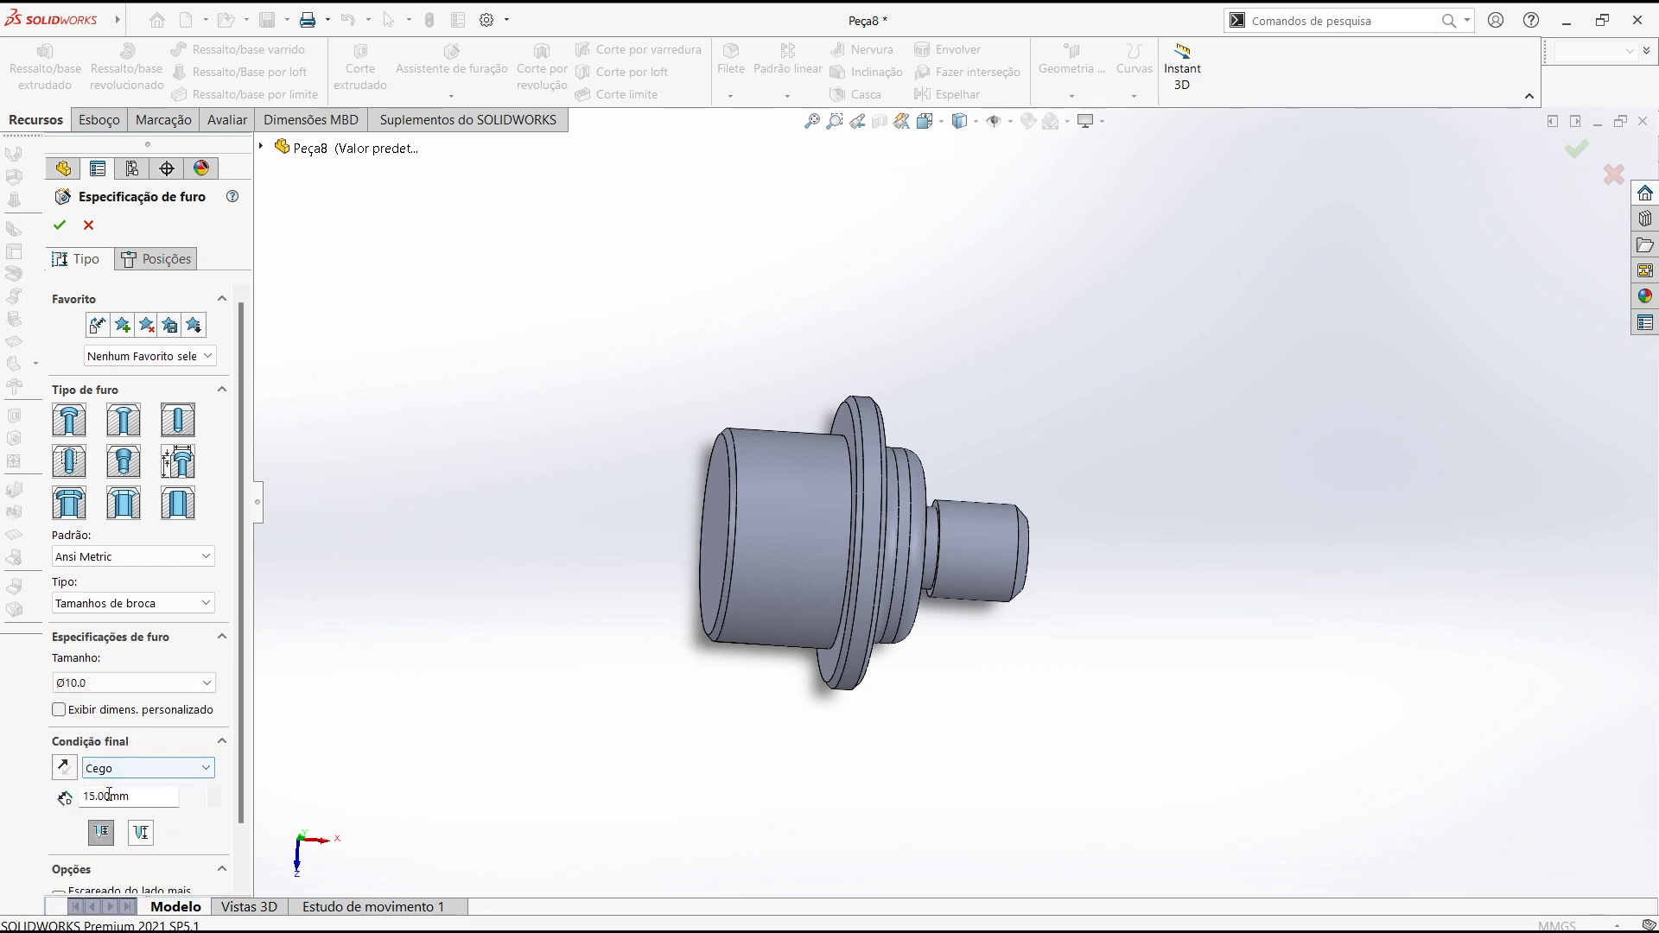
Check the blind hole's depth in the PDF drawing and return to the hole specification in SOLIDWORKS
{"action": "key", "text": "alt+Tab"}
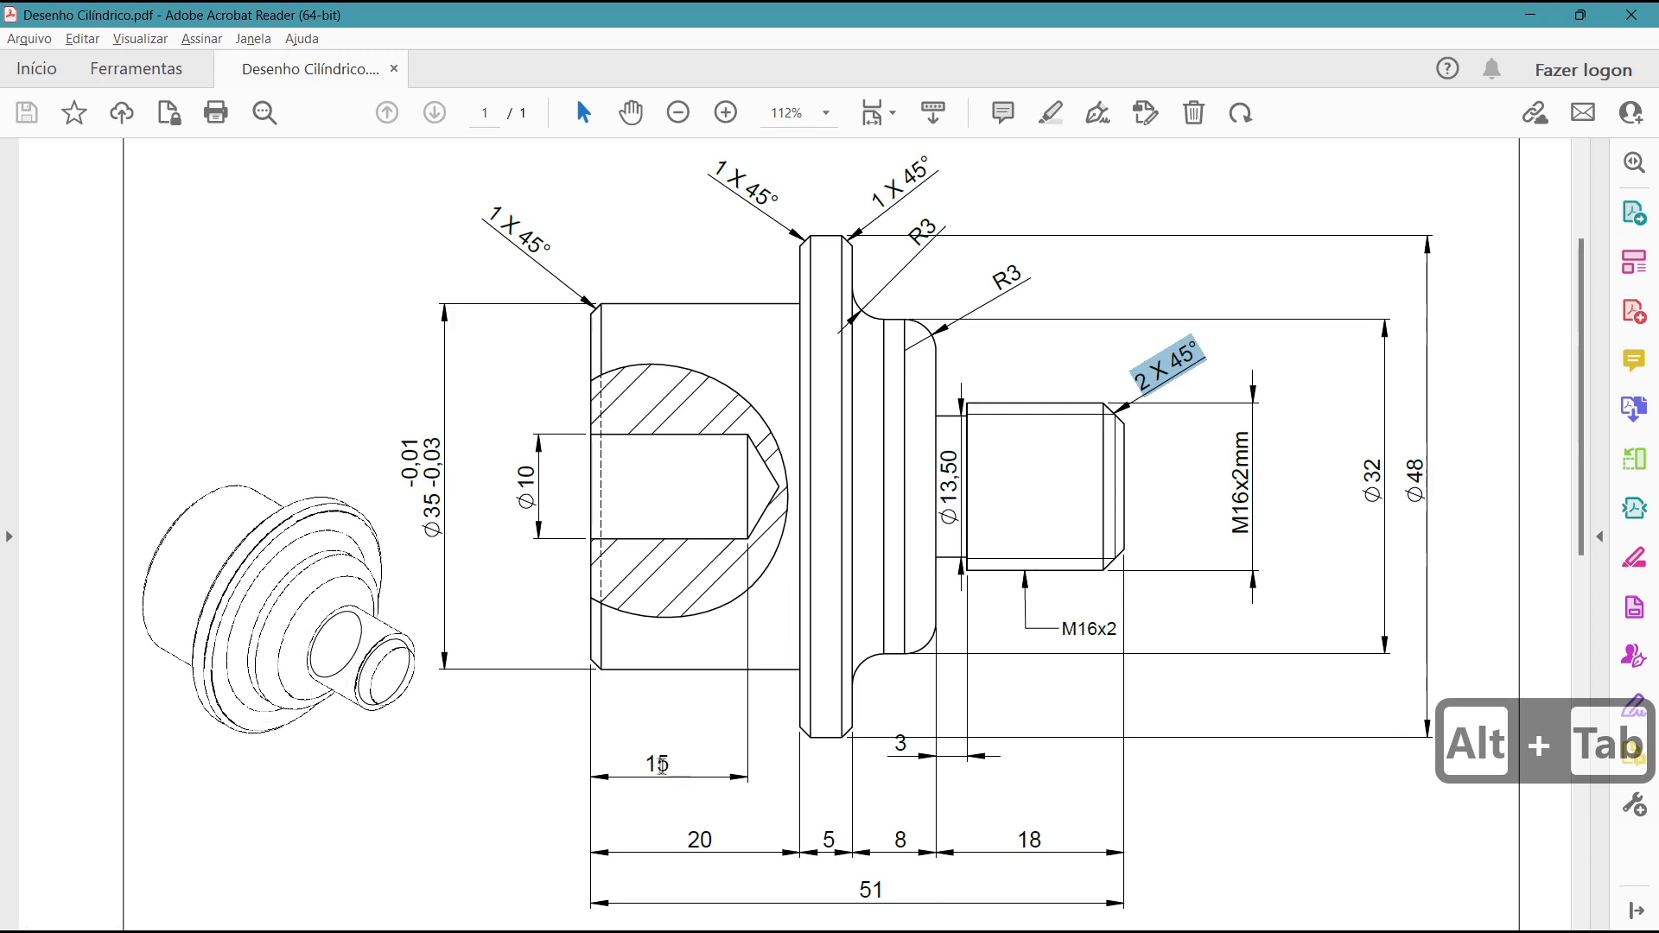
{"action": "key", "text": "alt+space"}
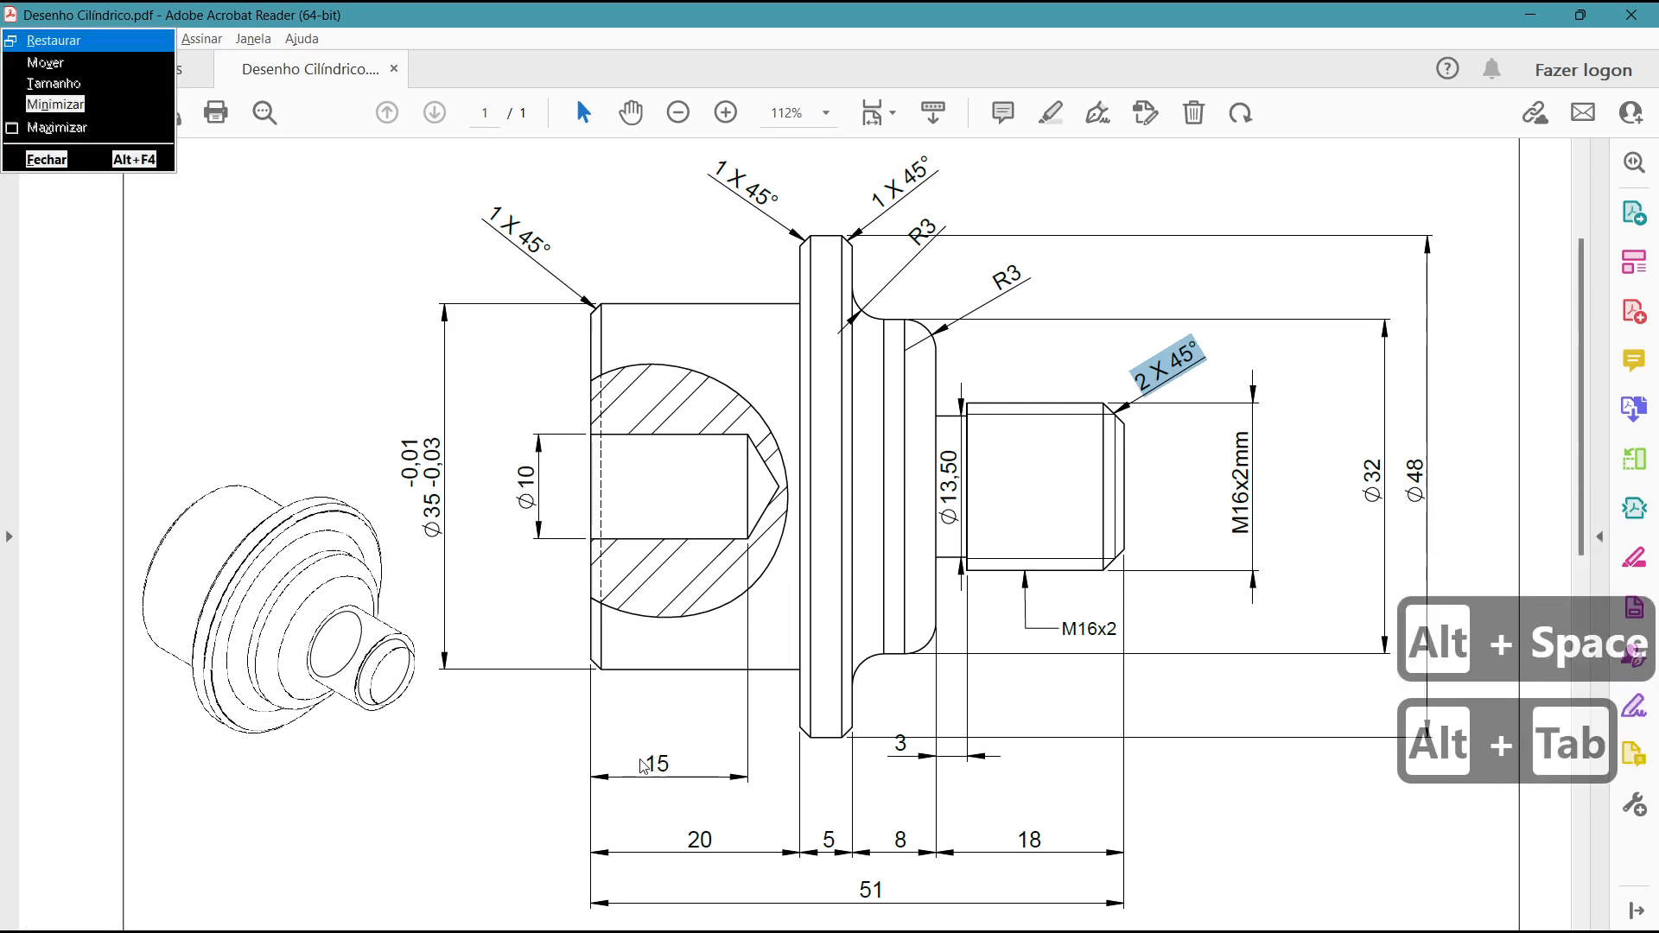
{"action": "key", "text": "alt+Tab"}
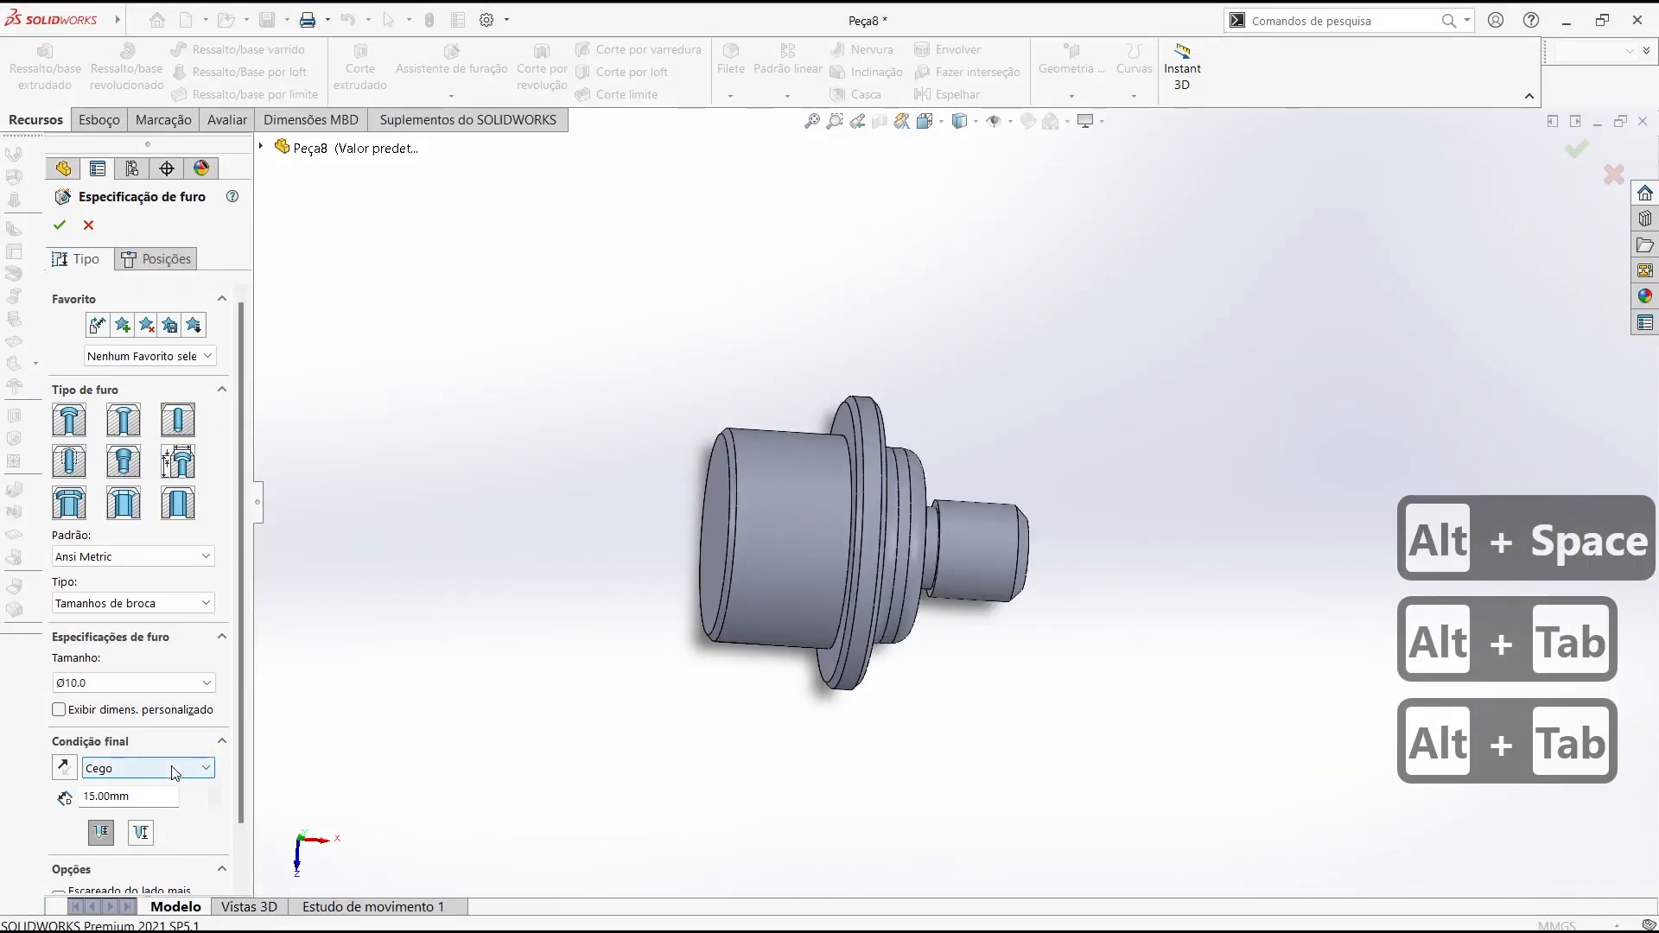
Place the 15 mm deep blind hole at the centre of the large rear cylinder's end face and create it
{"action": "middle_click_drag", "start_coordinate": [592, 552], "coordinate": [644, 587]}
{"action": "left_click", "coordinate": [133, 266]}
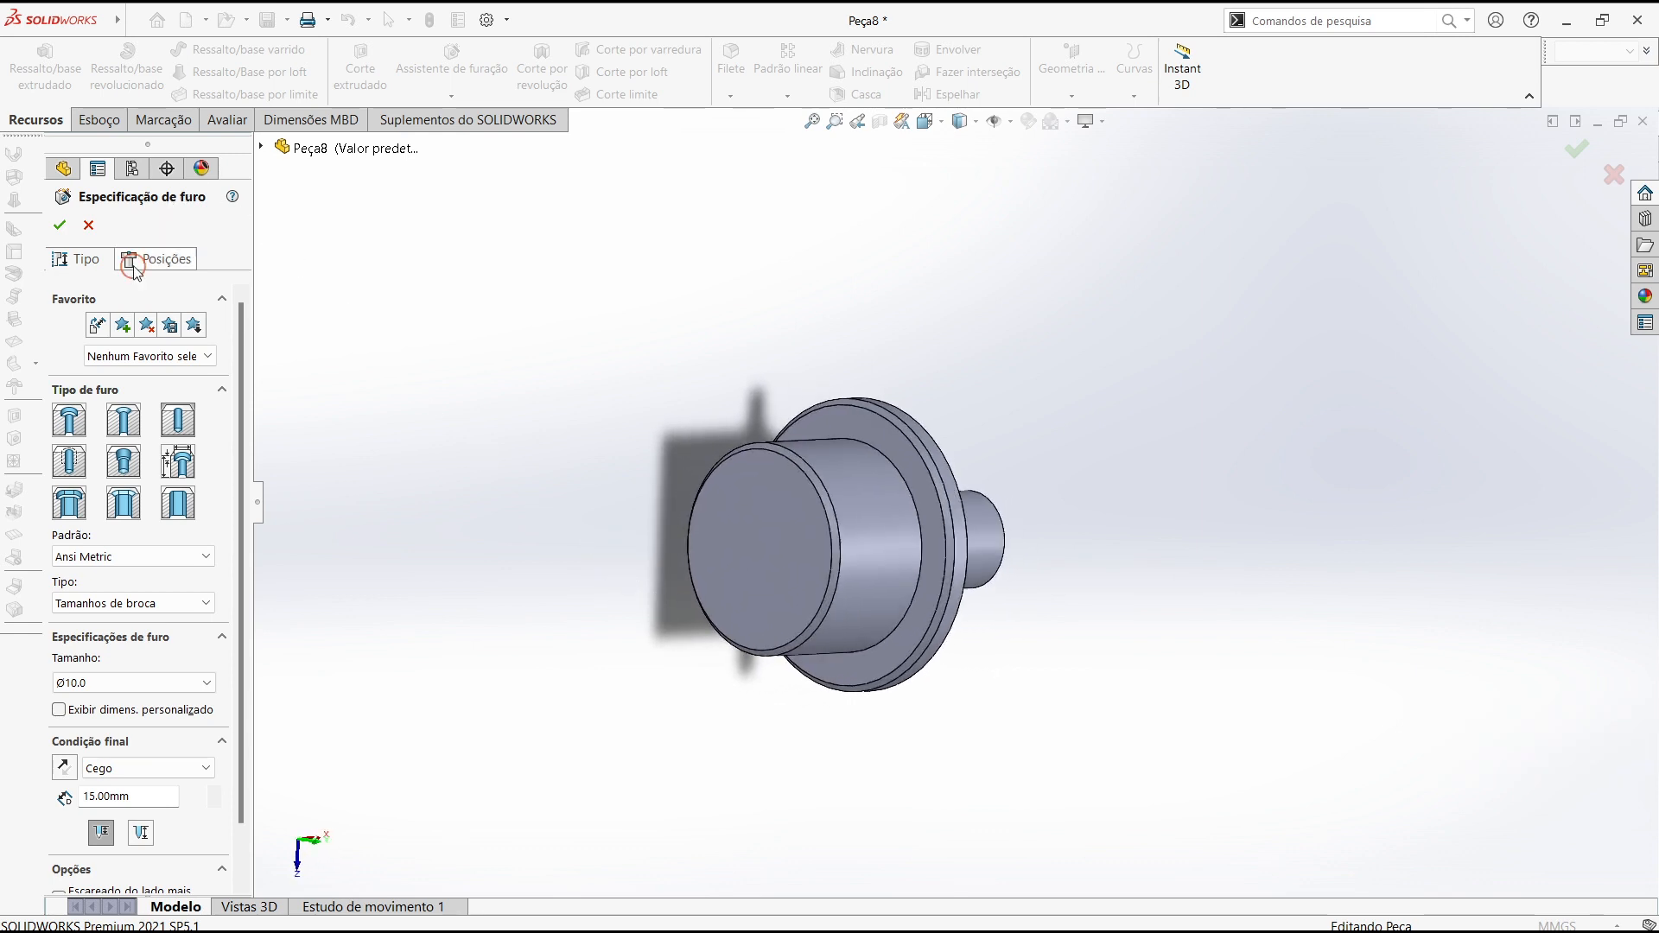
{"action": "left_click", "coordinate": [715, 541]}
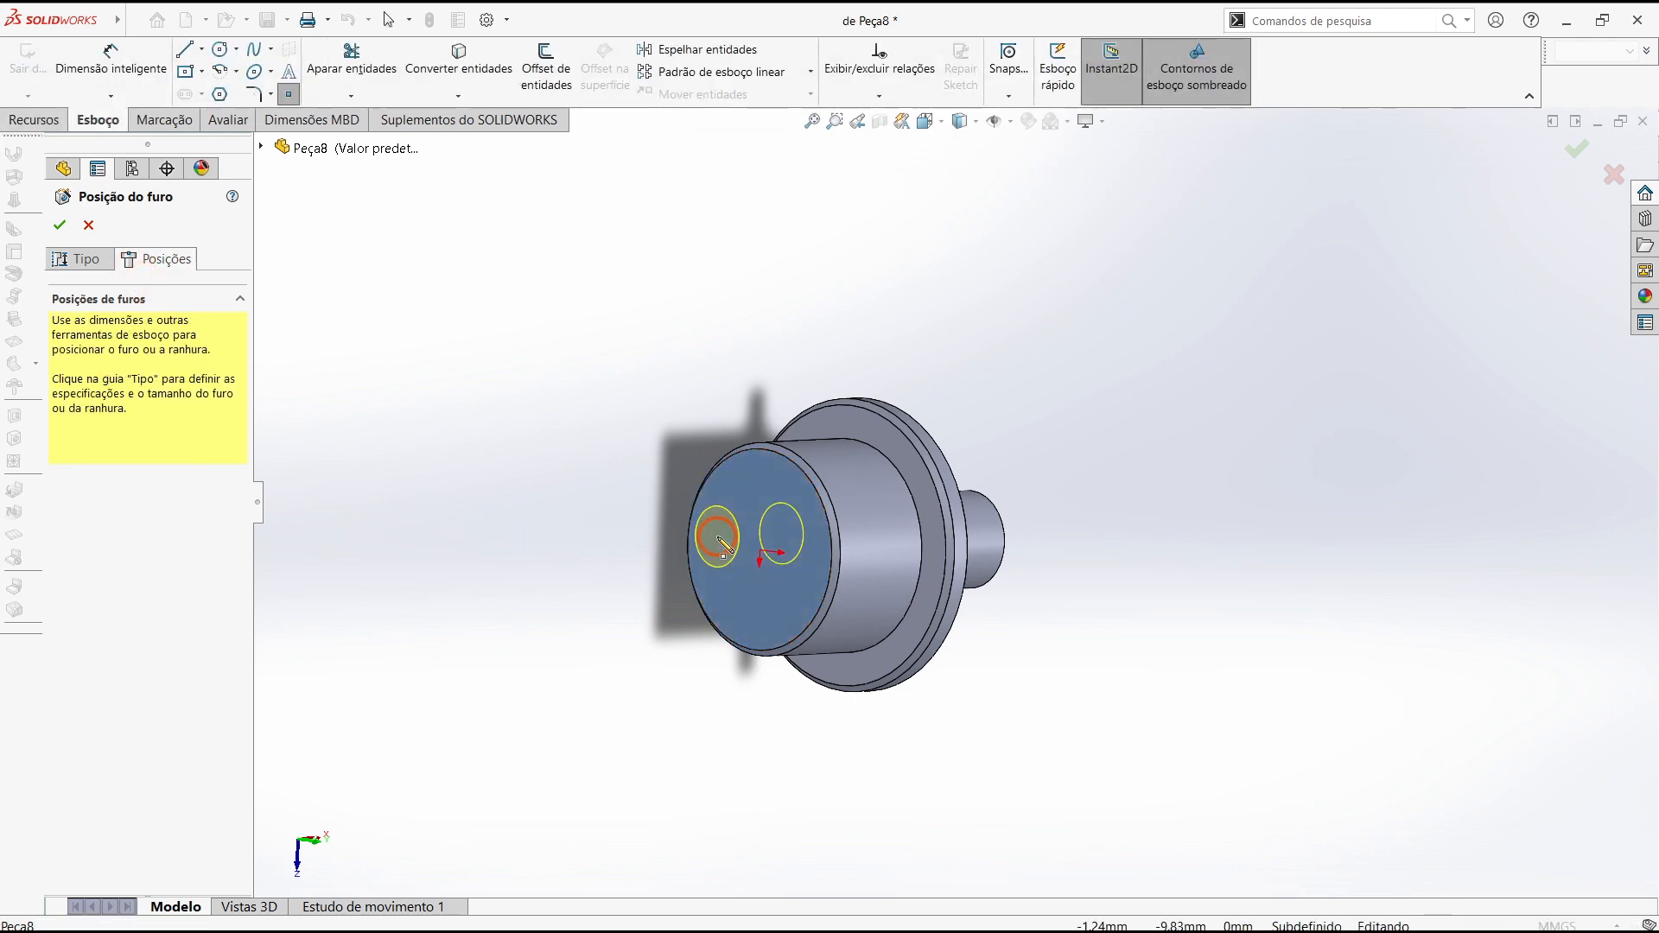
{"action": "scroll", "coordinate": [739, 560], "scroll_direction": "down", "scroll_amount": 10}
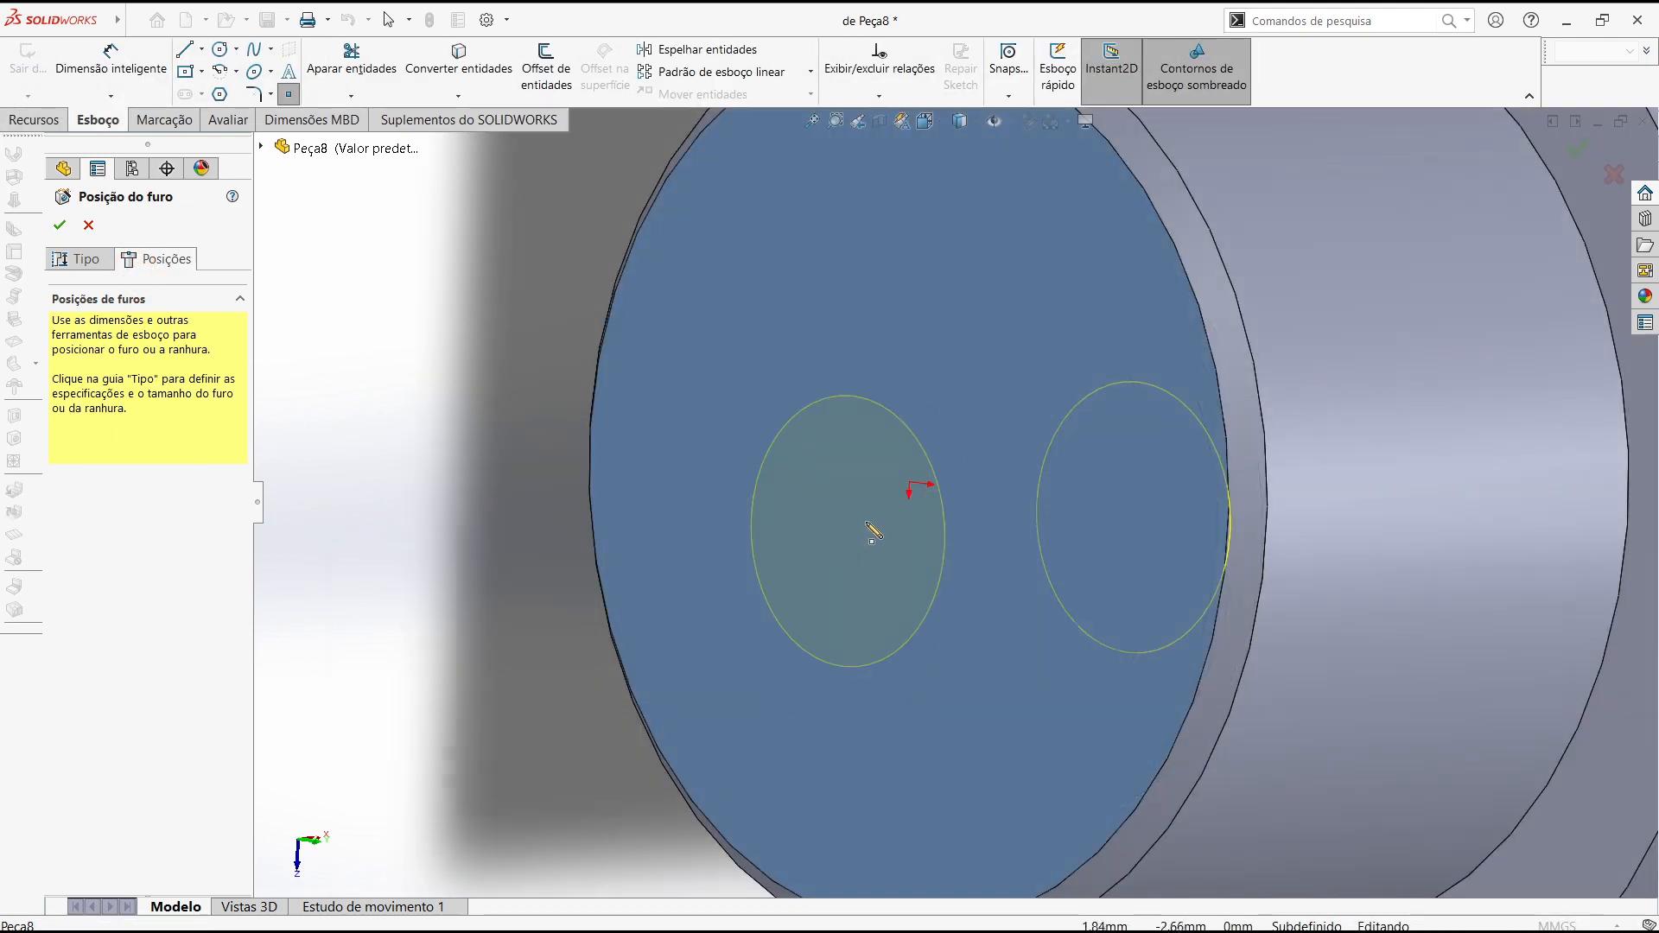
{"action": "scroll", "coordinate": [944, 482], "scroll_direction": "down", "scroll_amount": 2}
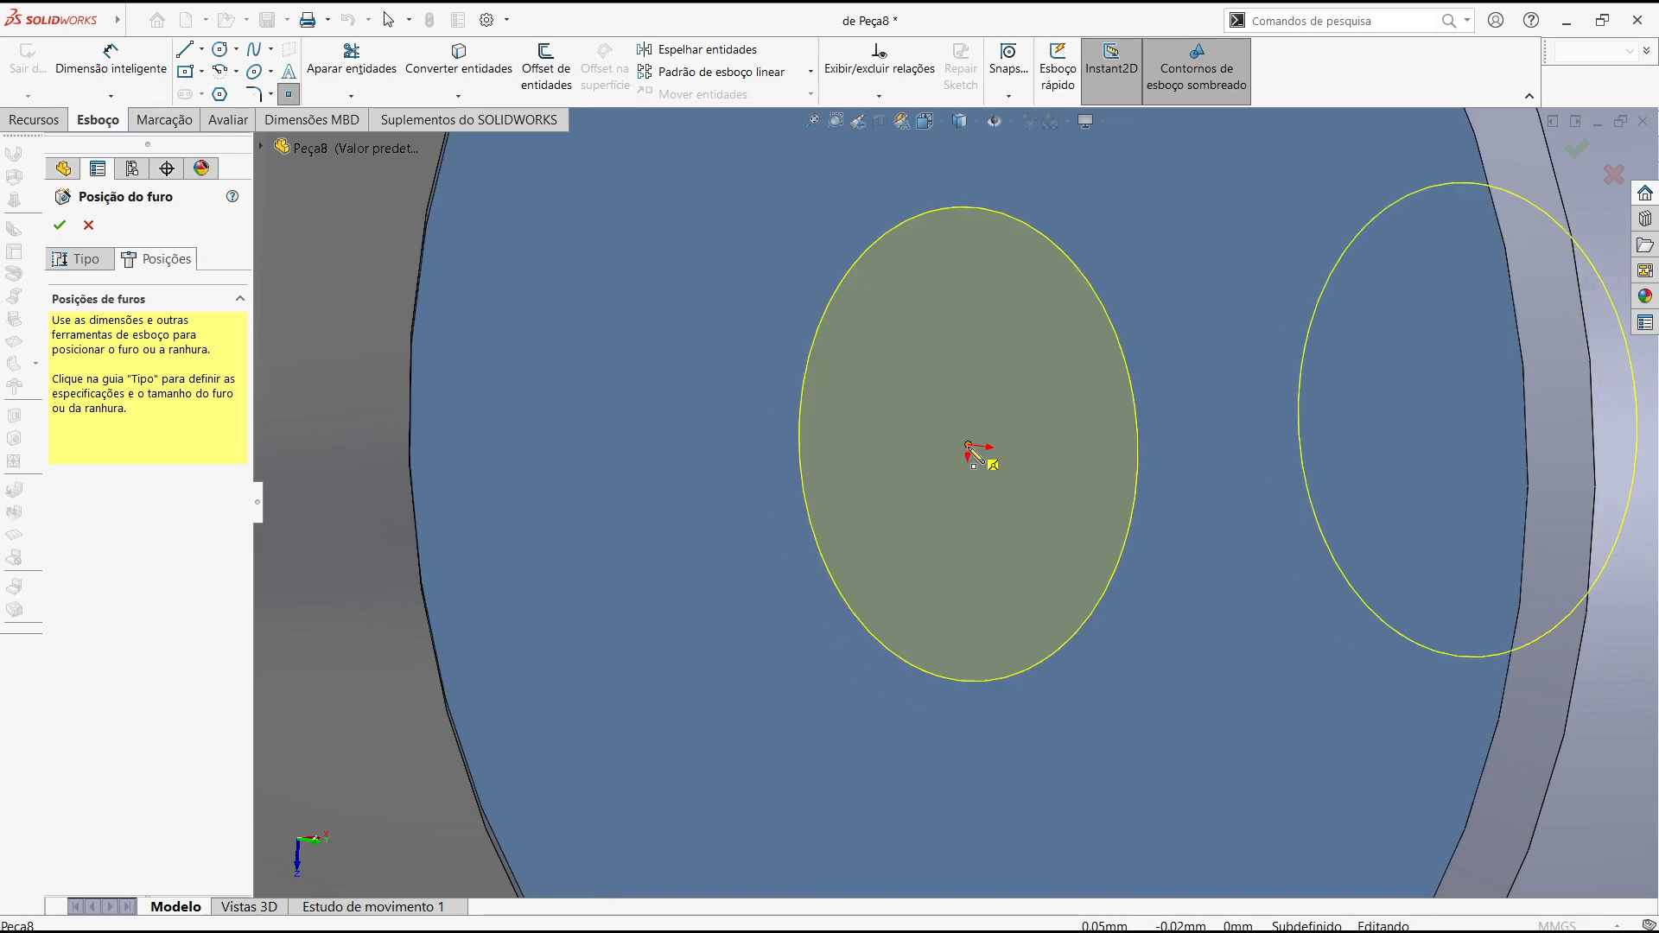
{"action": "scroll", "coordinate": [969, 450], "scroll_direction": "up", "scroll_amount": 12}
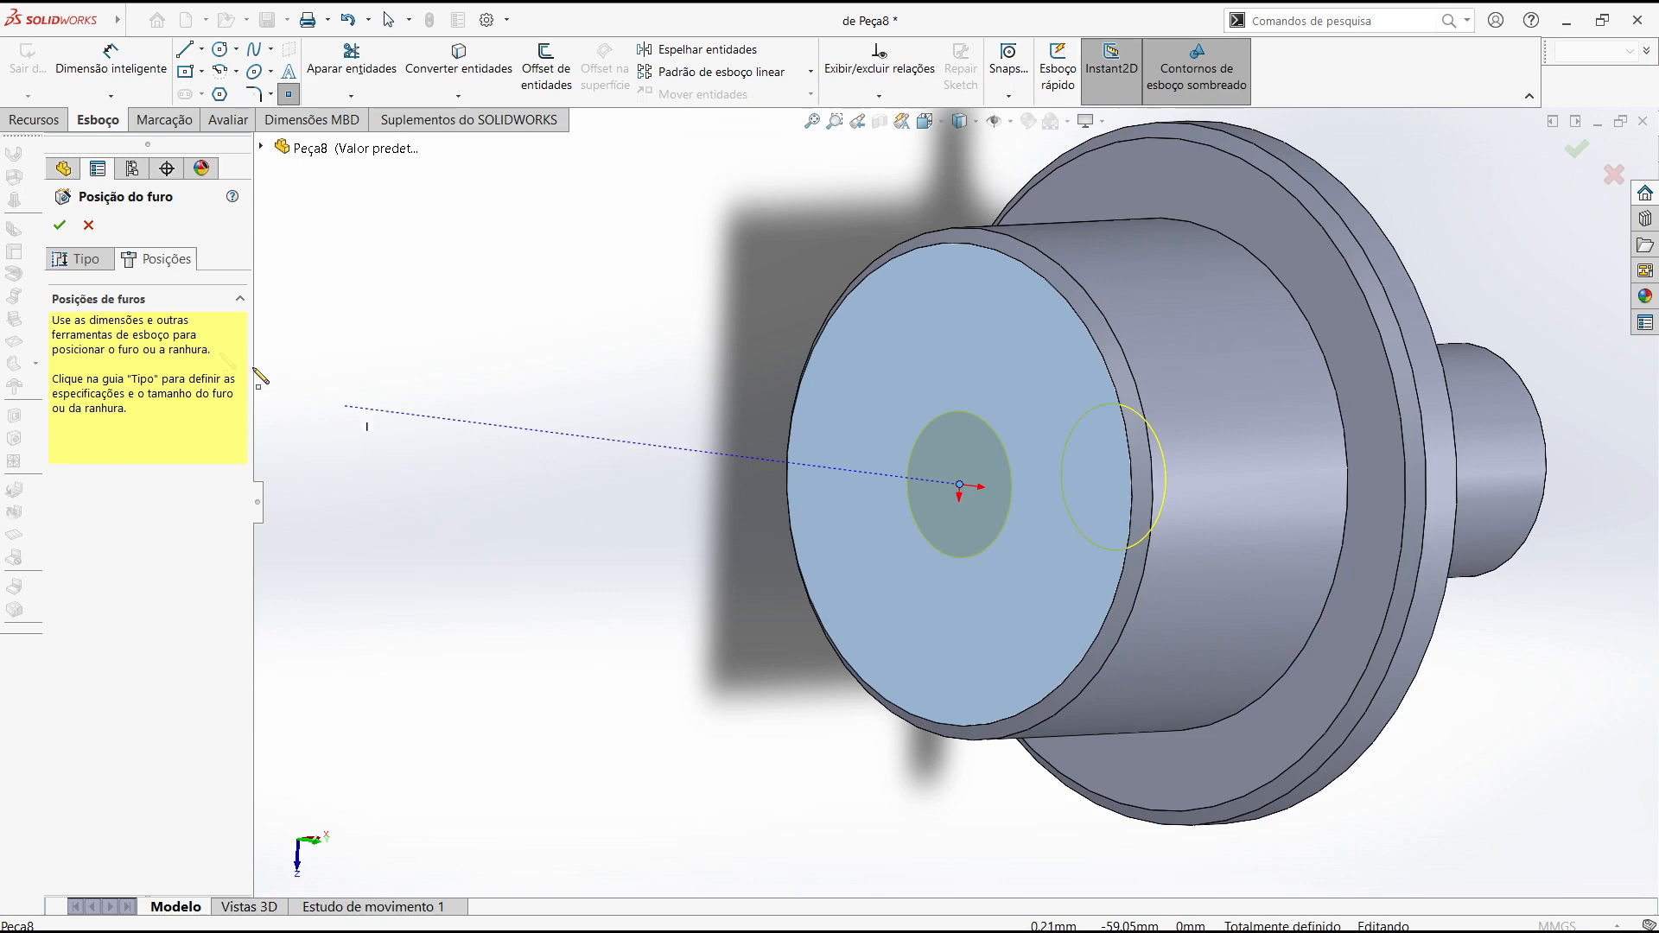
{"action": "left_click", "coordinate": [58, 225]}
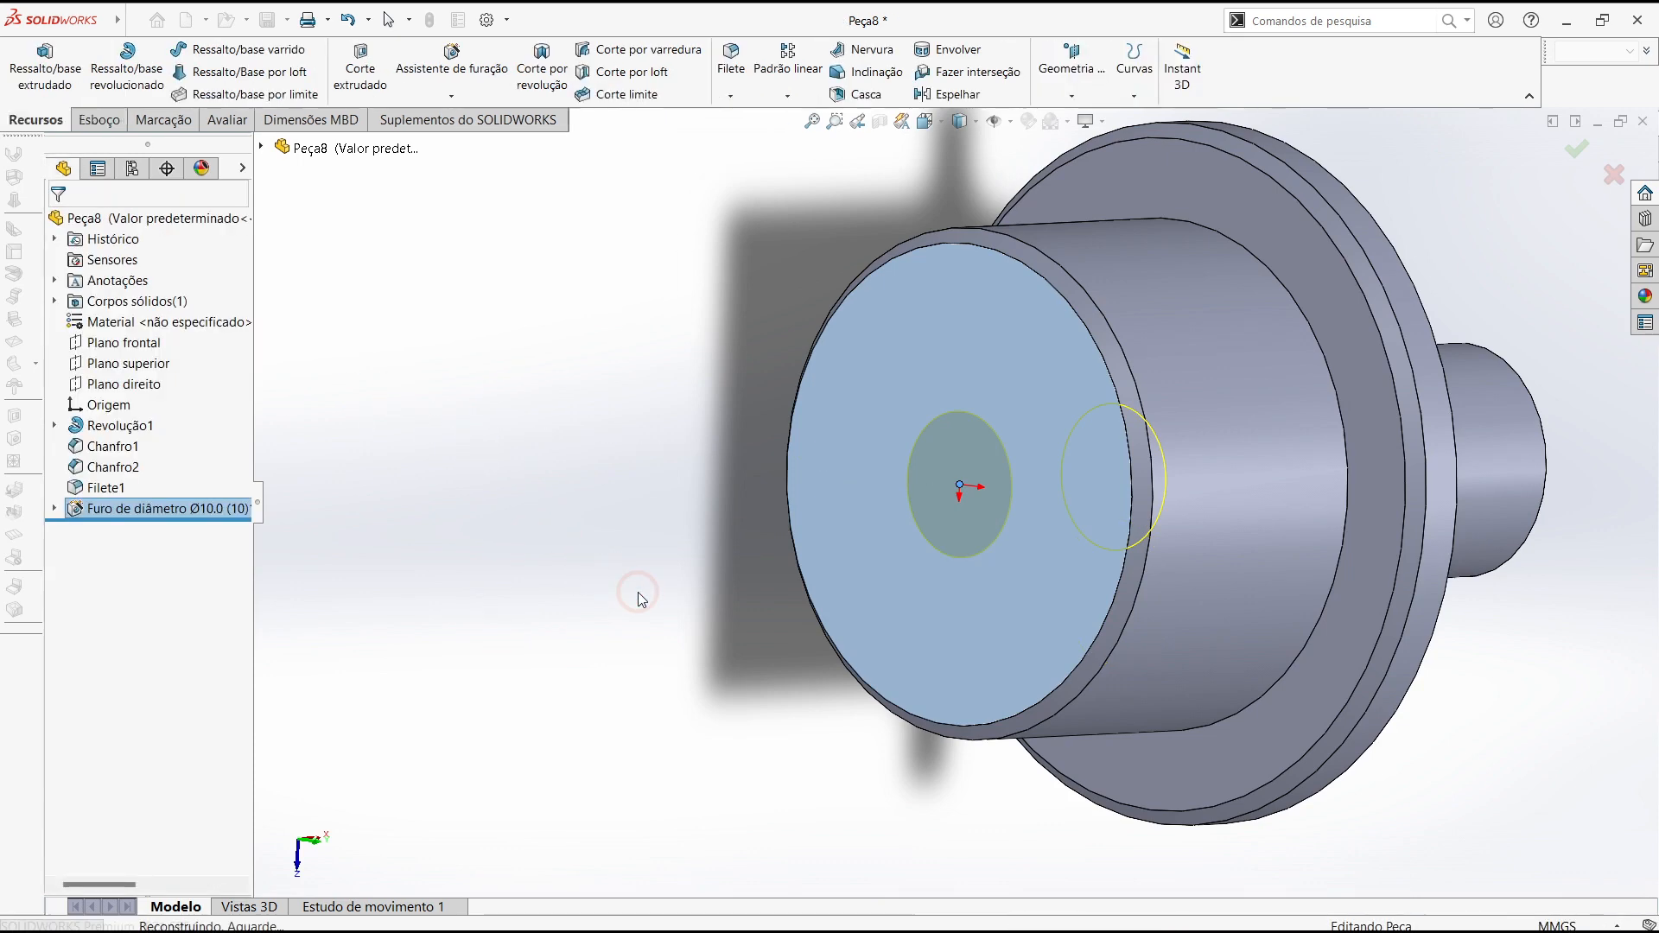
Inspect the drilled hole in a section view on the front plane, then close the section and return to the isometric view
{"action": "middle_click_drag", "start_coordinate": [609, 587], "coordinate": [501, 519]}
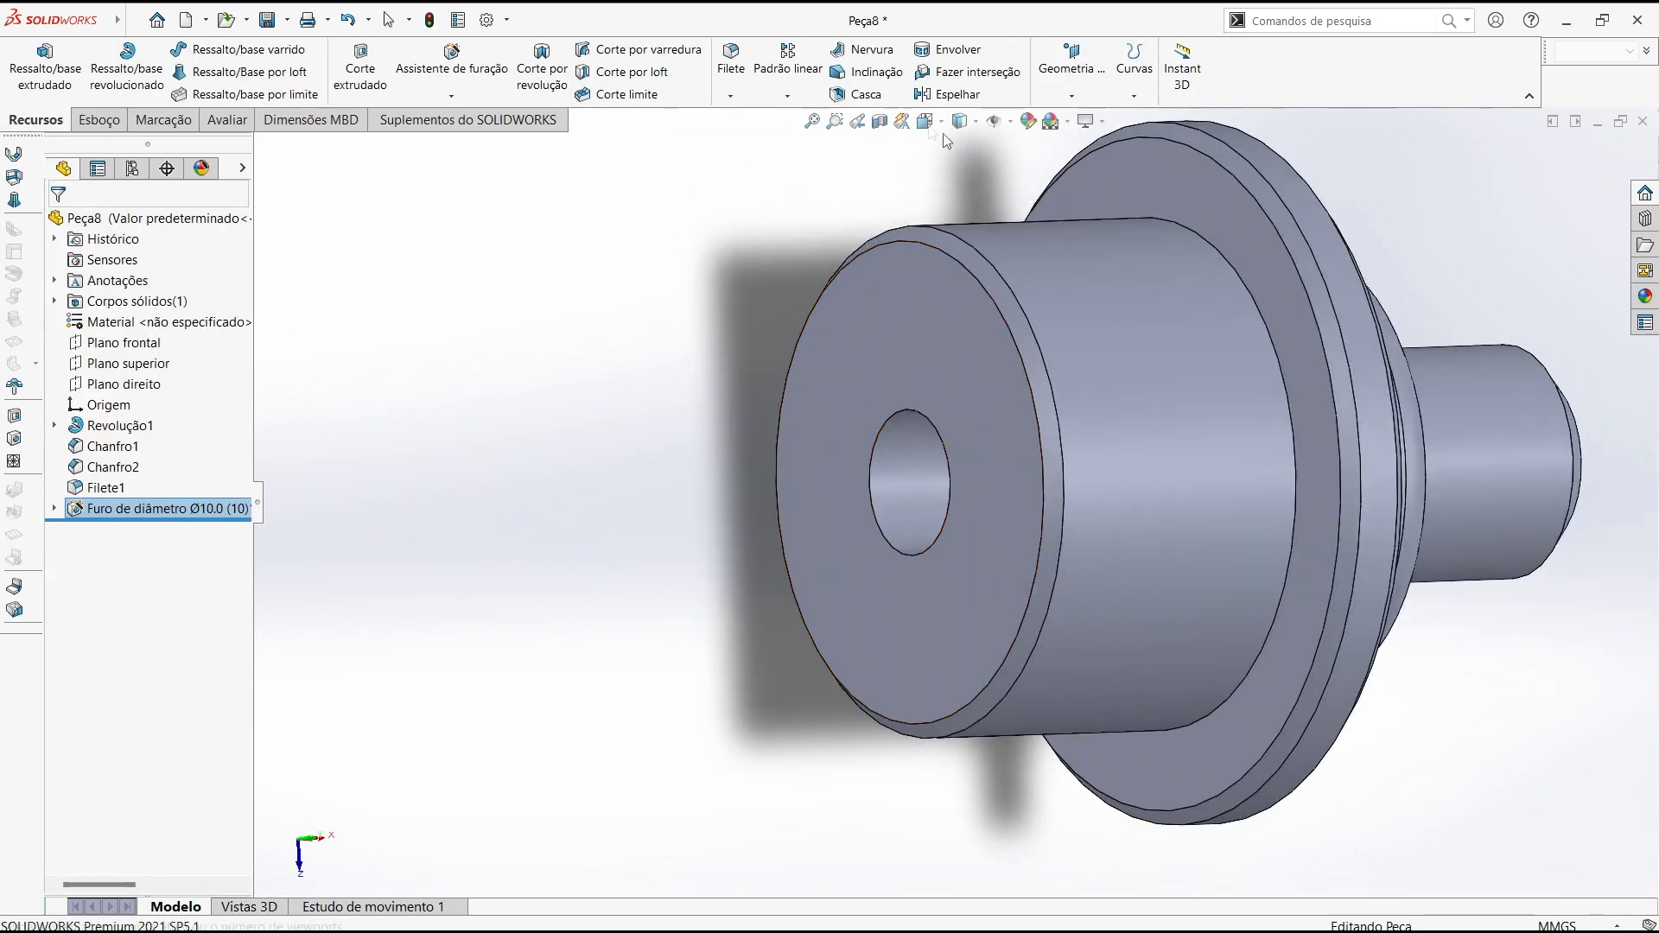
{"action": "left_click", "coordinate": [880, 122]}
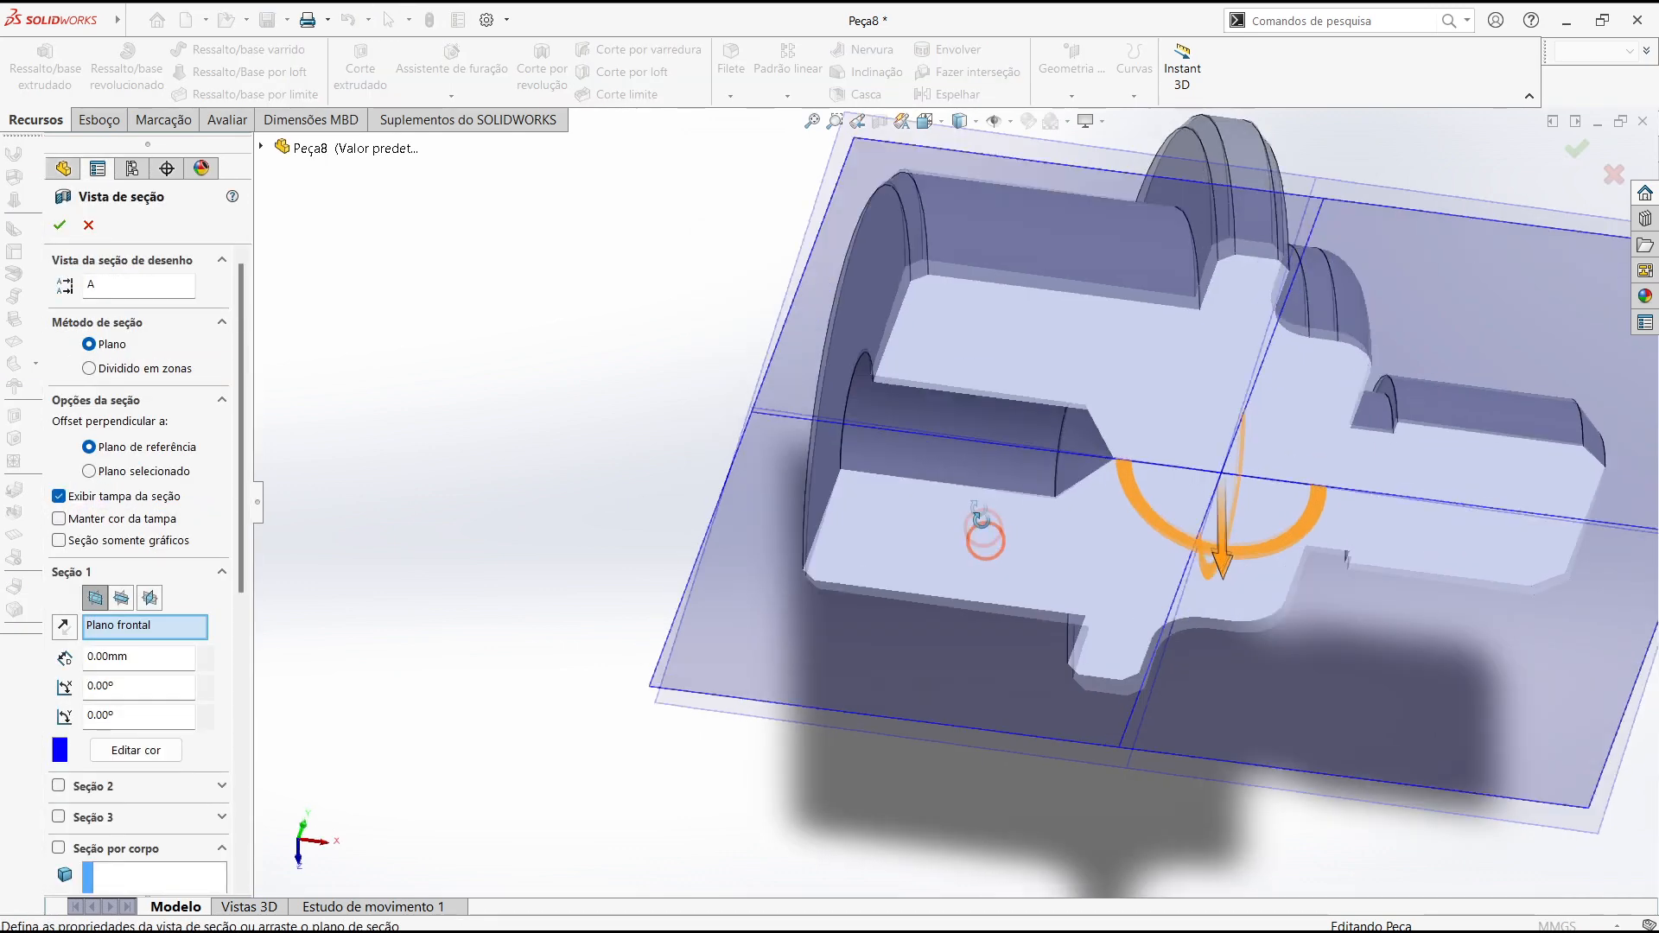
{"action": "middle_click_drag", "start_coordinate": [979, 518], "coordinate": [973, 296]}
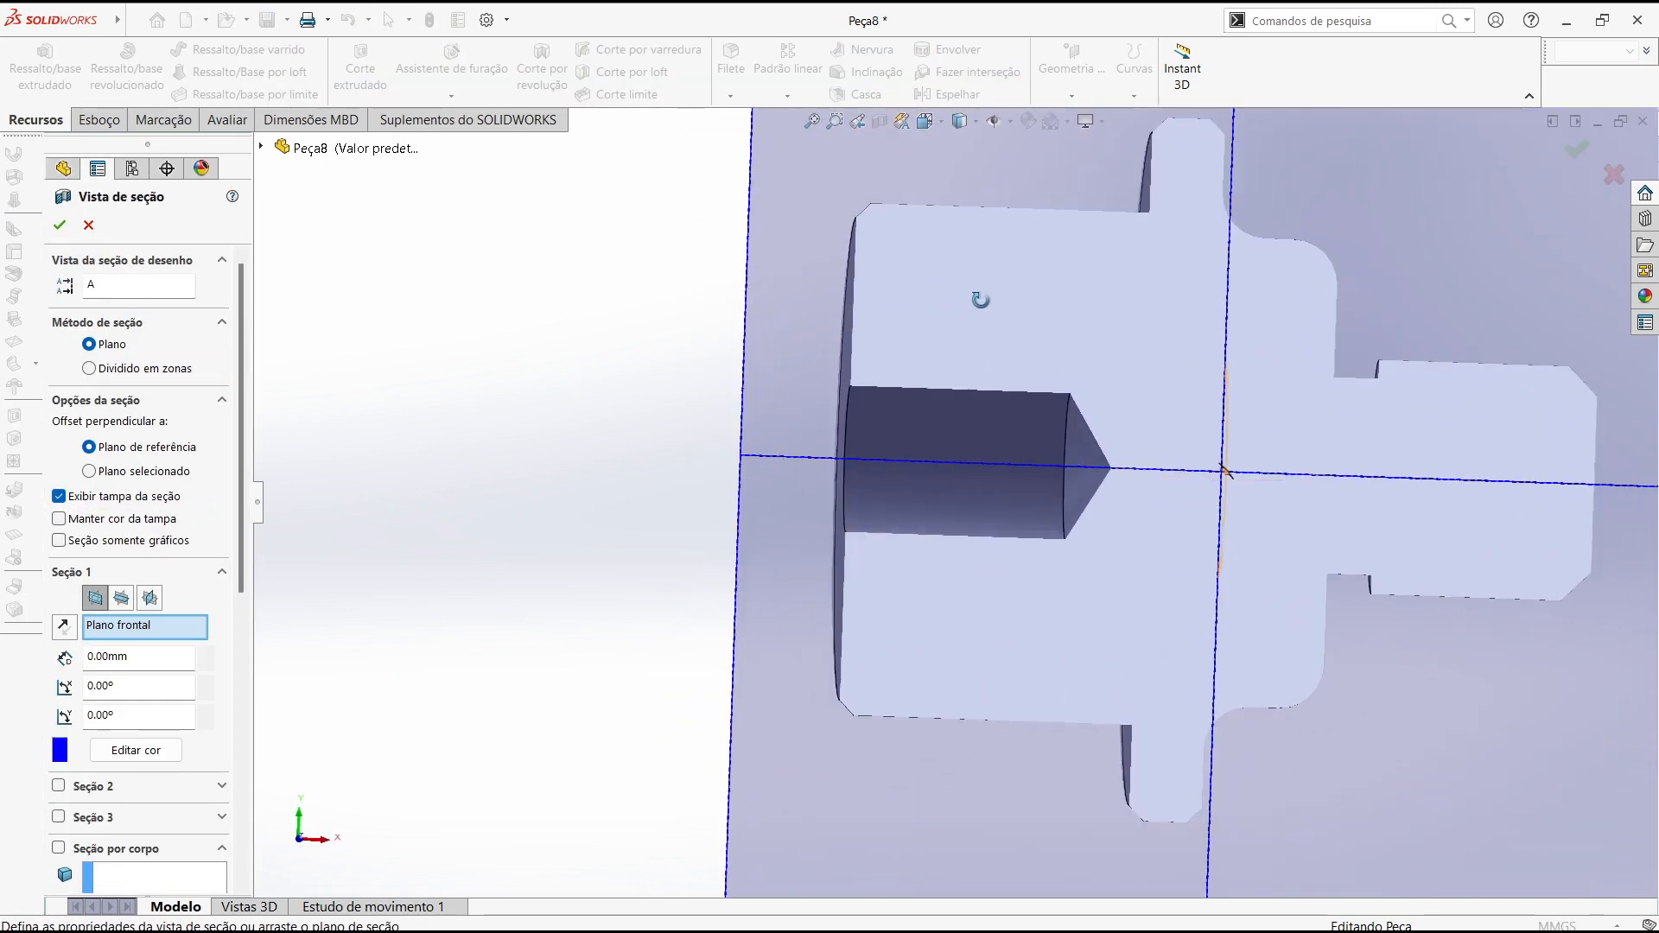
{"action": "key", "text": "Escape"}
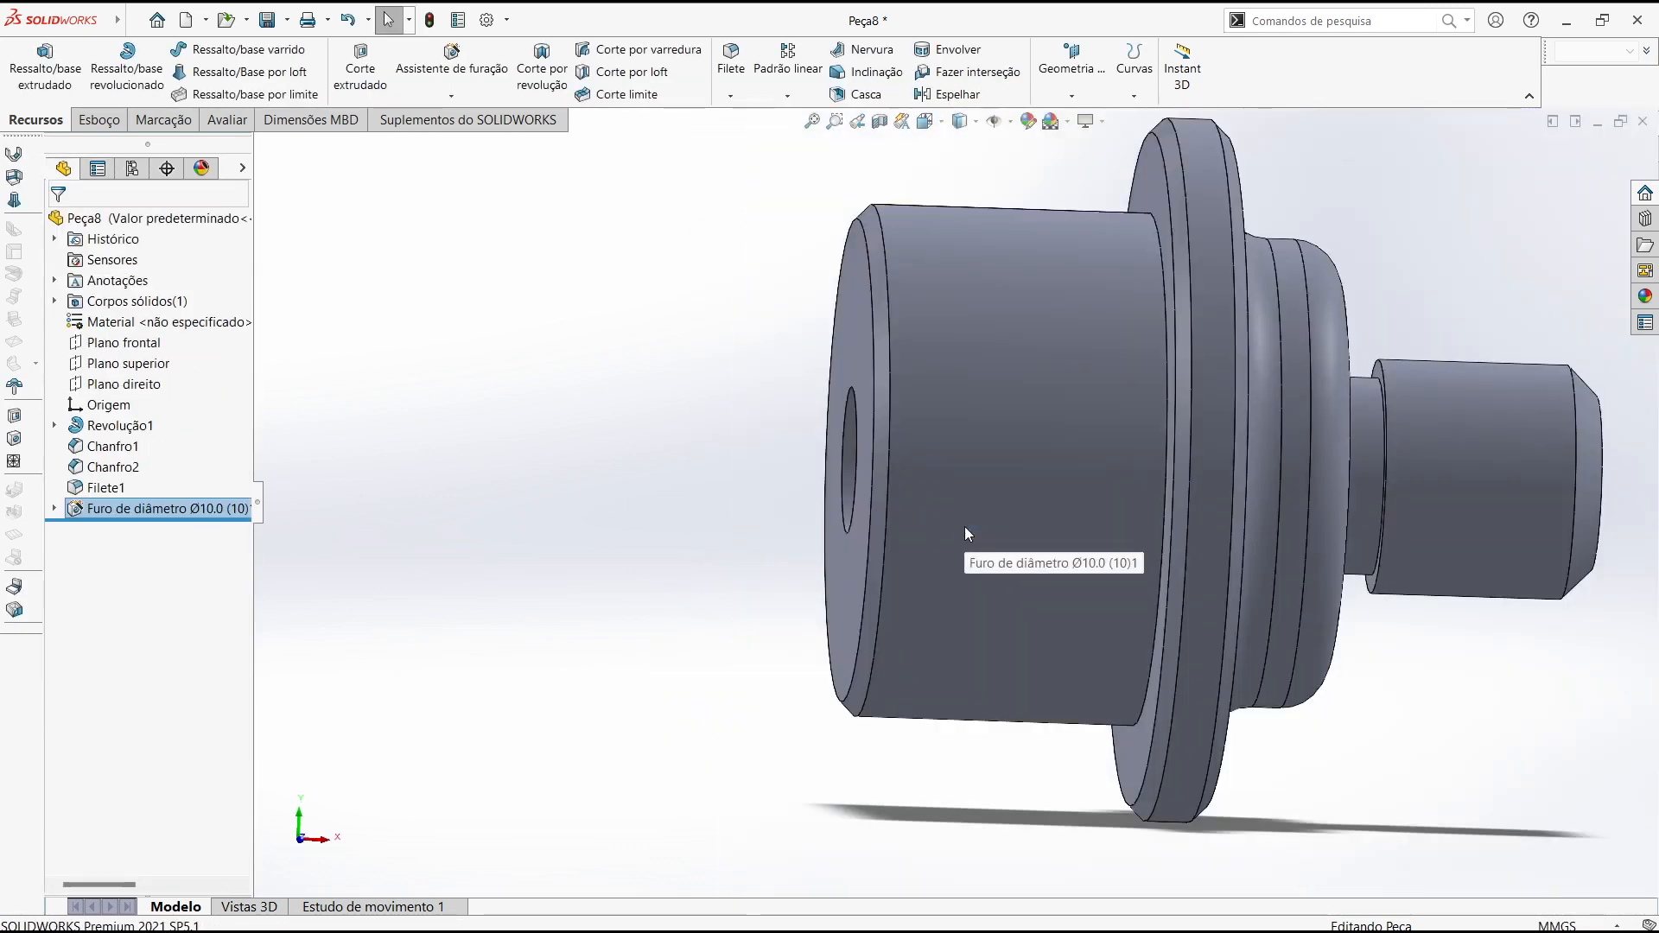
{"action": "key", "text": "ctrl+7"}
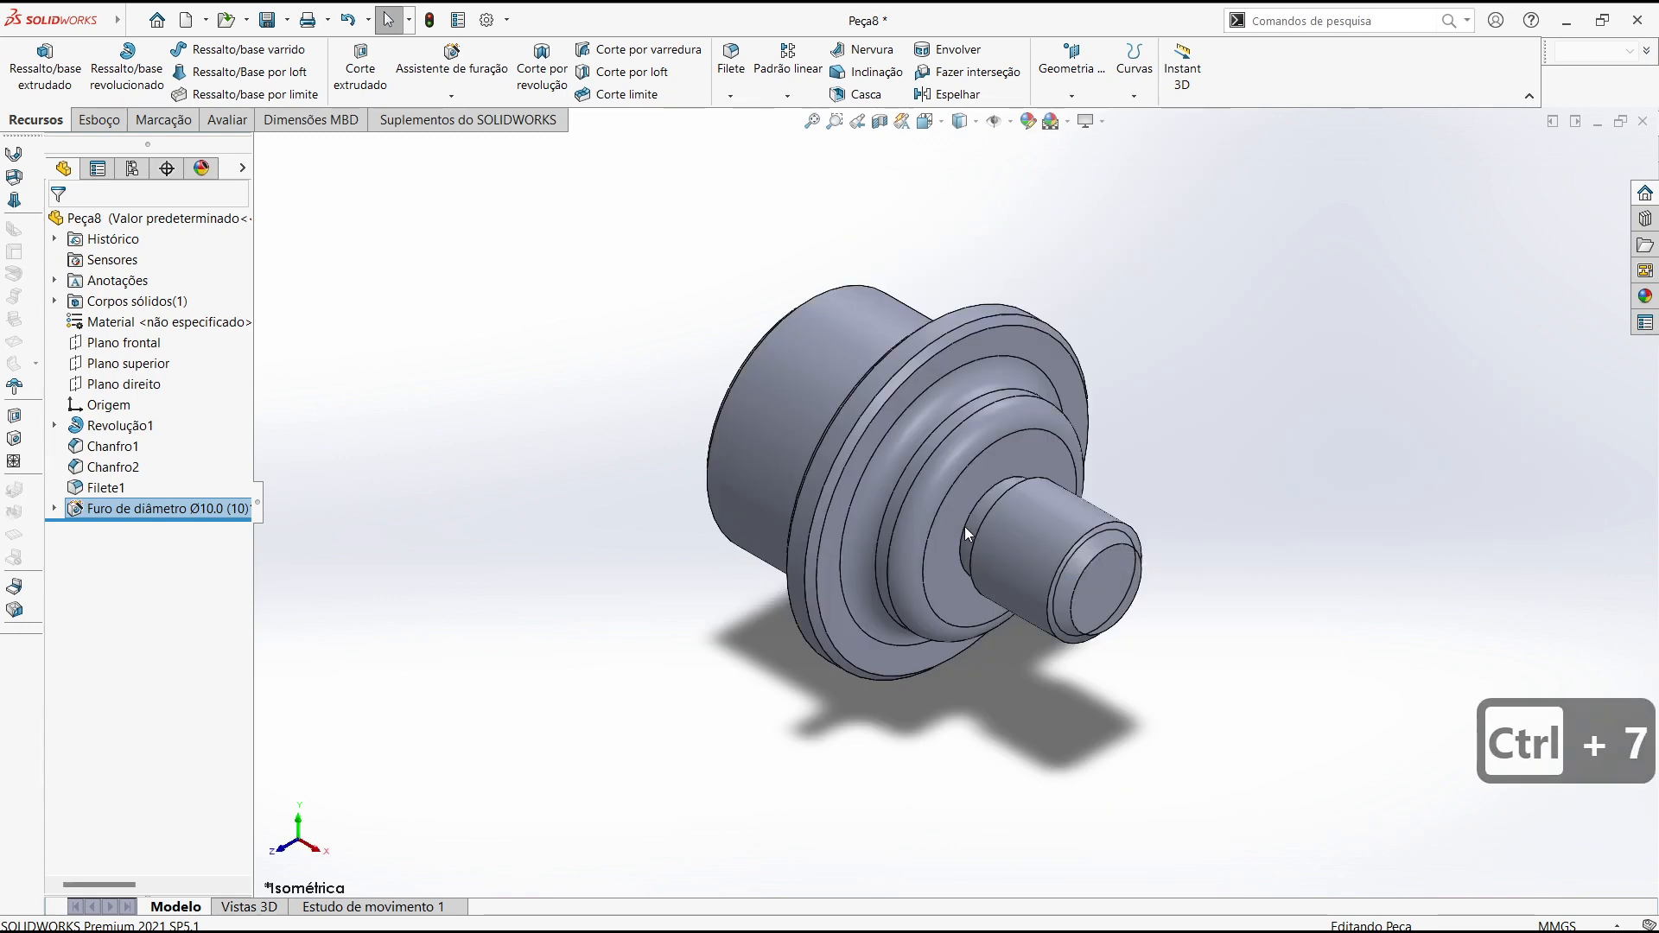
Open the revolved base feature's sketch, examine its dimensioned profile in a view normal to it, then exit and return to the isometric view
{"action": "left_click", "coordinate": [113, 426]}
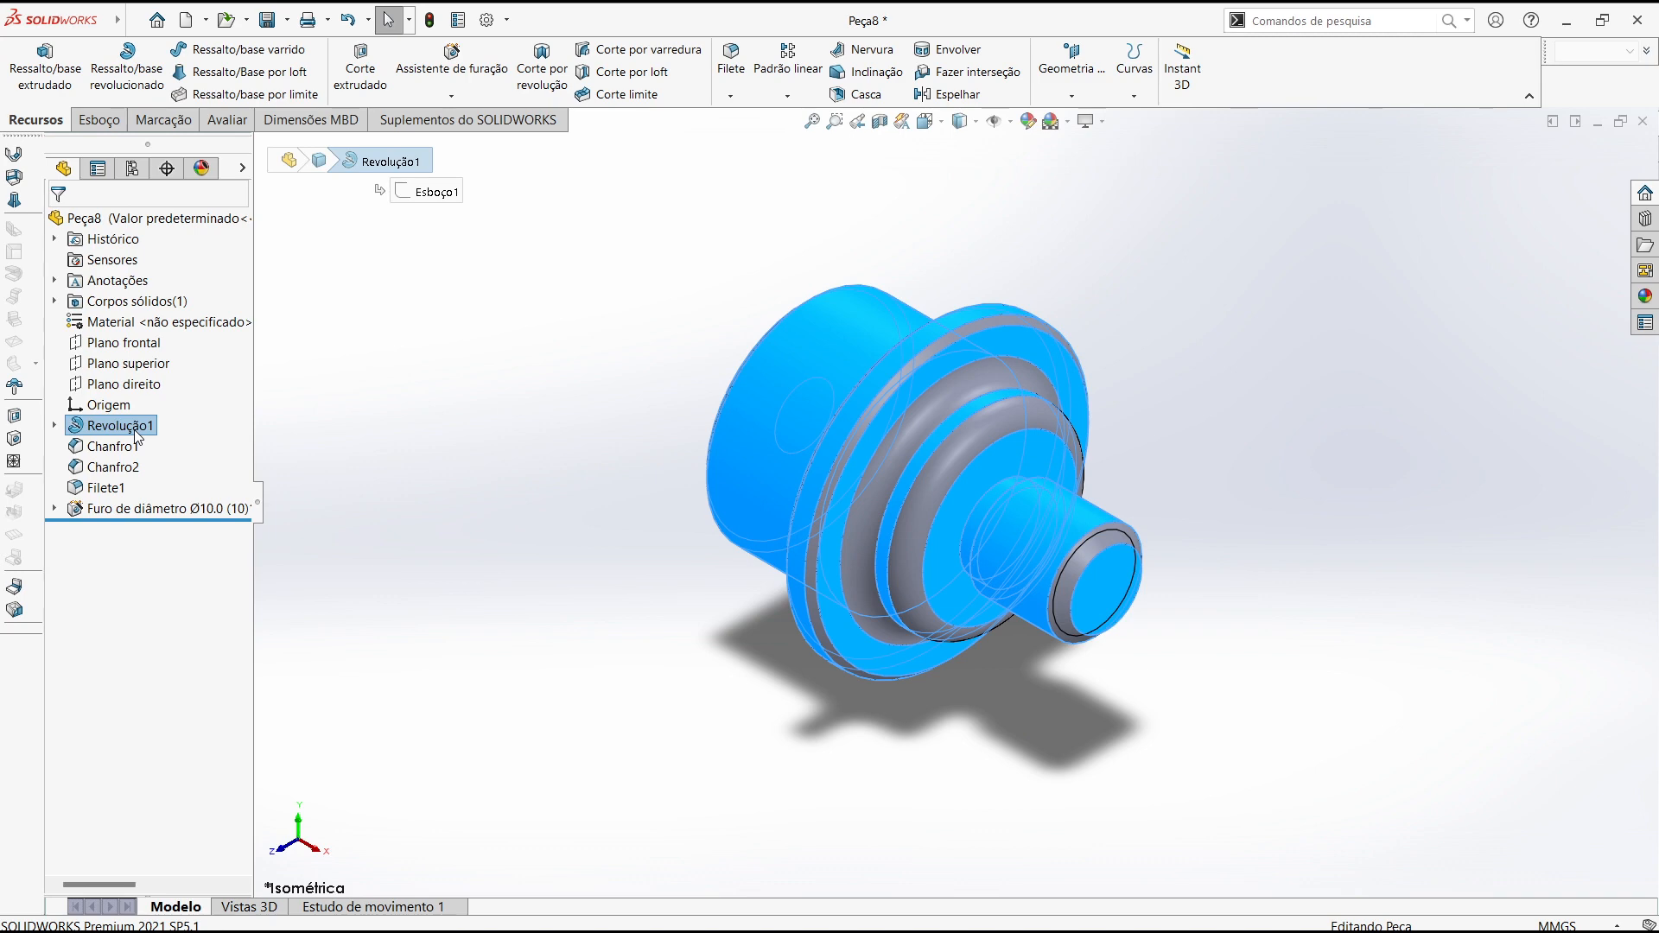
{"action": "left_click", "coordinate": [516, 516]}
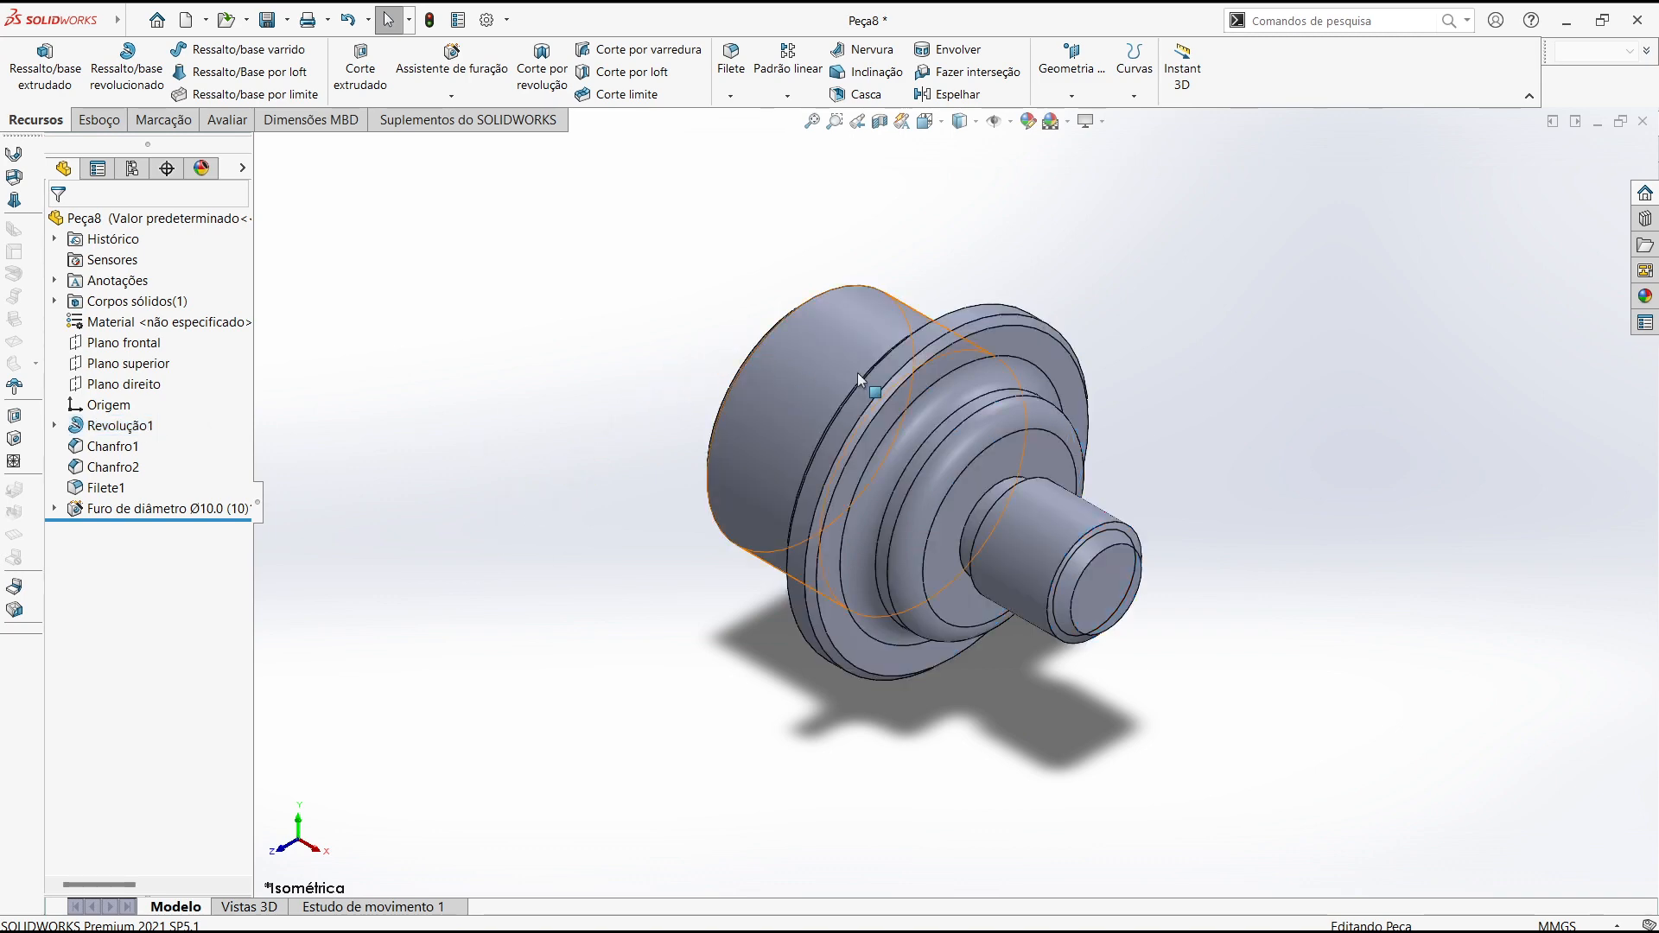
{"action": "right_click", "coordinate": [102, 404]}
{"action": "key", "text": "Escape"}
{"action": "right_click", "coordinate": [108, 428]}
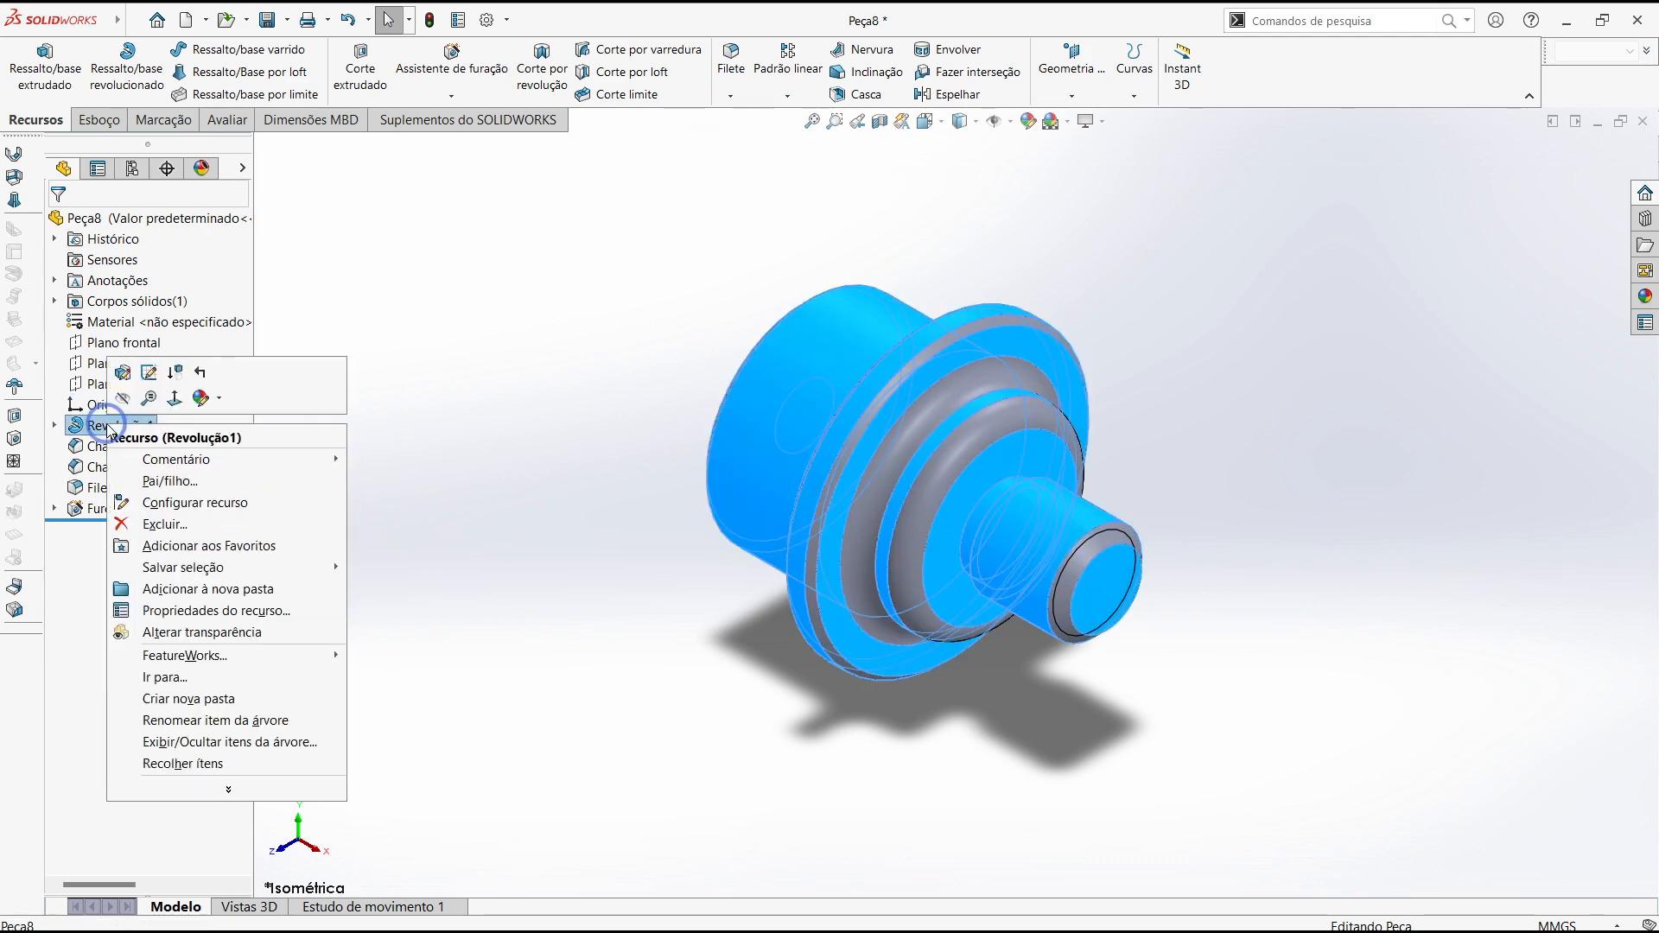
{"action": "left_click", "coordinate": [149, 370]}
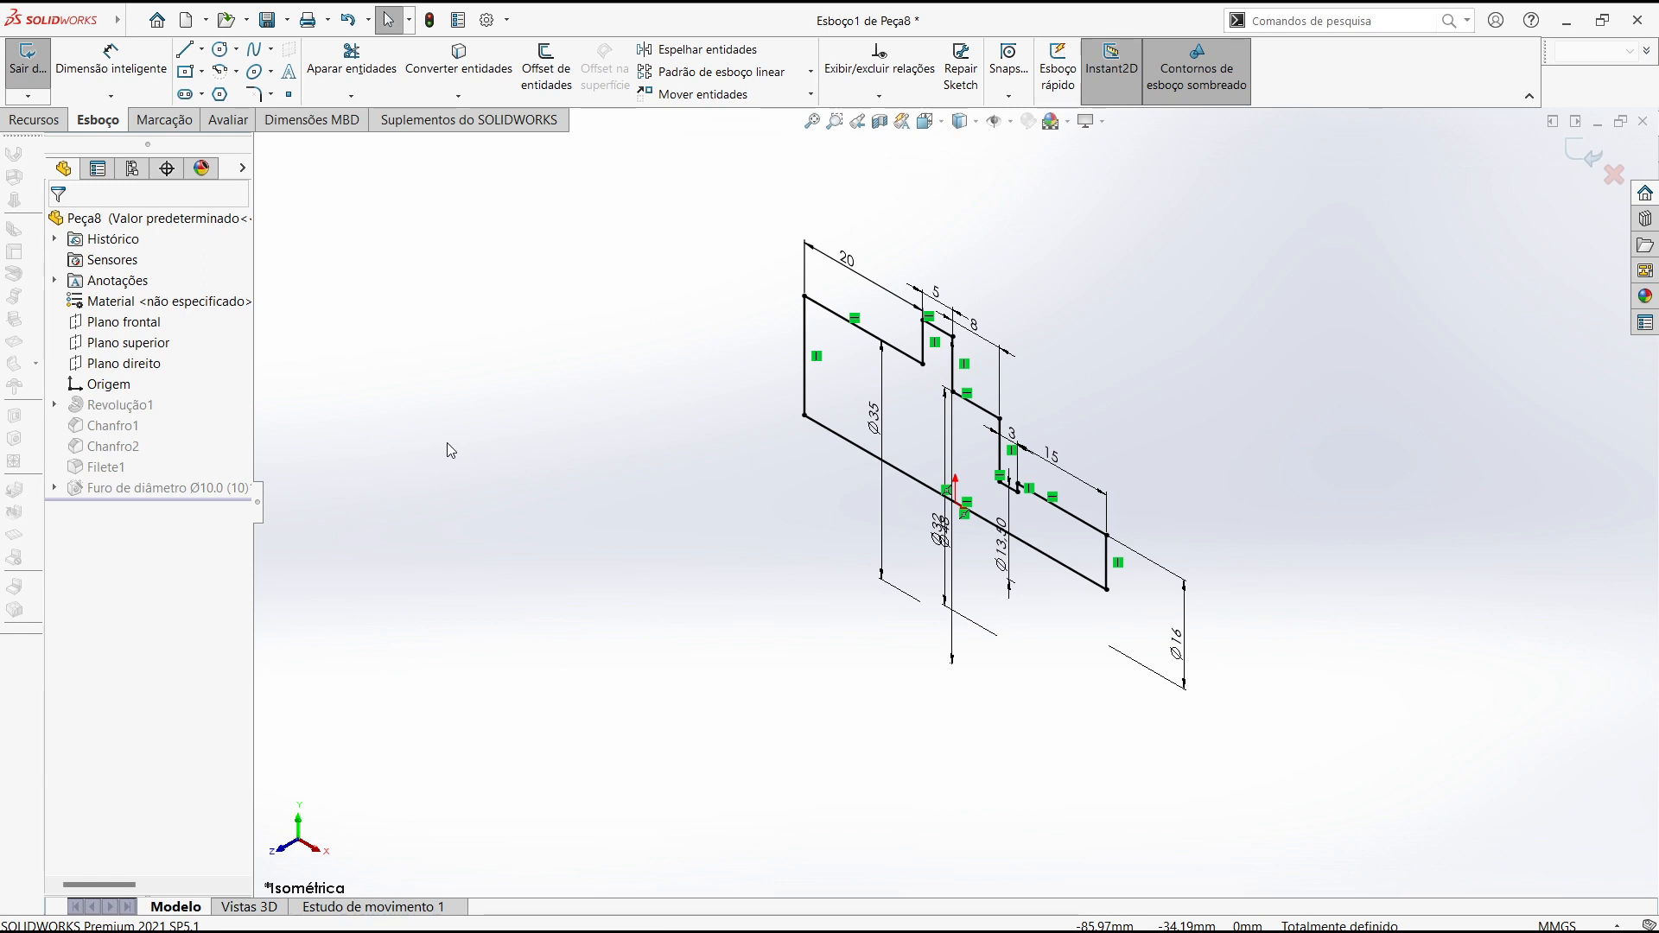
{"action": "key", "text": "ctrl+8"}
{"action": "scroll", "coordinate": [1091, 592], "scroll_direction": "down", "scroll_amount": 5}
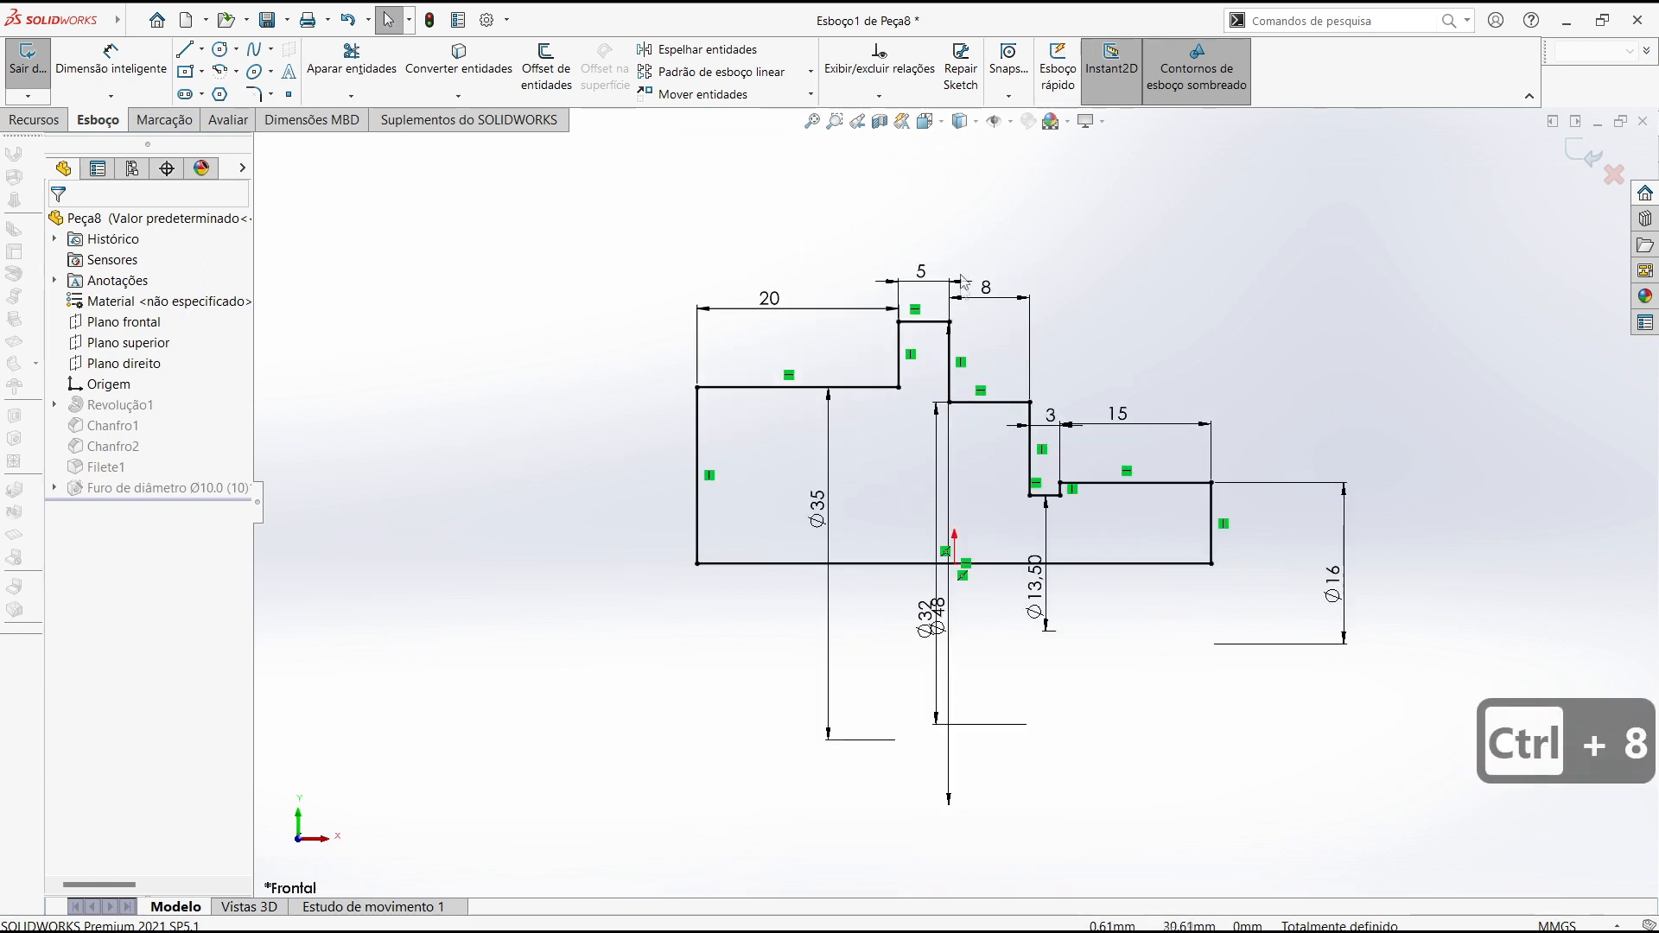
{"action": "scroll", "coordinate": [1091, 592], "scroll_direction": "down", "scroll_amount": 2}
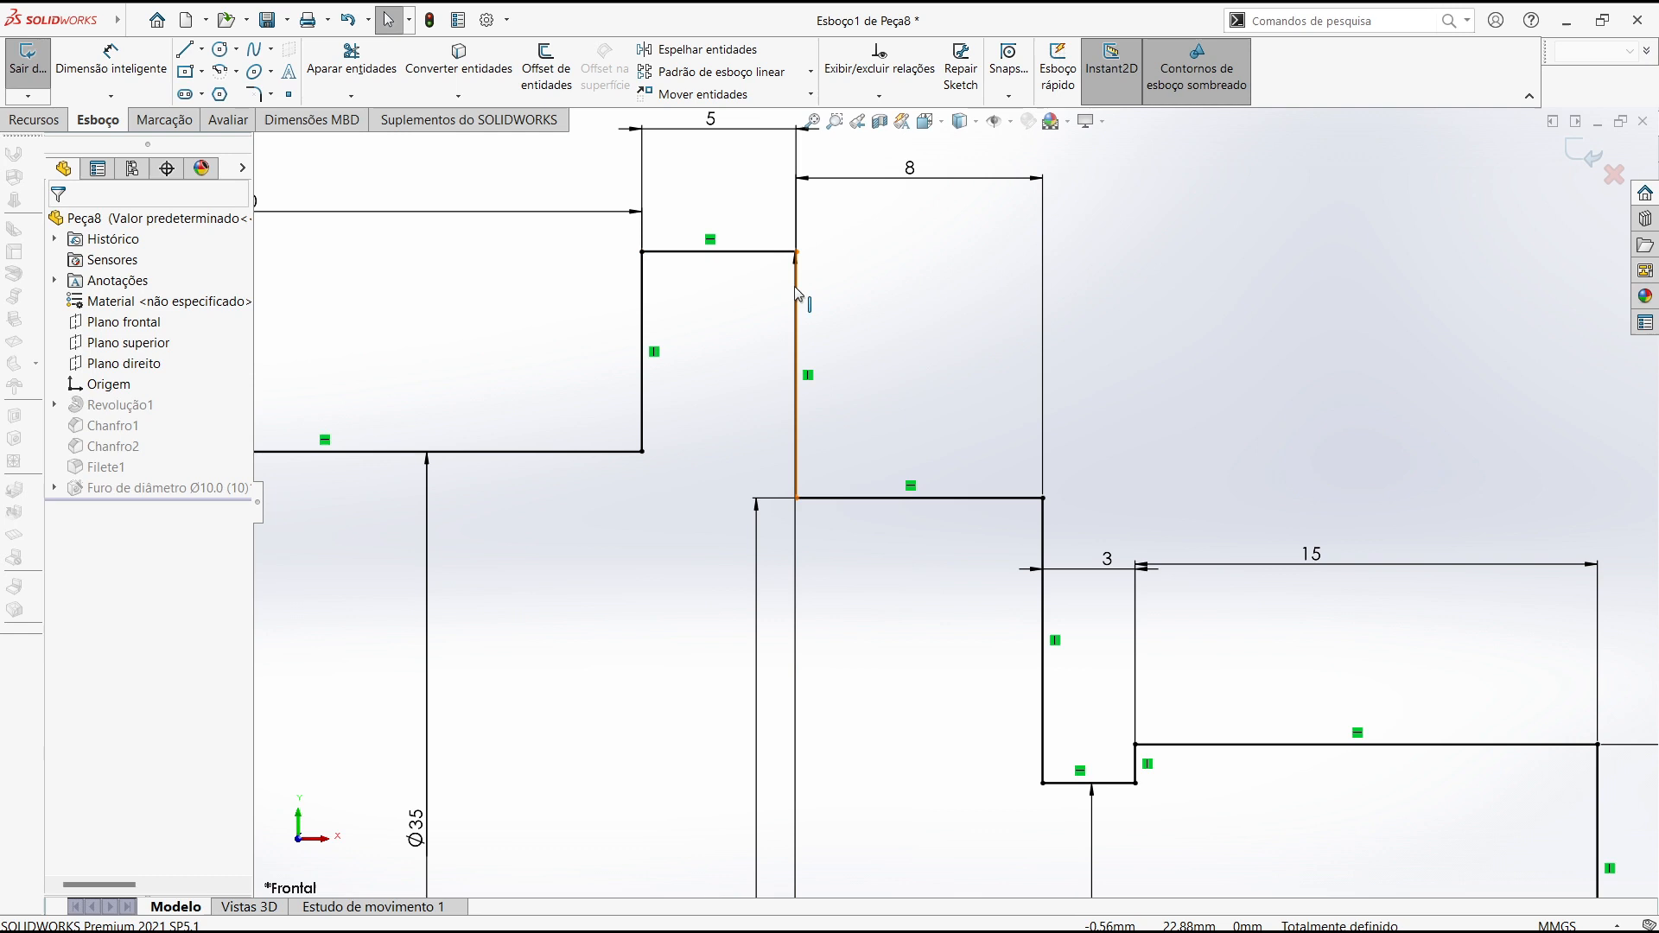
{"action": "scroll", "coordinate": [922, 394], "scroll_direction": "up", "scroll_amount": 3}
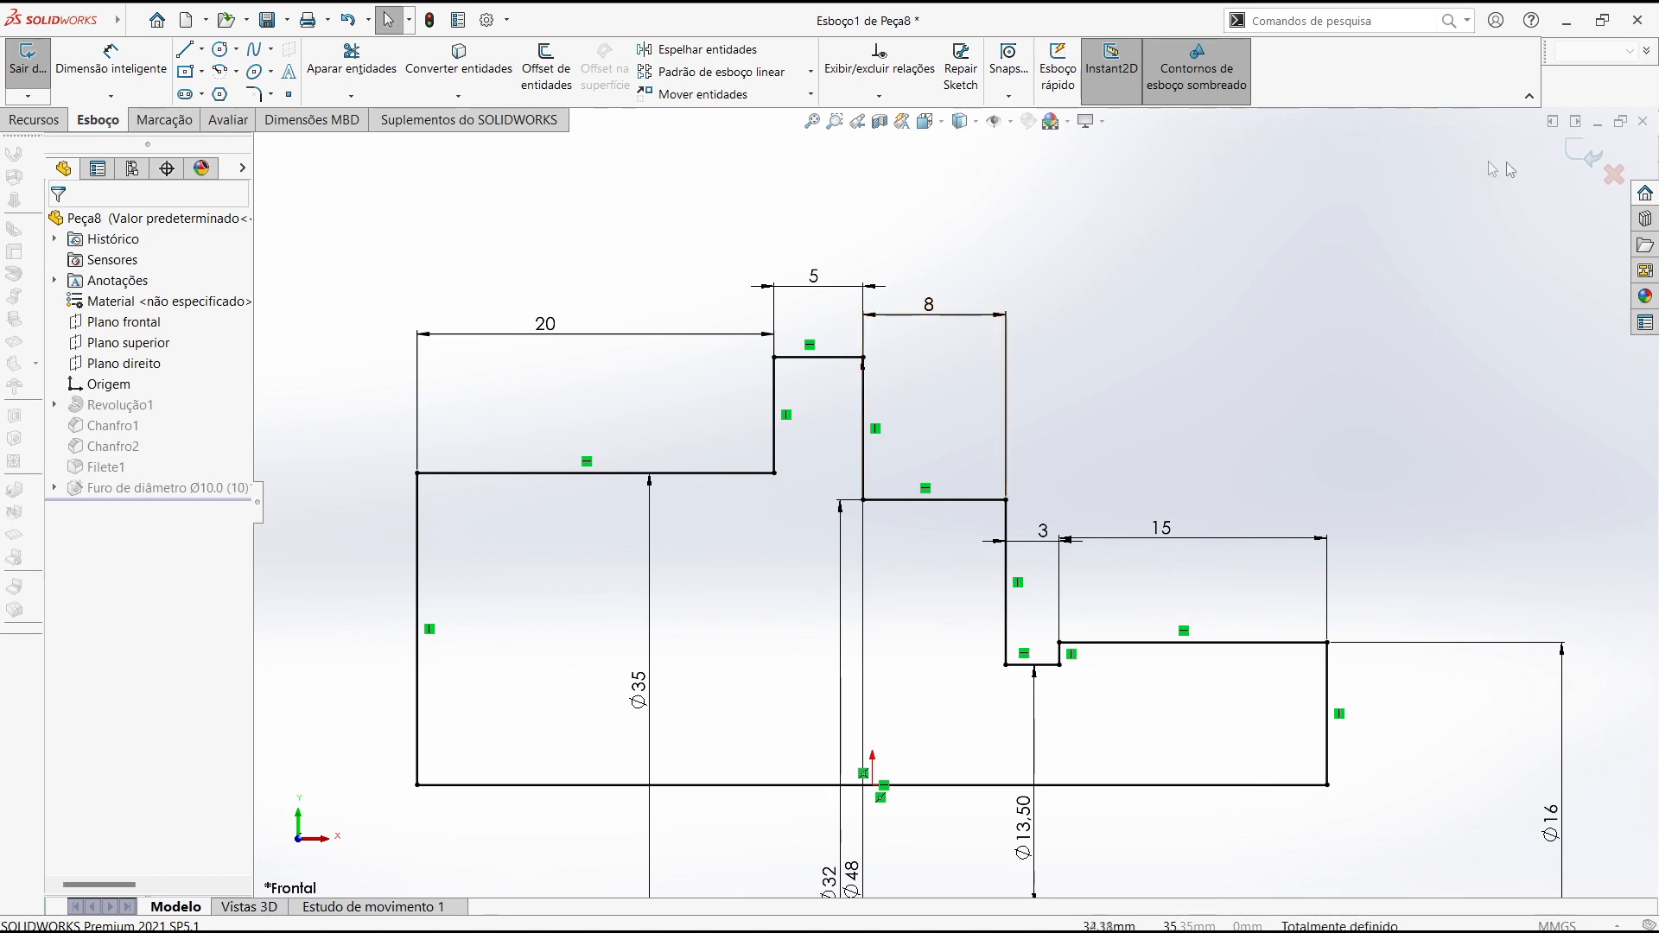
{"action": "left_click", "coordinate": [1576, 155]}
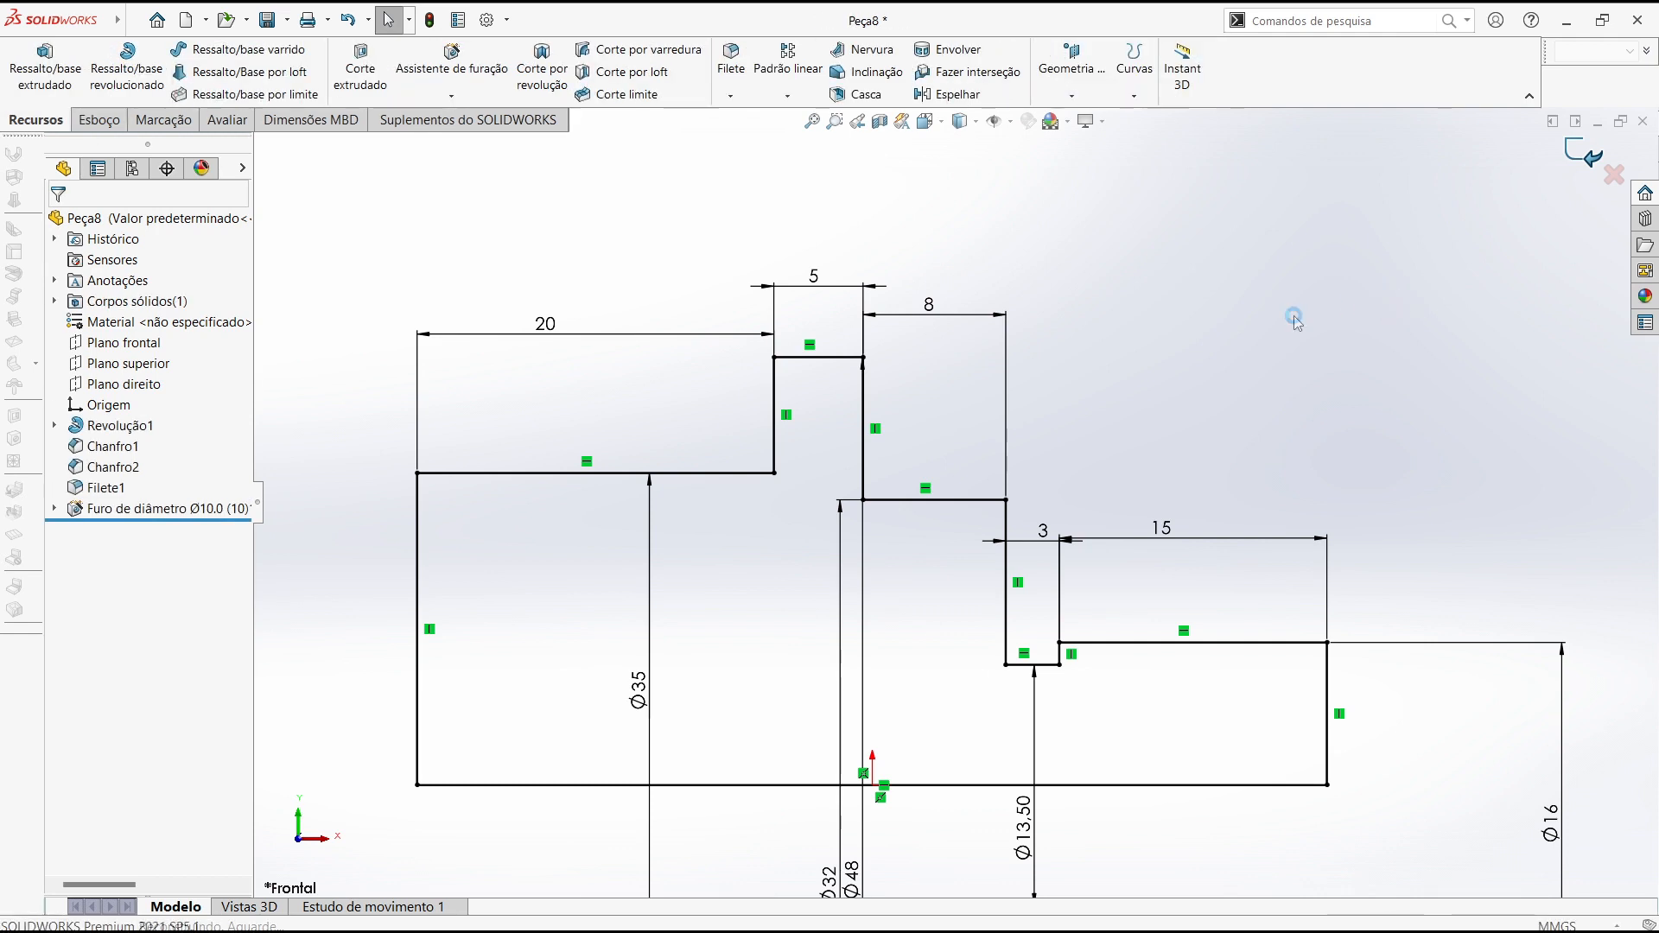
{"action": "key", "text": "ctrl+7"}
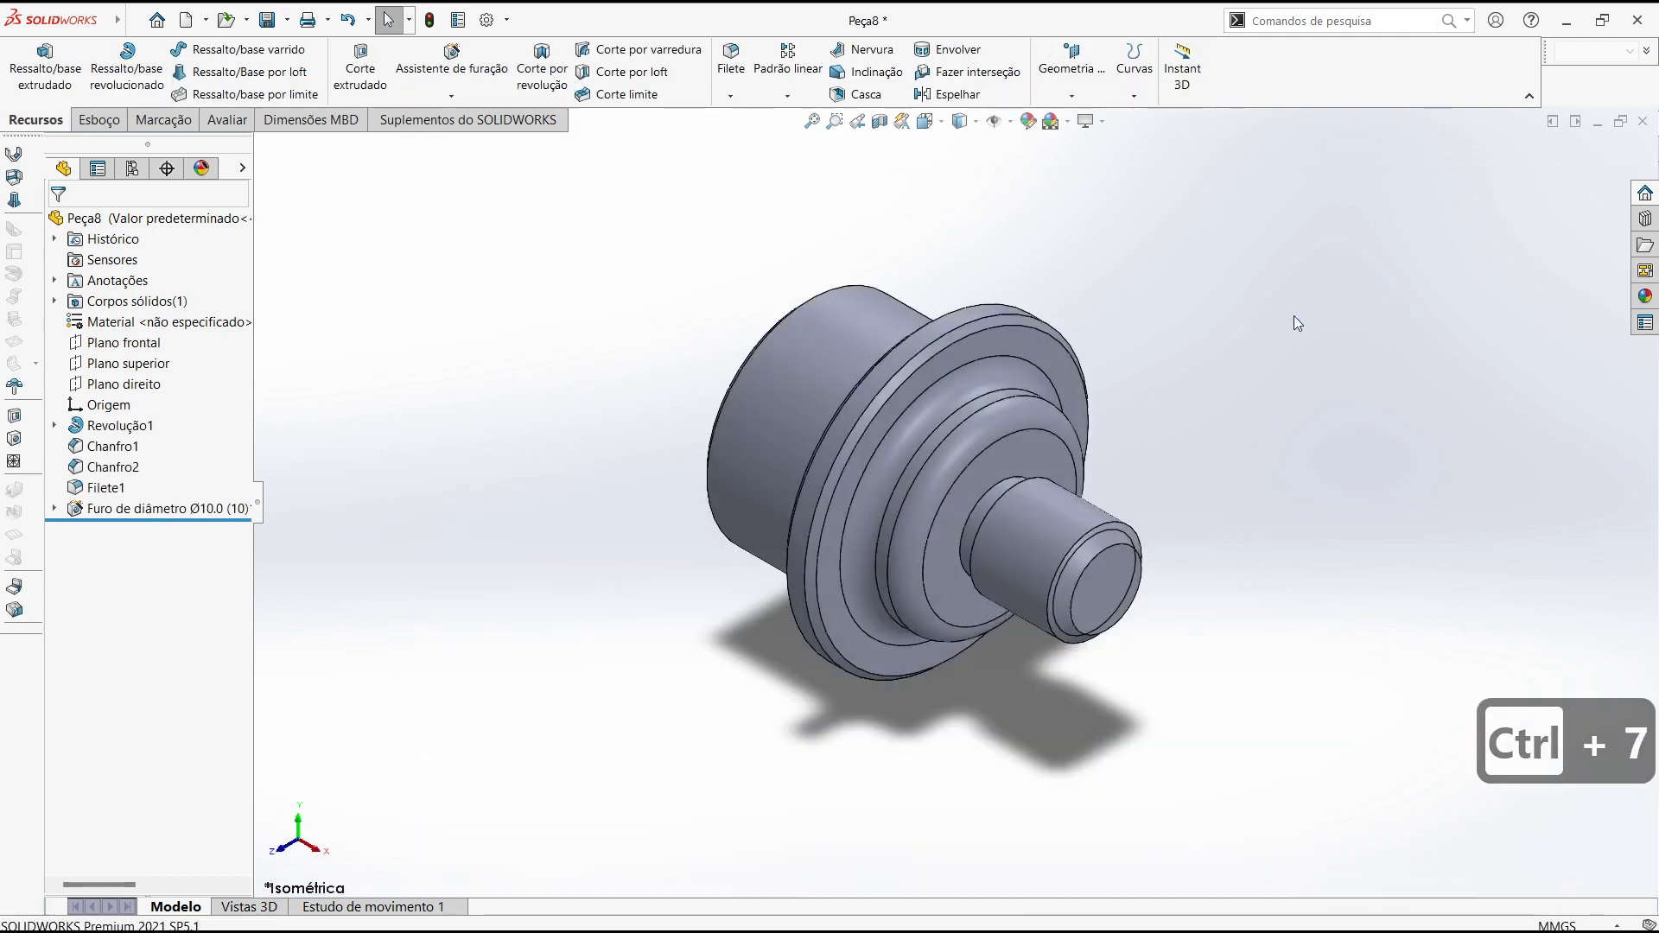